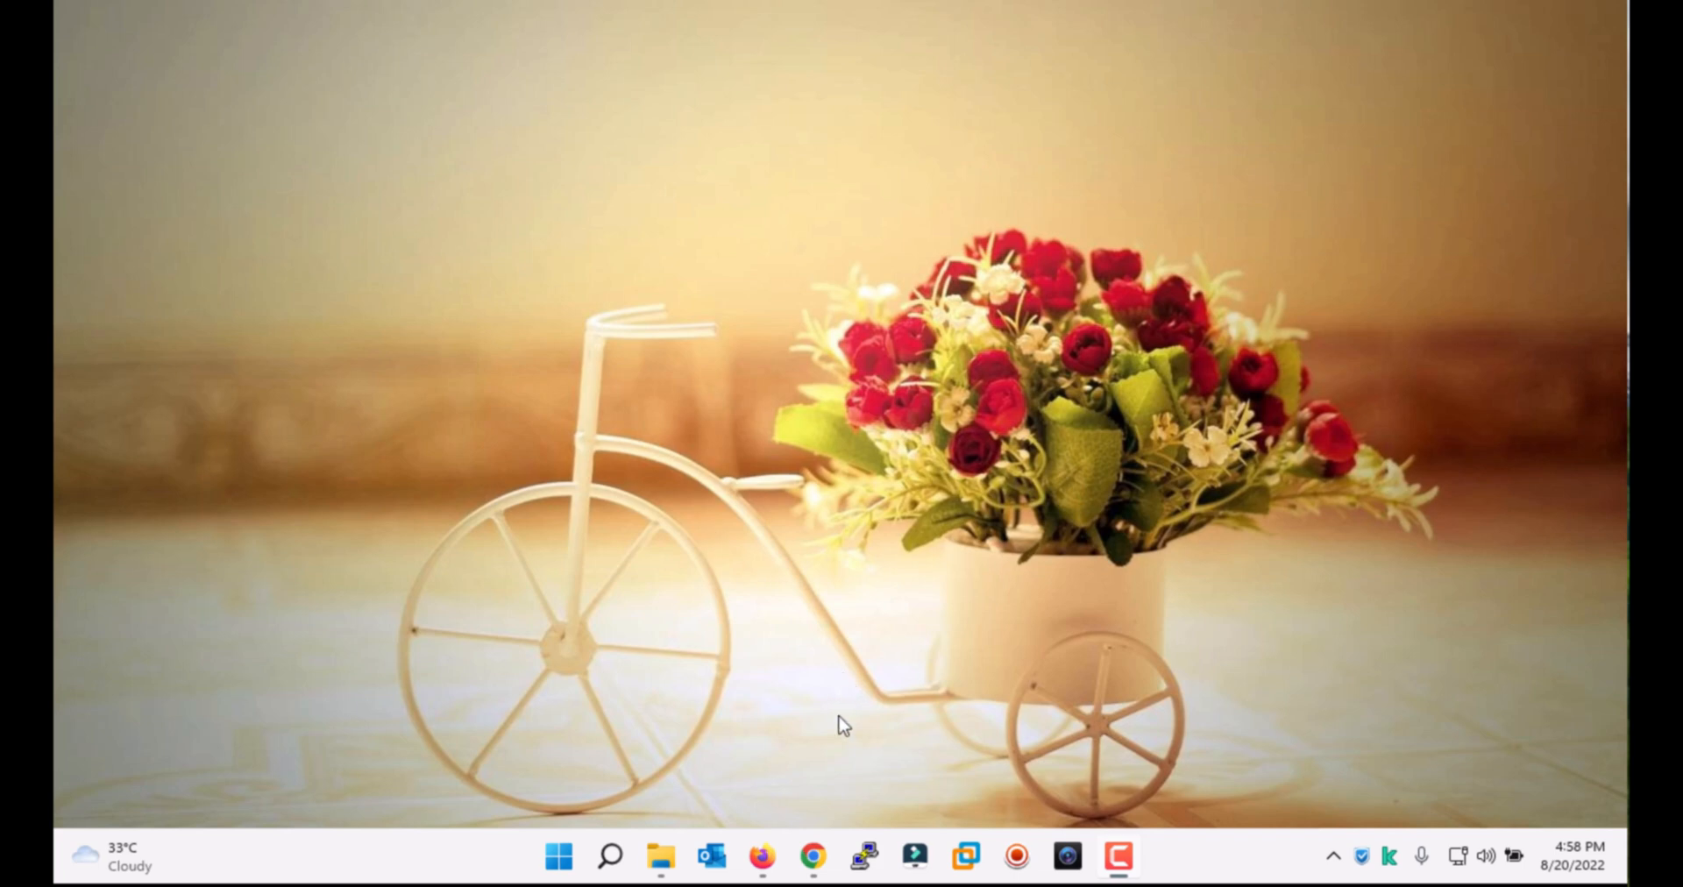
Restore the Chrome window showing the No-IP hostnames list with vestacp1.ddns.net.
{"action": "left_click", "coordinate": [814, 859]}
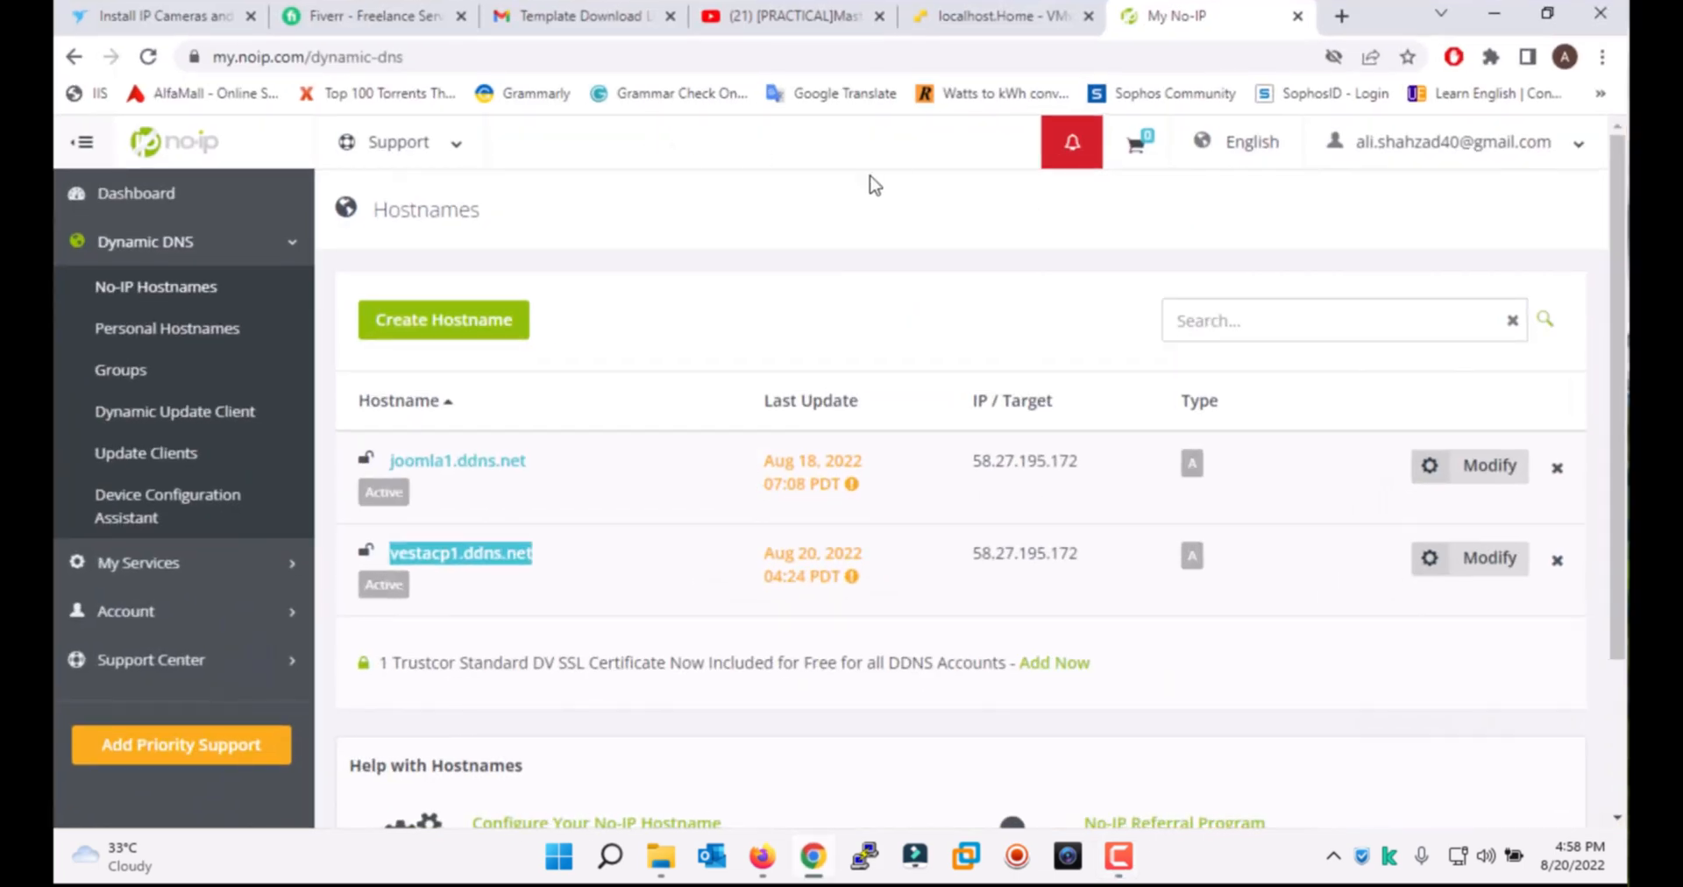
Return from the VM console to the No-IP hostnames list and reload it.
{"action": "left_click", "coordinate": [963, 18]}
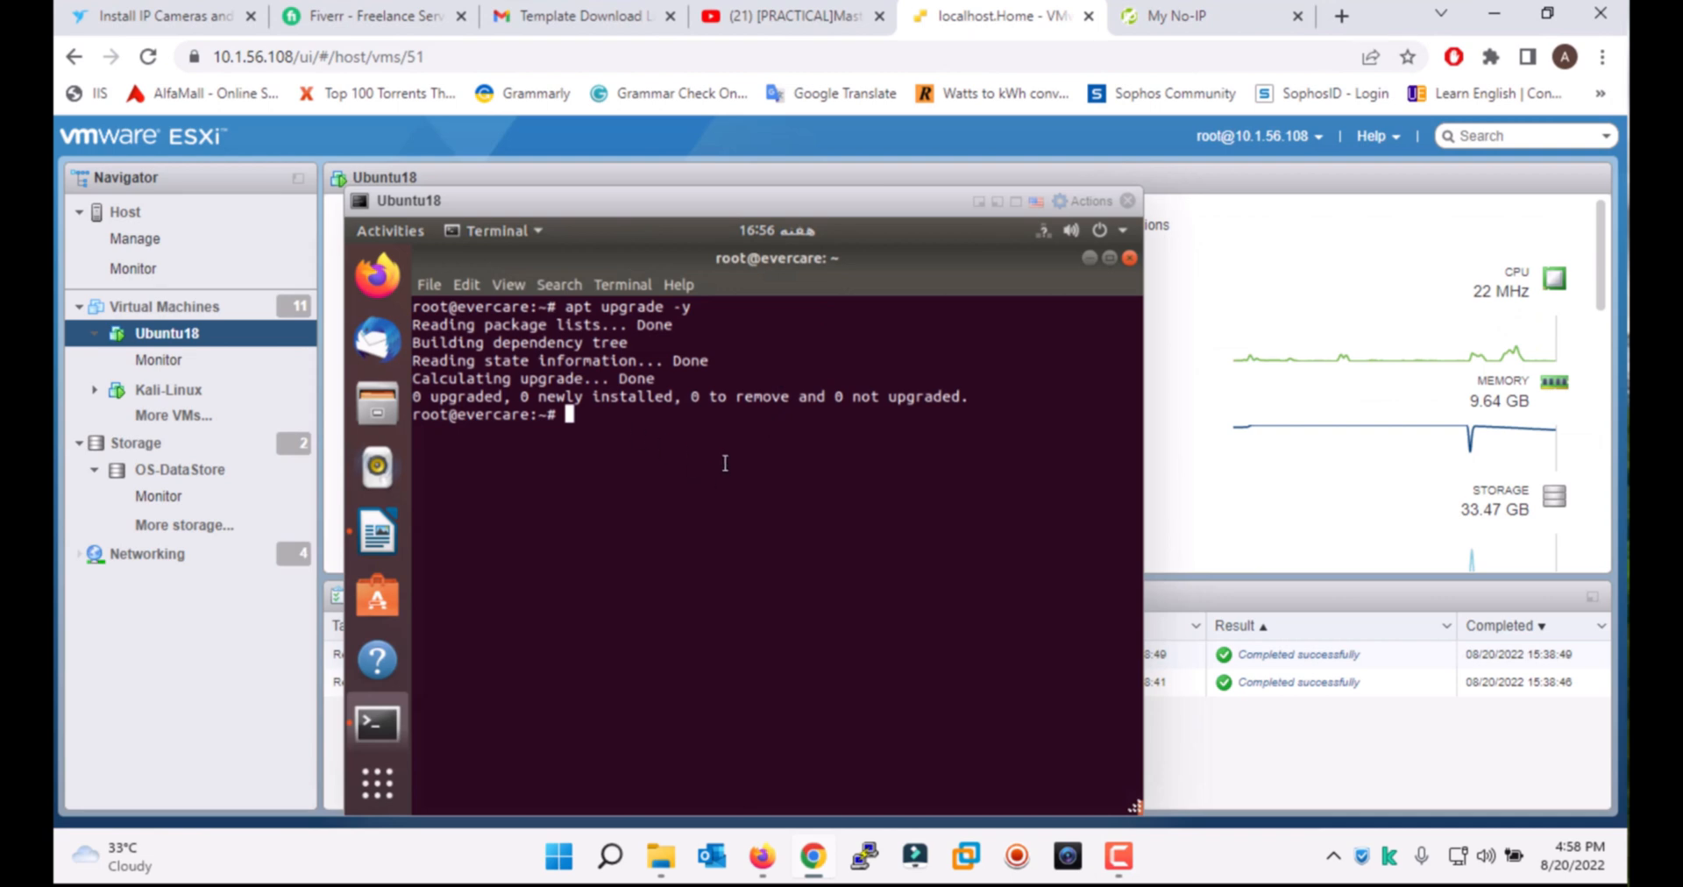
{"action": "left_click", "coordinate": [1223, 30]}
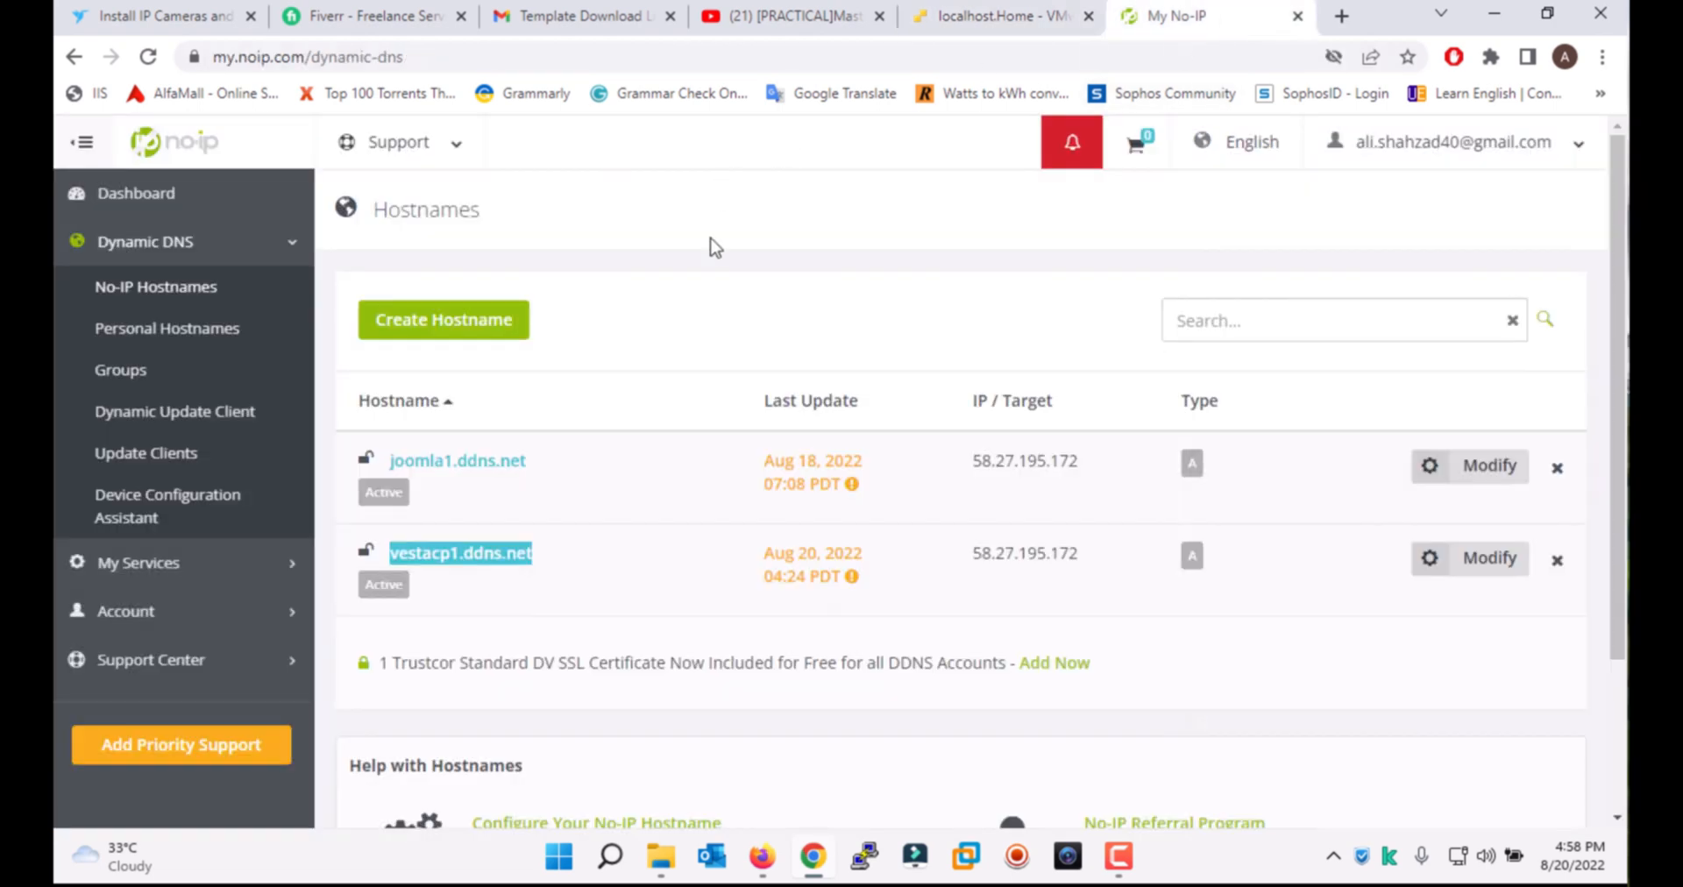
{"action": "left_click", "coordinate": [145, 58]}
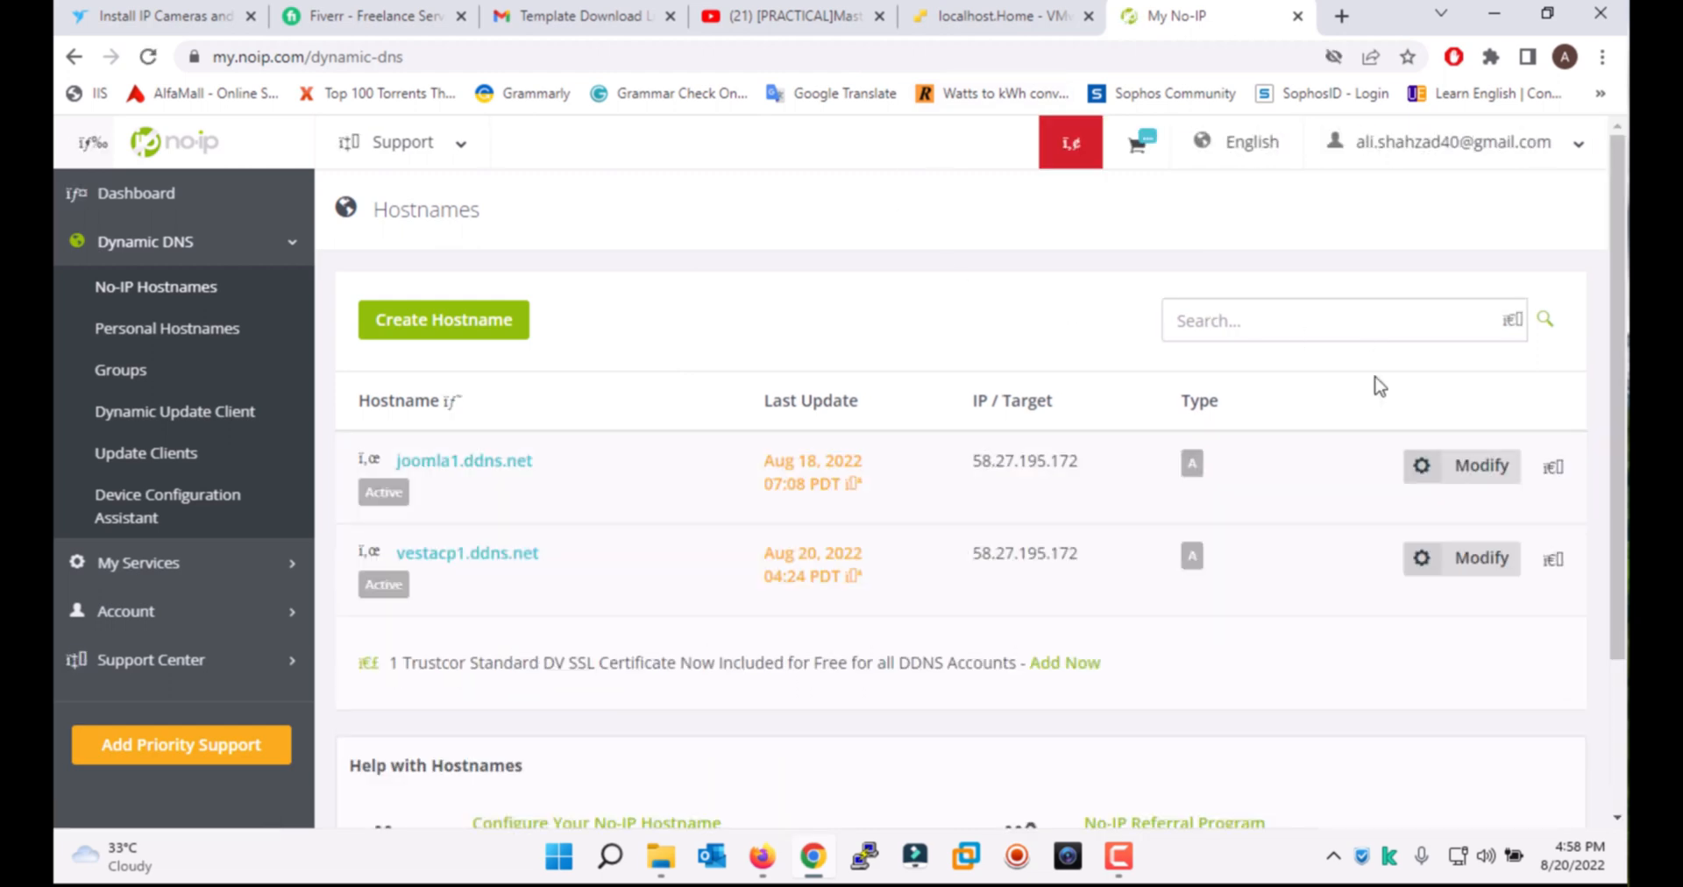
Delete the joomla1.ddns.net hostname, leaving vestacp1.ddns.net, and start a new hostname.
{"action": "left_click", "coordinate": [1551, 469]}
{"action": "left_click", "coordinate": [1270, 419]}
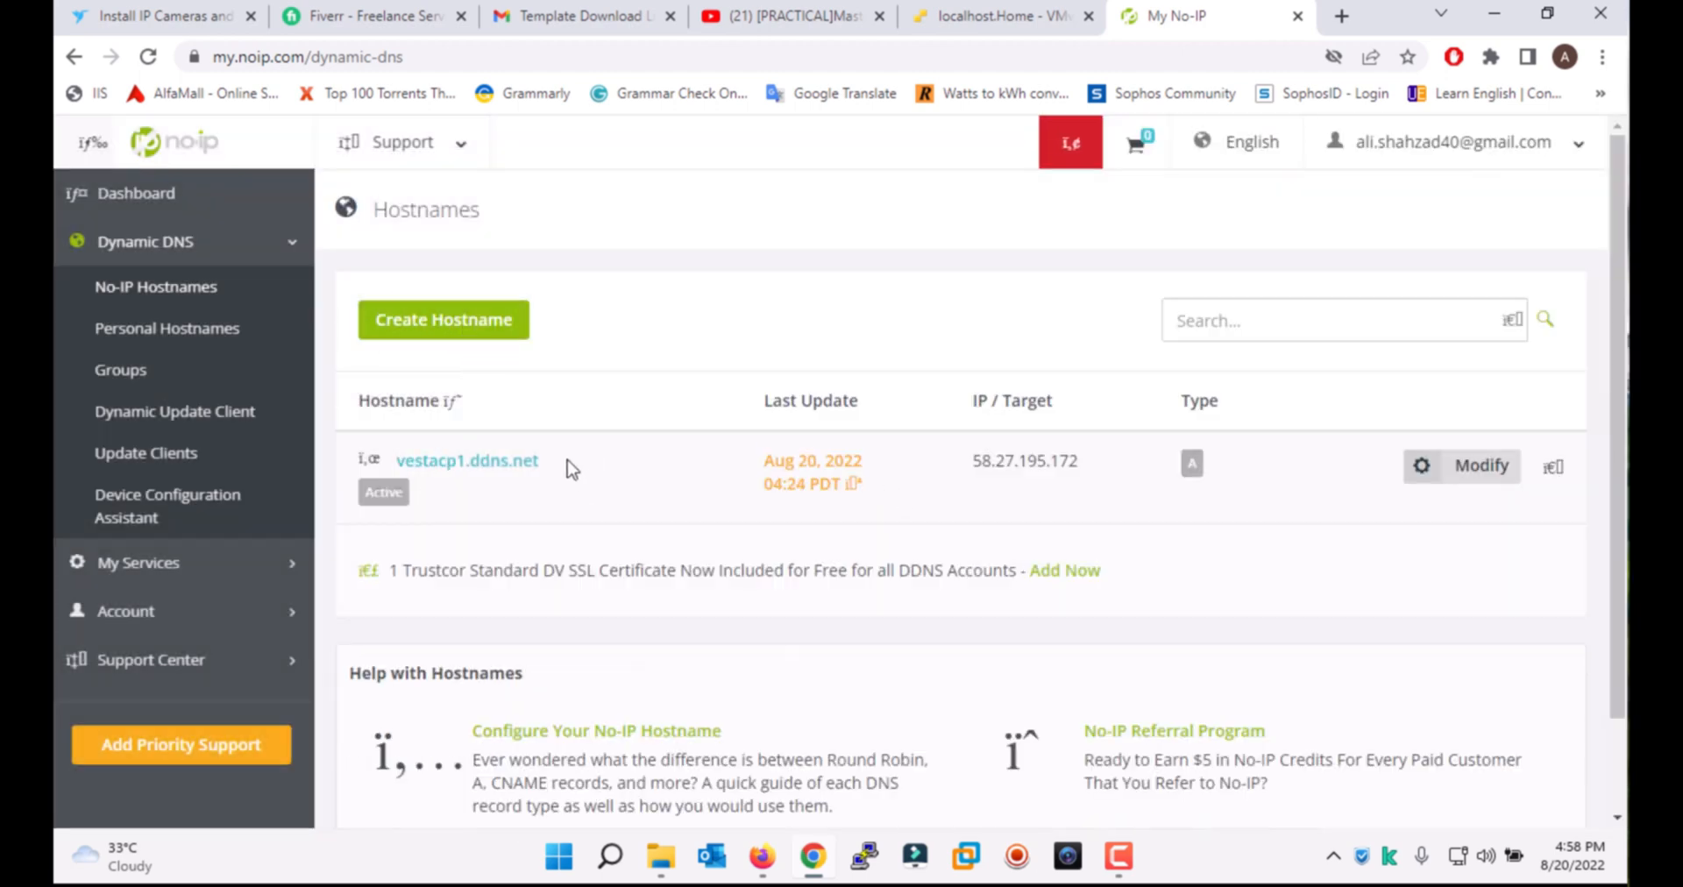
{"action": "left_click_drag", "start_coordinate": [539, 461], "coordinate": [395, 467]}
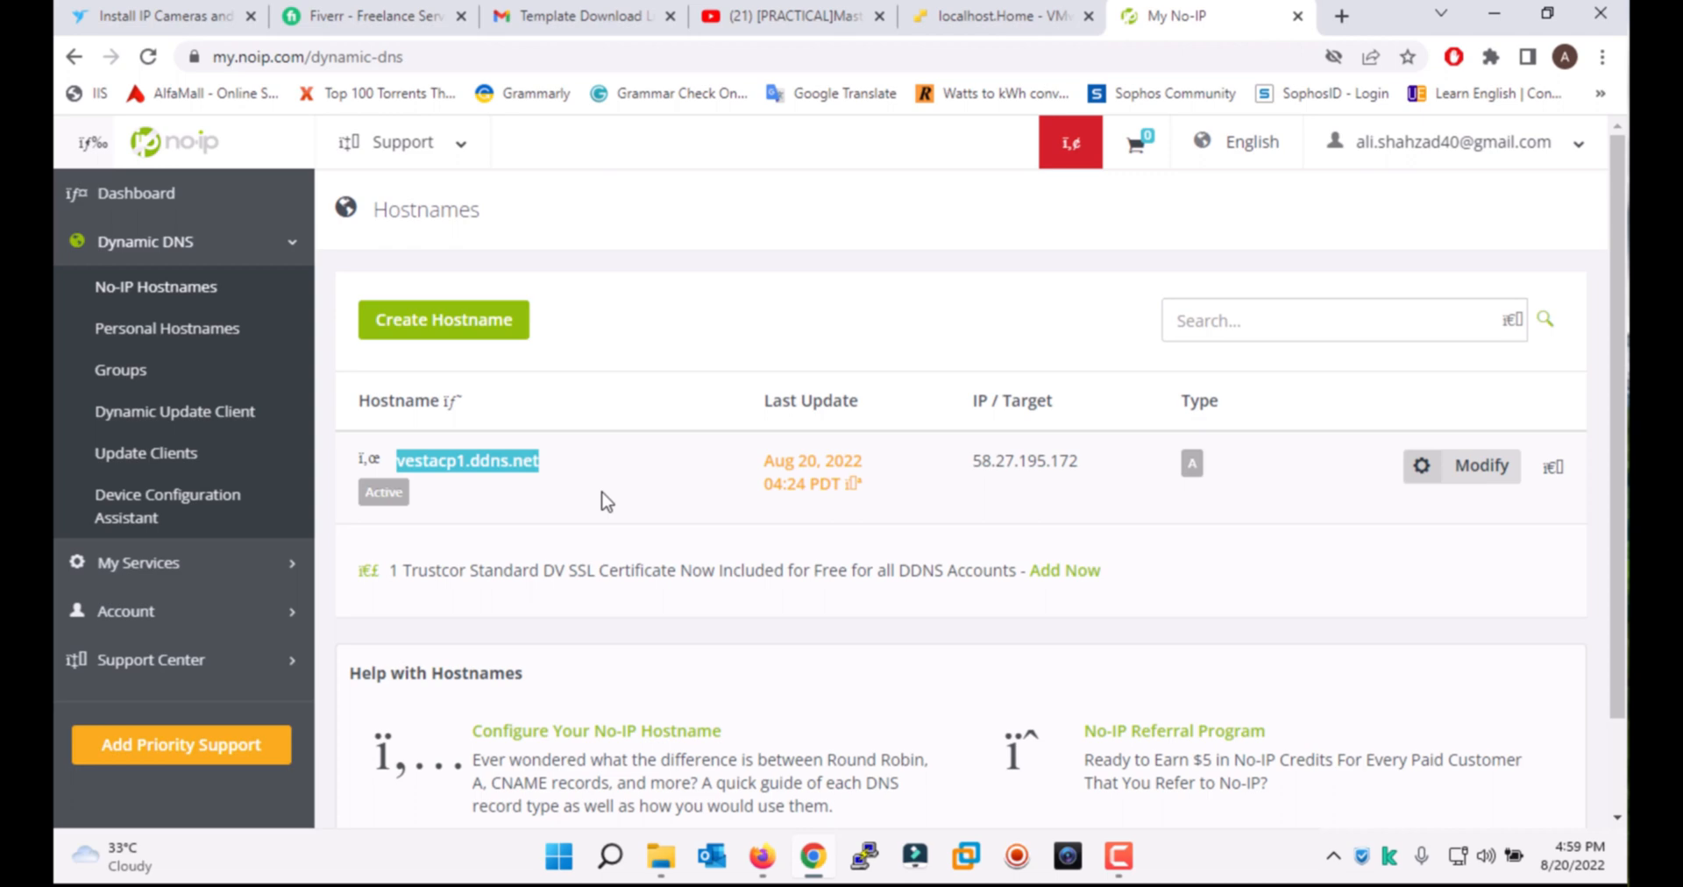
{"action": "left_click", "coordinate": [478, 321]}
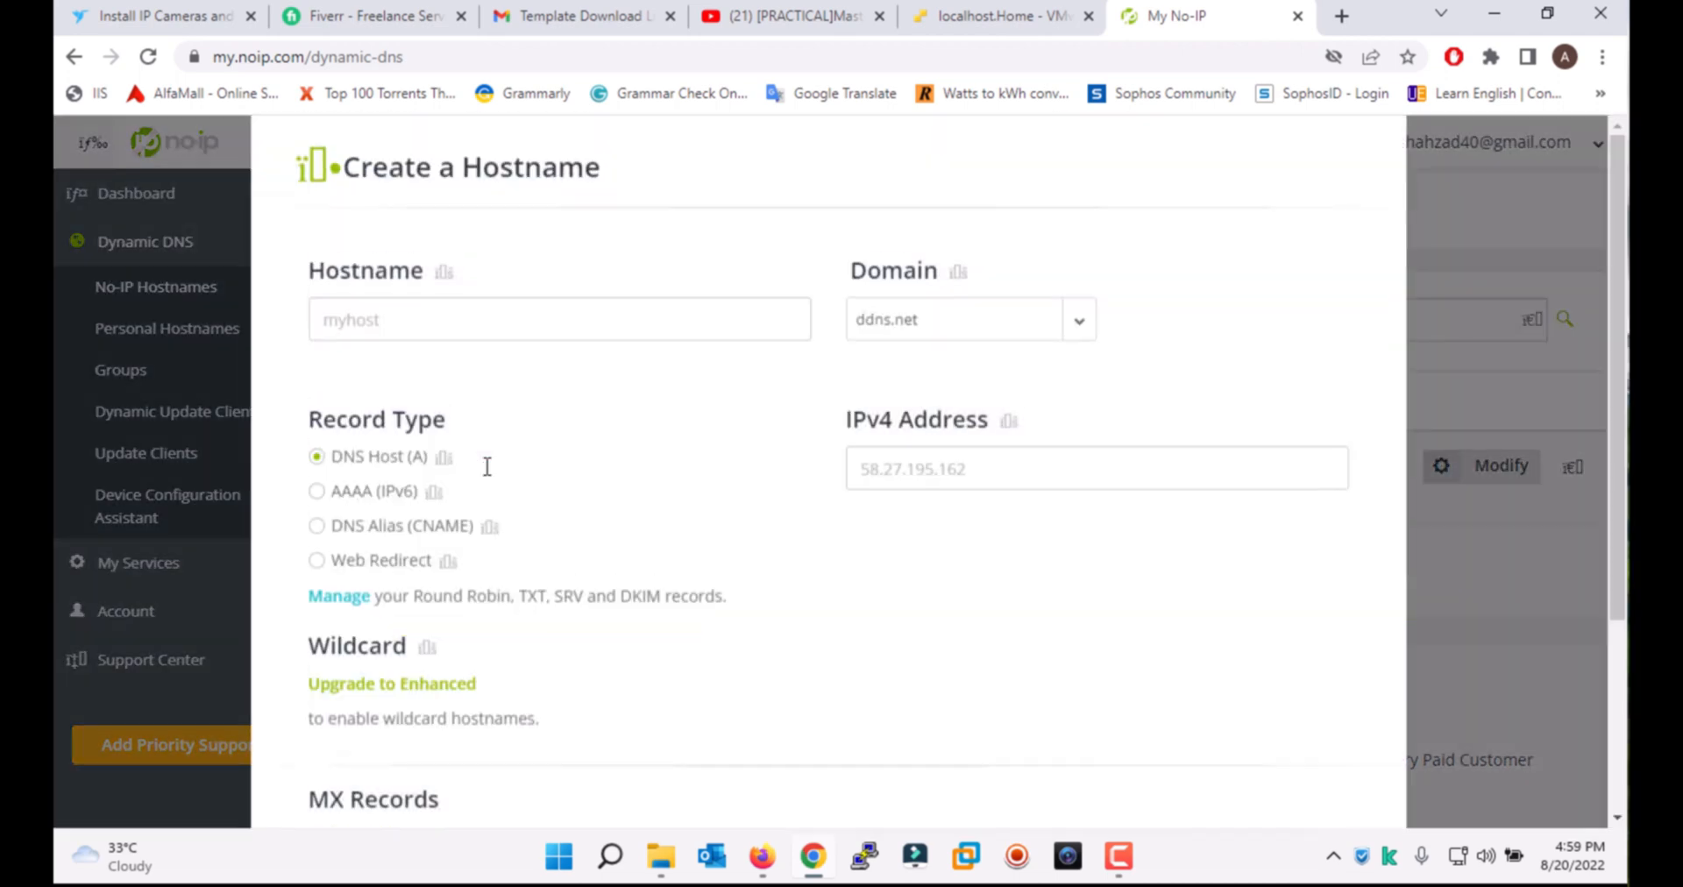
Enter wordpress1 as the hostname and choose 58.27.195.172 as the IPv4 address.
{"action": "left_click", "coordinate": [521, 365]}
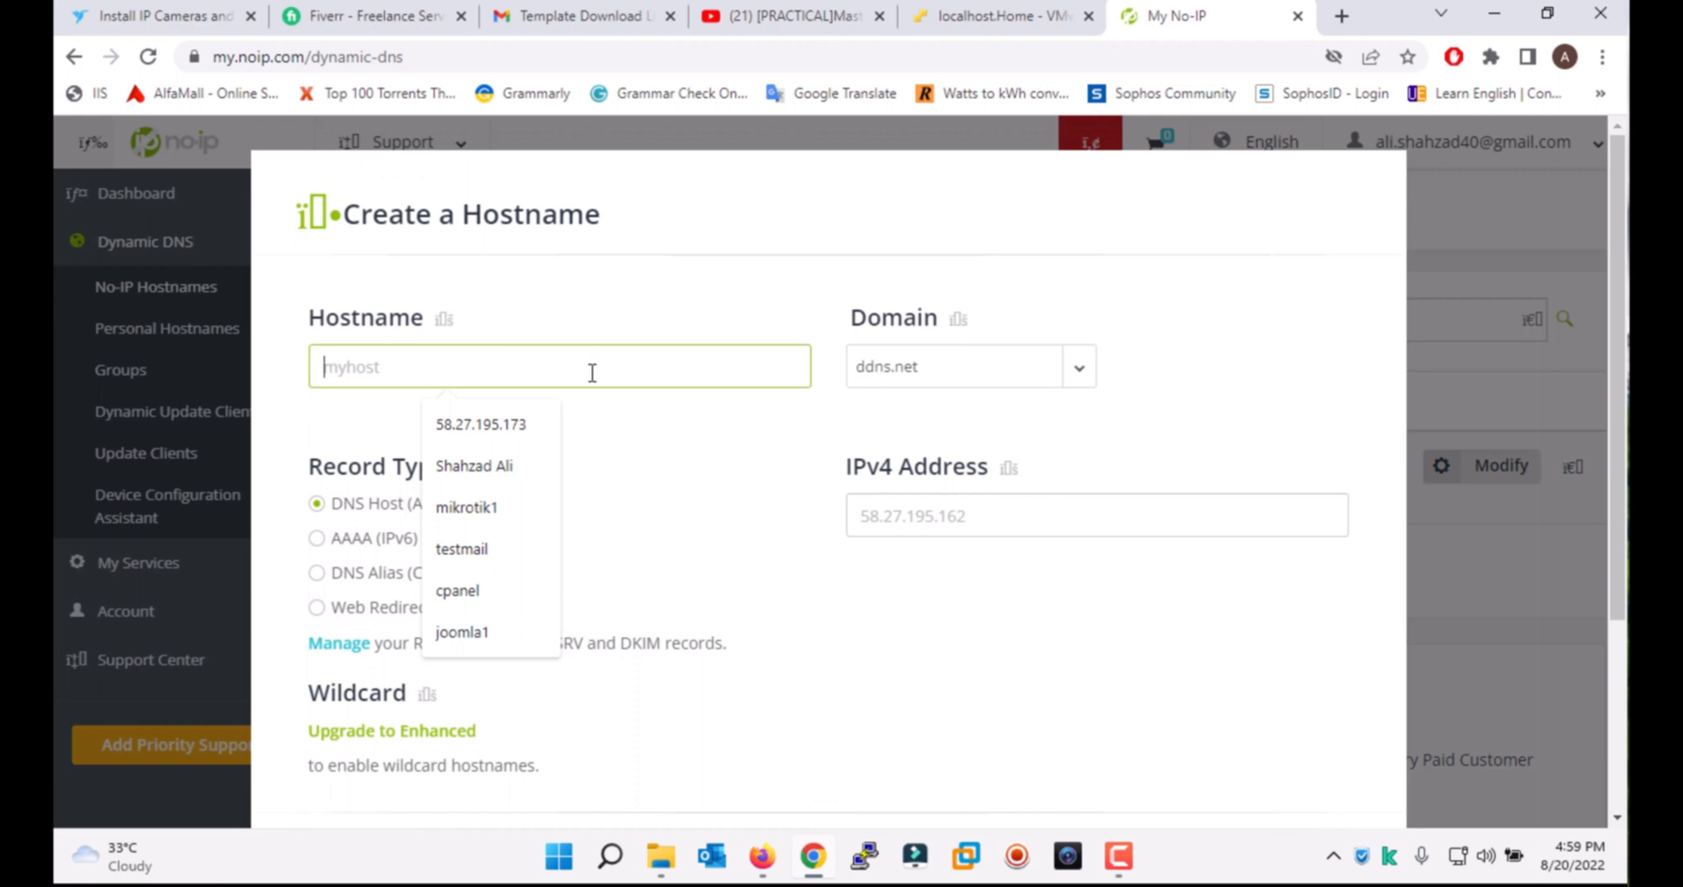
{"action": "type", "text": "word"}
{"action": "key", "text": "BackSpace"}
{"action": "key", "text": "BackSpace"}
{"action": "key", "text": "BackSpace"}
{"action": "key", "text": "BackSpace"}
{"action": "type", "text": "wo"}
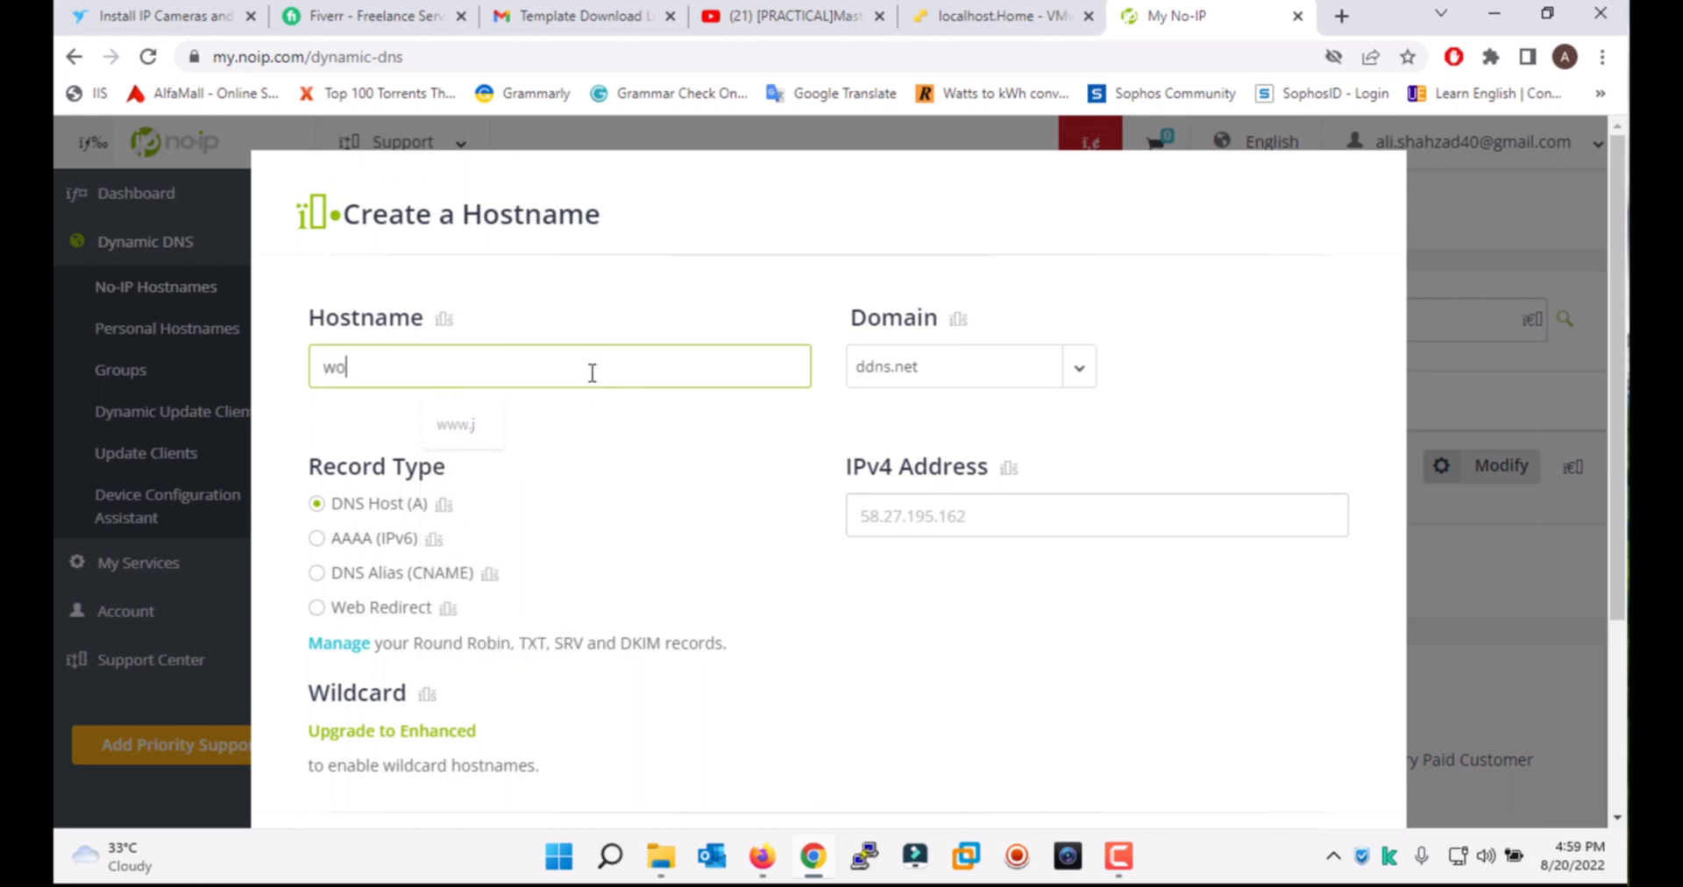
{"action": "type", "text": "rdpress1"}
{"action": "left_click", "coordinate": [984, 513]}
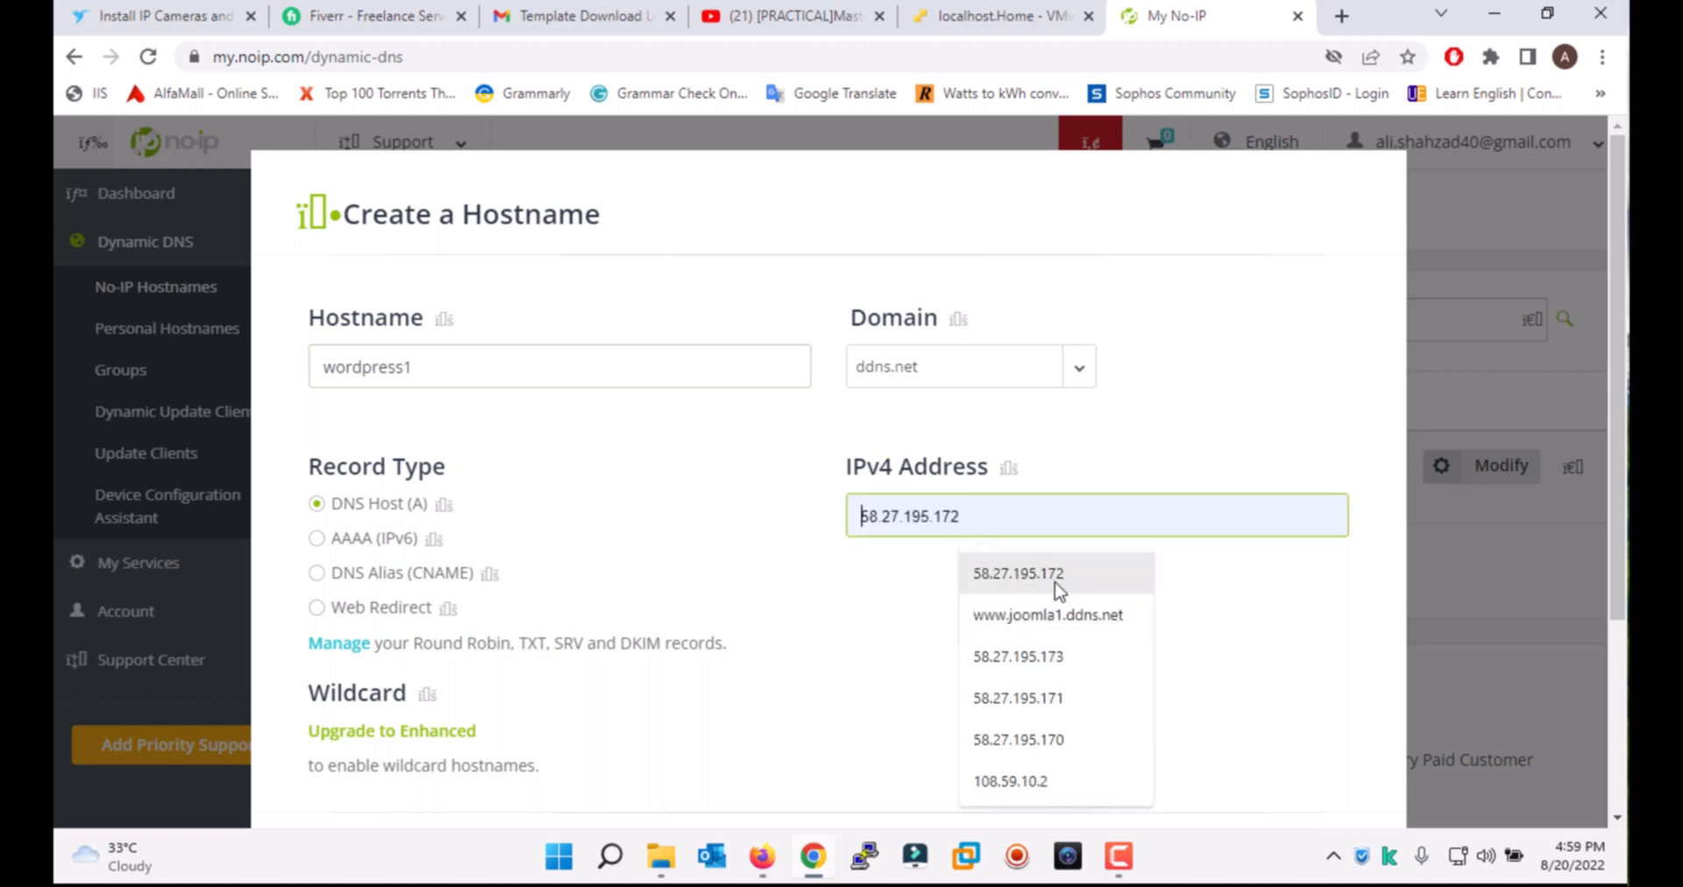
{"action": "left_click", "coordinate": [1056, 586]}
{"action": "scroll", "coordinate": [587, 584], "scroll_direction": "down", "scroll_amount": 1}
{"action": "scroll", "coordinate": [588, 584], "scroll_direction": "down", "scroll_amount": 2}
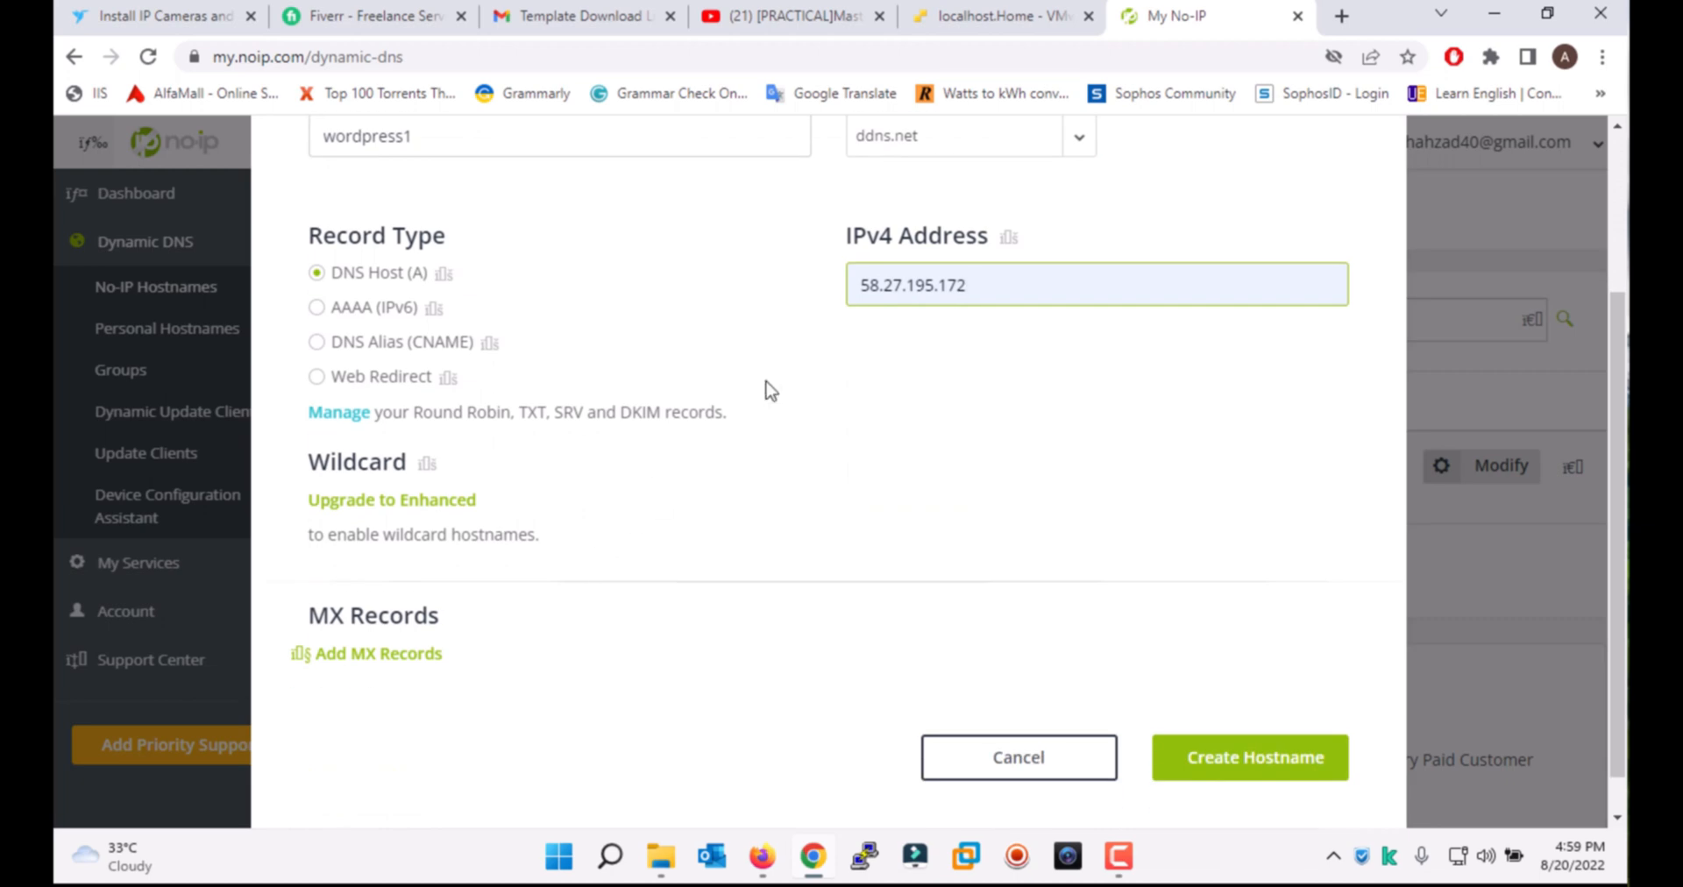
Save the wordpress1.ddns.net A record and check it is listed beside vestacp1.ddns.net.
{"action": "left_click", "coordinate": [75, 395]}
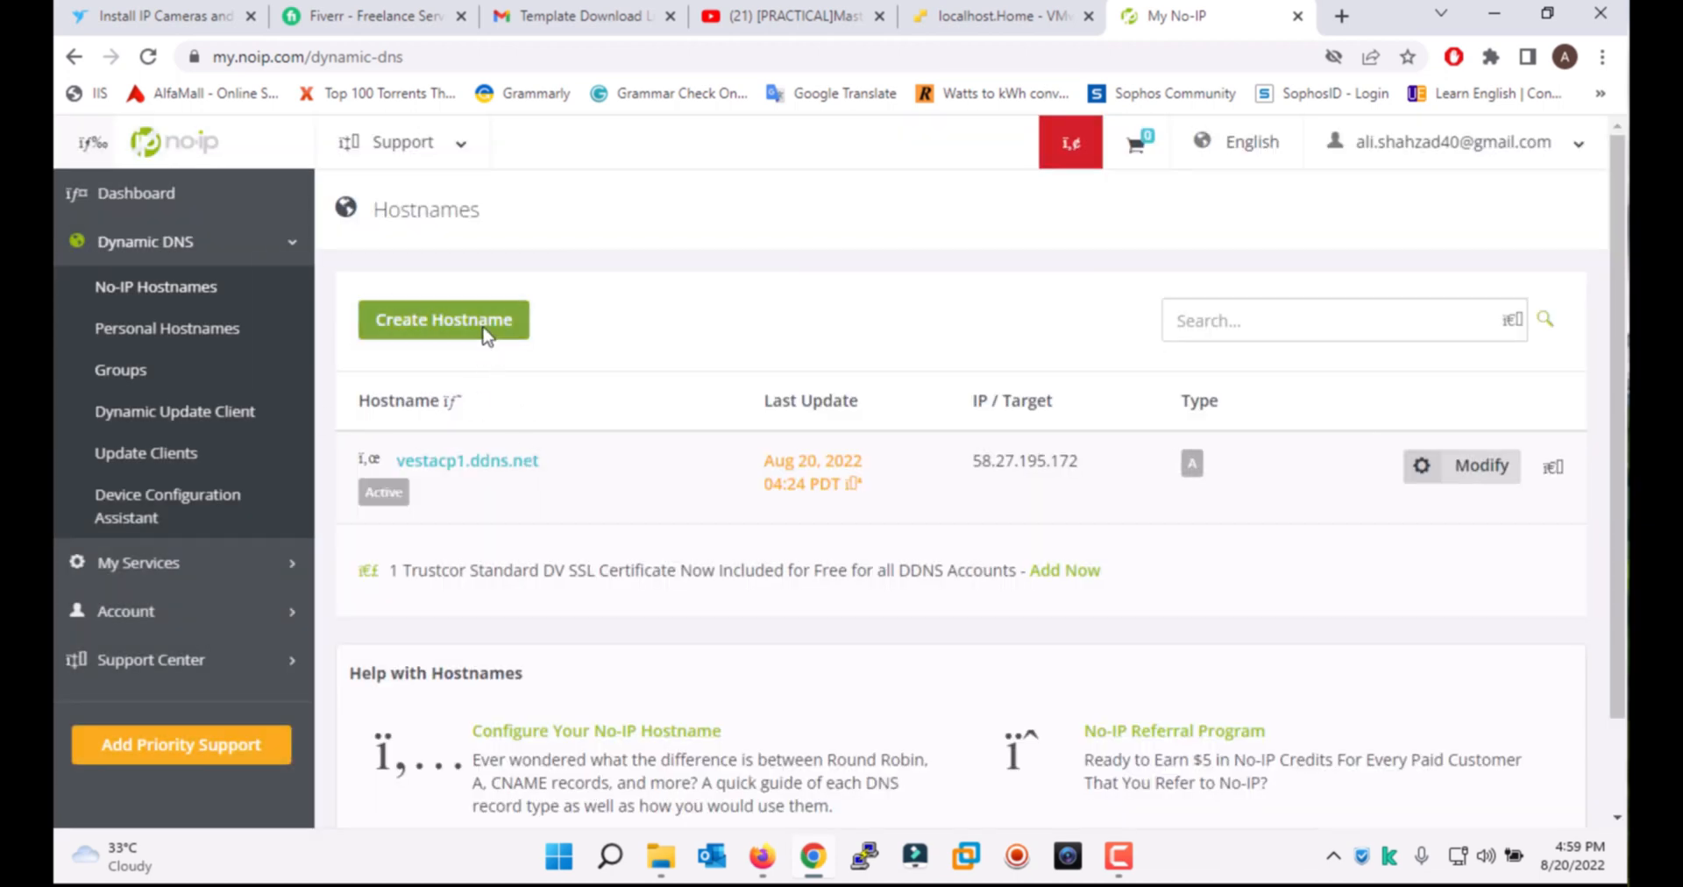
{"action": "left_click", "coordinate": [487, 329]}
{"action": "left_click", "coordinate": [1250, 754]}
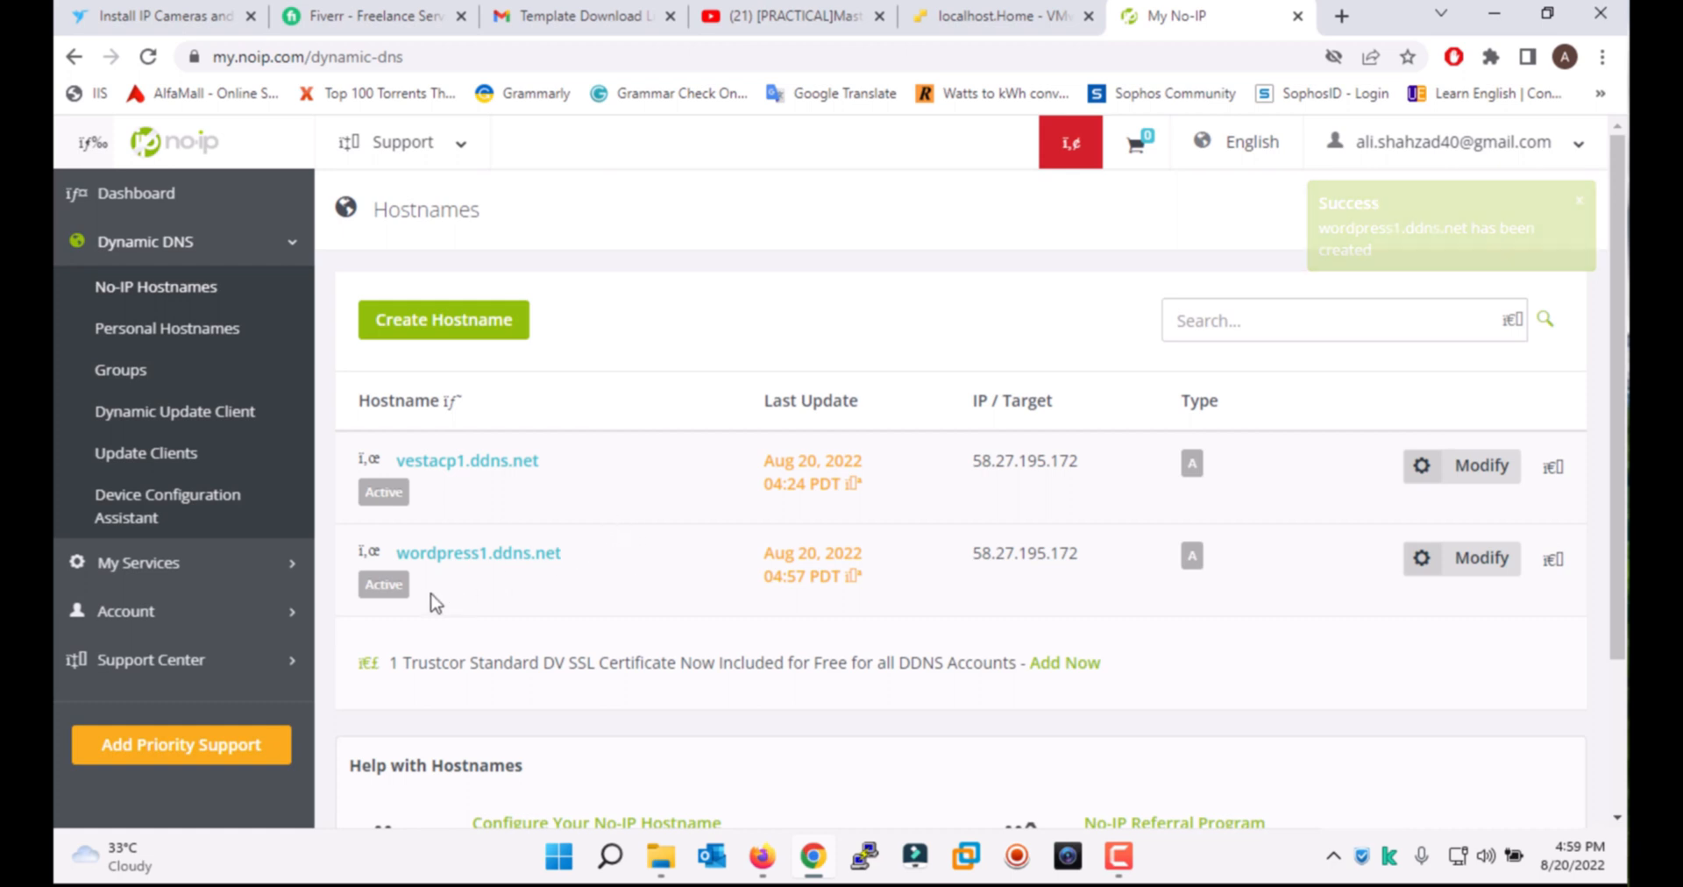
{"action": "left_click_drag", "start_coordinate": [617, 477], "coordinate": [397, 478]}
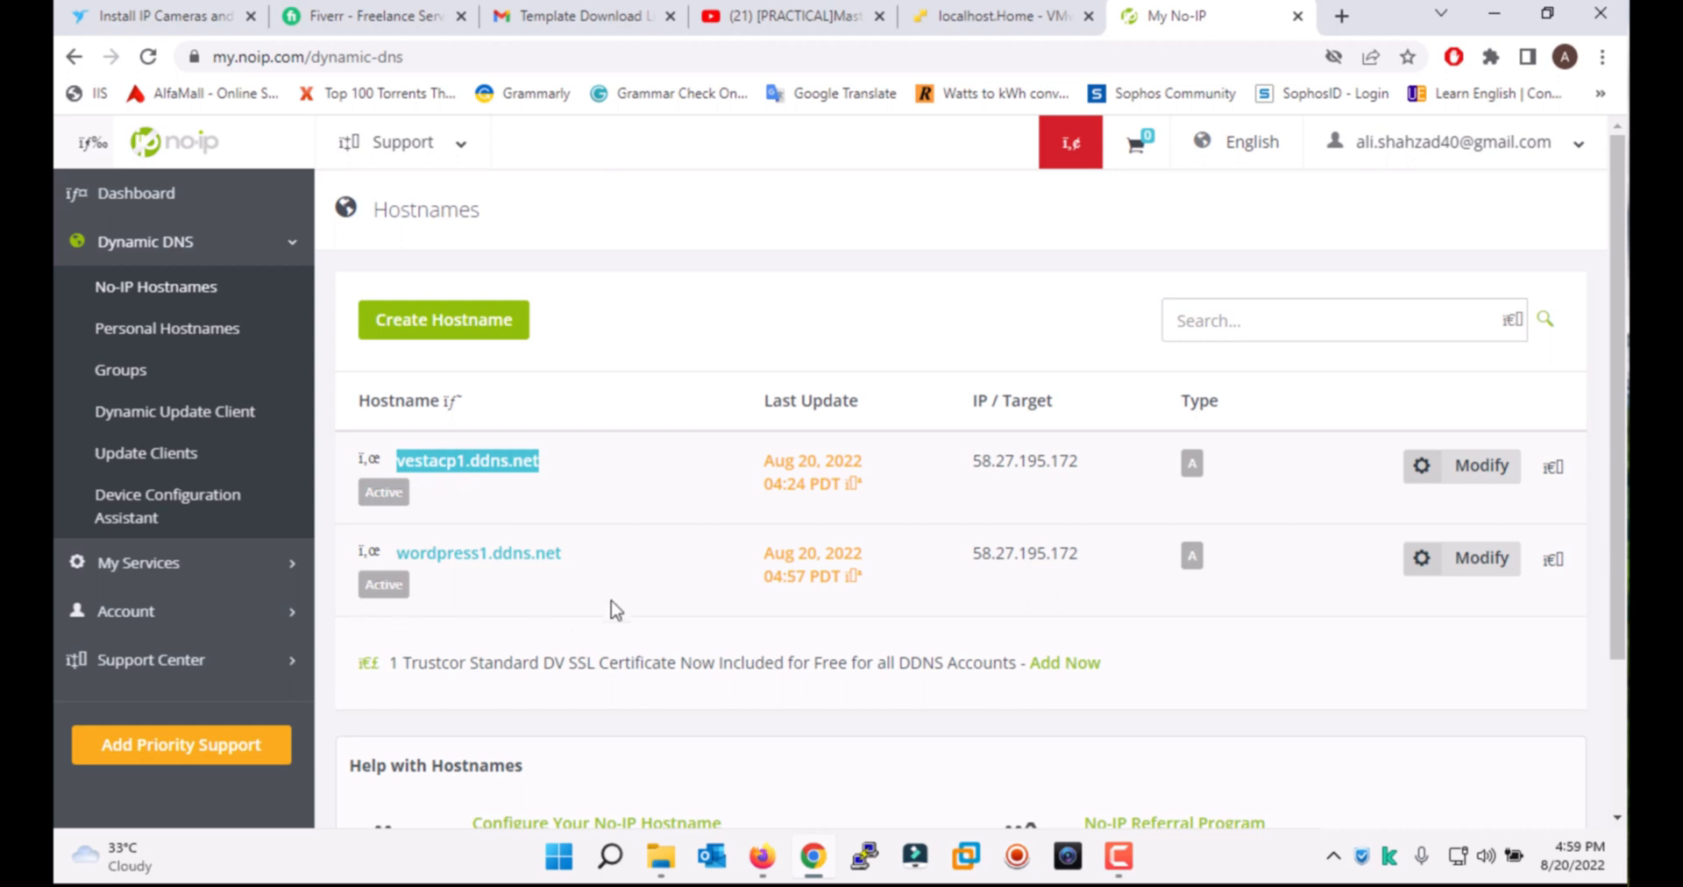
{"action": "left_click_drag", "start_coordinate": [618, 568], "coordinate": [393, 565]}
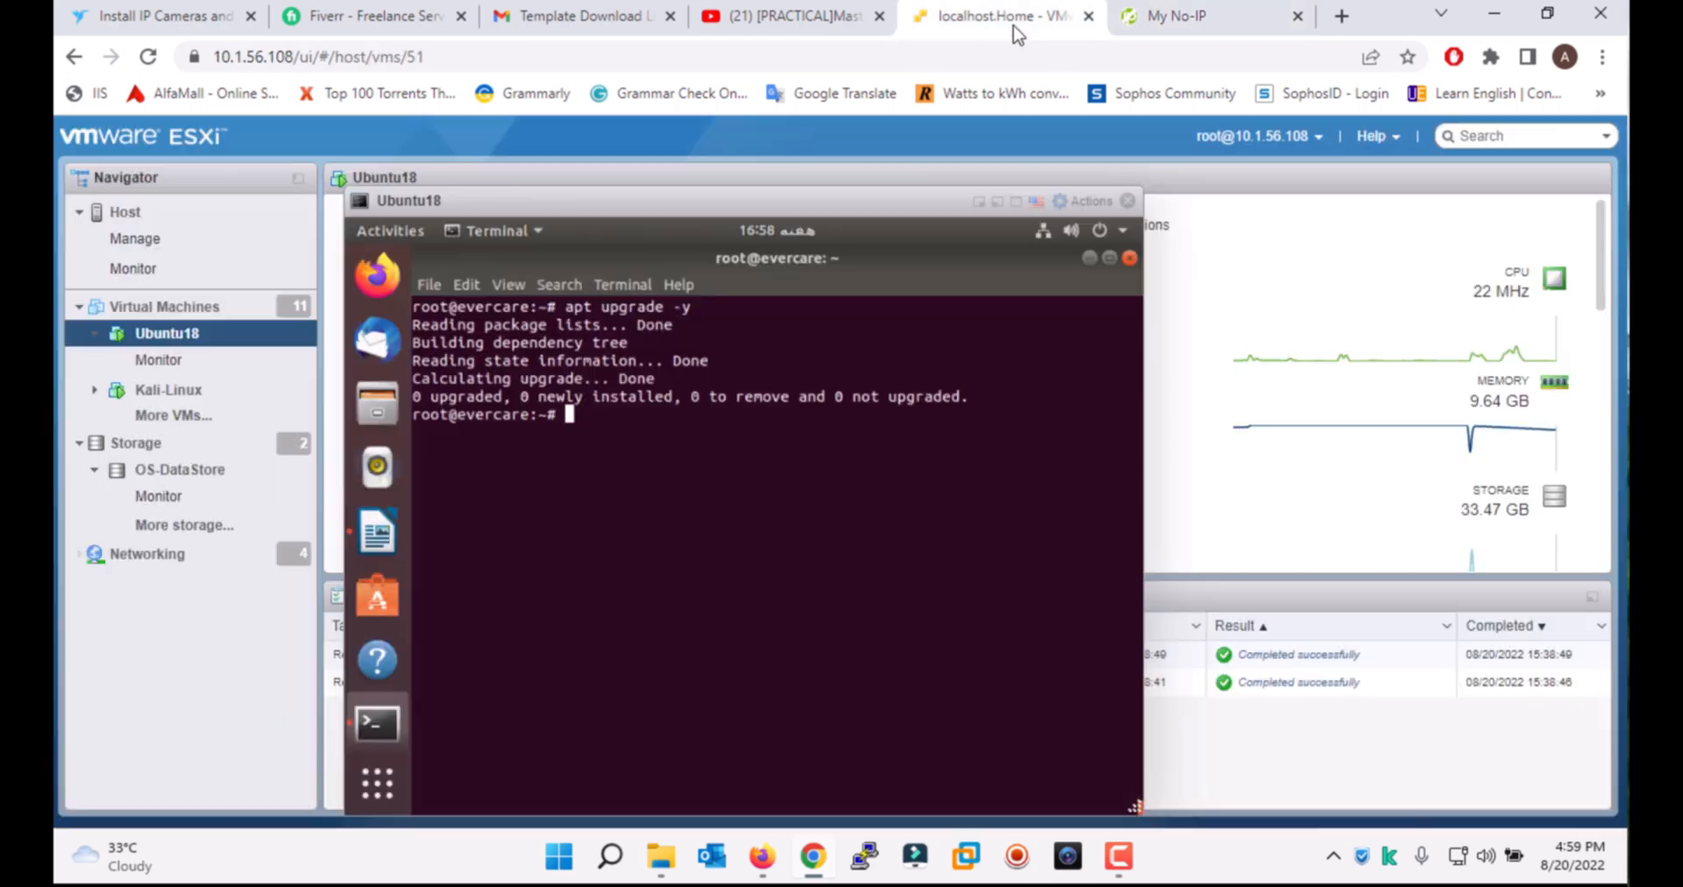
In the Ubuntu VM console, restore the terminal window and launch Firefox.
{"action": "left_click", "coordinate": [1008, 17]}
{"action": "double_click", "coordinate": [785, 206]}
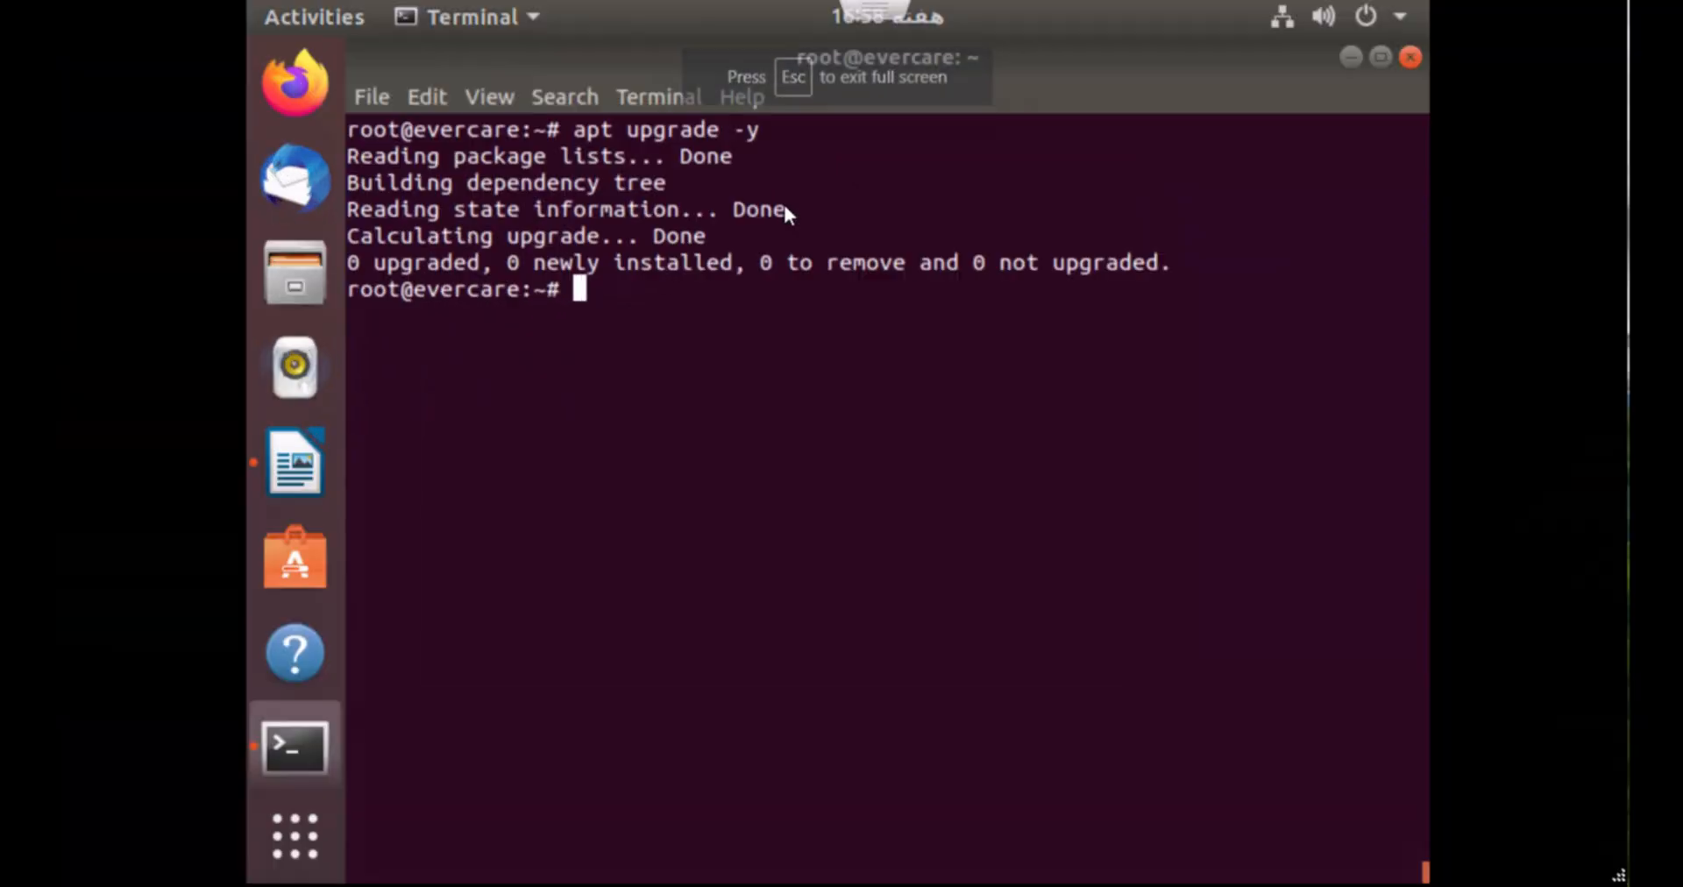
{"action": "left_click", "coordinate": [1380, 56]}
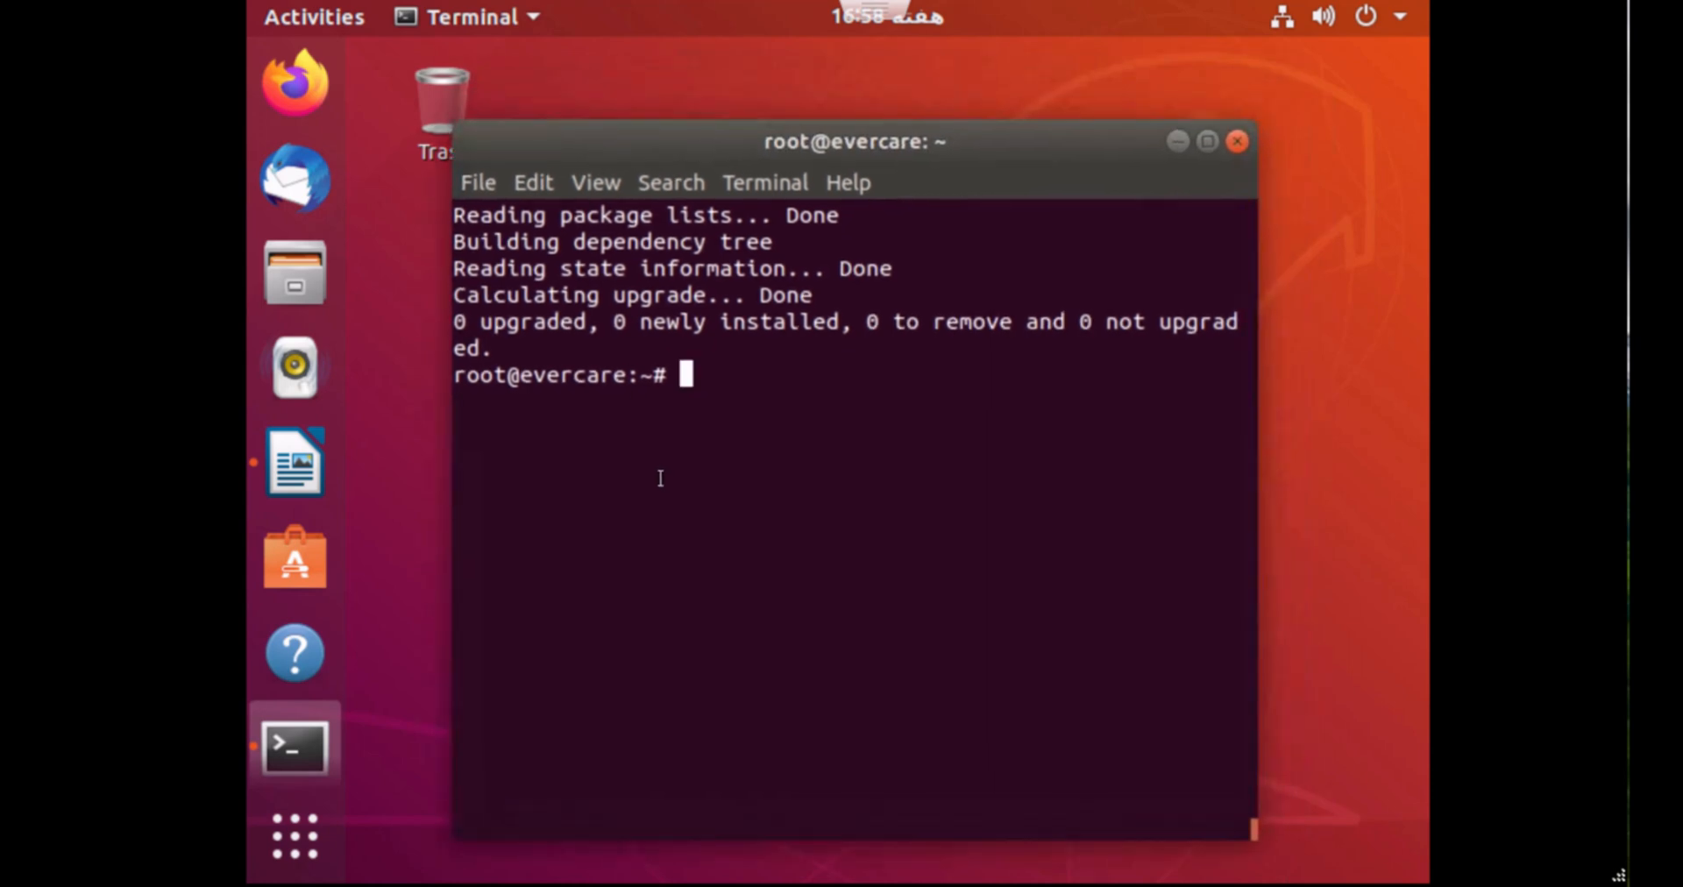
{"action": "left_click", "coordinate": [295, 83]}
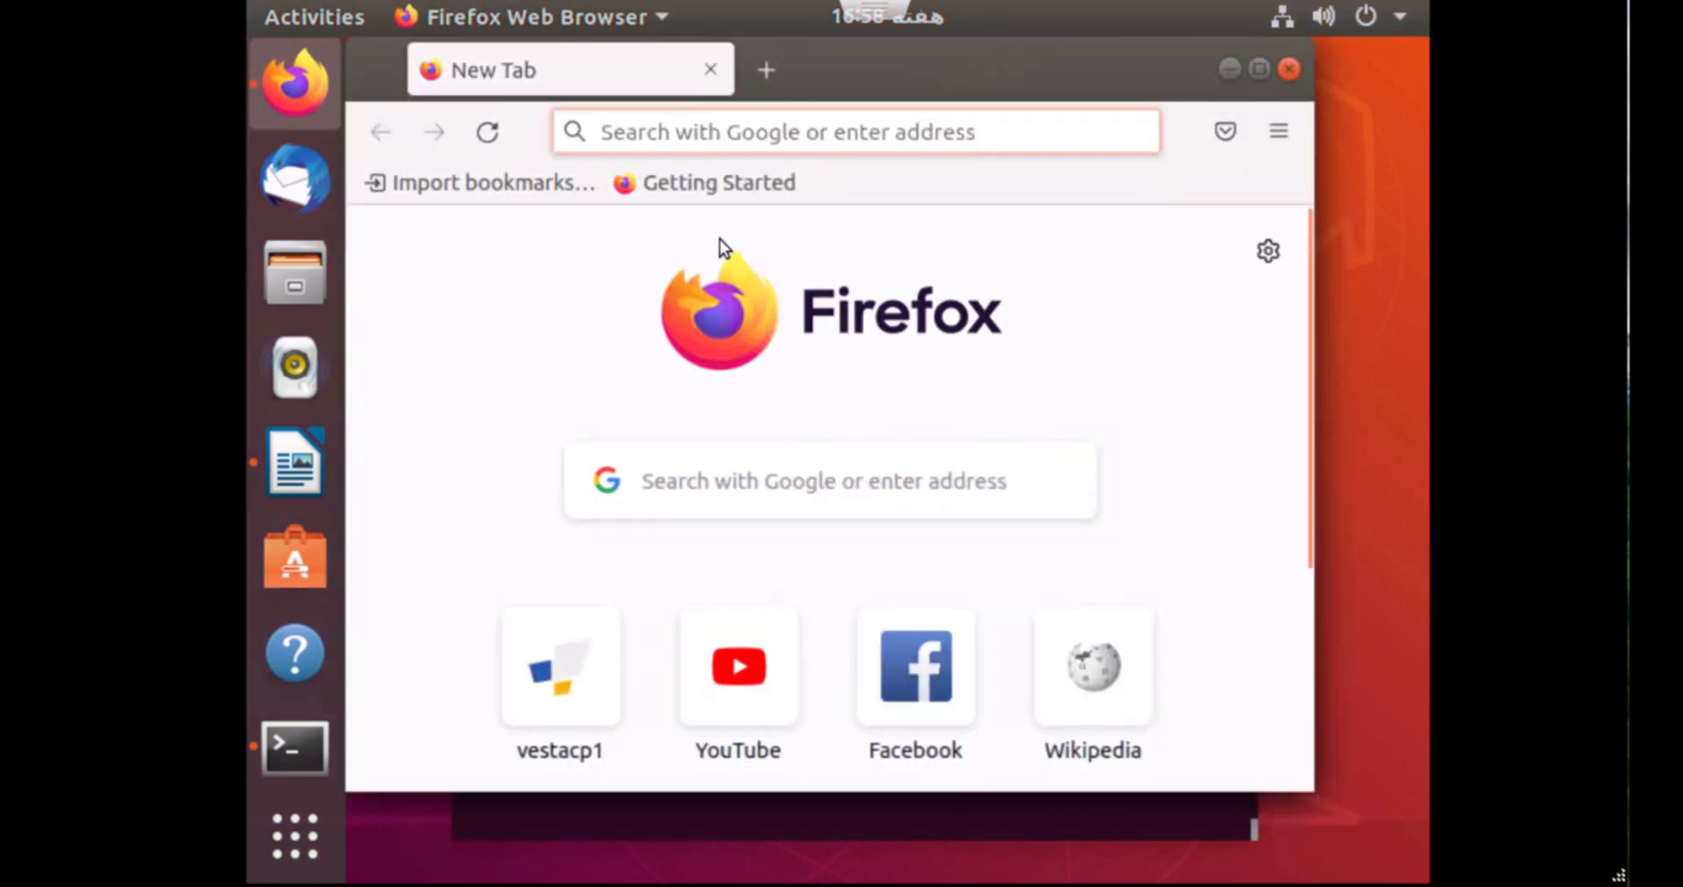
Log in to the vestacp1.ddns.net:8083 panel with the saved admin password and open Add User.
{"action": "left_click", "coordinate": [596, 638]}
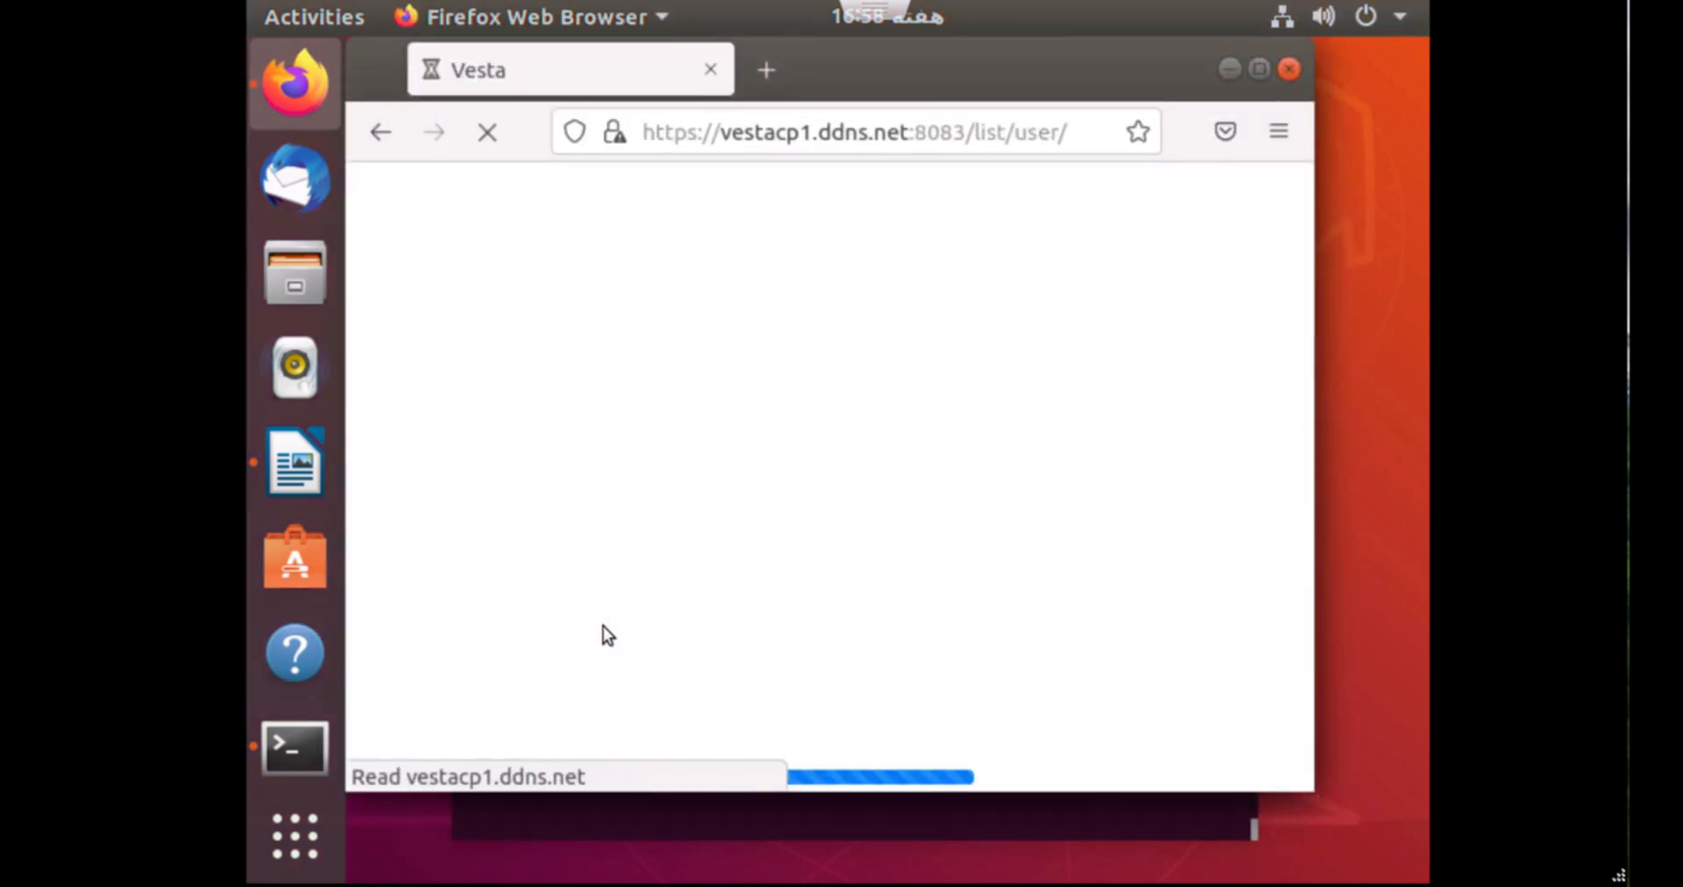
{"action": "left_click", "coordinate": [309, 474]}
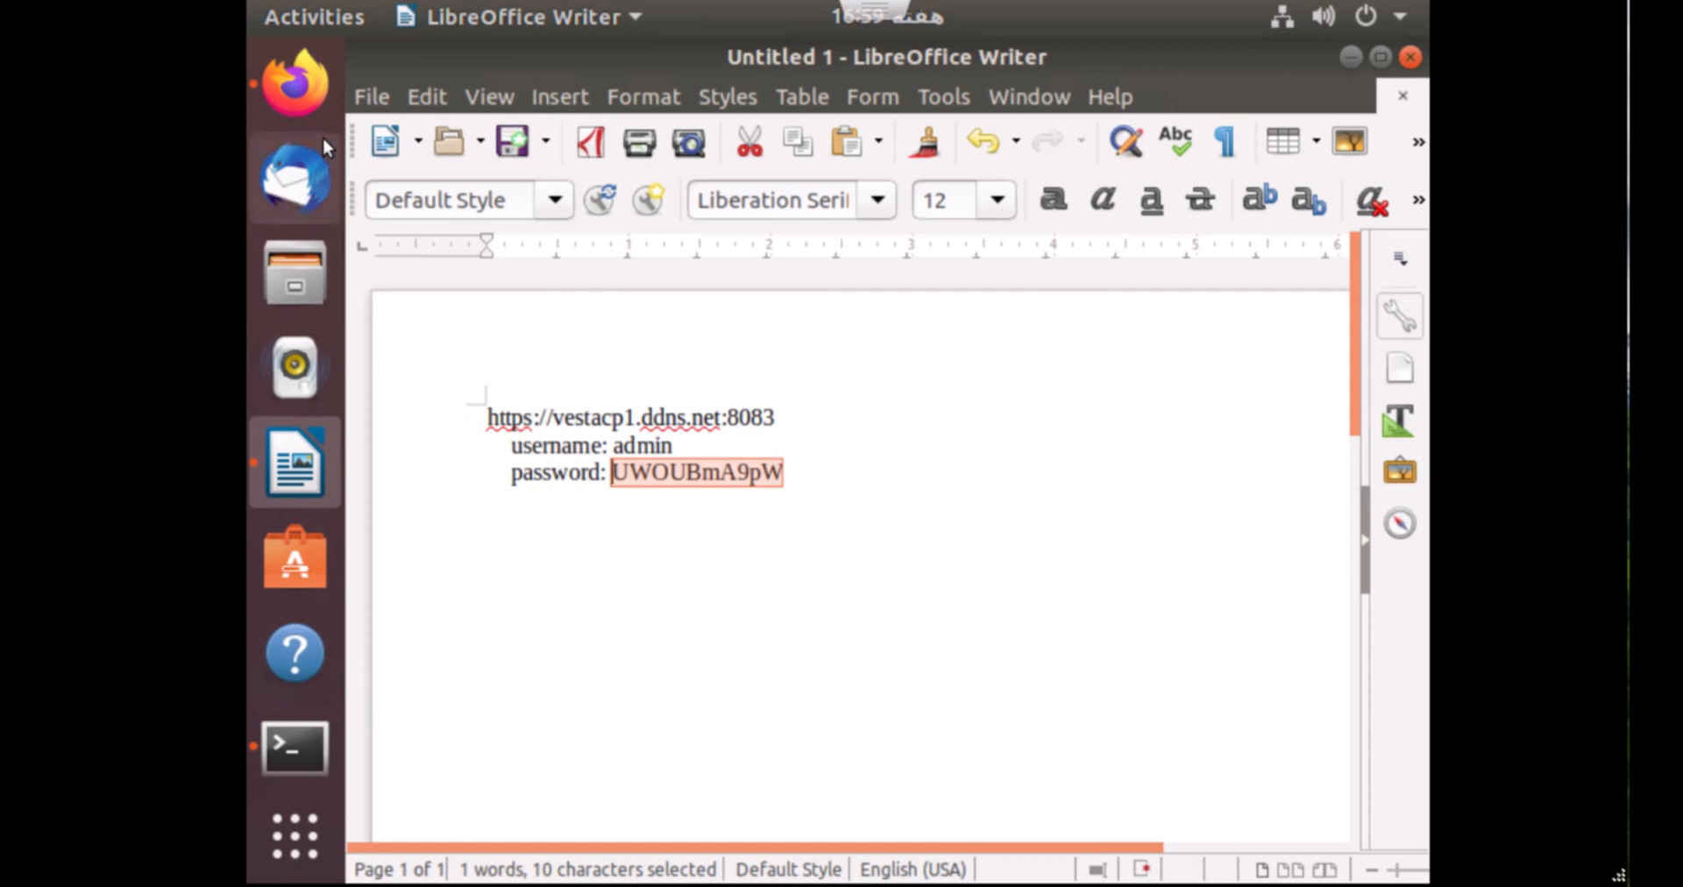
{"action": "left_click", "coordinate": [295, 83]}
{"action": "left_click", "coordinate": [541, 667]}
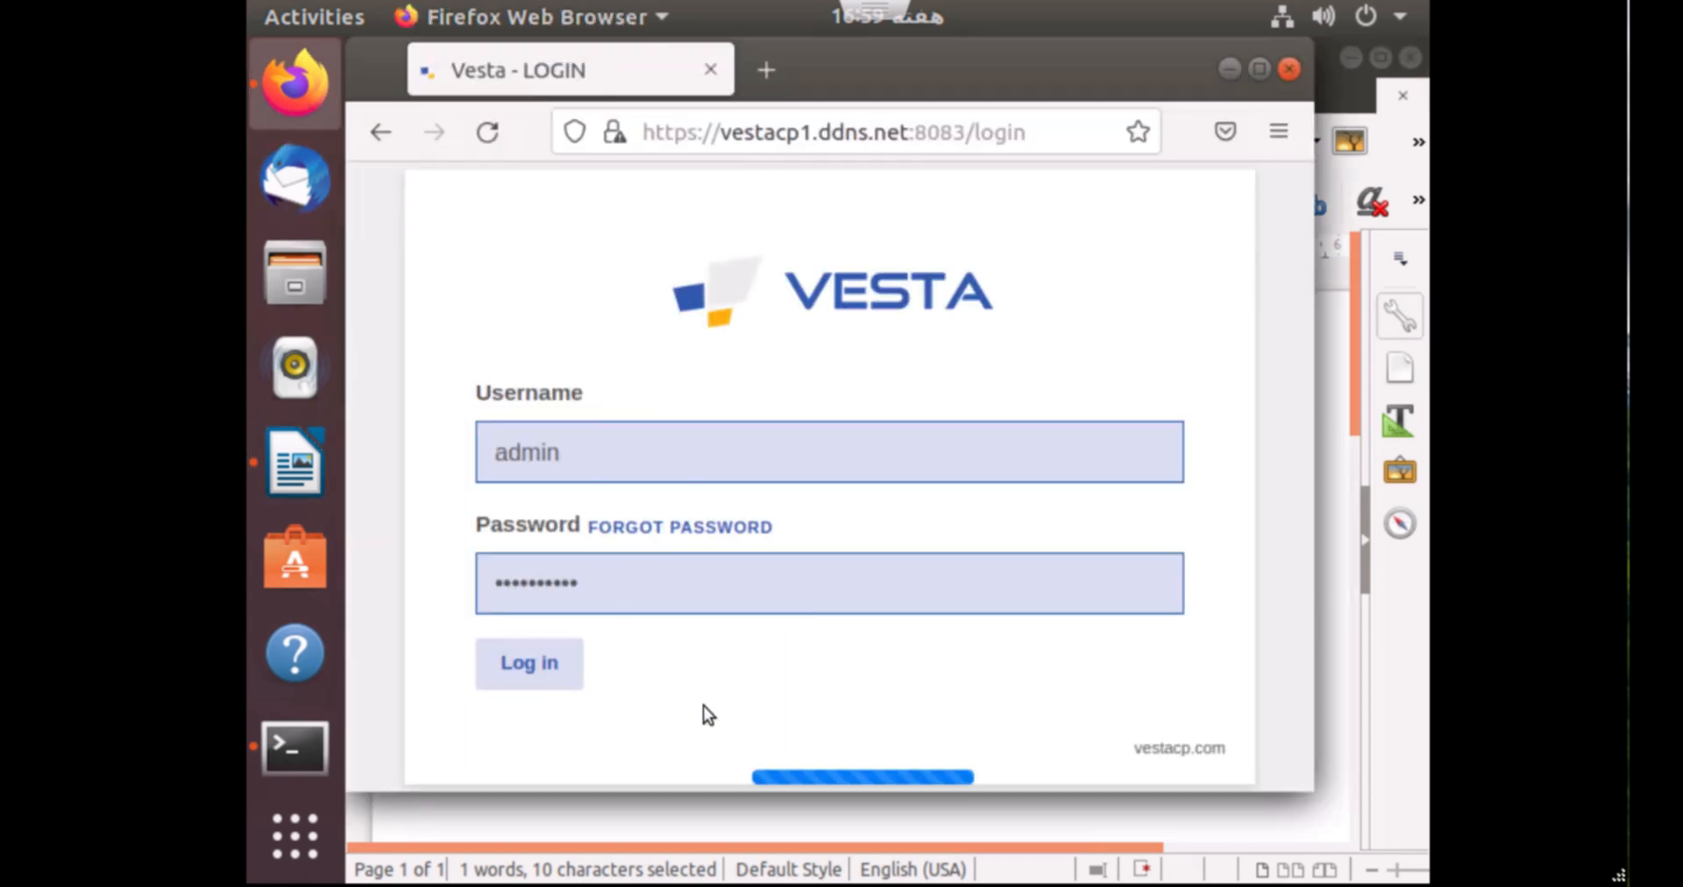
{"action": "left_click", "coordinate": [1255, 70]}
{"action": "double_click", "coordinate": [955, 75]}
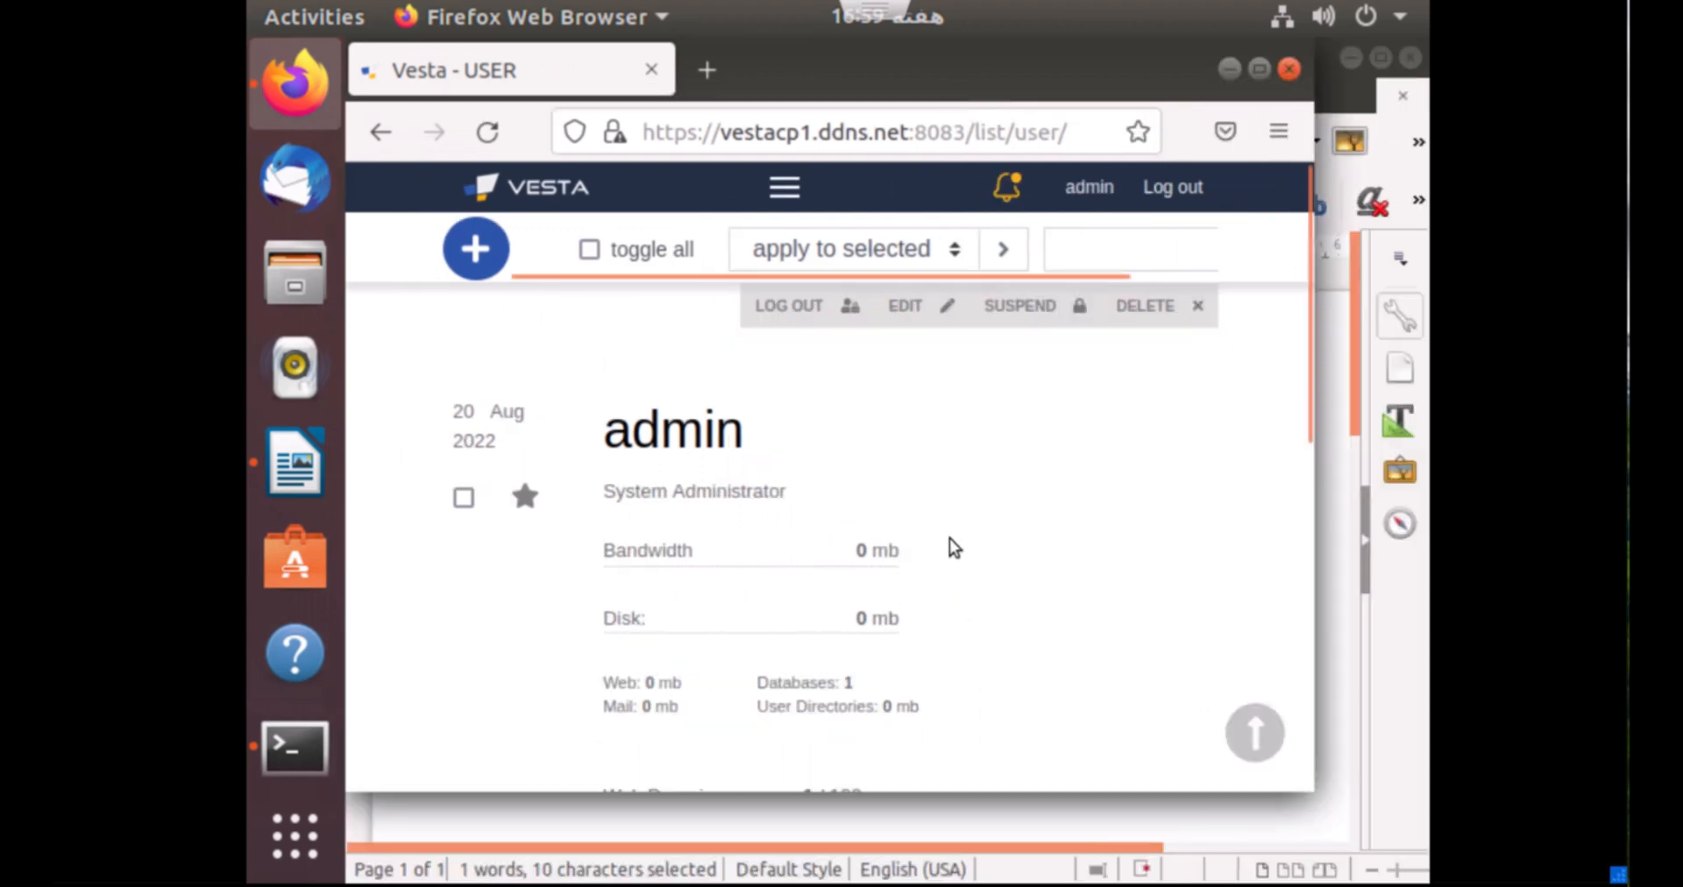
{"action": "scroll", "coordinate": [954, 548], "scroll_direction": "down", "scroll_amount": 5}
{"action": "scroll", "coordinate": [999, 552], "scroll_direction": "up", "scroll_amount": 5}
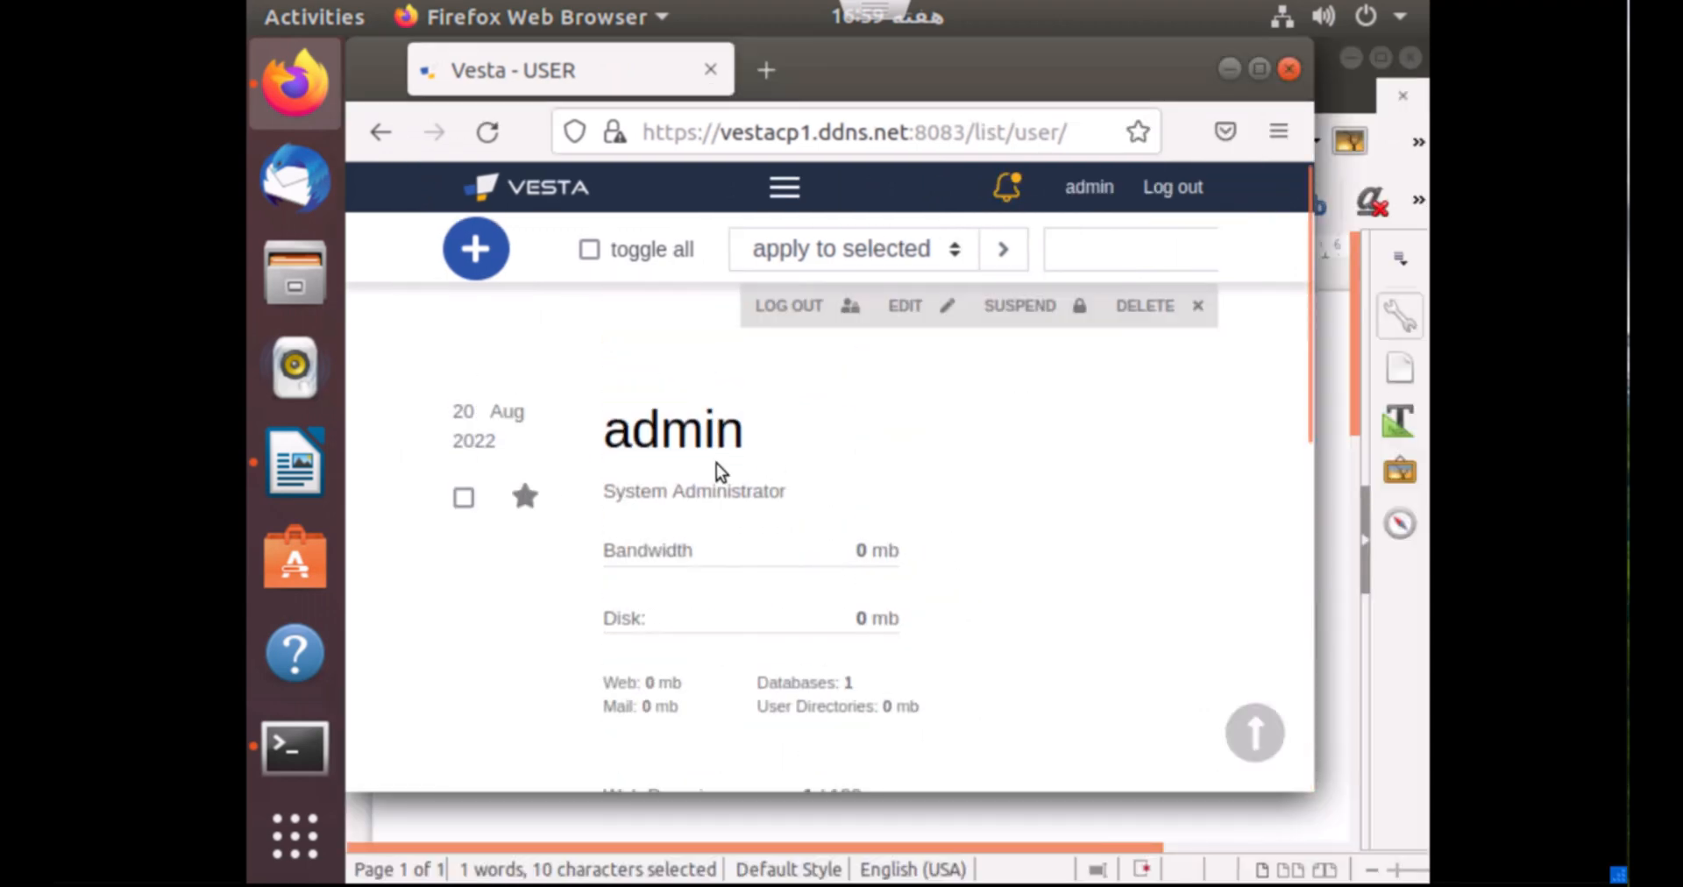
{"action": "left_click", "coordinate": [475, 249]}
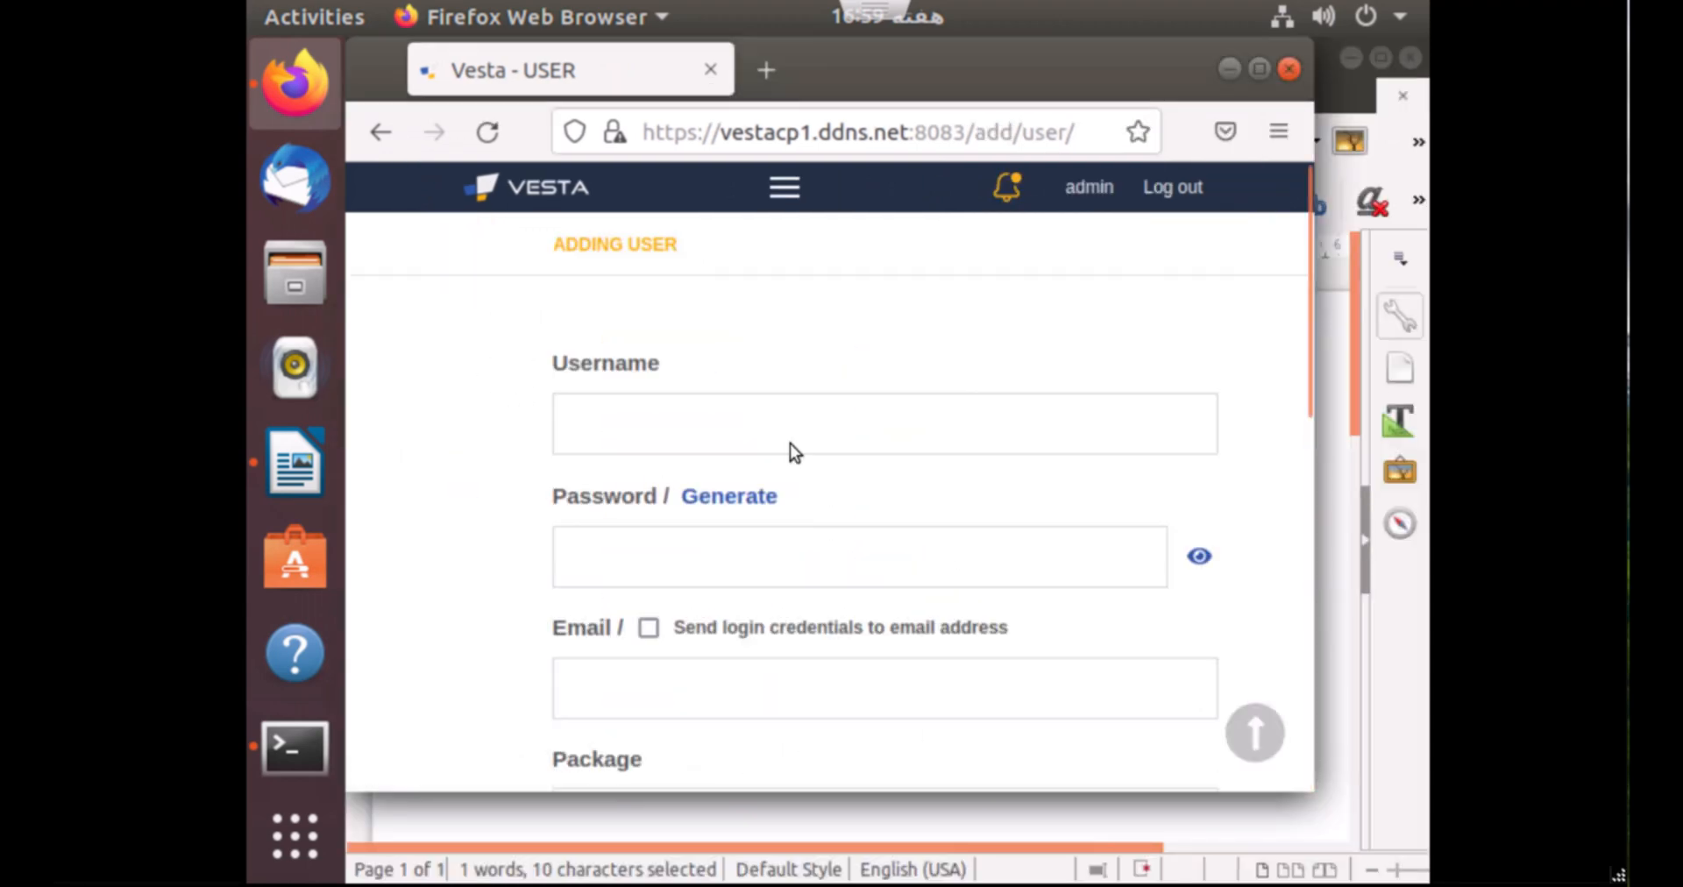
Leave the Add User form for the Web domains list and begin adding a domain.
{"action": "left_click", "coordinate": [382, 132]}
{"action": "left_click", "coordinate": [779, 208]}
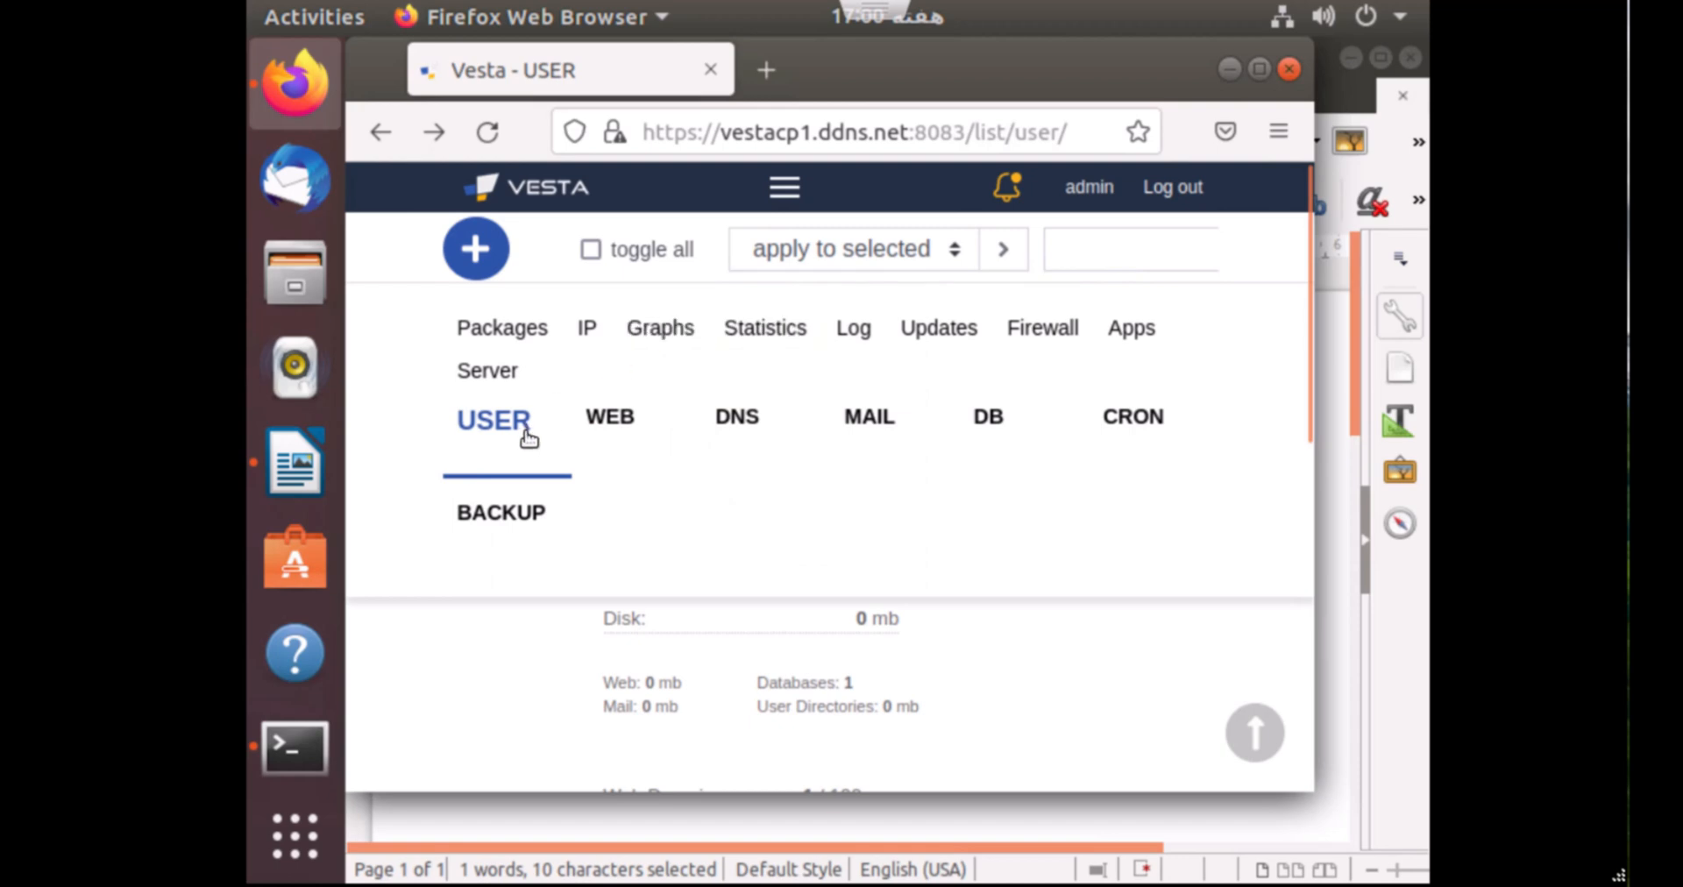
{"action": "left_click", "coordinate": [613, 422]}
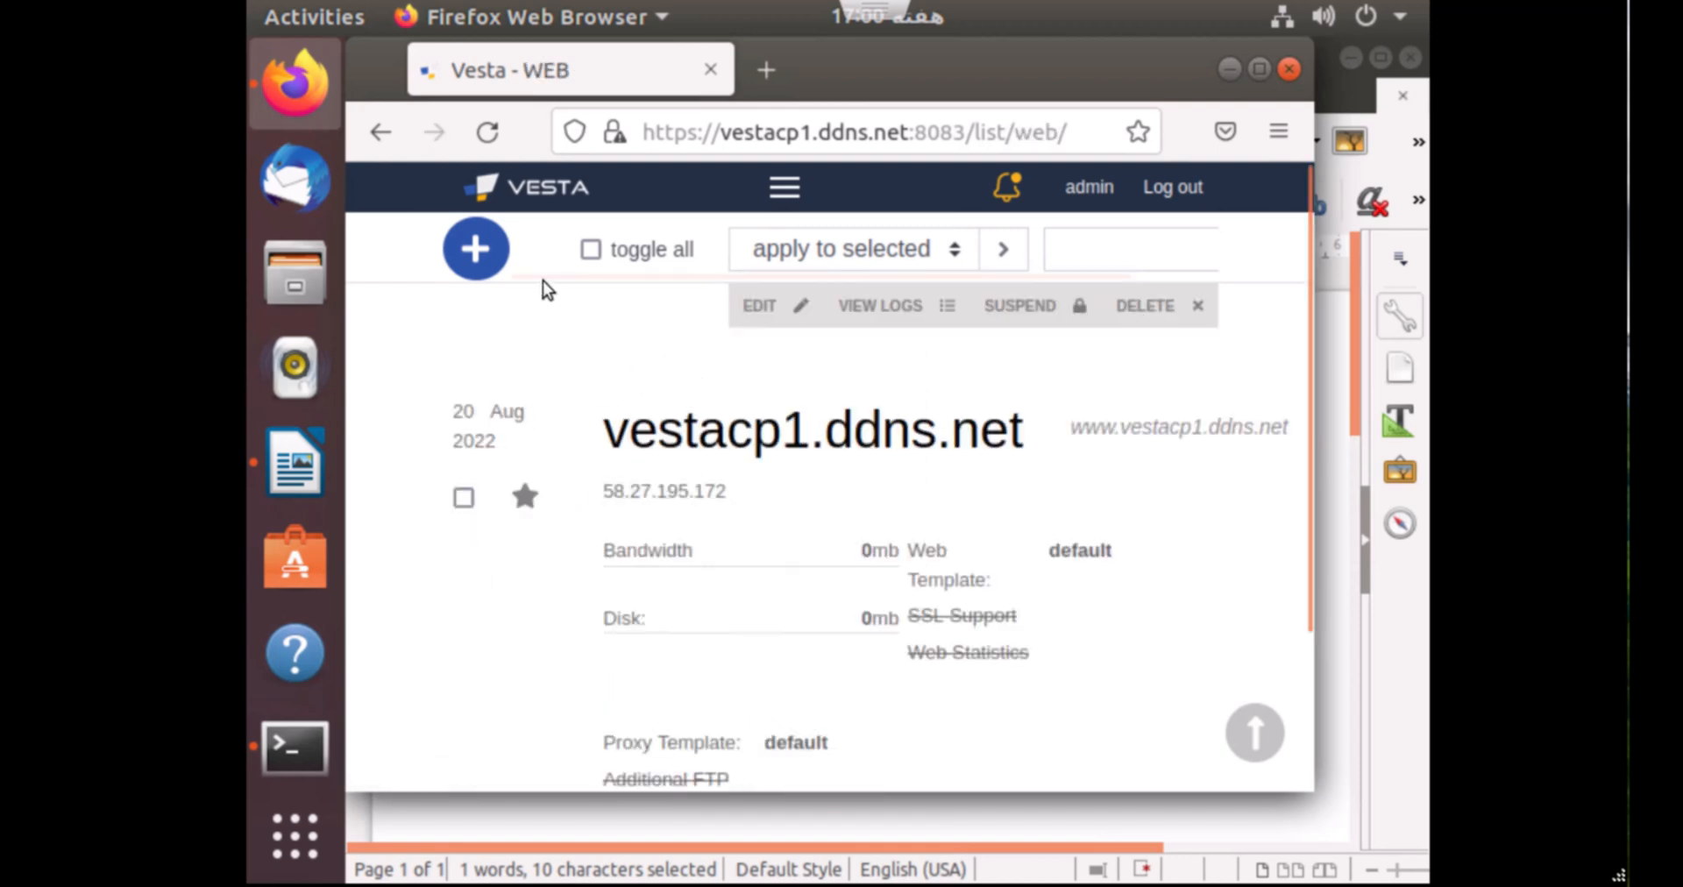
{"action": "left_click", "coordinate": [469, 270]}
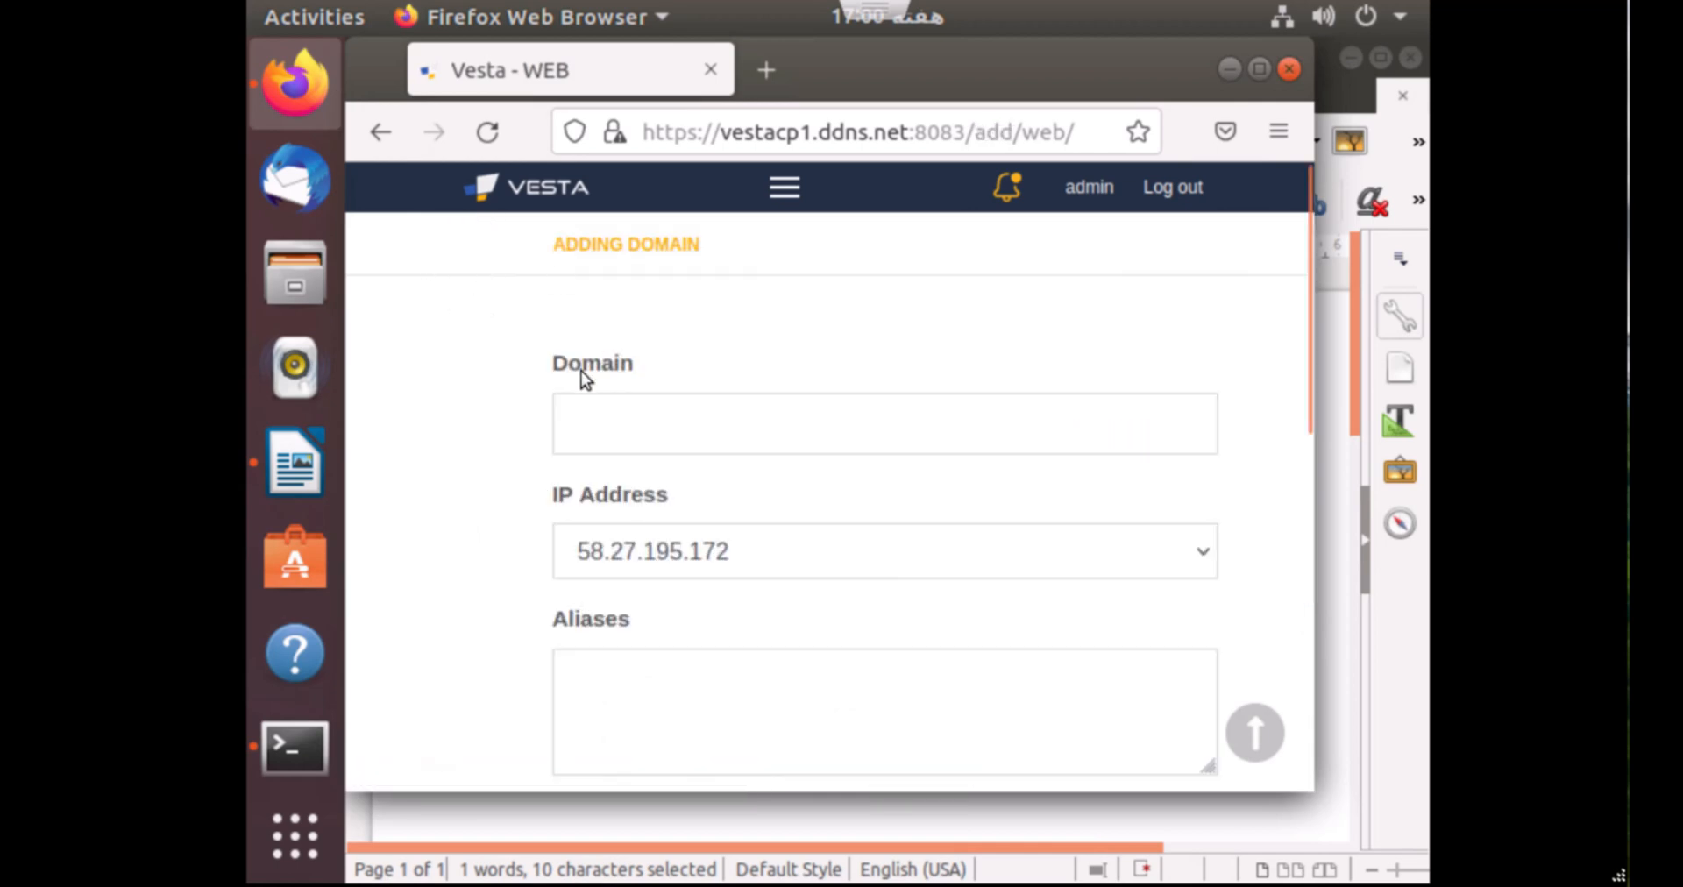
Enter wordpress1.ddns.net as the domain and set the alias to the same bare domain.
{"action": "left_click", "coordinate": [645, 406]}
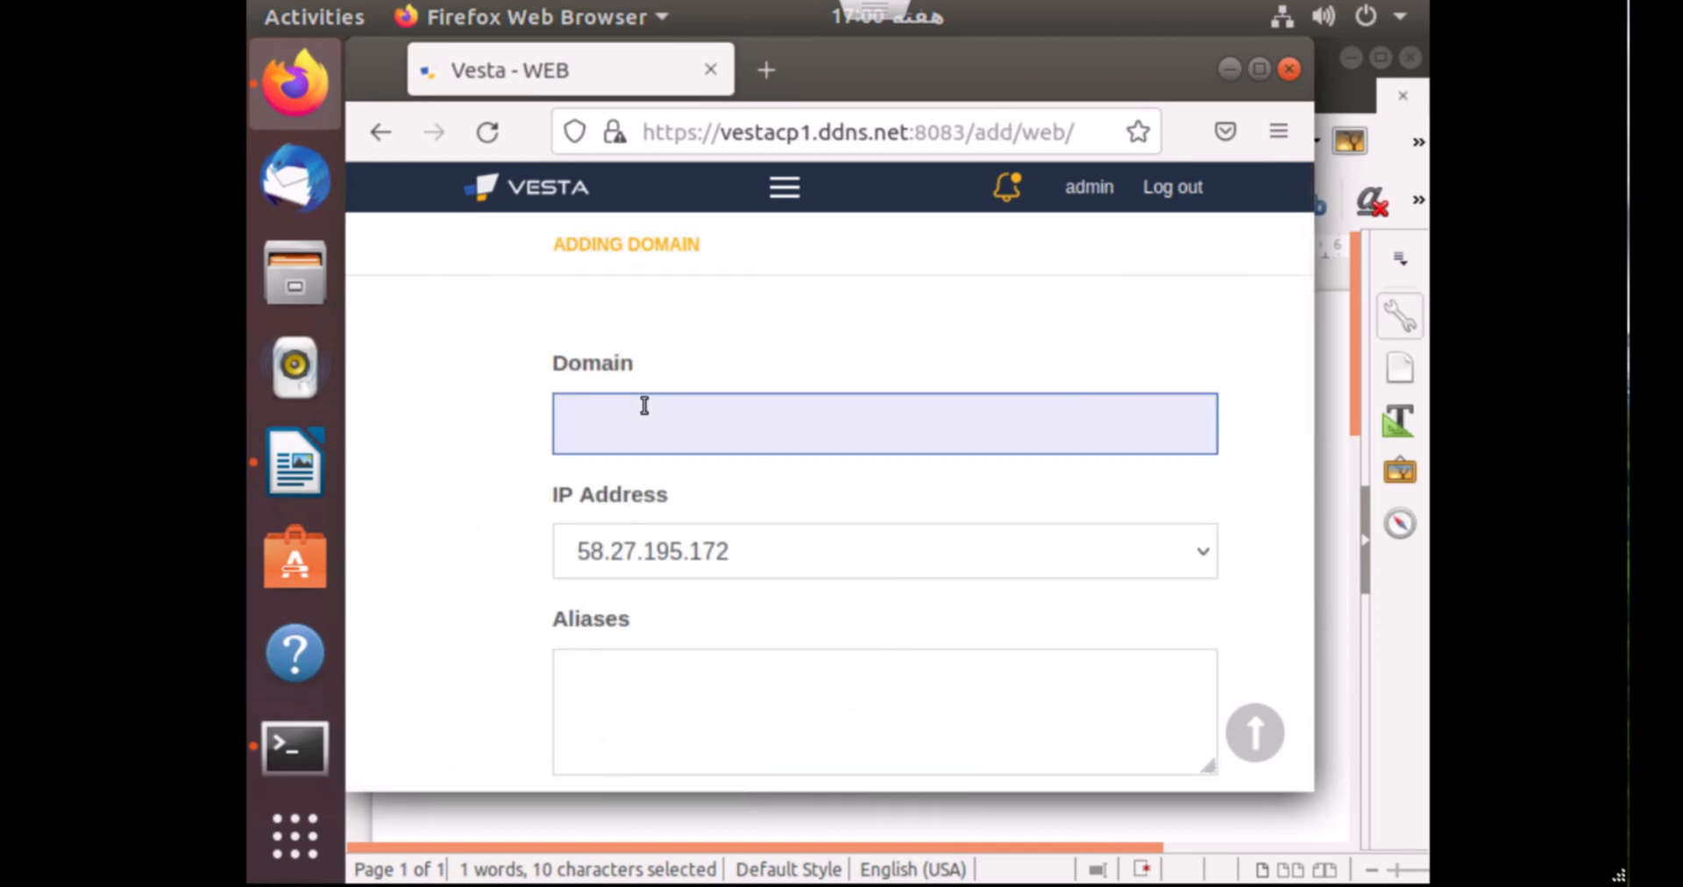
{"action": "type", "text": "wordpress"}
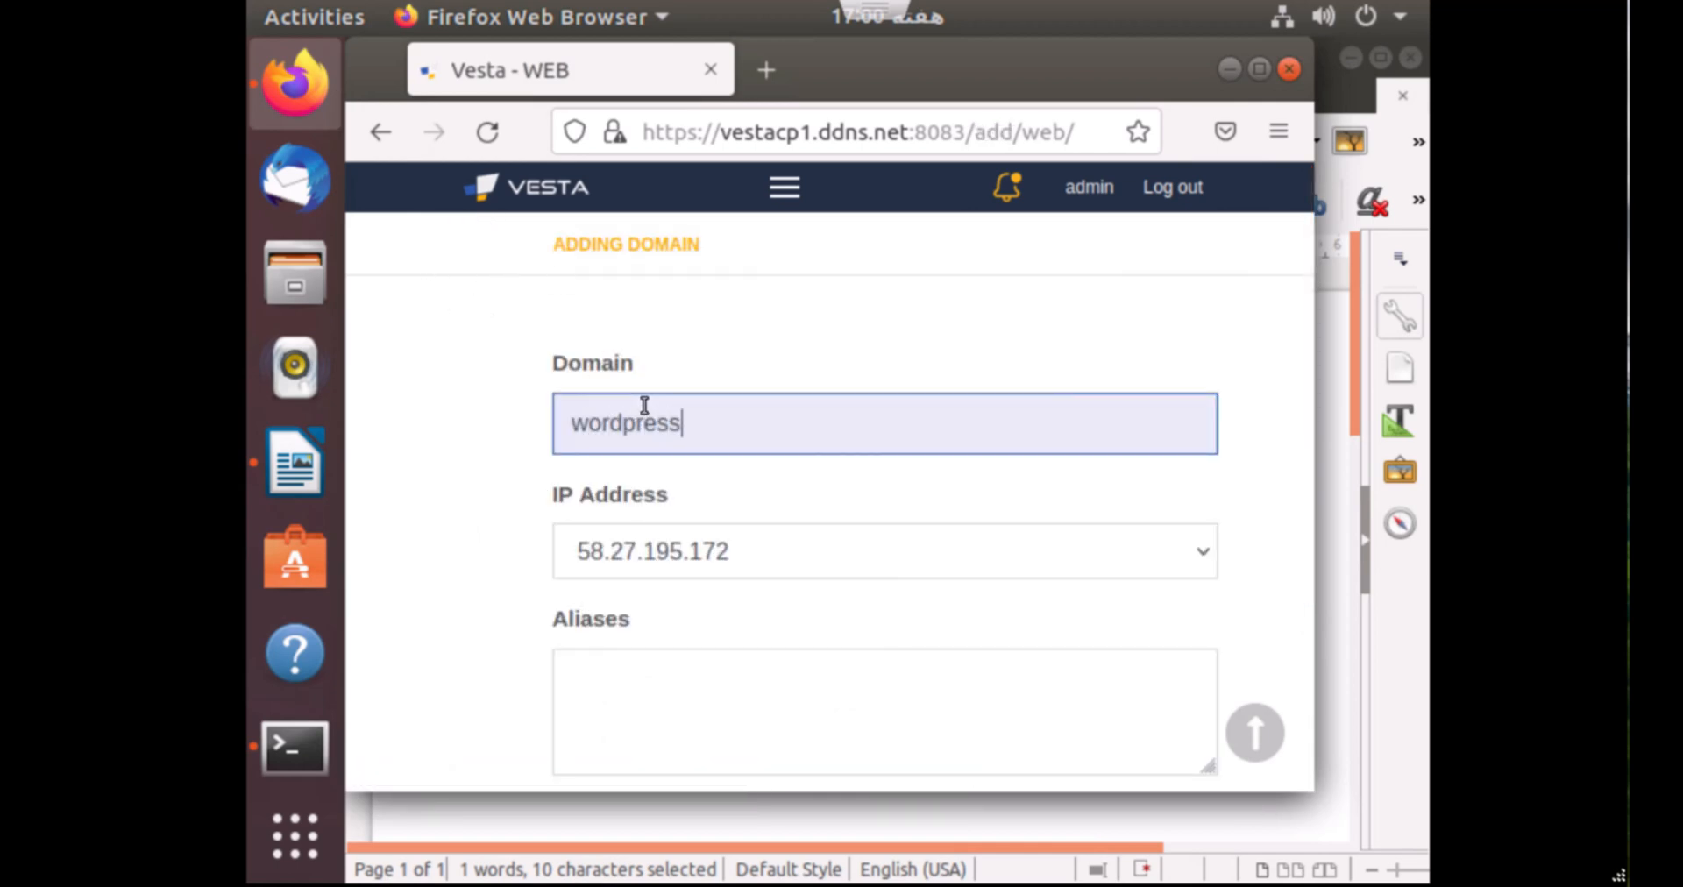
{"action": "type", "text": "1.ddns.net"}
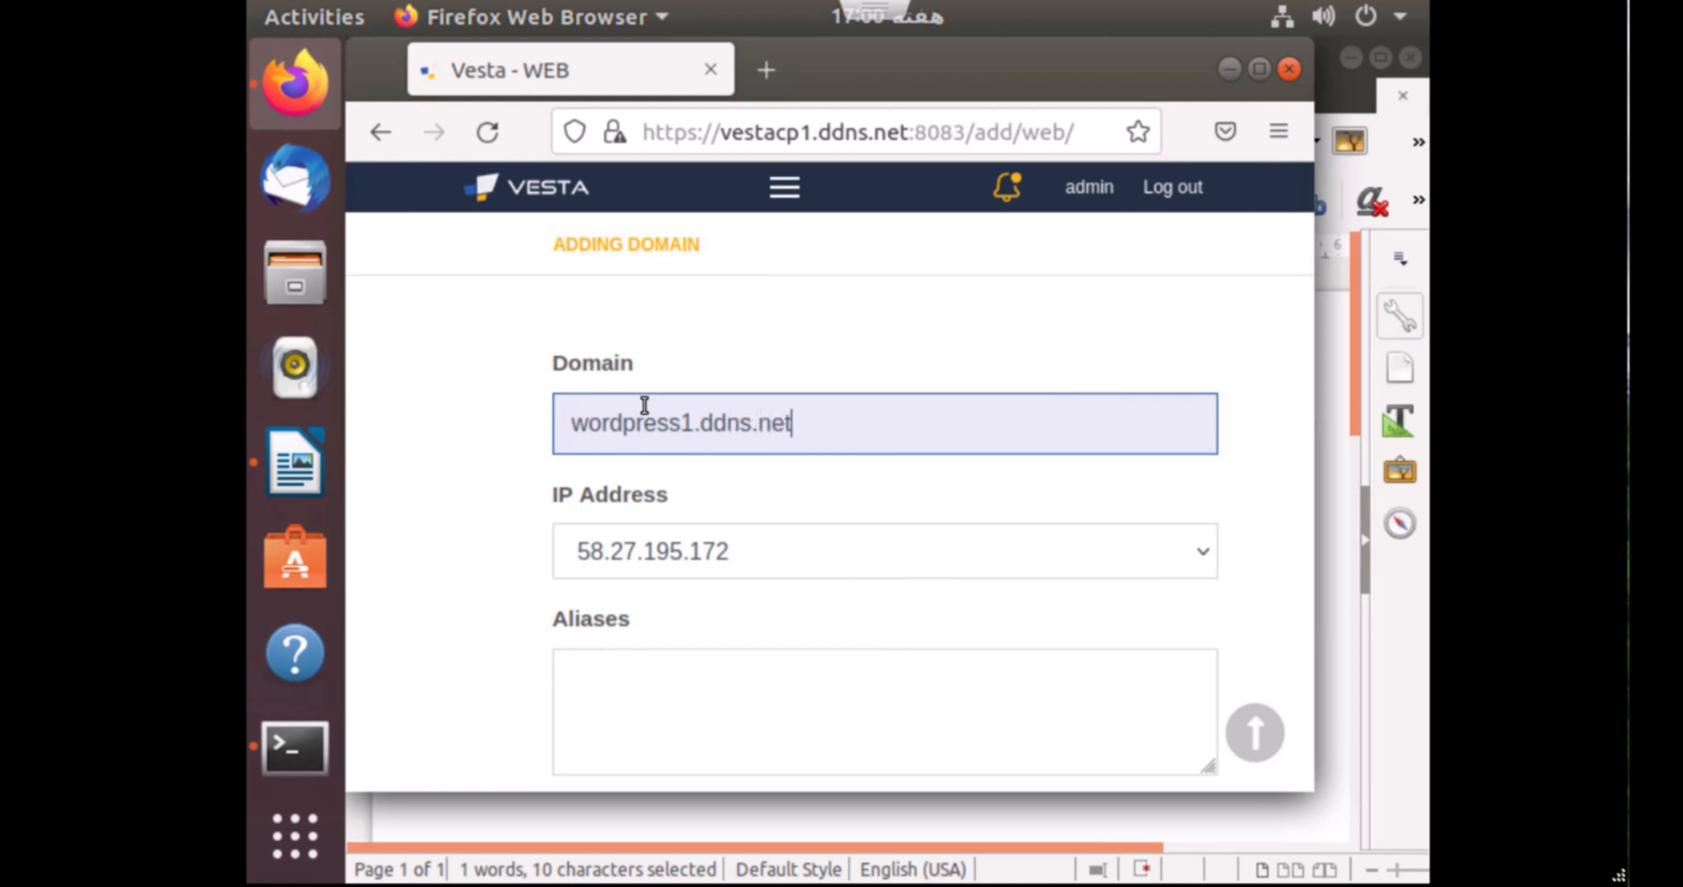
{"action": "key", "text": "ctrl+a"}
{"action": "key", "text": "ctrl+c"}
{"action": "scroll", "coordinate": [684, 447], "scroll_direction": "down", "scroll_amount": 3}
{"action": "left_click", "coordinate": [699, 371]}
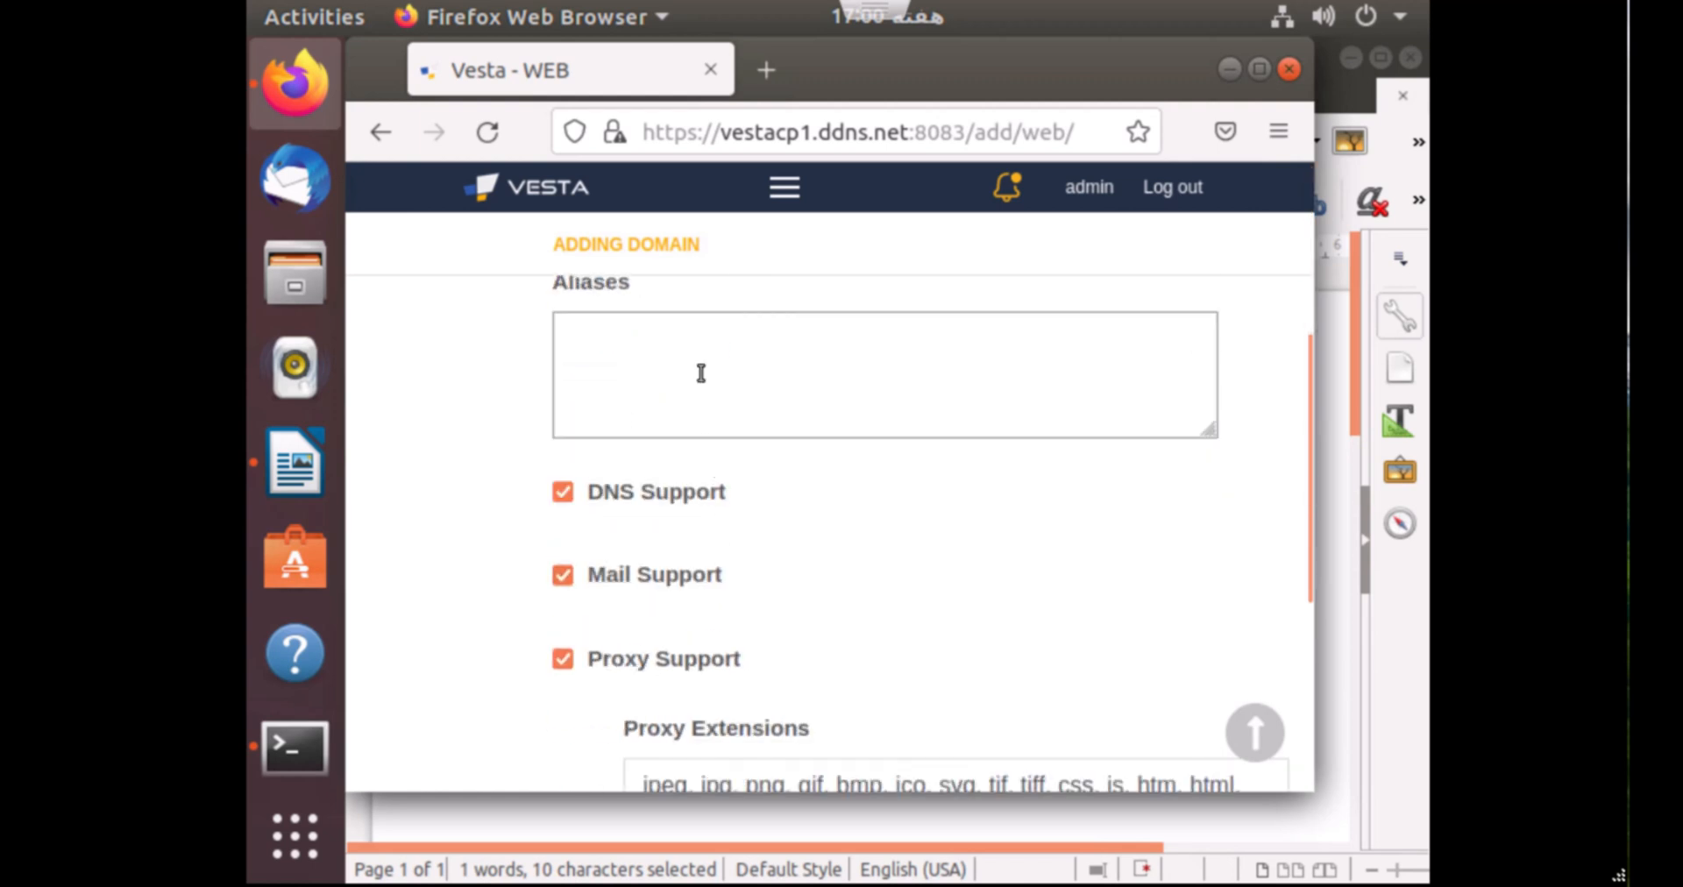
{"action": "left_click_drag", "start_coordinate": [852, 341], "coordinate": [316, 314]}
{"action": "key", "text": "ctrl+v"}
{"action": "scroll", "coordinate": [777, 436], "scroll_direction": "up", "scroll_amount": 3}
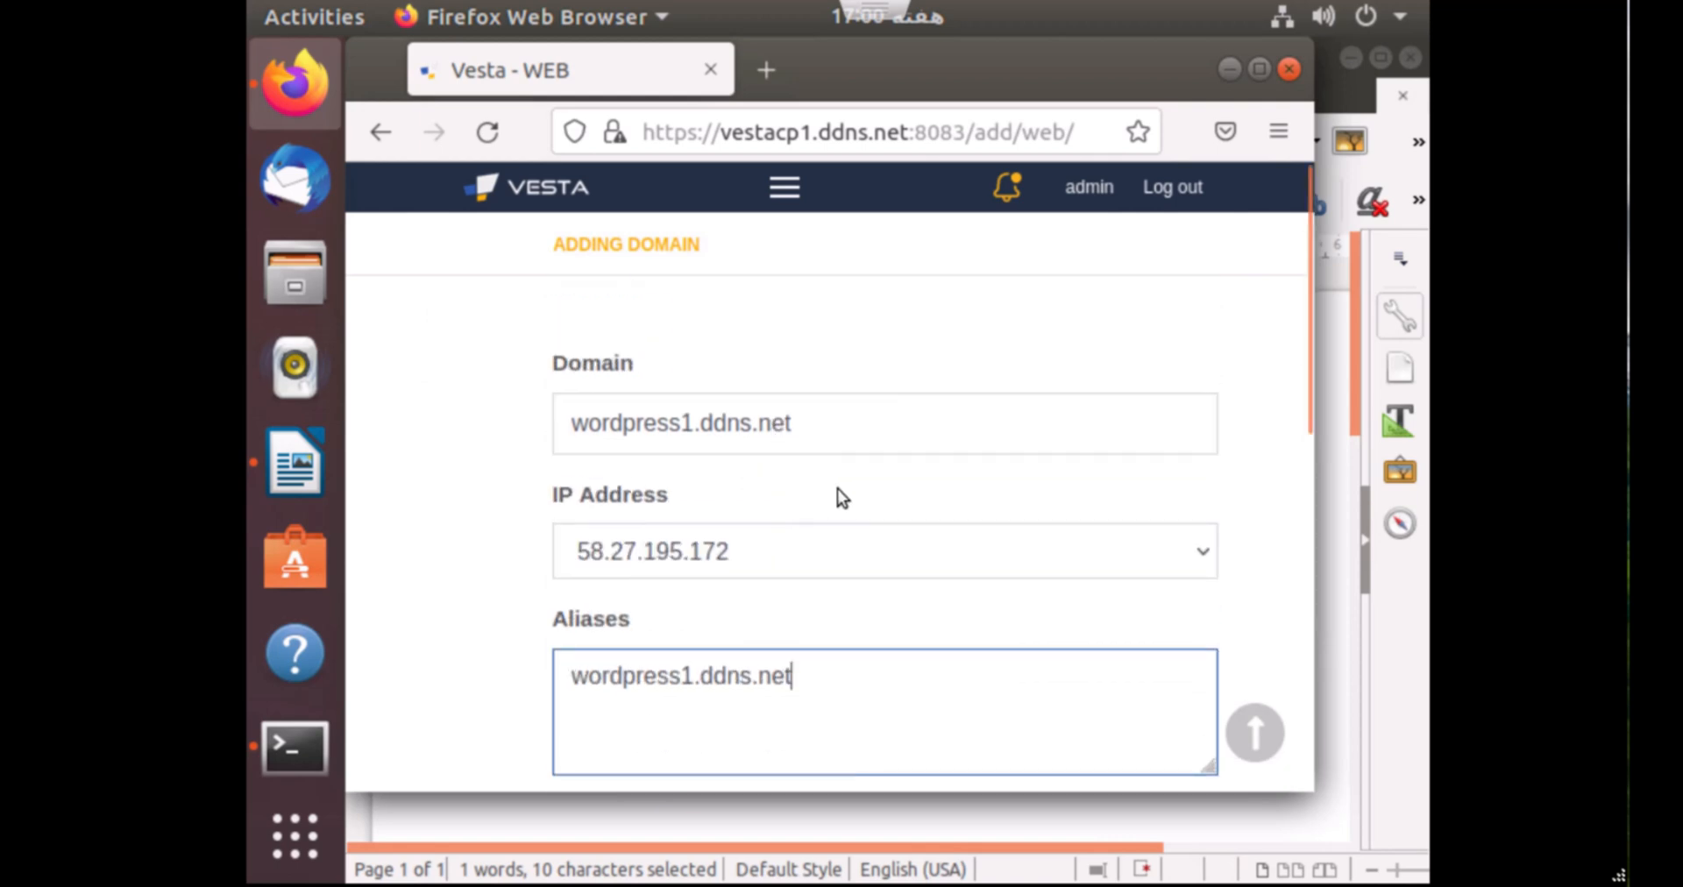
{"action": "scroll", "coordinate": [838, 498], "scroll_direction": "down", "scroll_amount": 5}
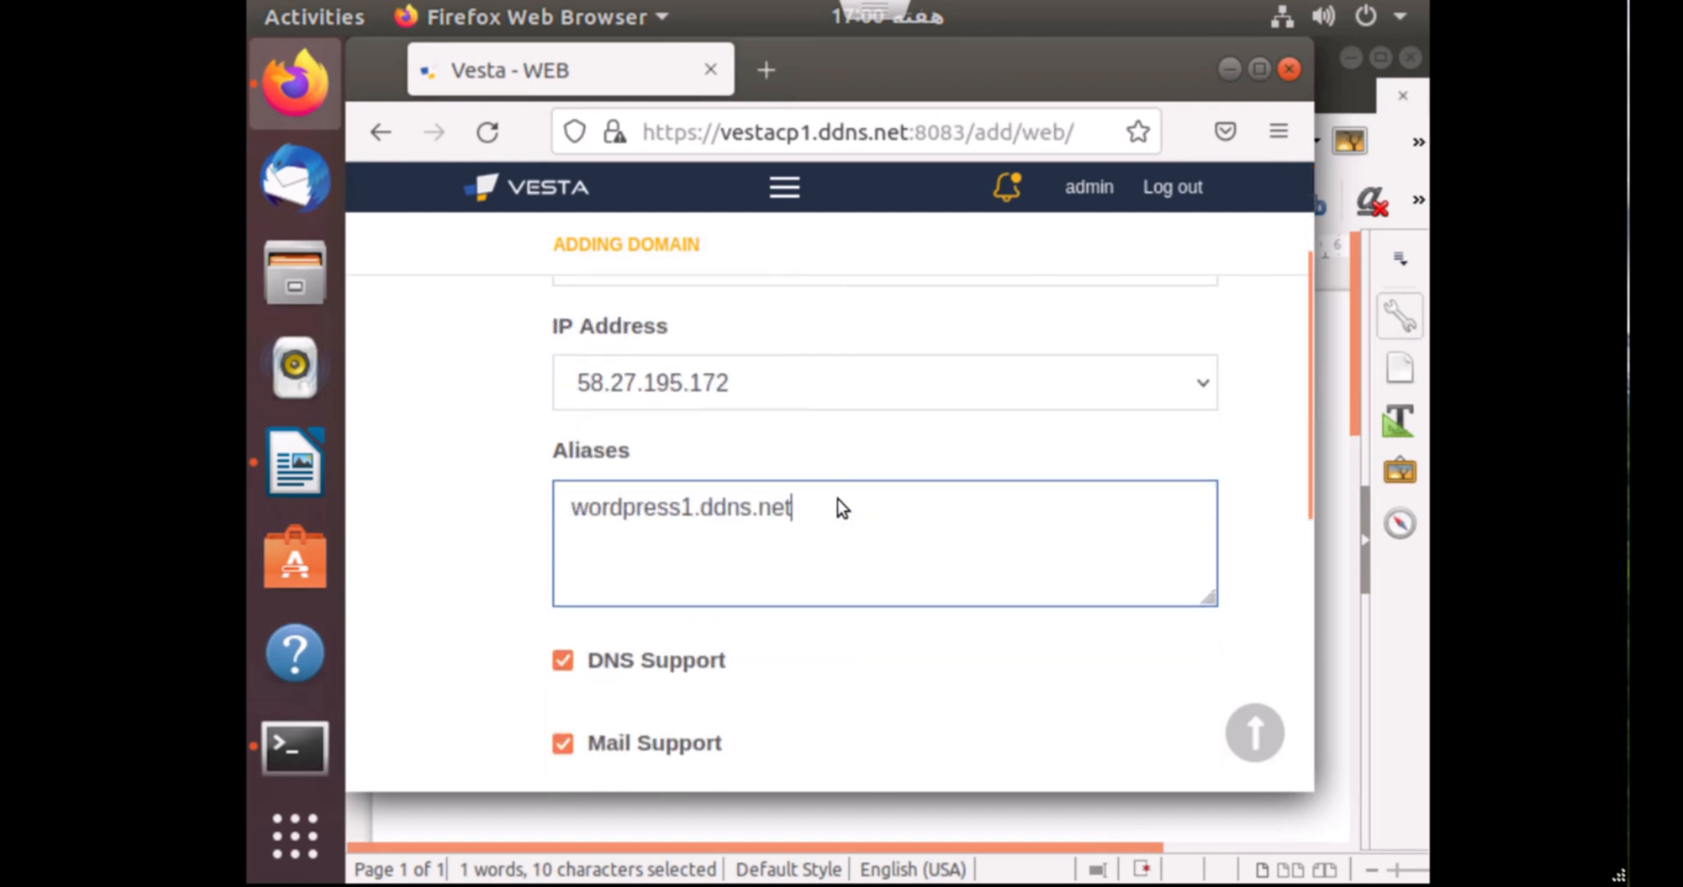
{"action": "scroll", "coordinate": [838, 498], "scroll_direction": "up", "scroll_amount": 3}
{"action": "scroll", "coordinate": [840, 494], "scroll_direction": "up", "scroll_amount": 2}
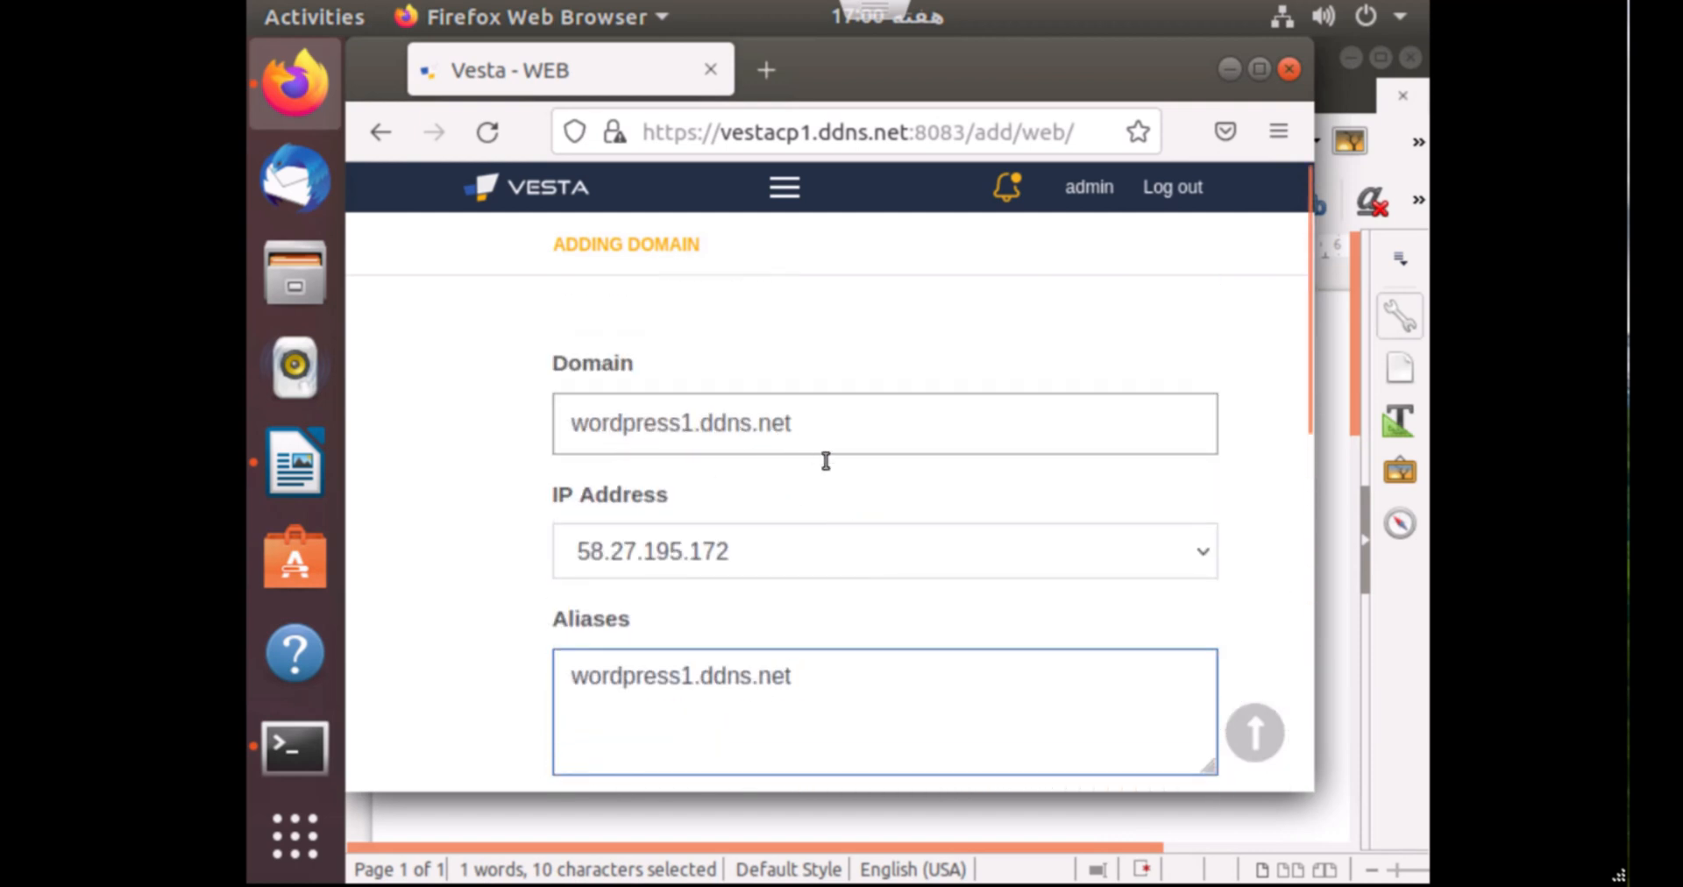
Review the domain entry and add the wordpress1.ddns.net web domain on 58.27.195.172.
{"action": "left_click_drag", "start_coordinate": [842, 424], "coordinate": [499, 425]}
{"action": "left_click", "coordinate": [499, 425]}
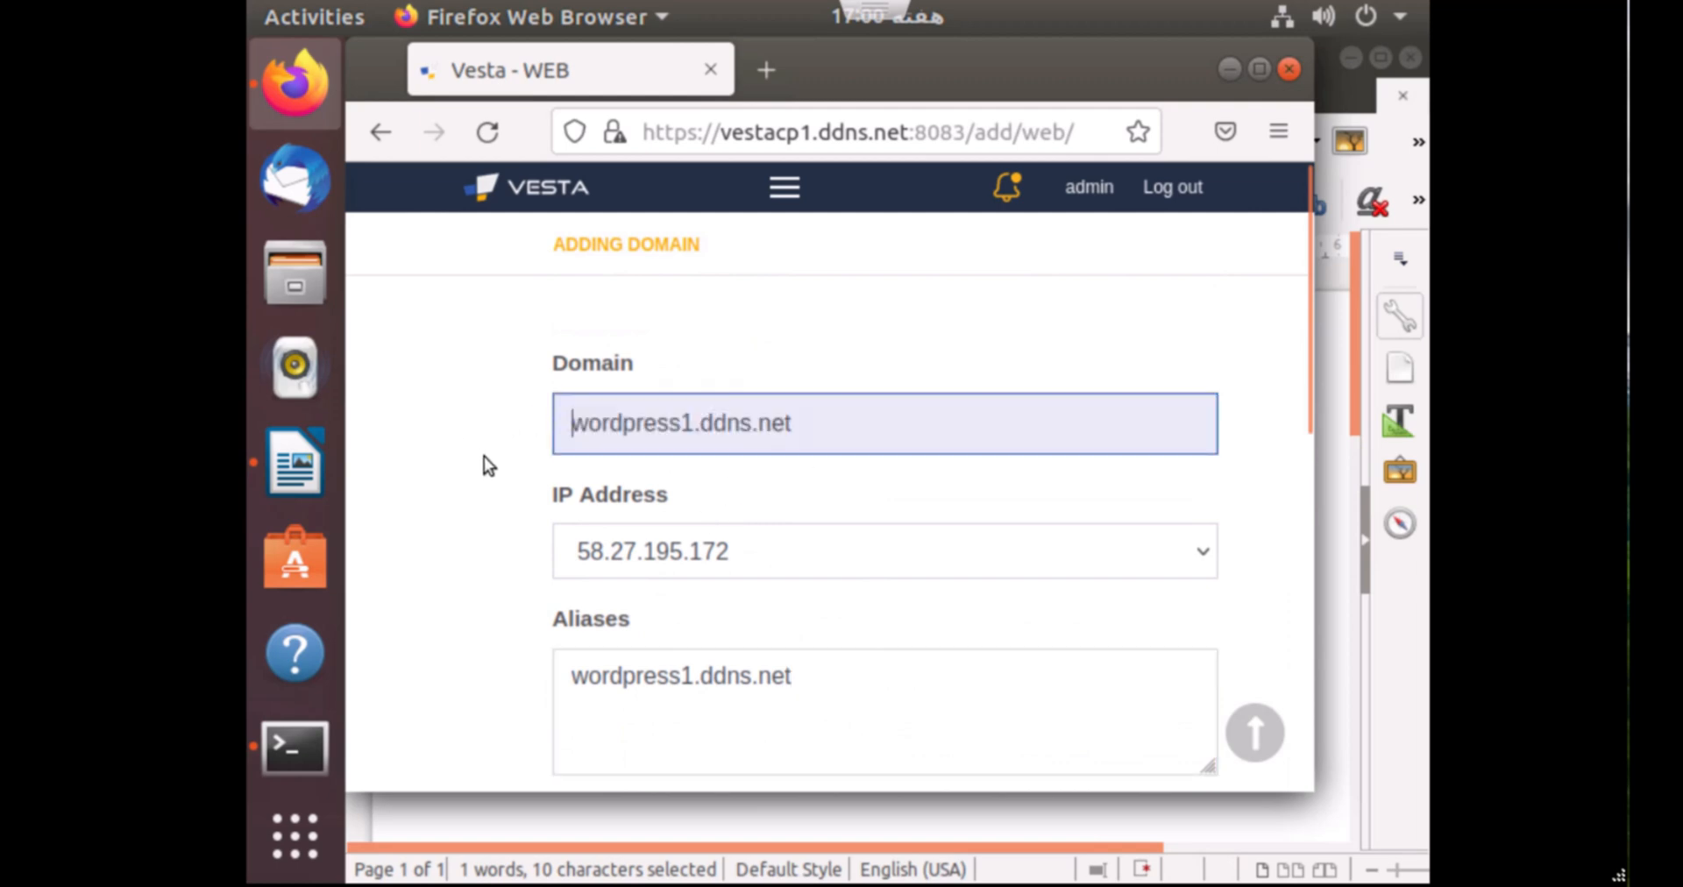
{"action": "scroll", "coordinate": [585, 442], "scroll_direction": "down", "scroll_amount": 4}
{"action": "scroll", "coordinate": [589, 459], "scroll_direction": "up", "scroll_amount": 2}
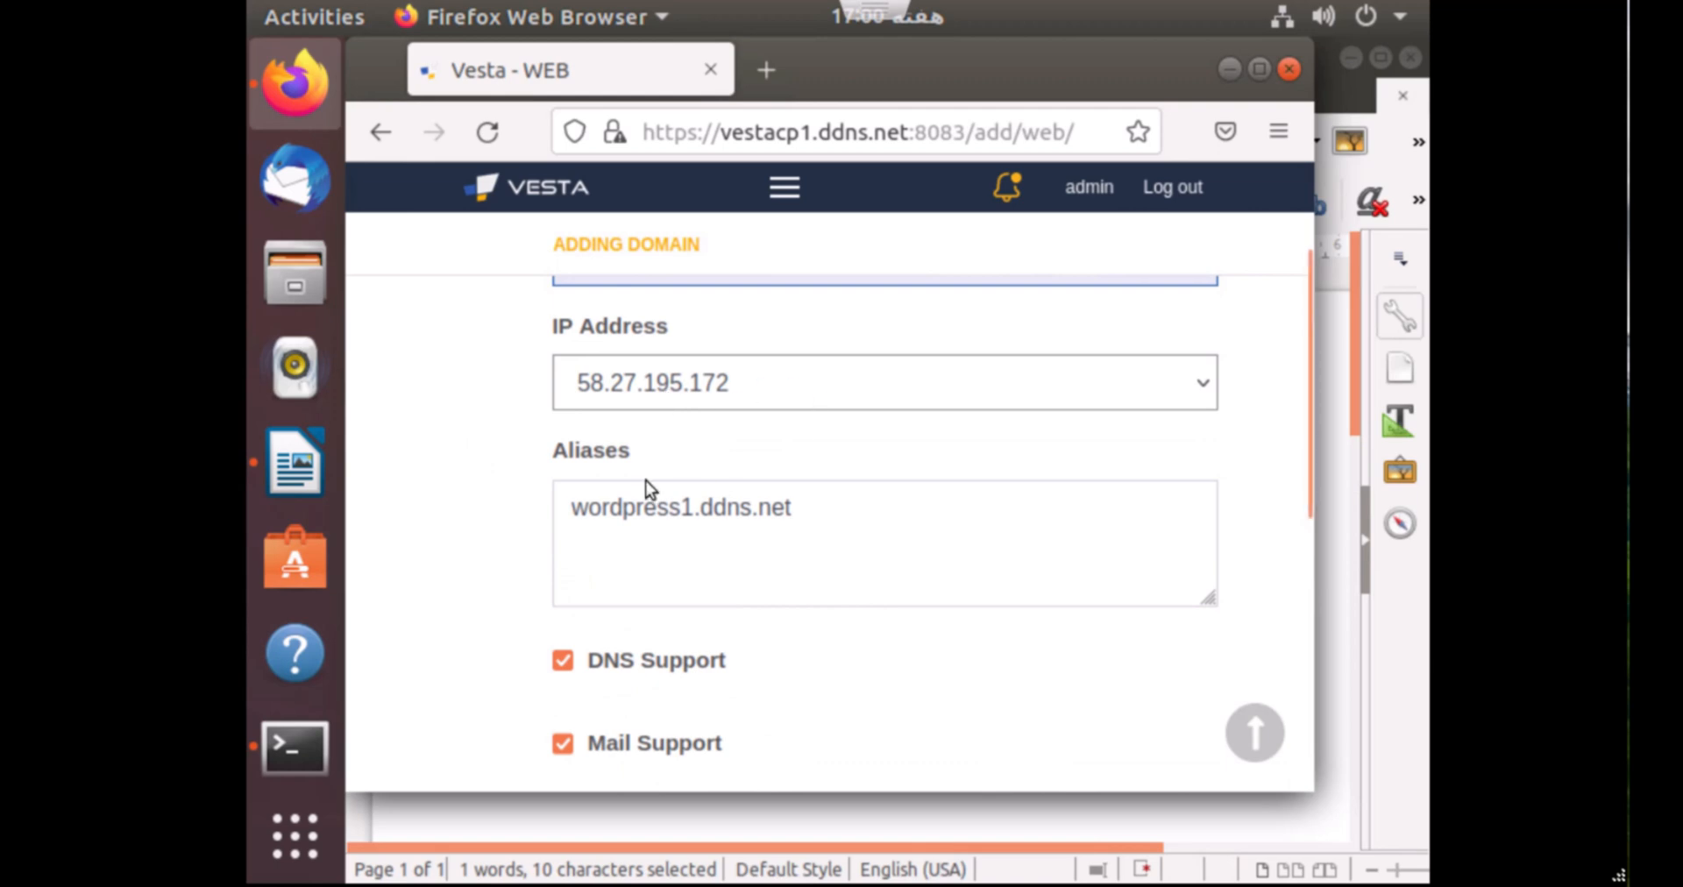
{"action": "scroll", "coordinate": [648, 485], "scroll_direction": "down", "scroll_amount": 5}
{"action": "scroll", "coordinate": [698, 498], "scroll_direction": "down", "scroll_amount": 1}
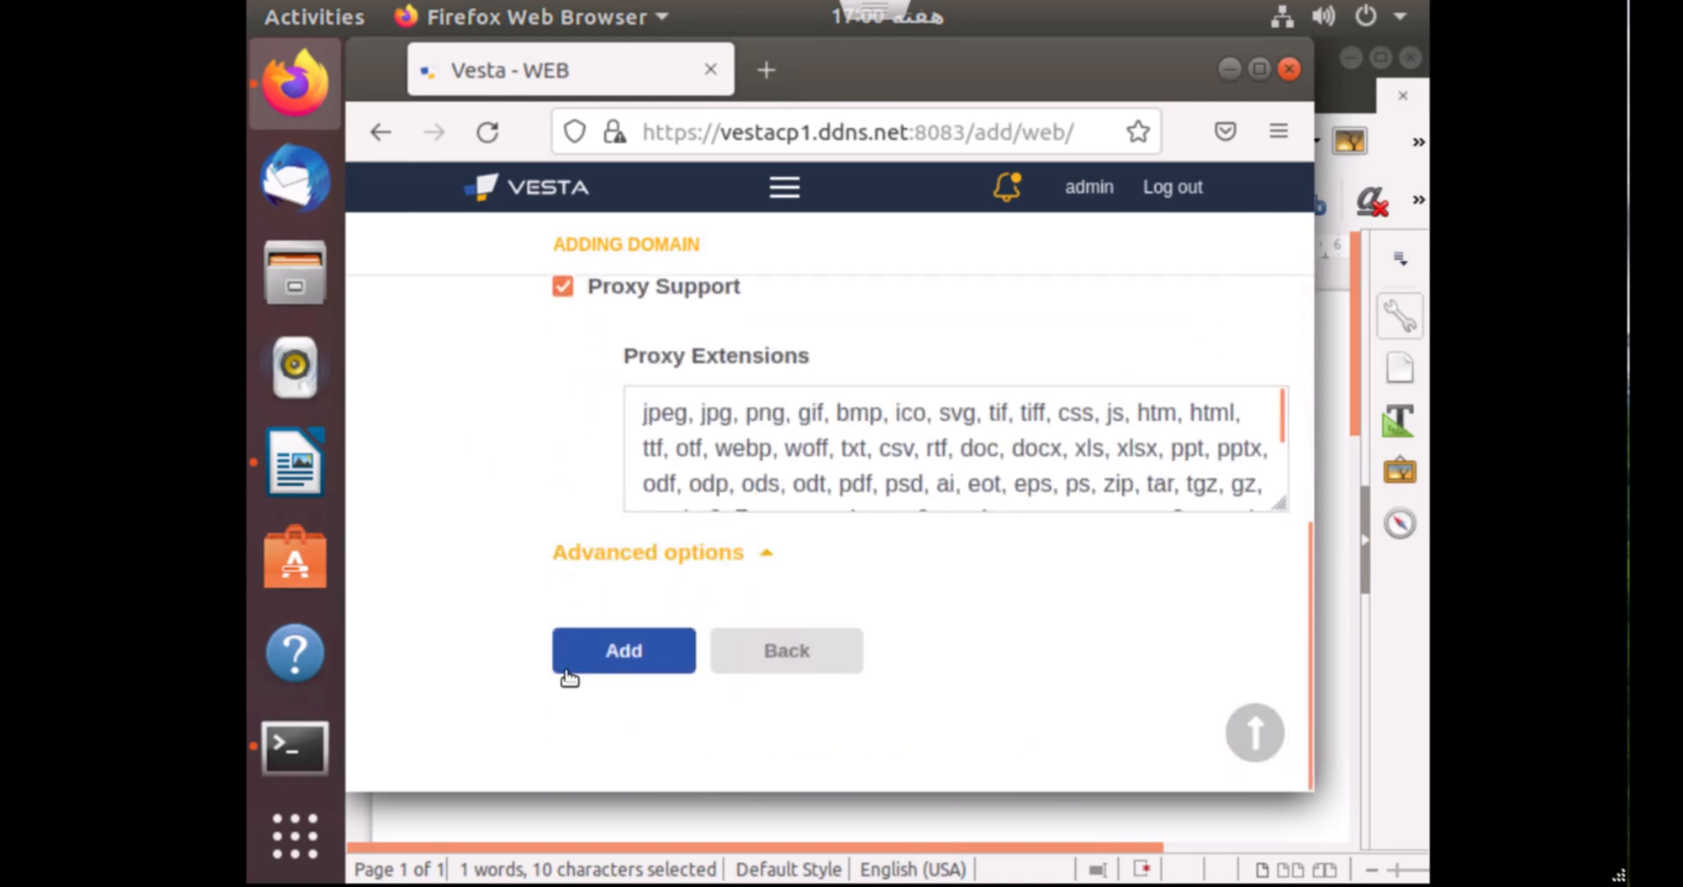
{"action": "left_click", "coordinate": [624, 653]}
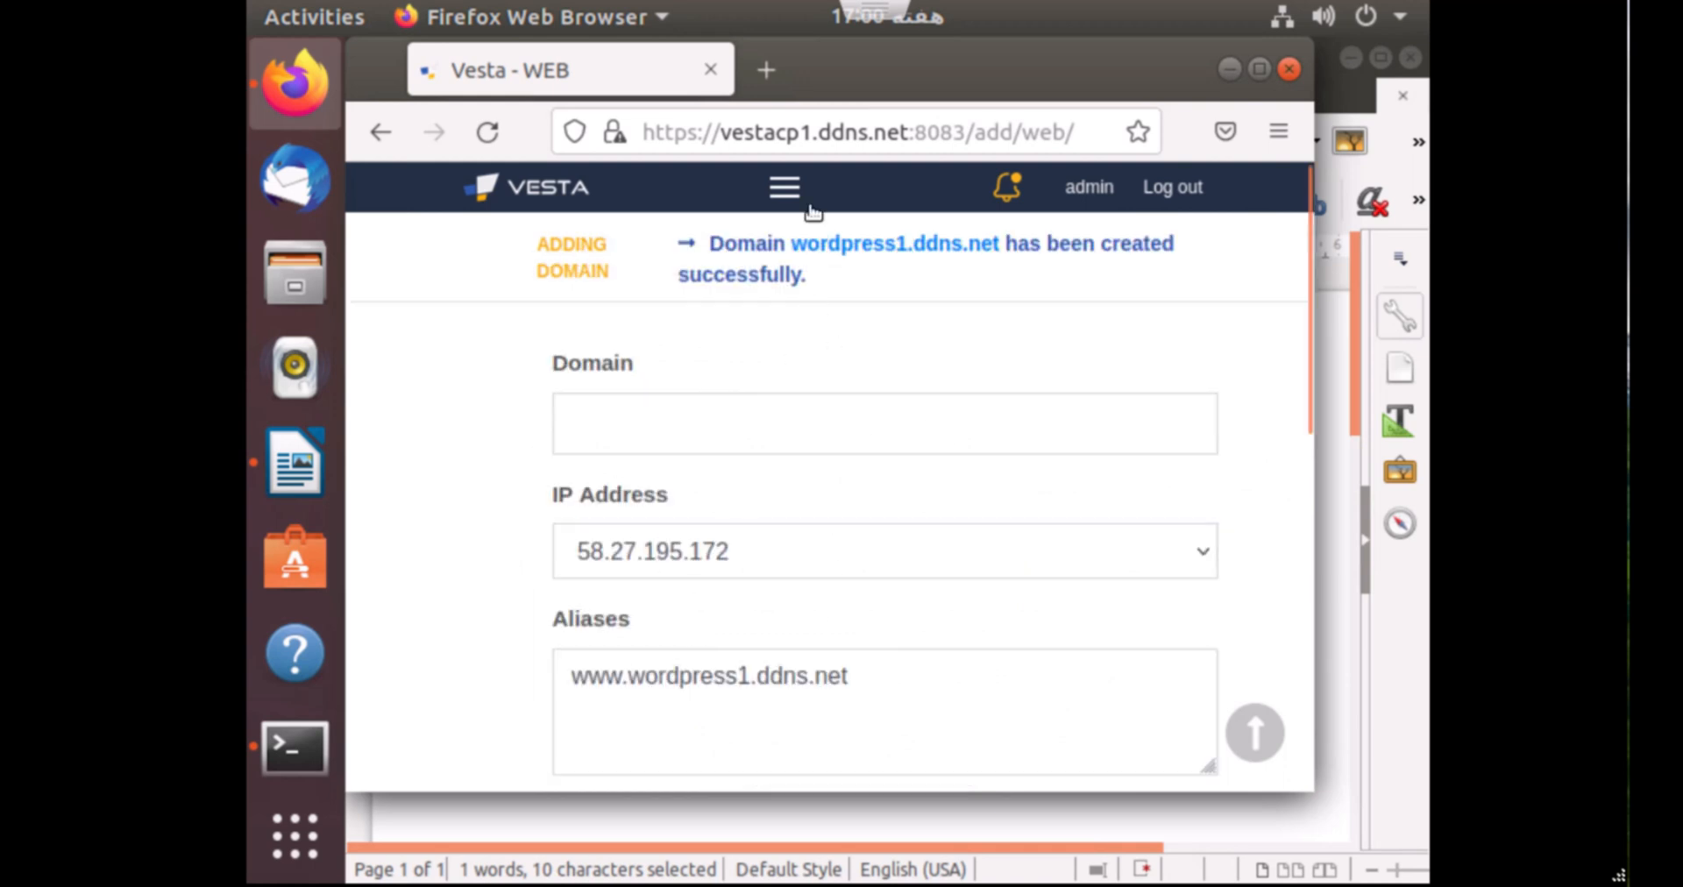
{"action": "left_click", "coordinate": [784, 187]}
Open the wordpress1.ddns.net site from its link in the Web domains list.
{"action": "left_click", "coordinate": [611, 432]}
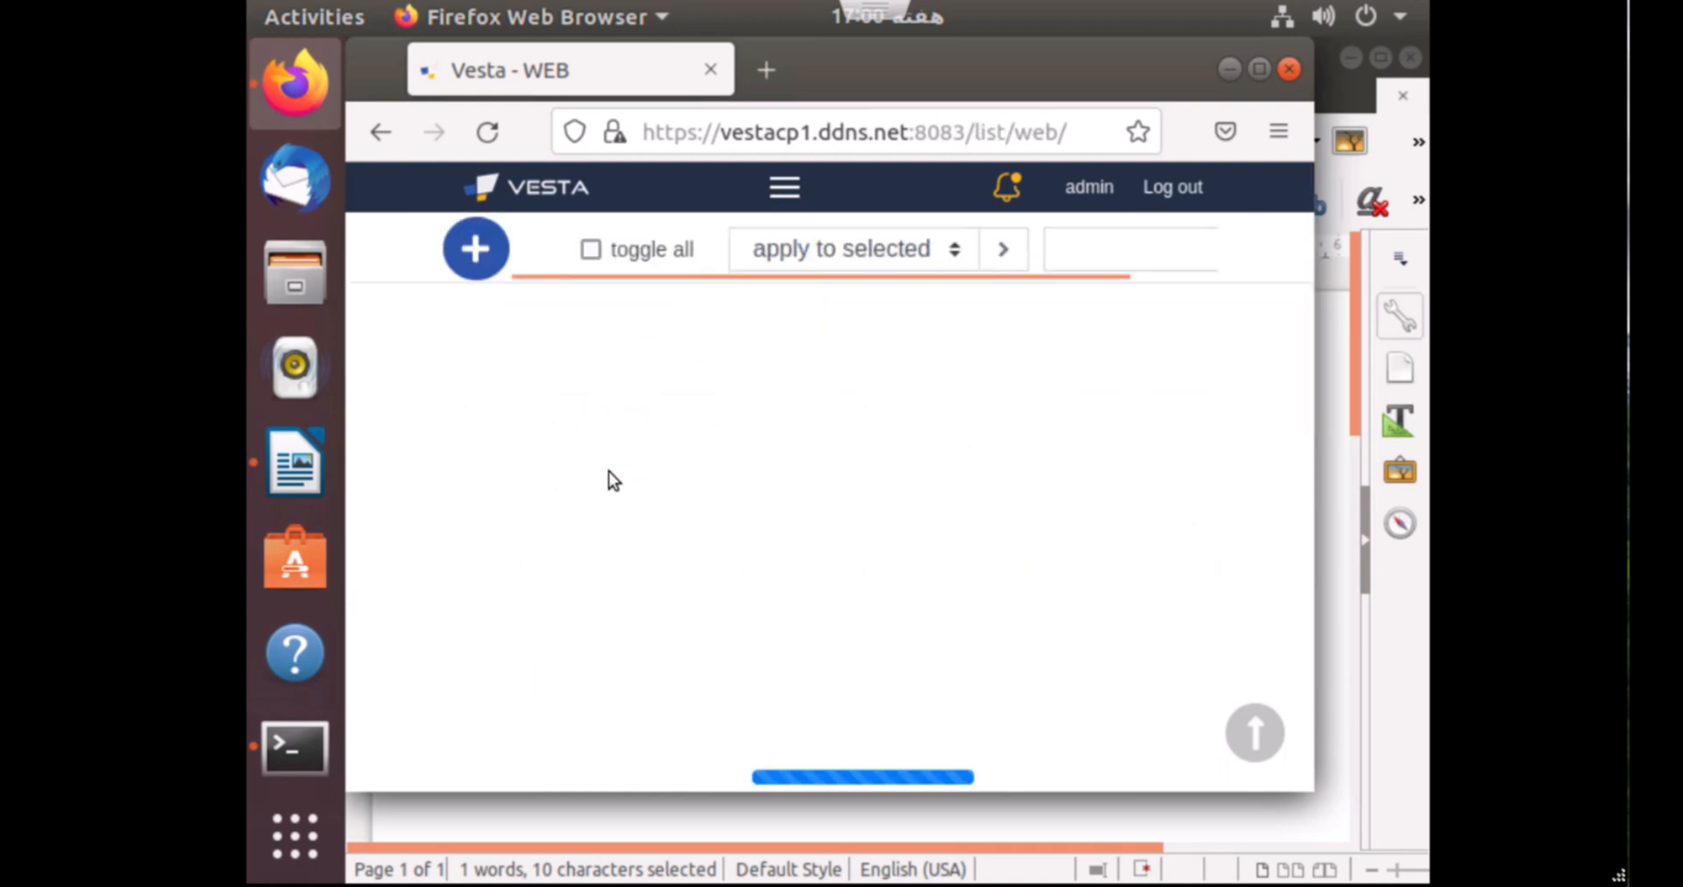
{"action": "scroll", "coordinate": [702, 544], "scroll_direction": "down", "scroll_amount": 3}
{"action": "scroll", "coordinate": [698, 609], "scroll_direction": "up", "scroll_amount": 3}
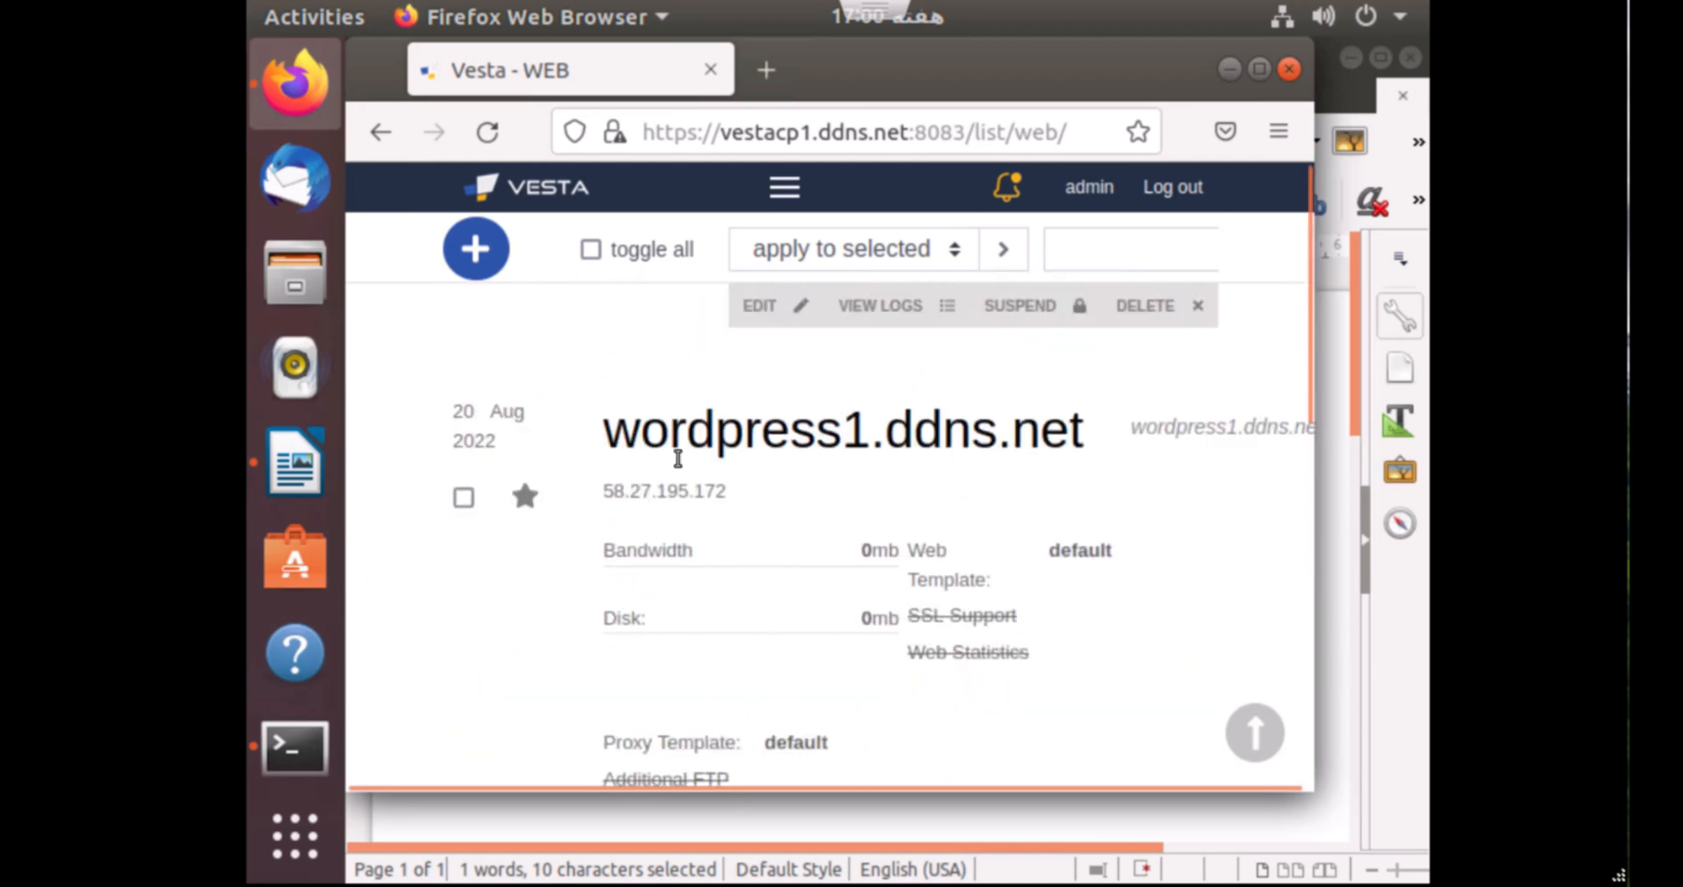
{"action": "left_click_drag", "start_coordinate": [618, 430], "coordinate": [1085, 429]}
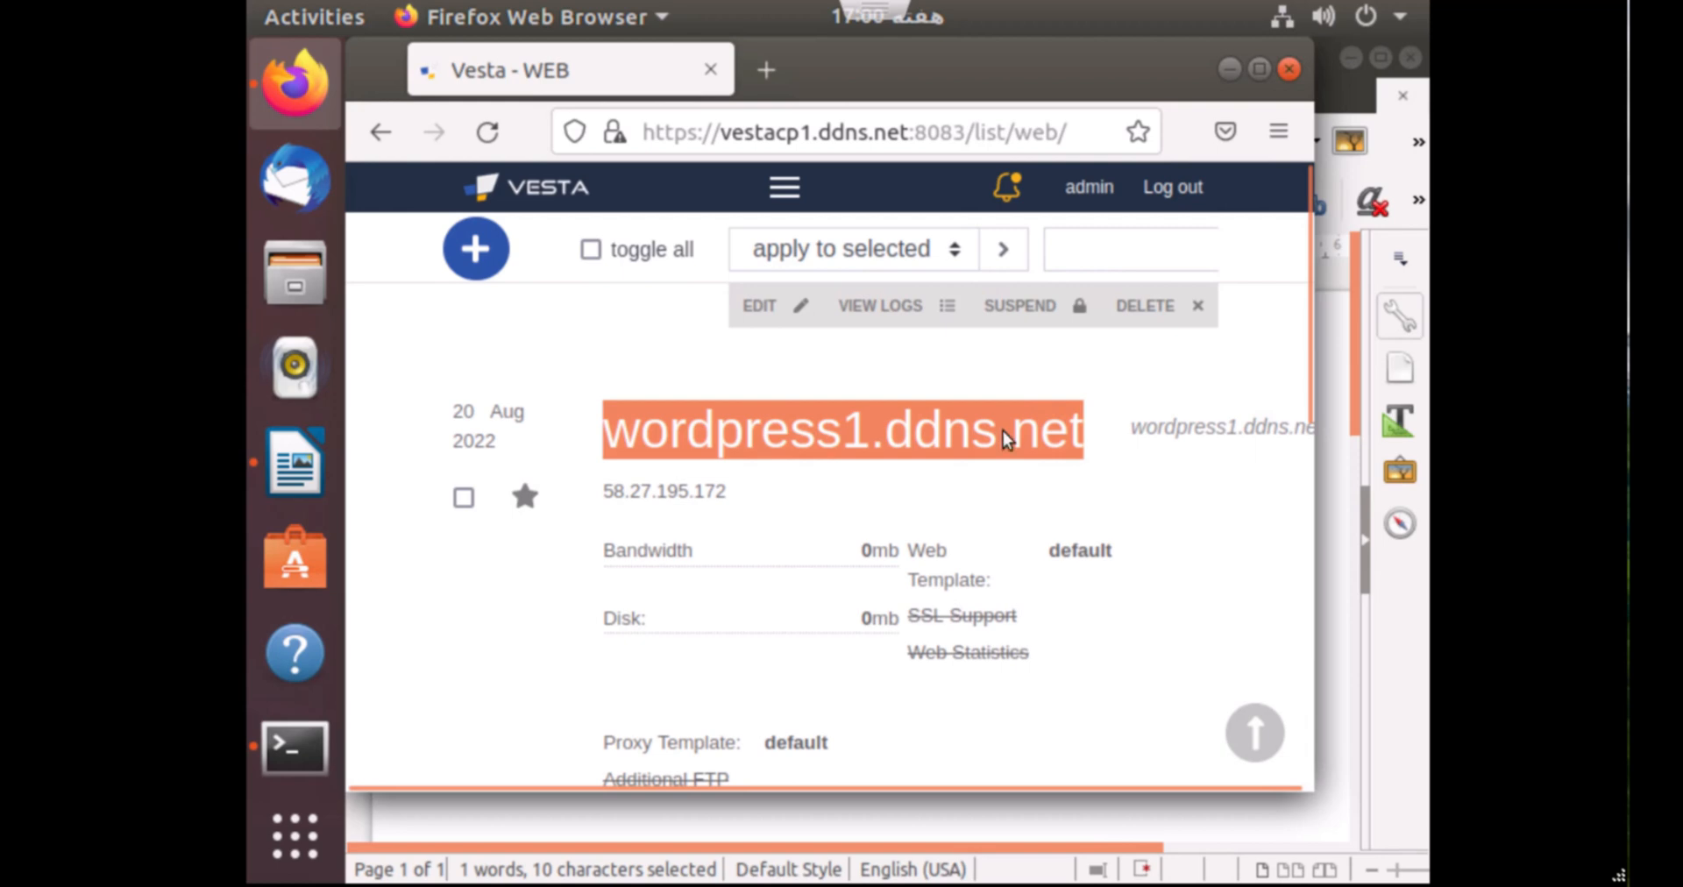
{"action": "right_click", "coordinate": [1003, 429]}
{"action": "left_click", "coordinate": [1033, 454]}
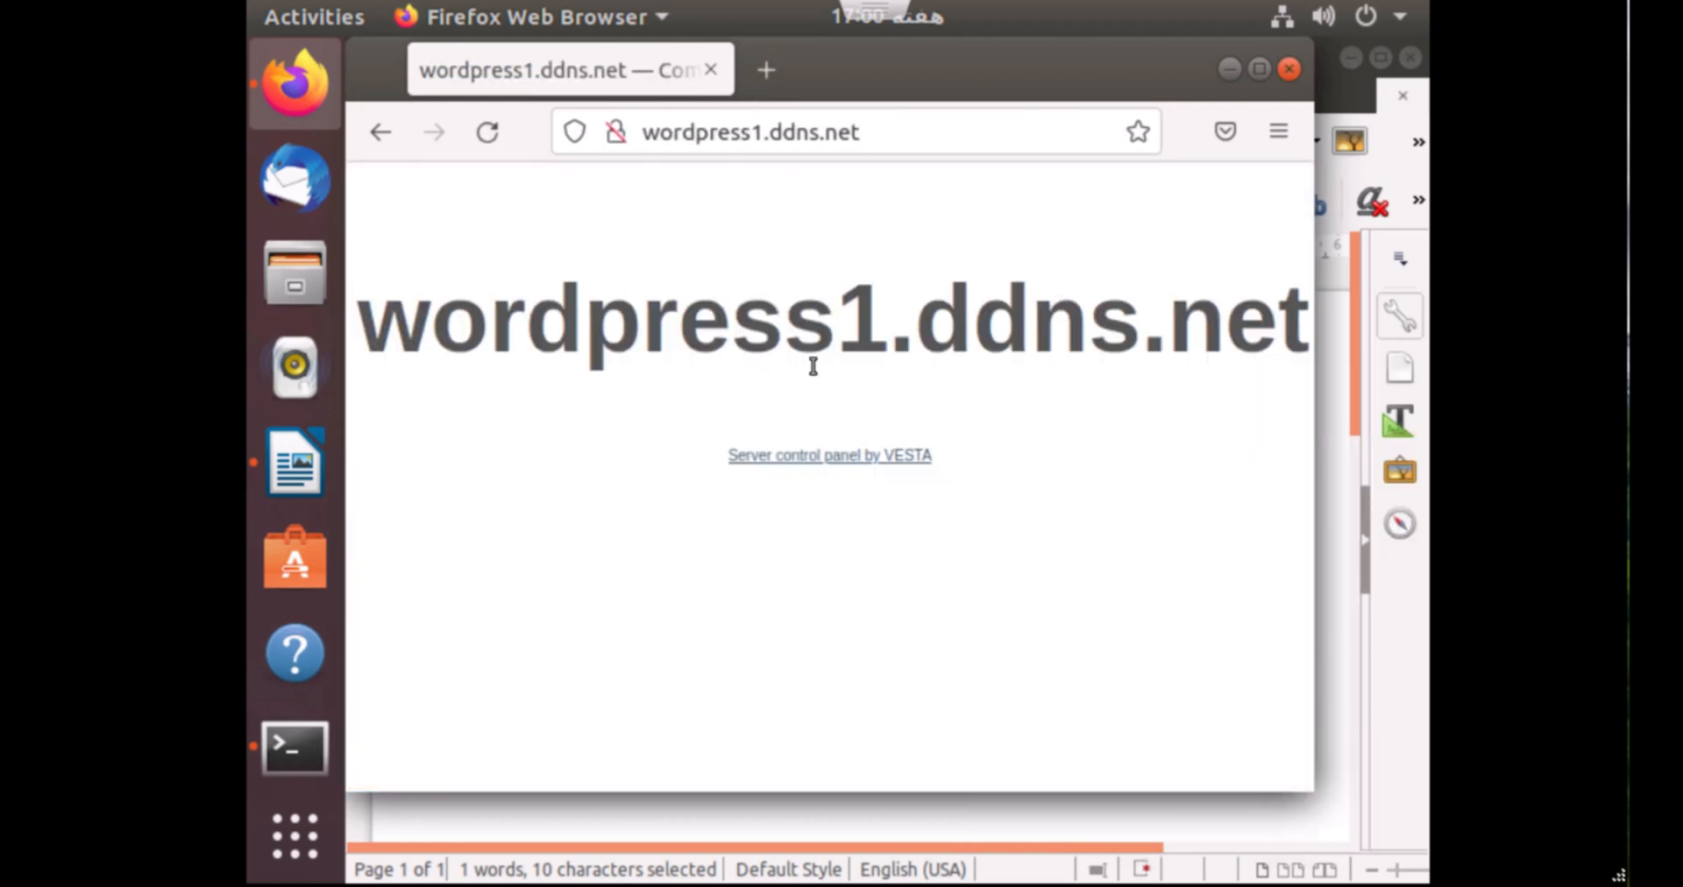
Go back to the web domains list and start a 'wordpress' search in a new tab.
{"action": "left_click", "coordinate": [648, 134]}
{"action": "left_click", "coordinate": [479, 456]}
{"action": "left_click", "coordinate": [368, 140]}
{"action": "left_click", "coordinate": [735, 448]}
{"action": "scroll", "coordinate": [845, 464], "scroll_direction": "down", "scroll_amount": 4}
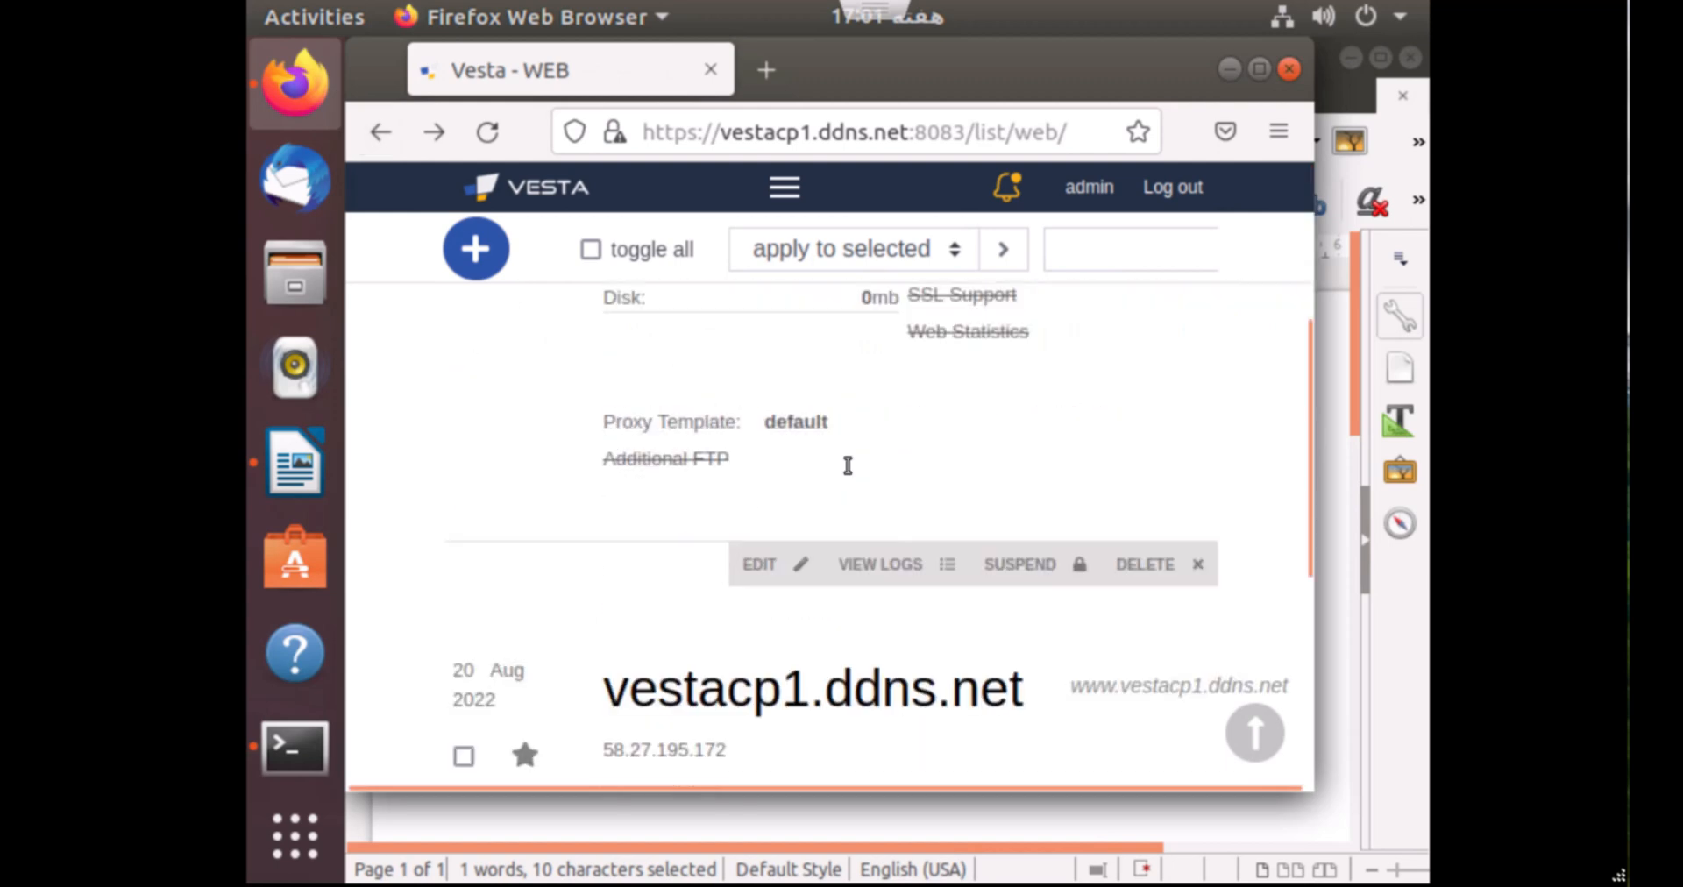
{"action": "scroll", "coordinate": [845, 464], "scroll_direction": "up", "scroll_amount": 4}
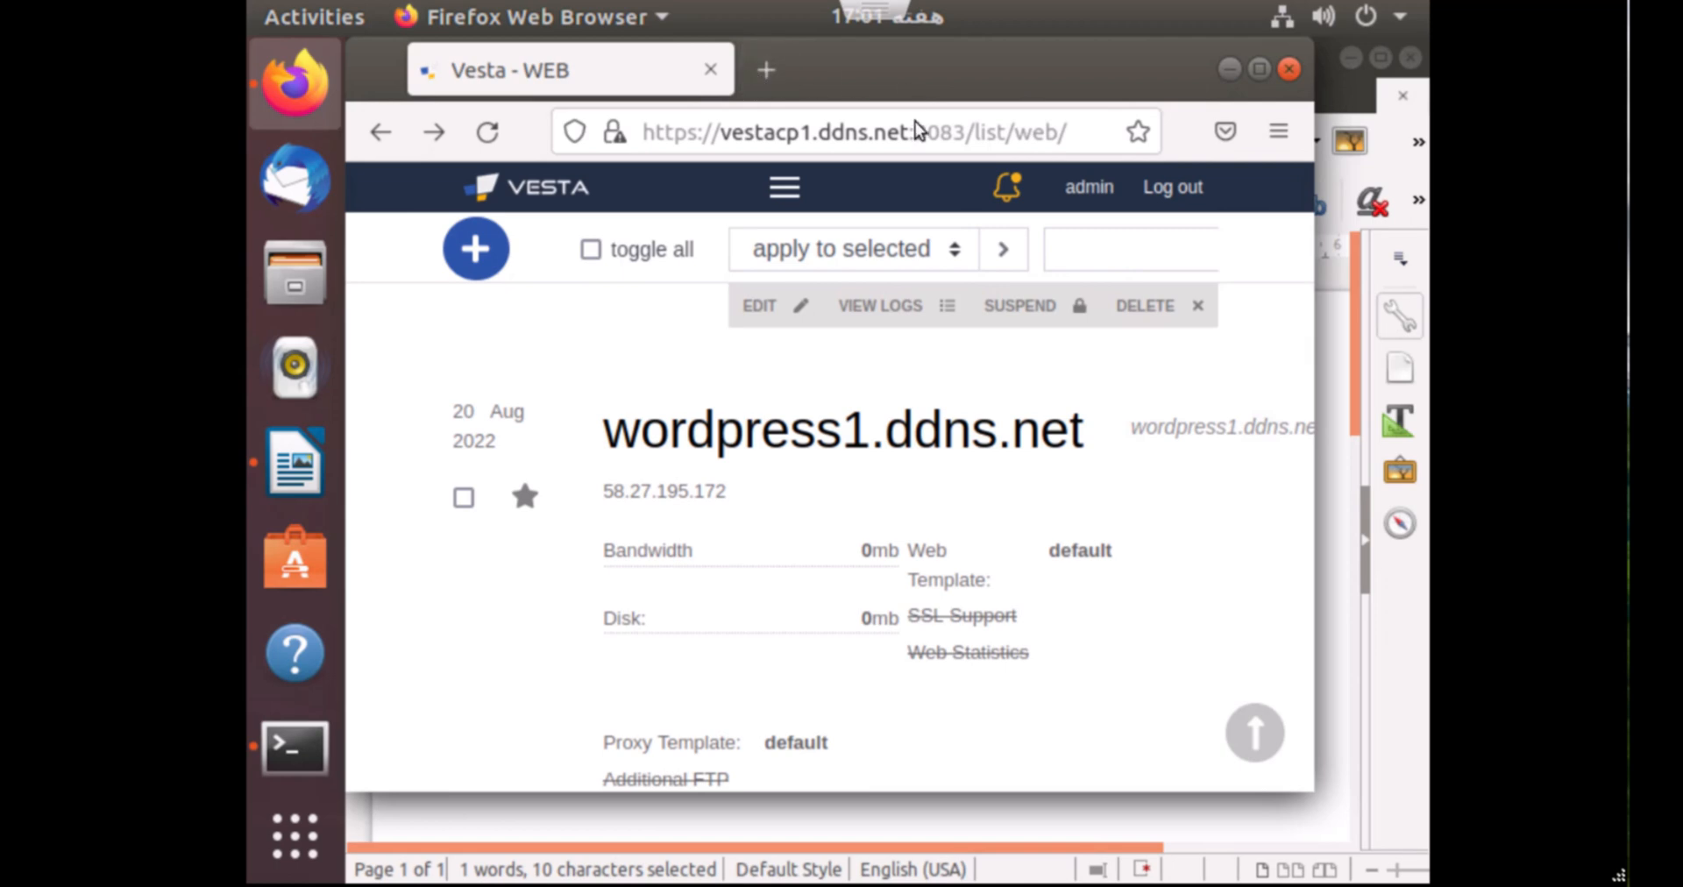
{"action": "left_click_drag", "start_coordinate": [629, 429], "coordinate": [1083, 417]}
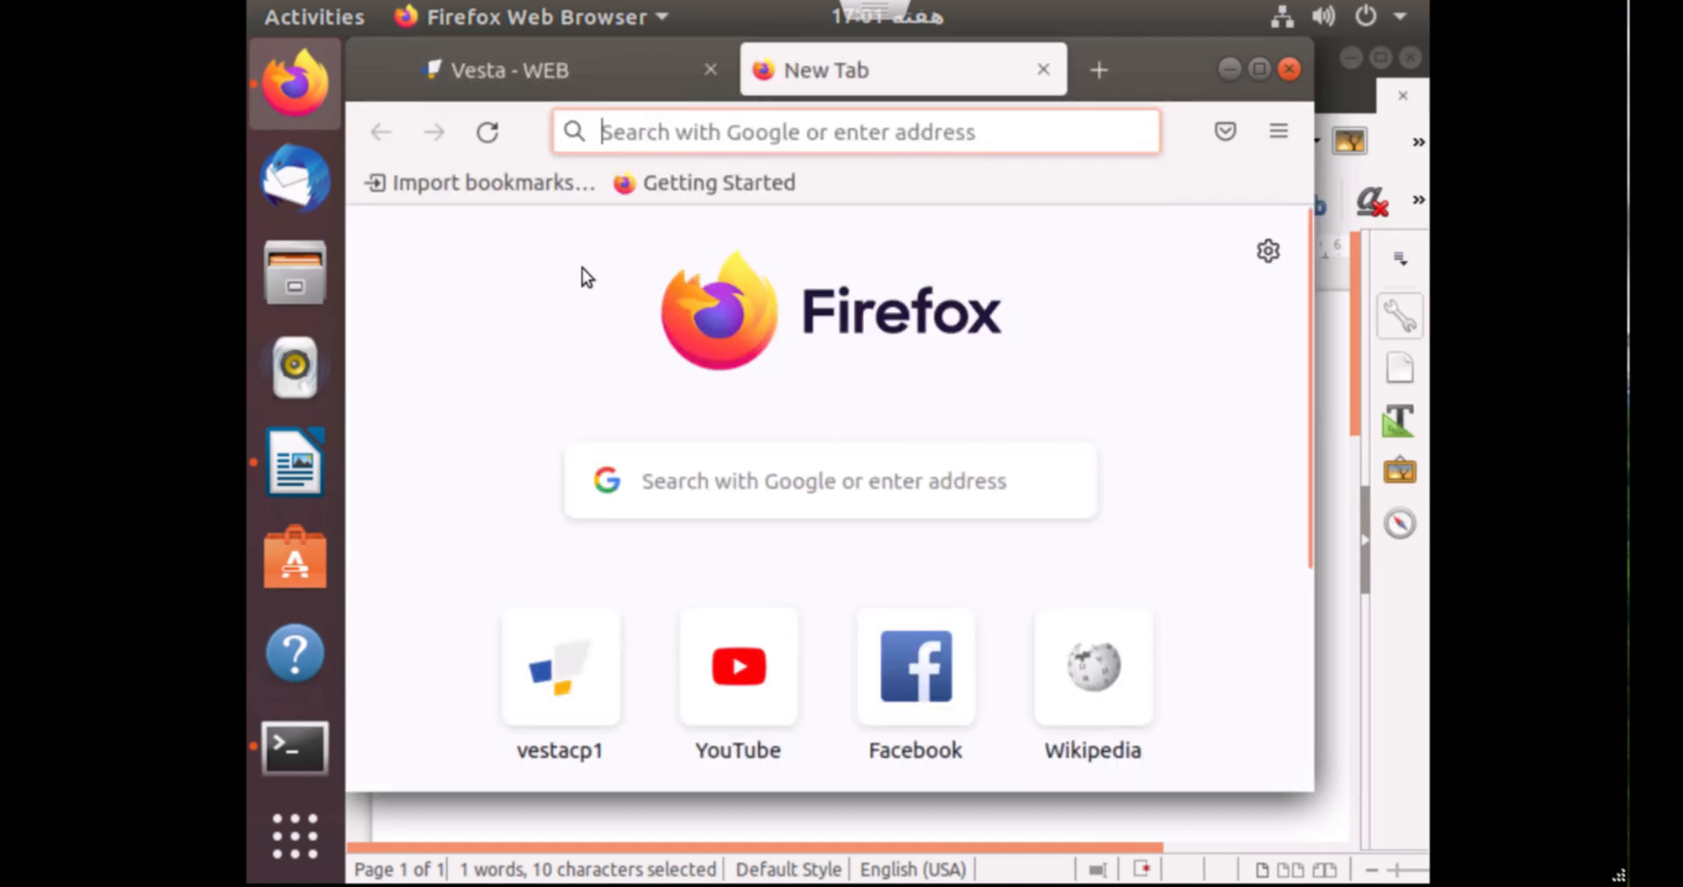
{"action": "type", "text": "wordpress."}
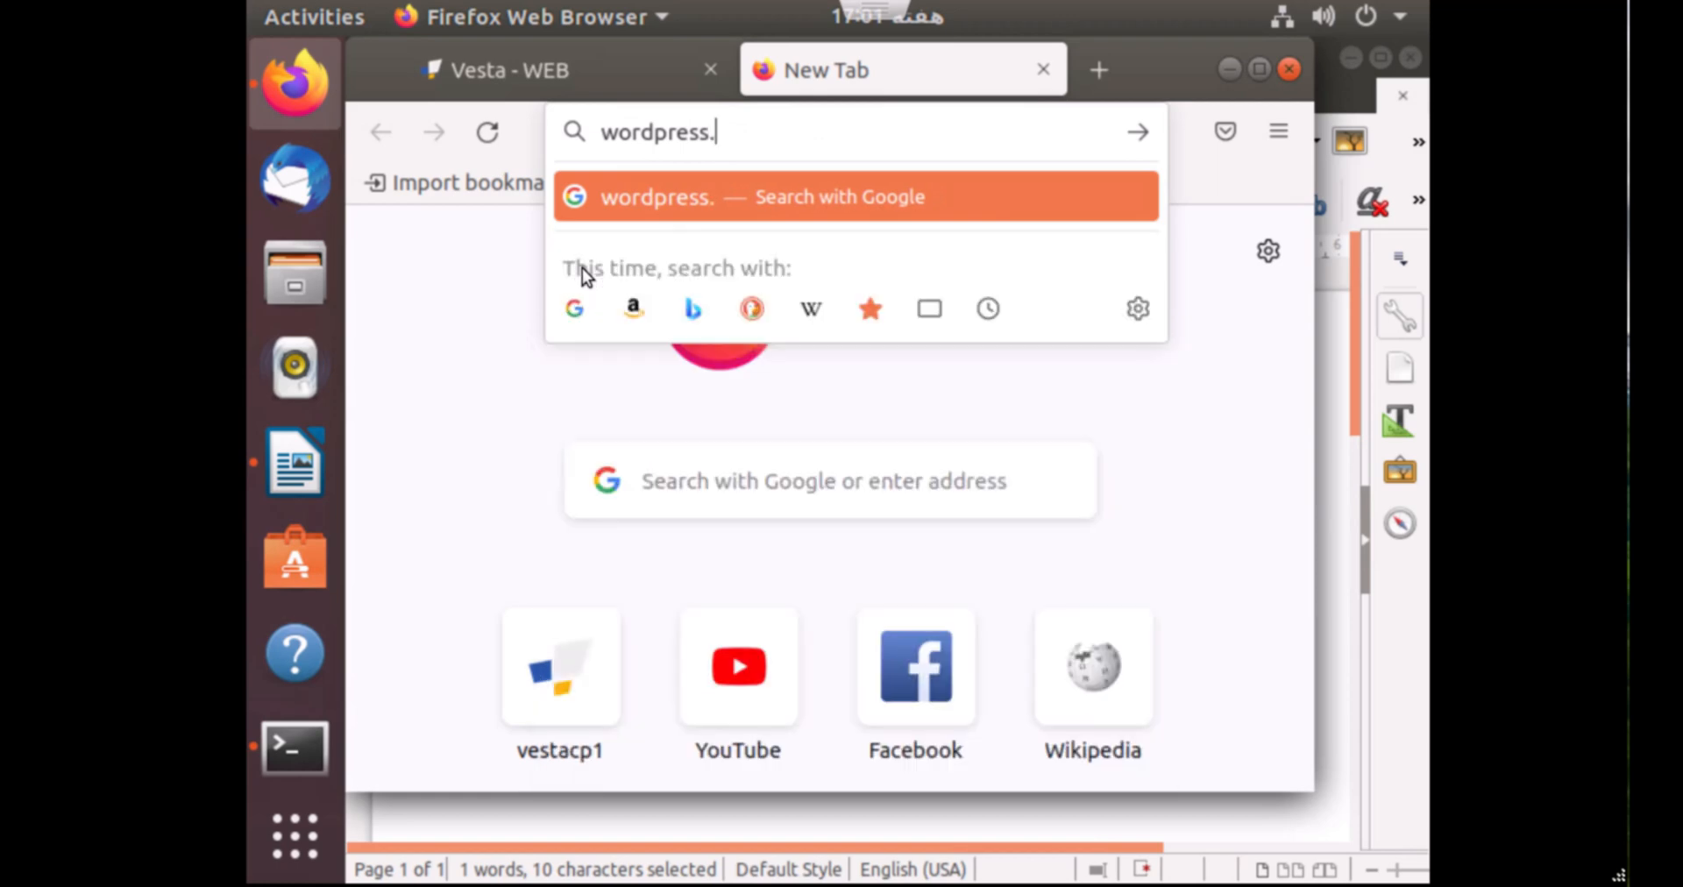
{"action": "key", "text": "BackSpace"}
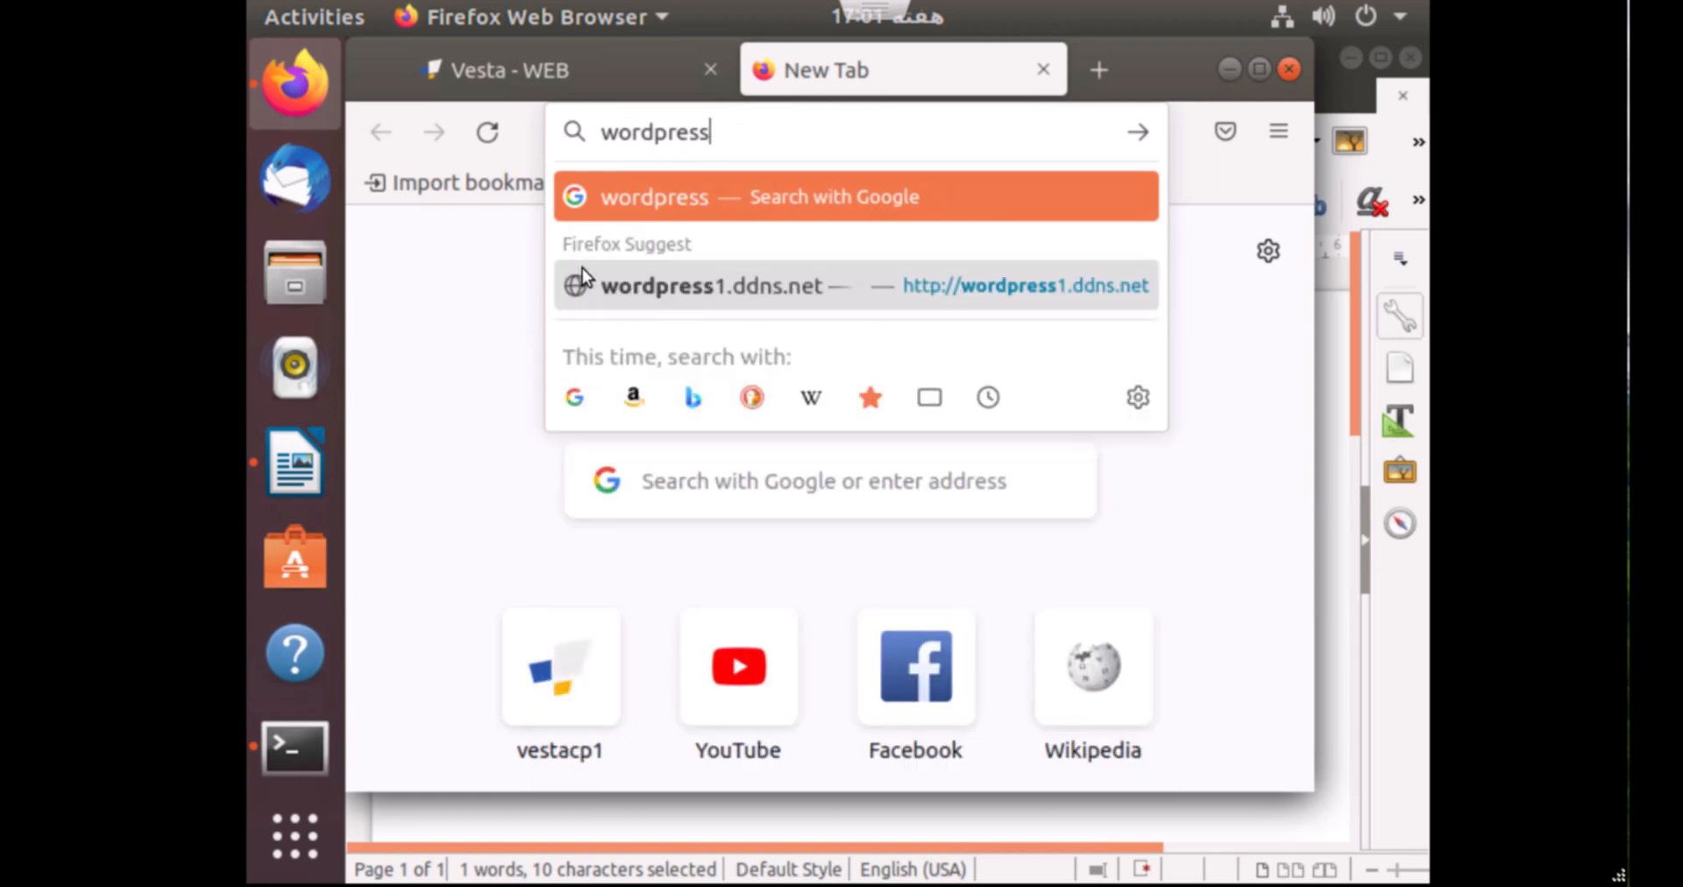
Search for wordpress, then start and cancel the WordPress 6.0.1 zip download.
{"action": "key", "text": "Return"}
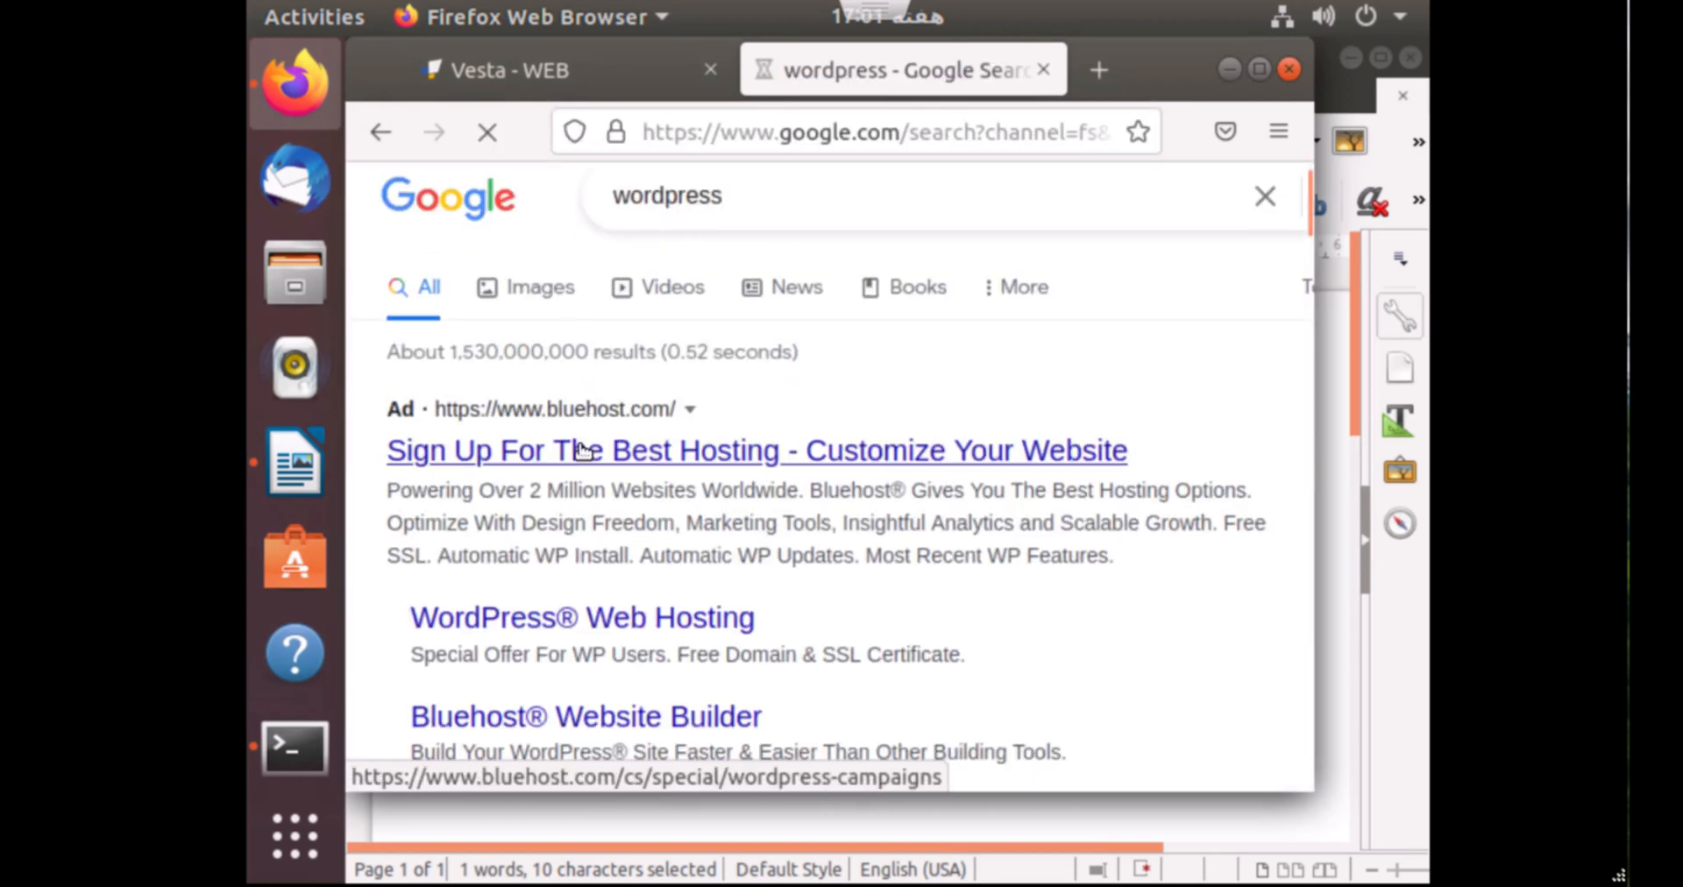
{"action": "scroll", "coordinate": [586, 456], "scroll_direction": "down", "scroll_amount": 10}
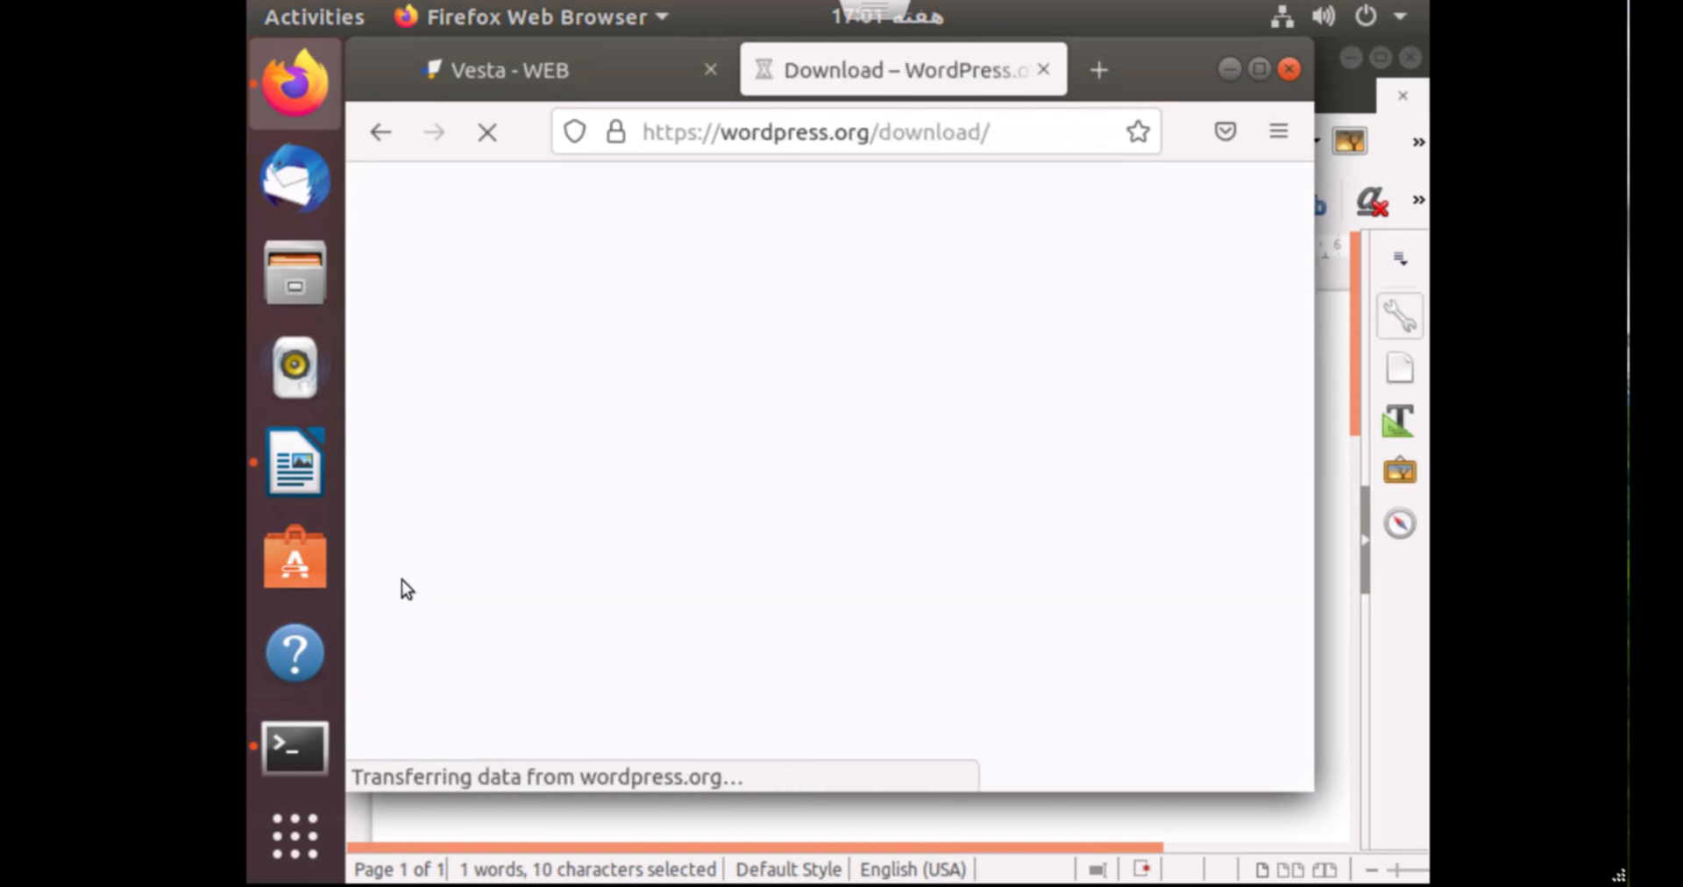
{"action": "scroll", "coordinate": [863, 561], "scroll_direction": "down", "scroll_amount": 10}
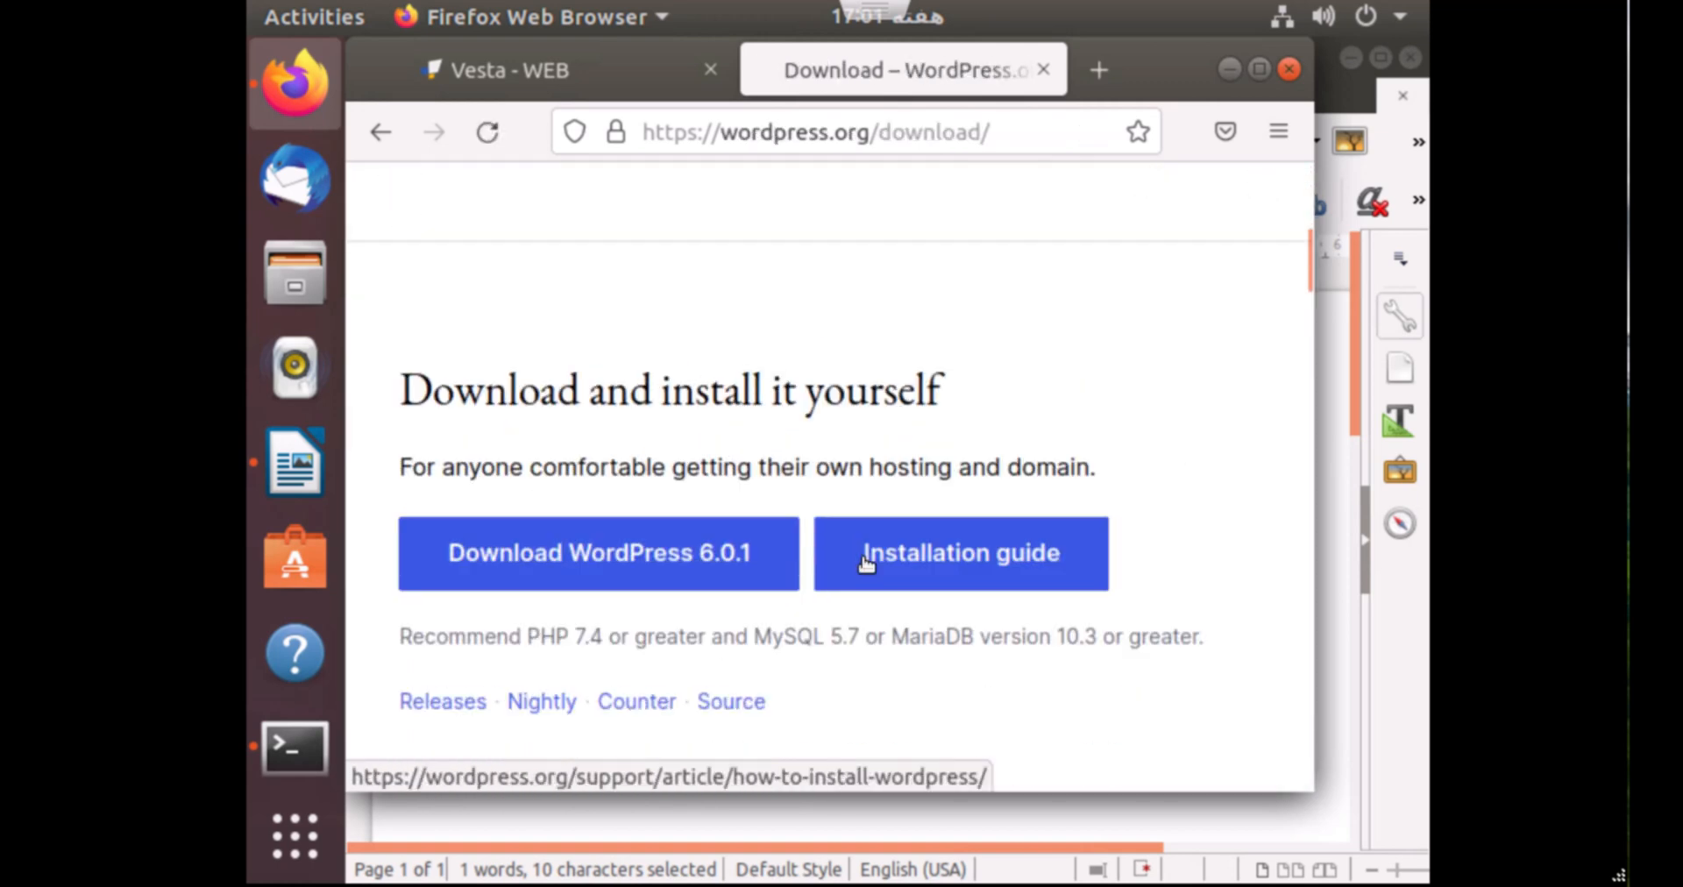
{"action": "scroll", "coordinate": [861, 563], "scroll_direction": "down", "scroll_amount": 5}
{"action": "scroll", "coordinate": [861, 569], "scroll_direction": "down", "scroll_amount": 5}
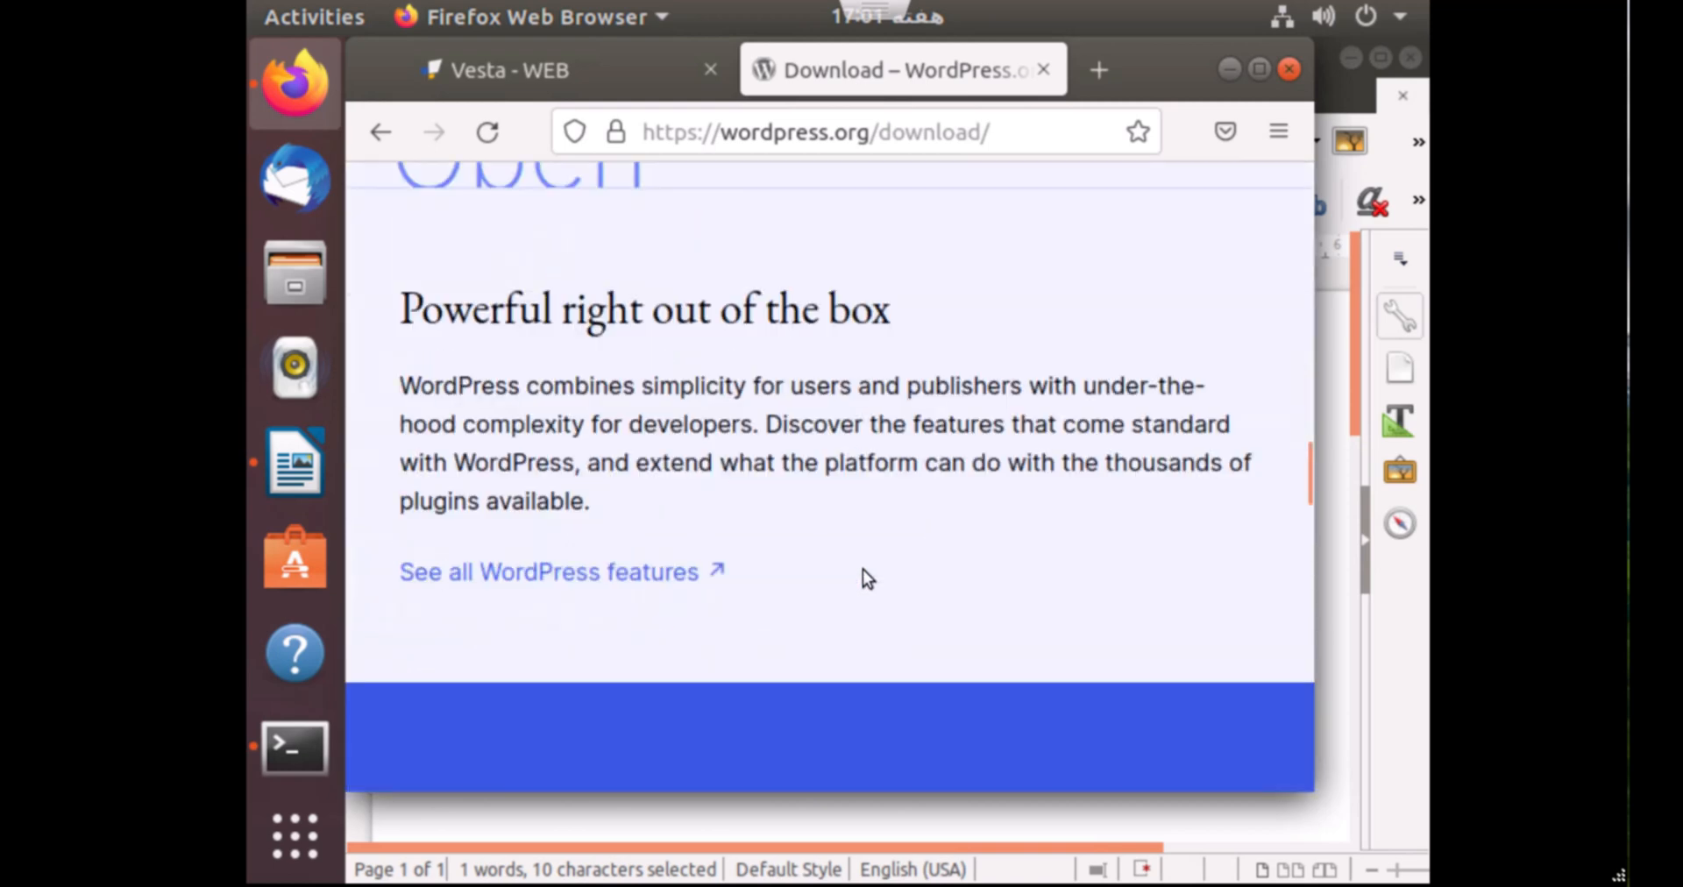
{"action": "scroll", "coordinate": [863, 570], "scroll_direction": "up", "scroll_amount": 10}
{"action": "scroll", "coordinate": [859, 570], "scroll_direction": "up", "scroll_amount": 2}
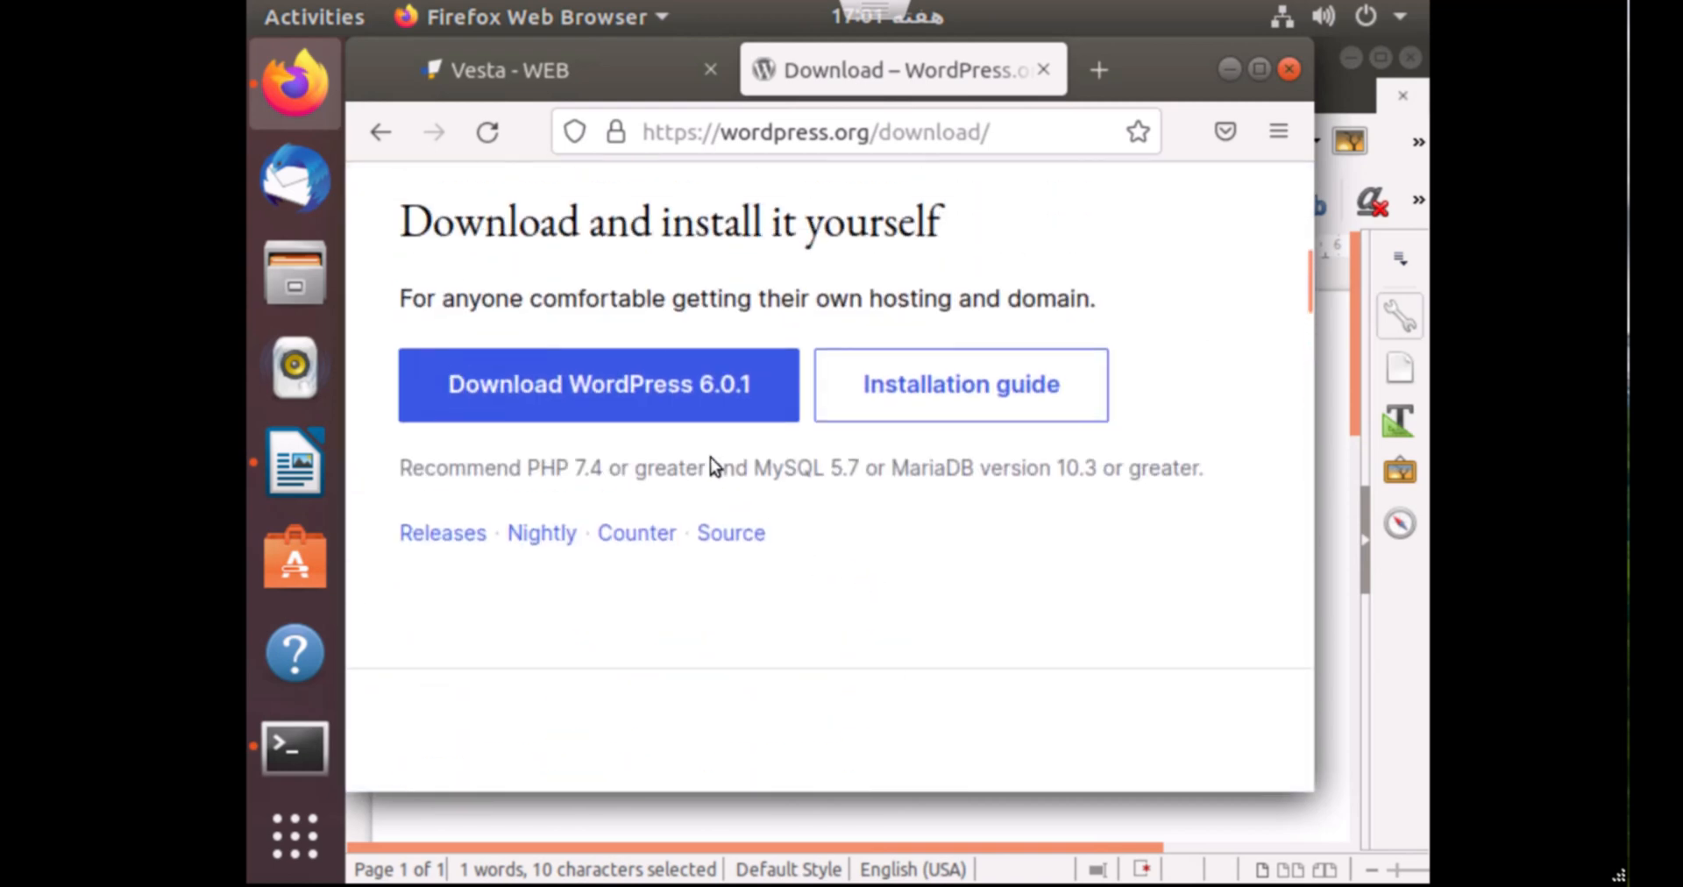
{"action": "left_click", "coordinate": [686, 390]}
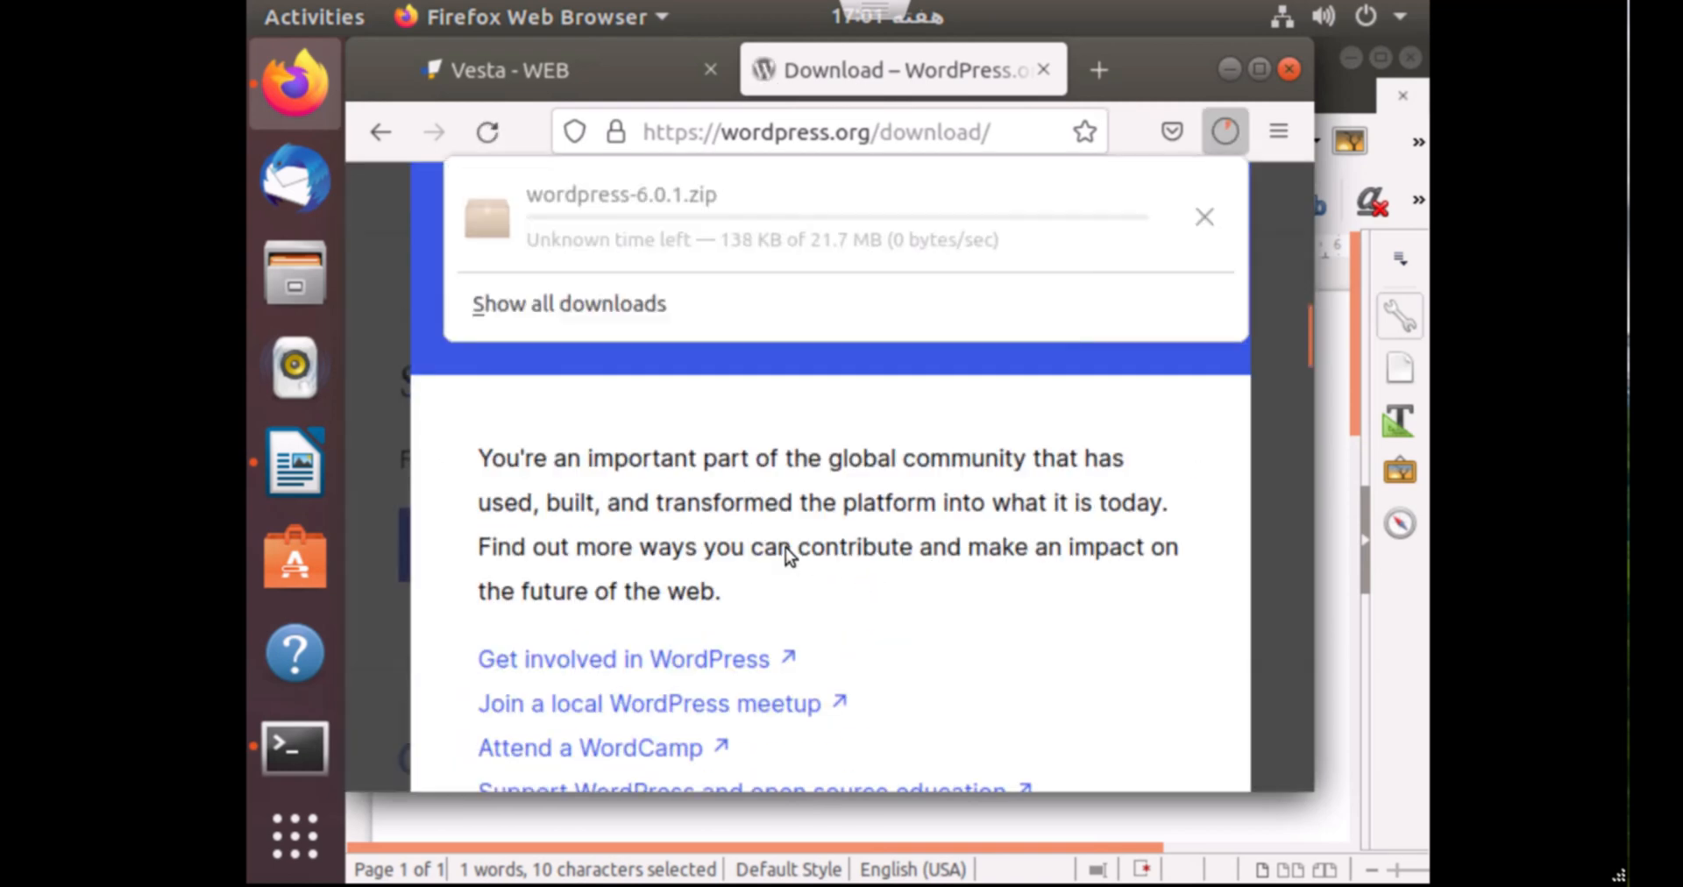
{"action": "left_click", "coordinate": [1203, 217]}
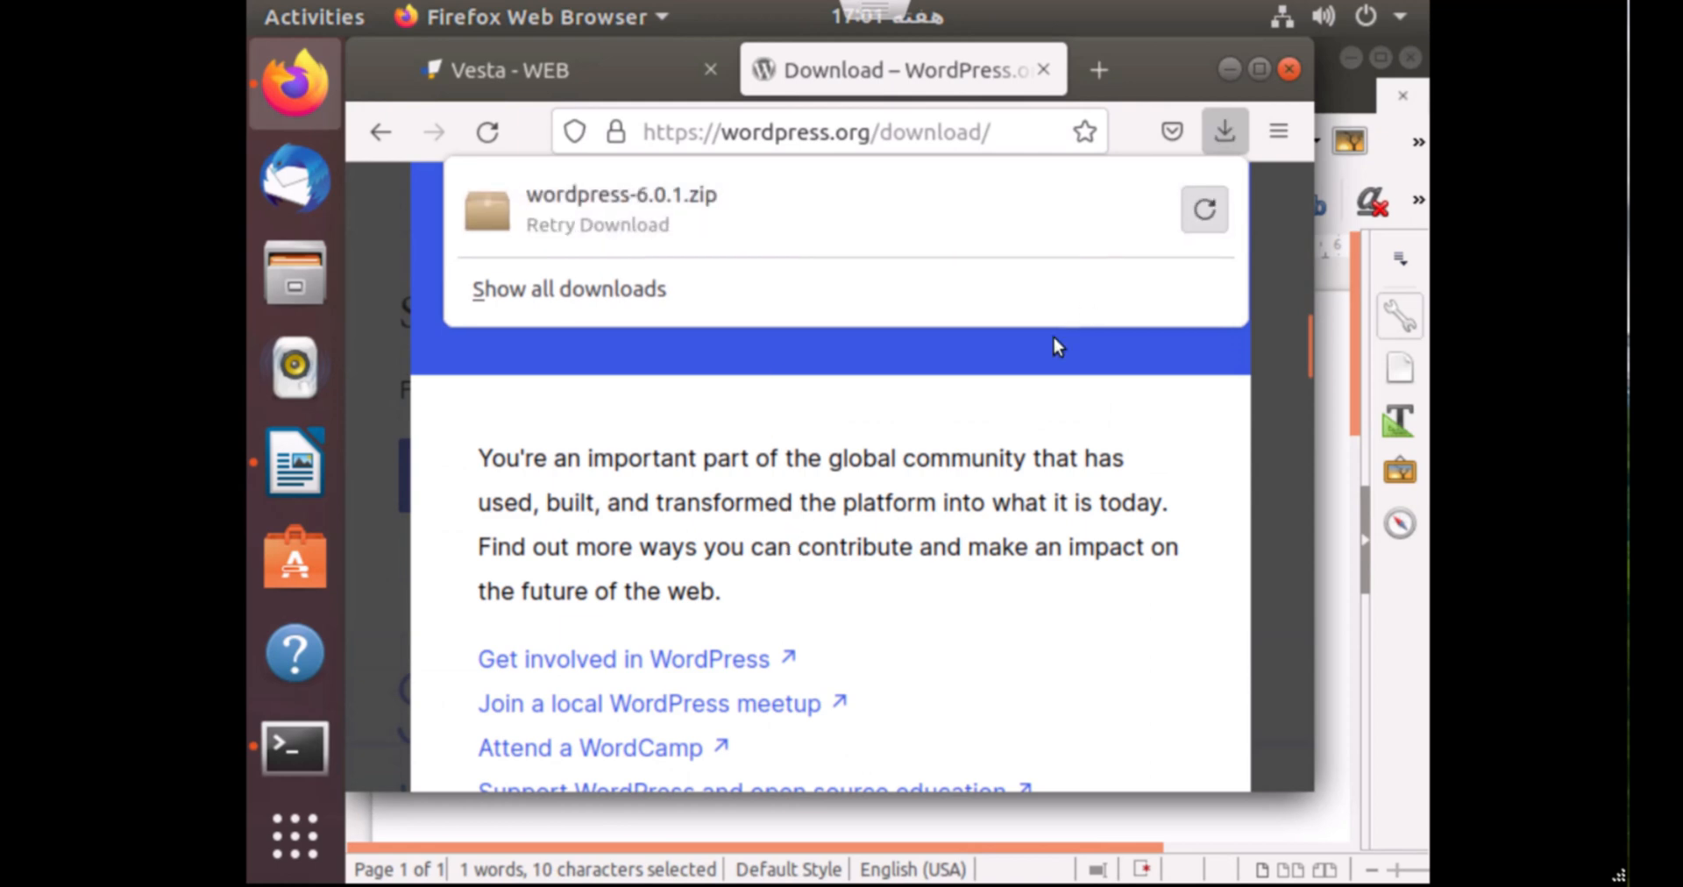
{"action": "left_click", "coordinate": [877, 496]}
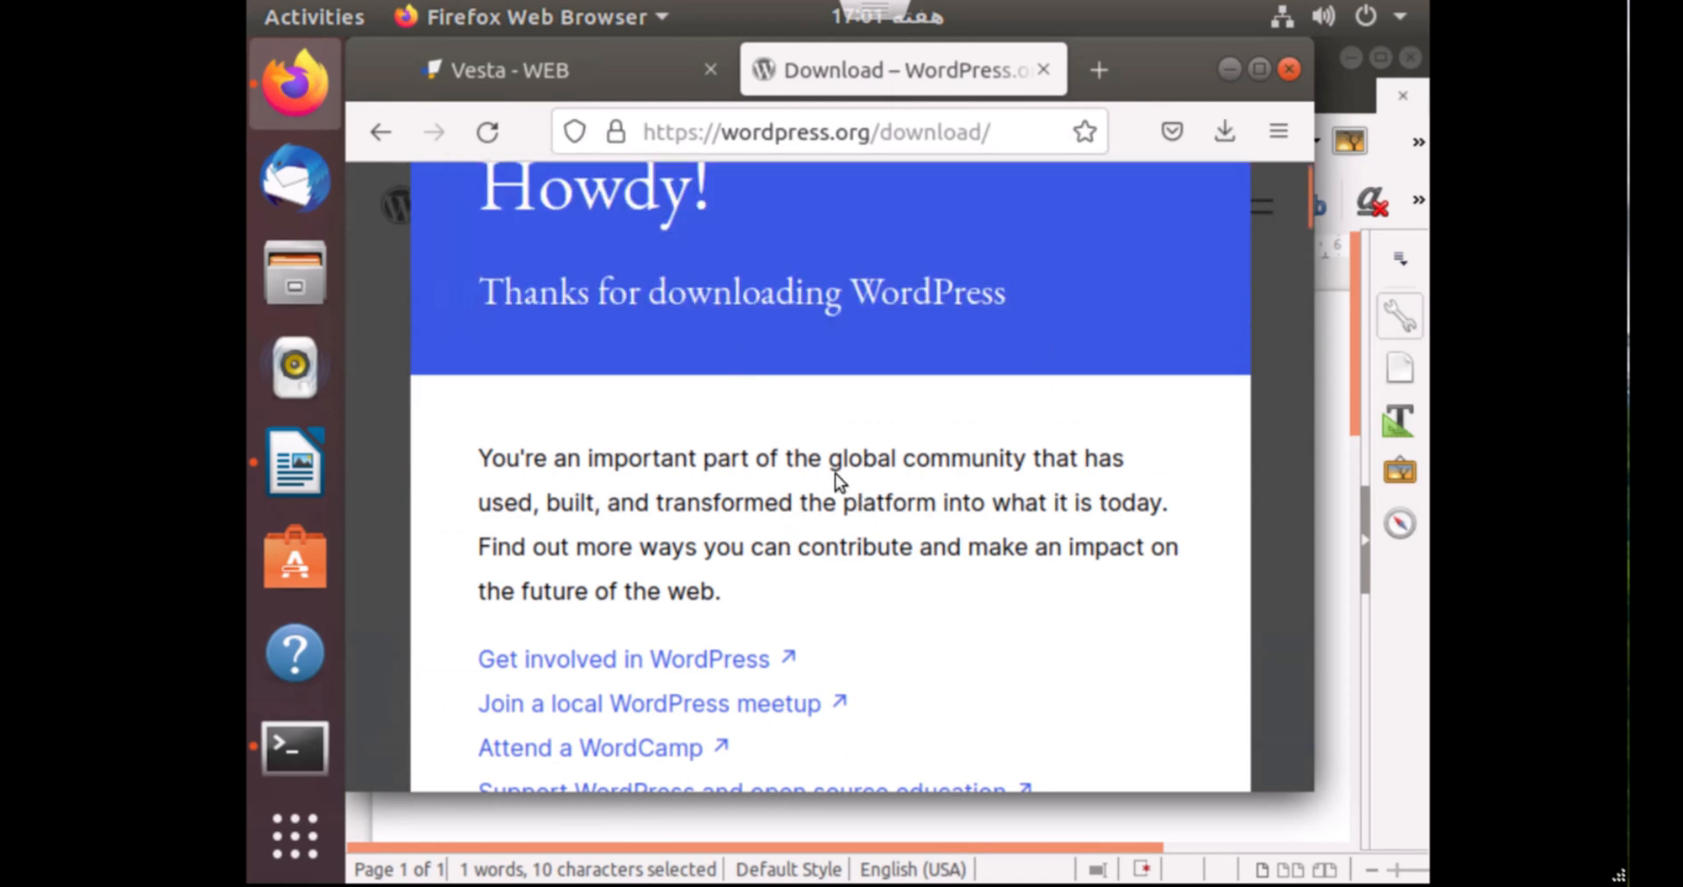
Copy the WordPress 6.0.1 download link from the Download – WordPress.org page.
{"action": "left_click", "coordinate": [380, 132]}
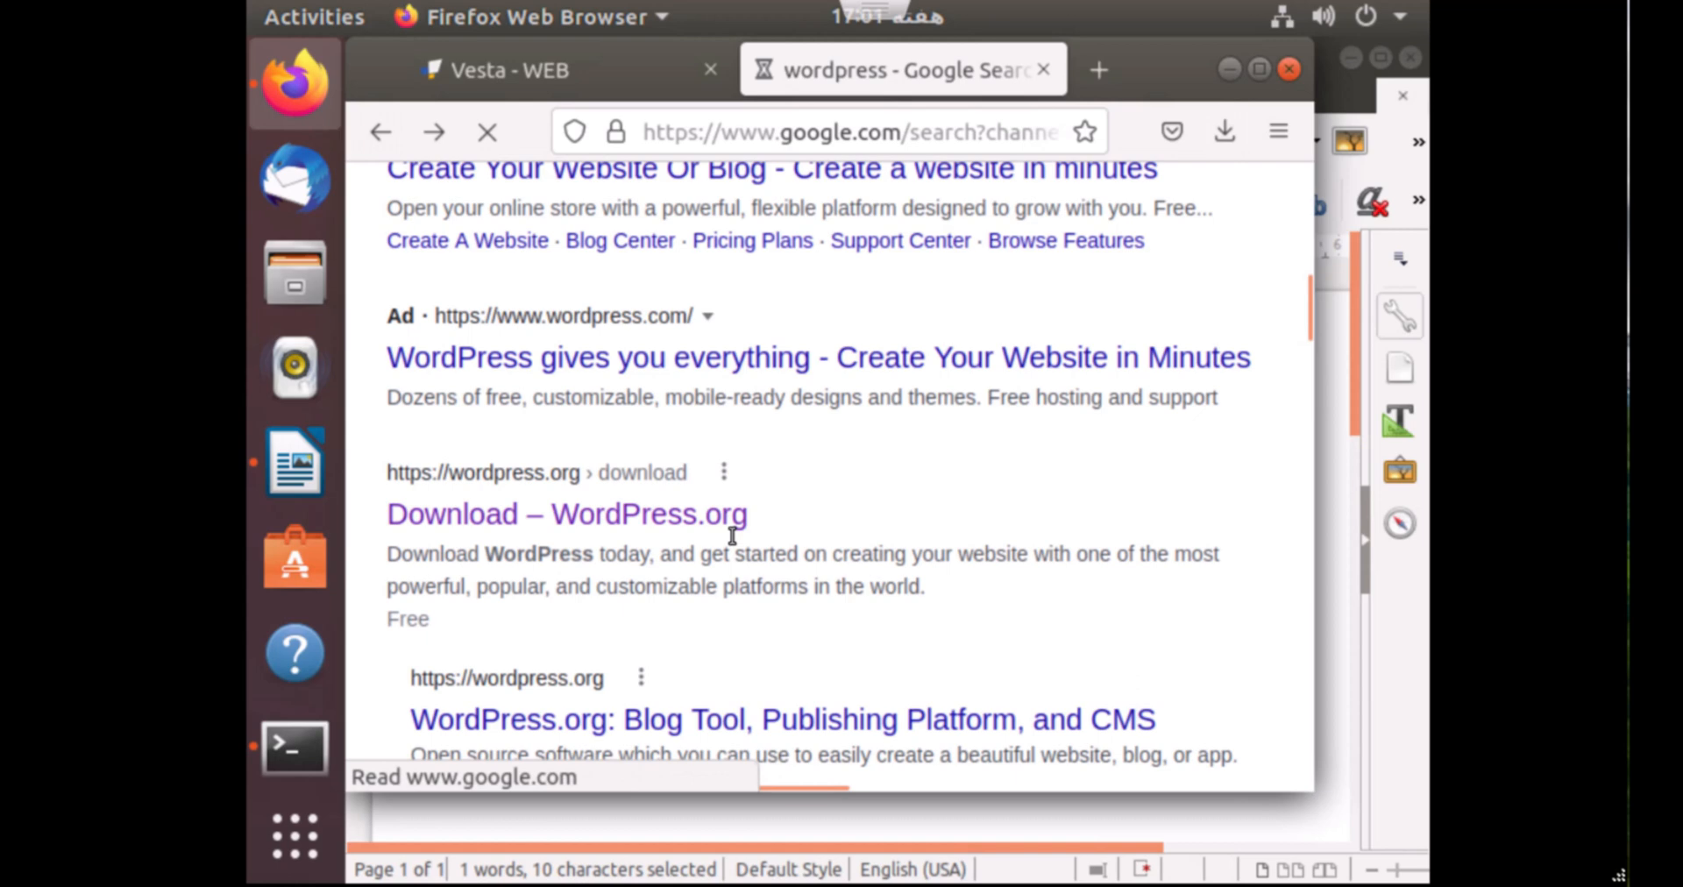
{"action": "left_click", "coordinate": [604, 514]}
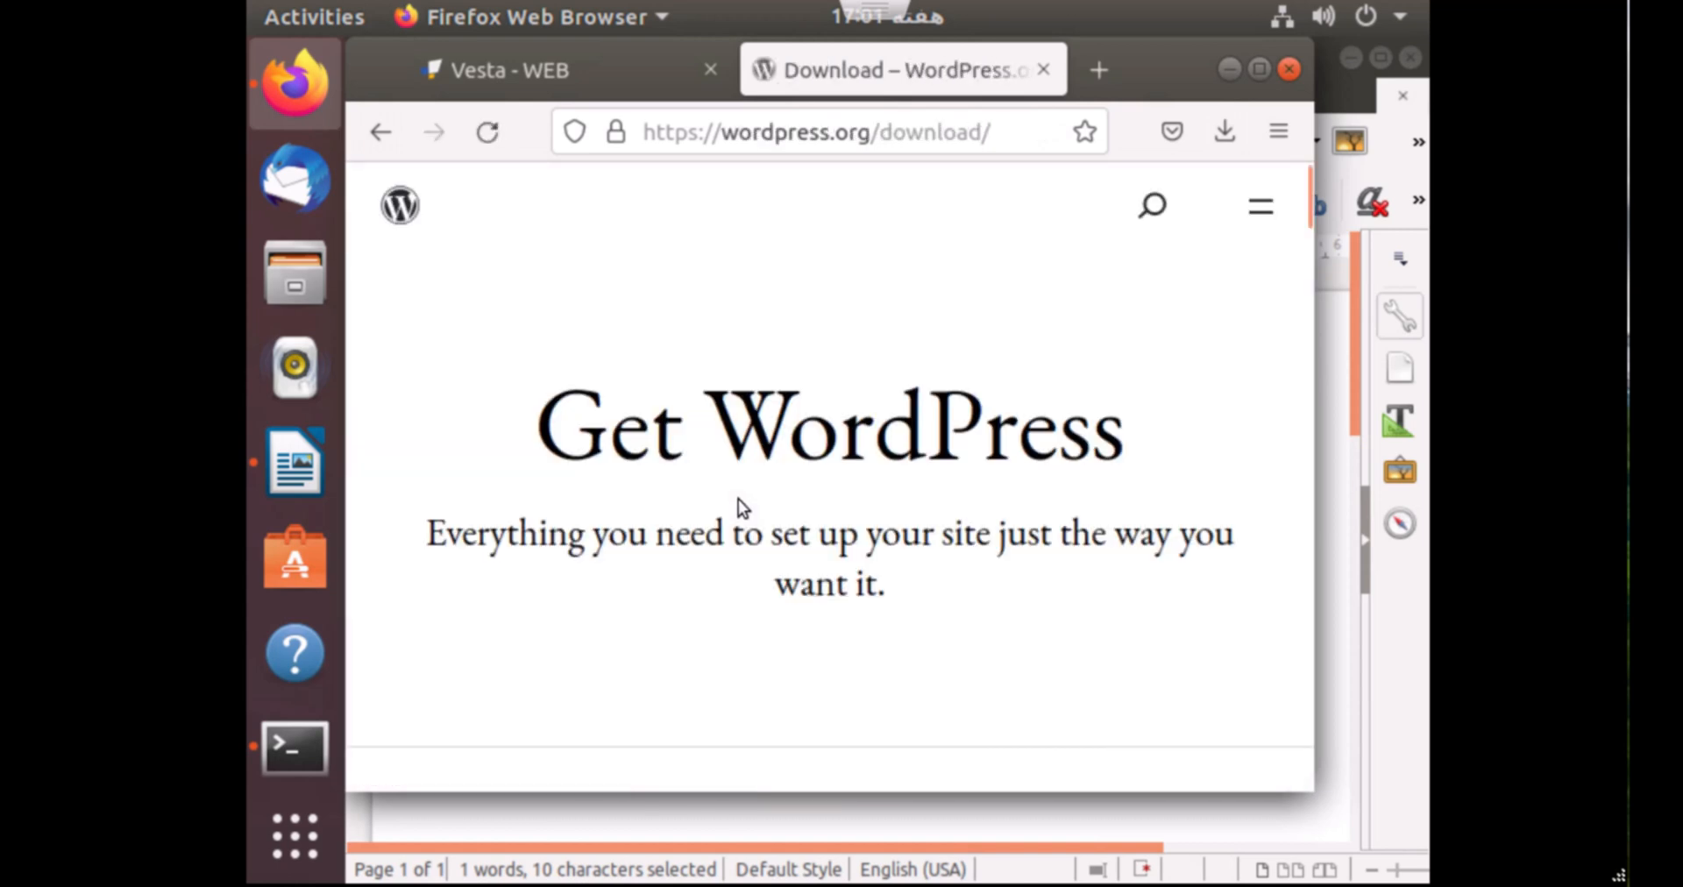
{"action": "scroll", "coordinate": [739, 501], "scroll_direction": "down", "scroll_amount": 10}
{"action": "scroll", "coordinate": [738, 493], "scroll_direction": "up", "scroll_amount": 2}
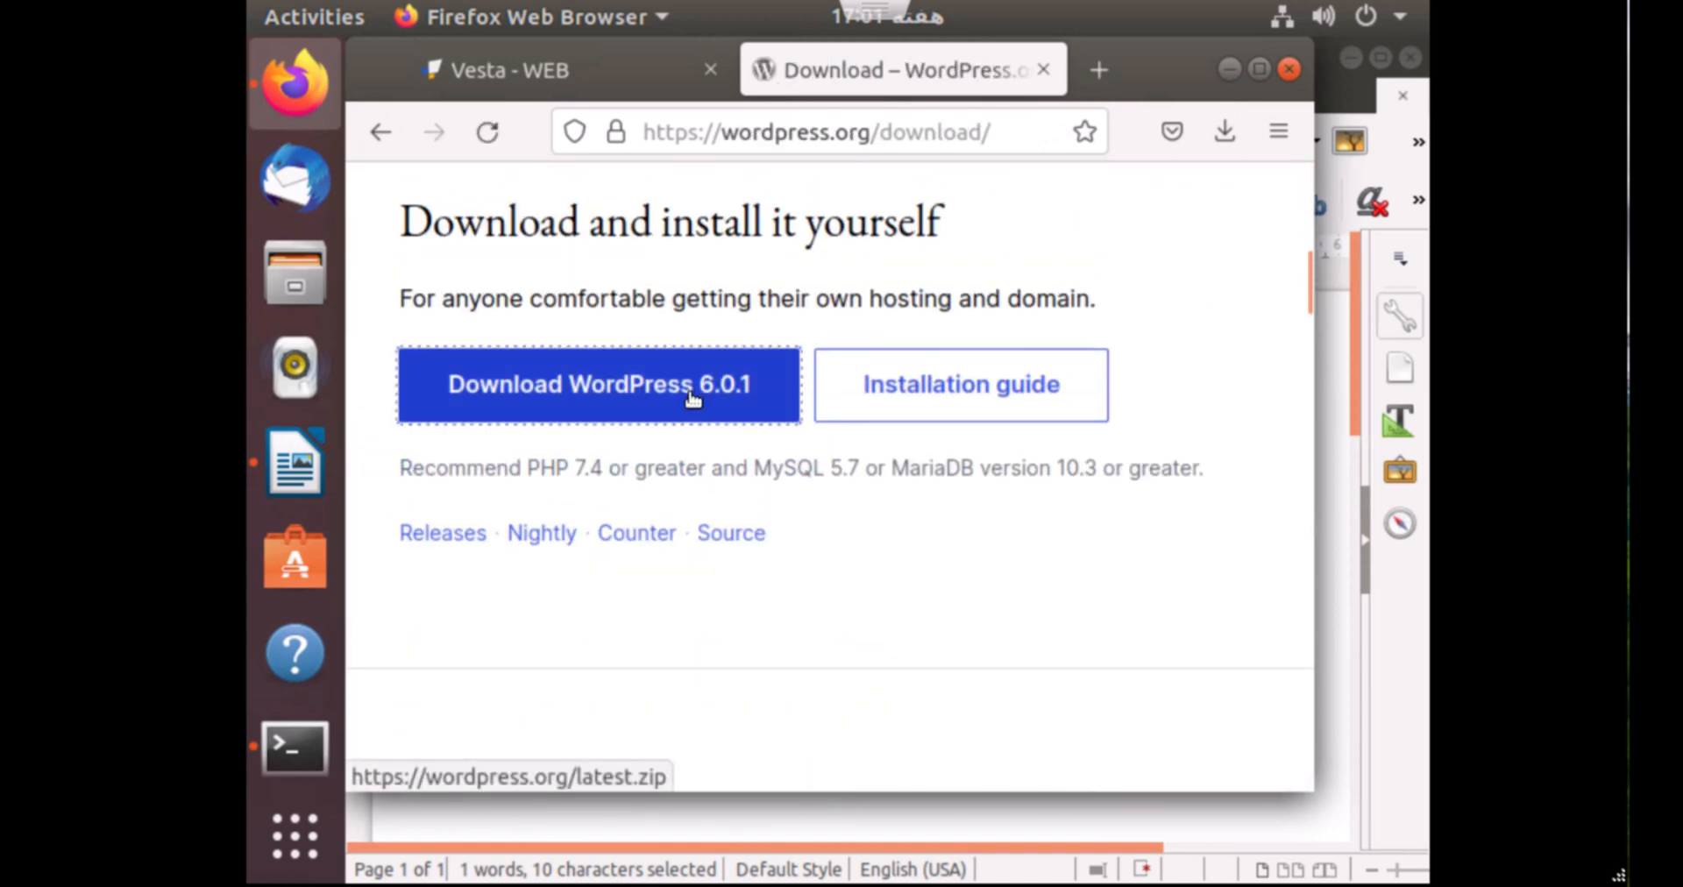
{"action": "right_click", "coordinate": [693, 390]}
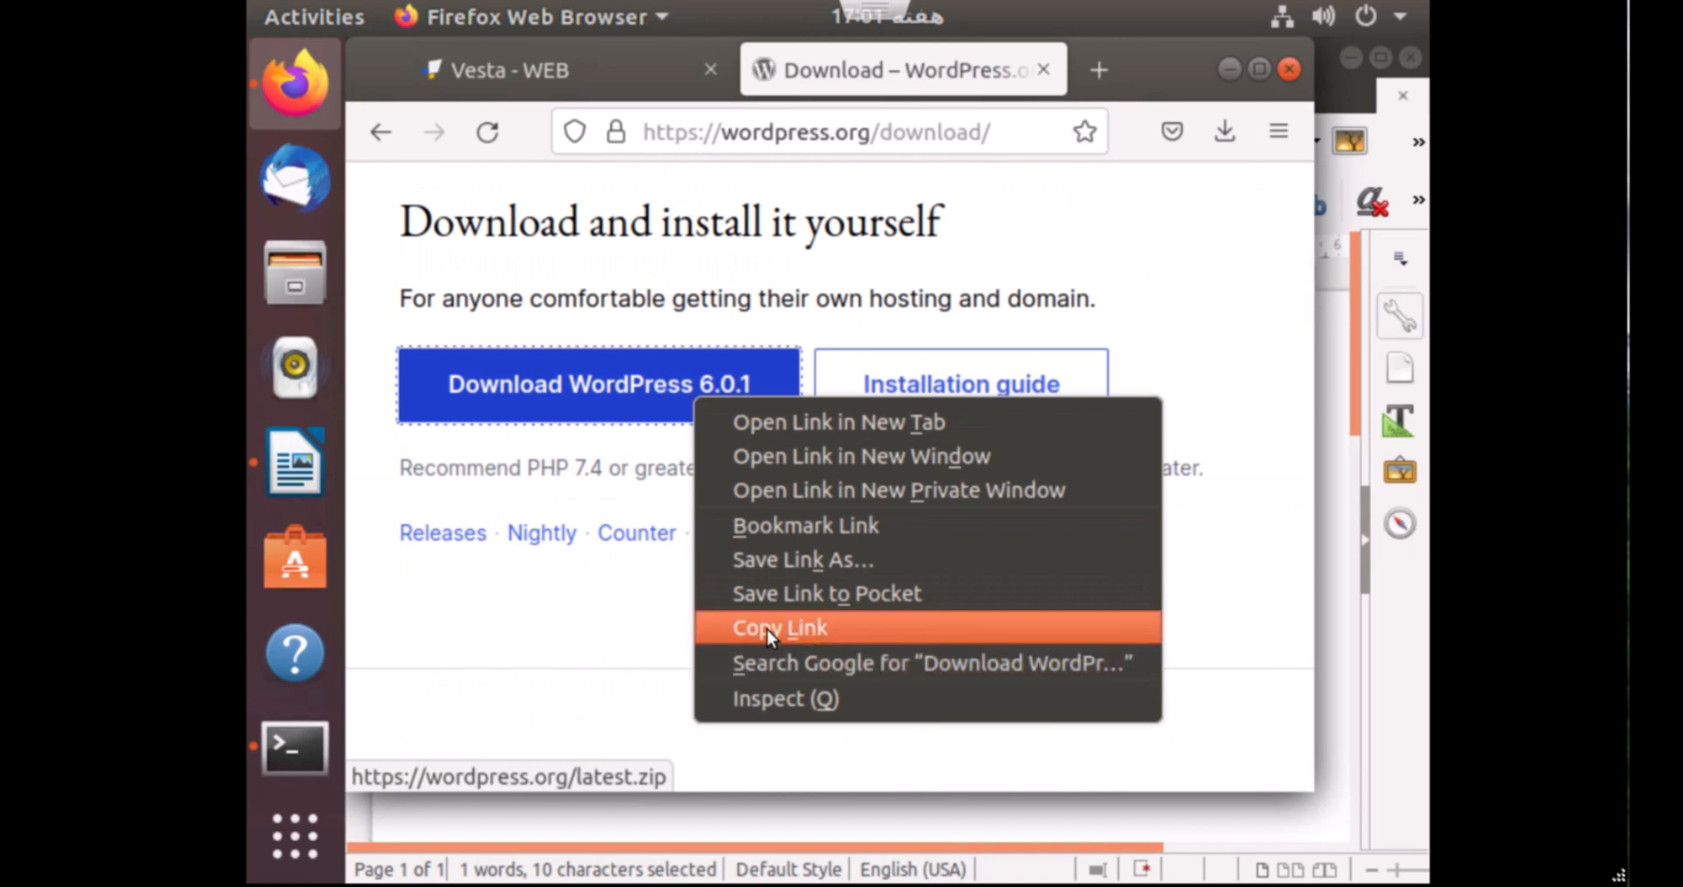
{"action": "left_click", "coordinate": [796, 630]}
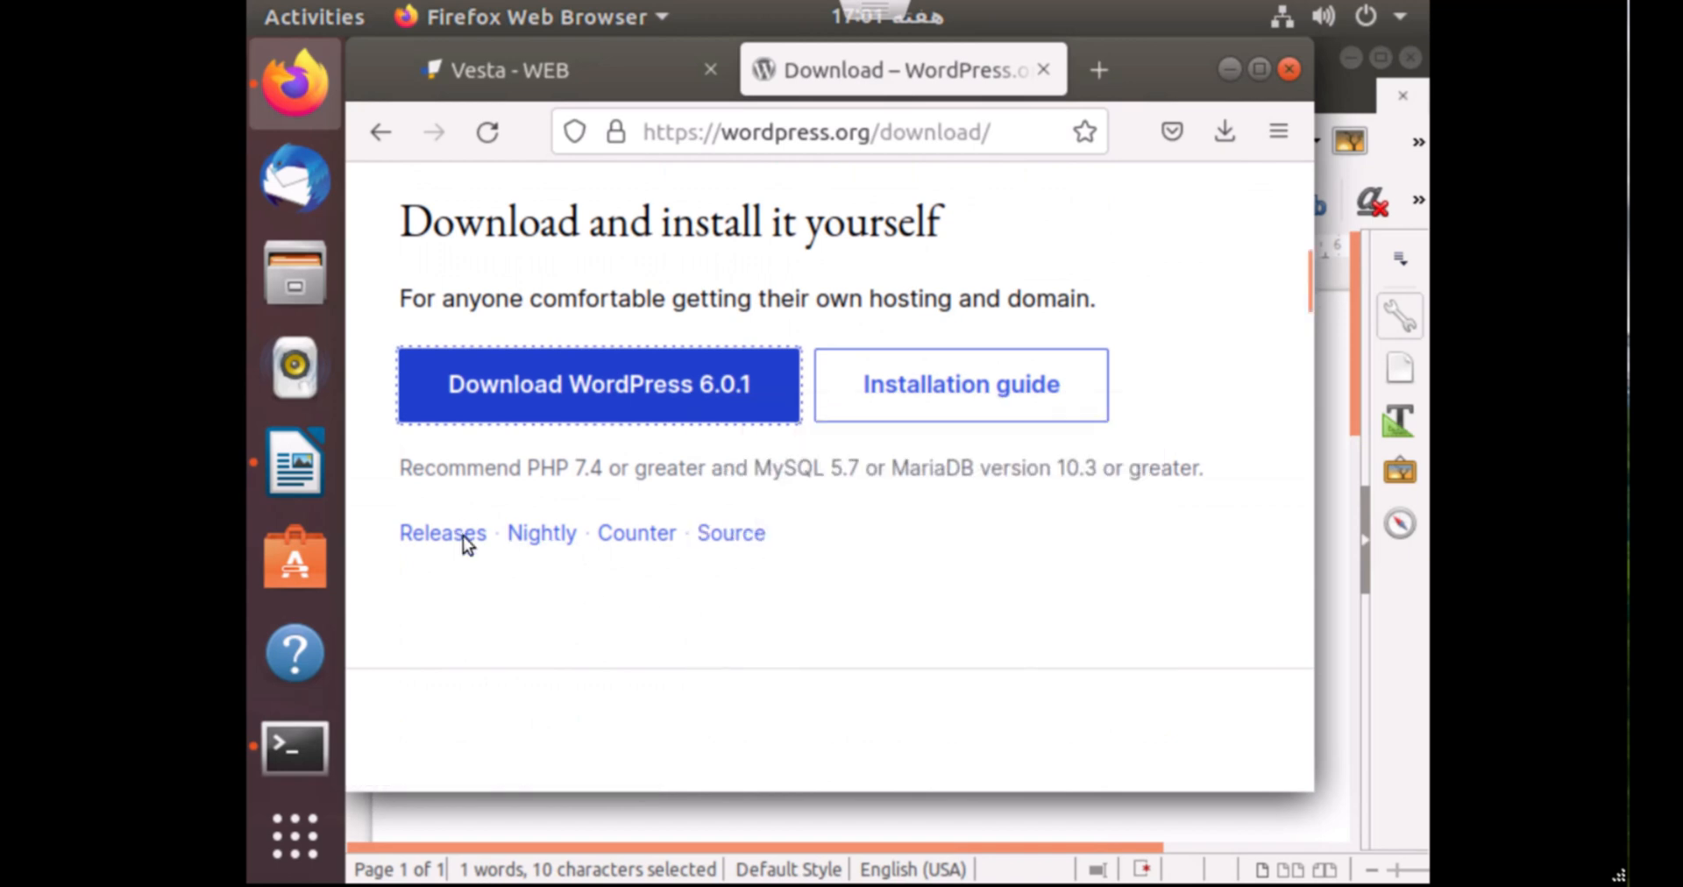
{"action": "left_click", "coordinate": [295, 747]}
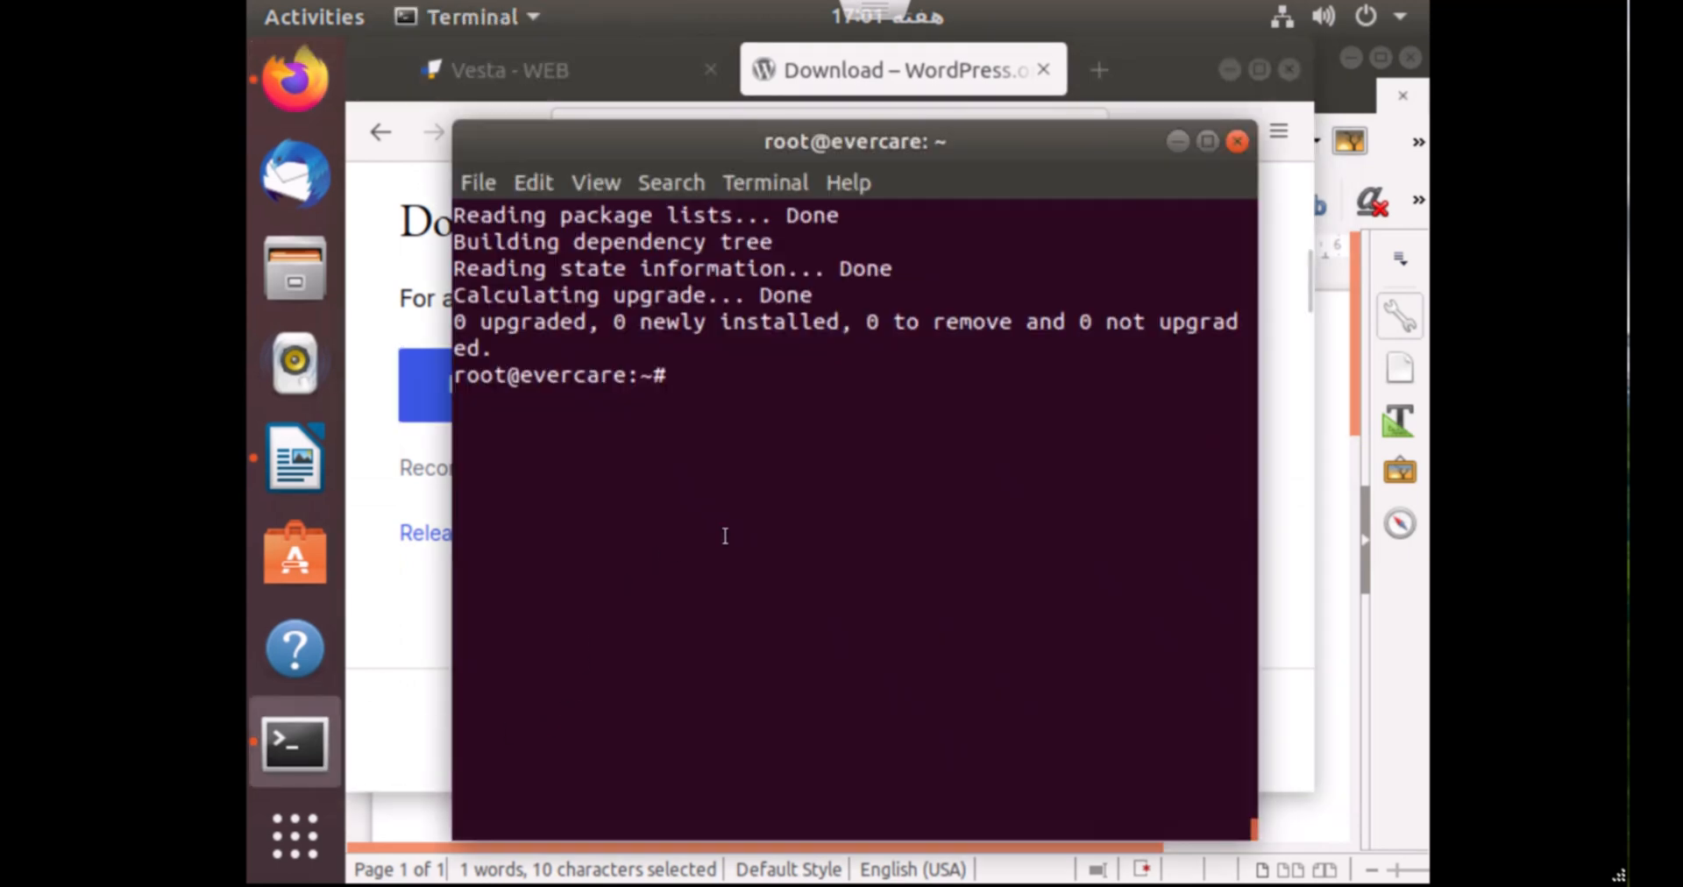
Change into /home/admin/web and list the domain folders.
{"action": "key", "text": "ctrl+l"}
{"action": "type", "text": "cd"}
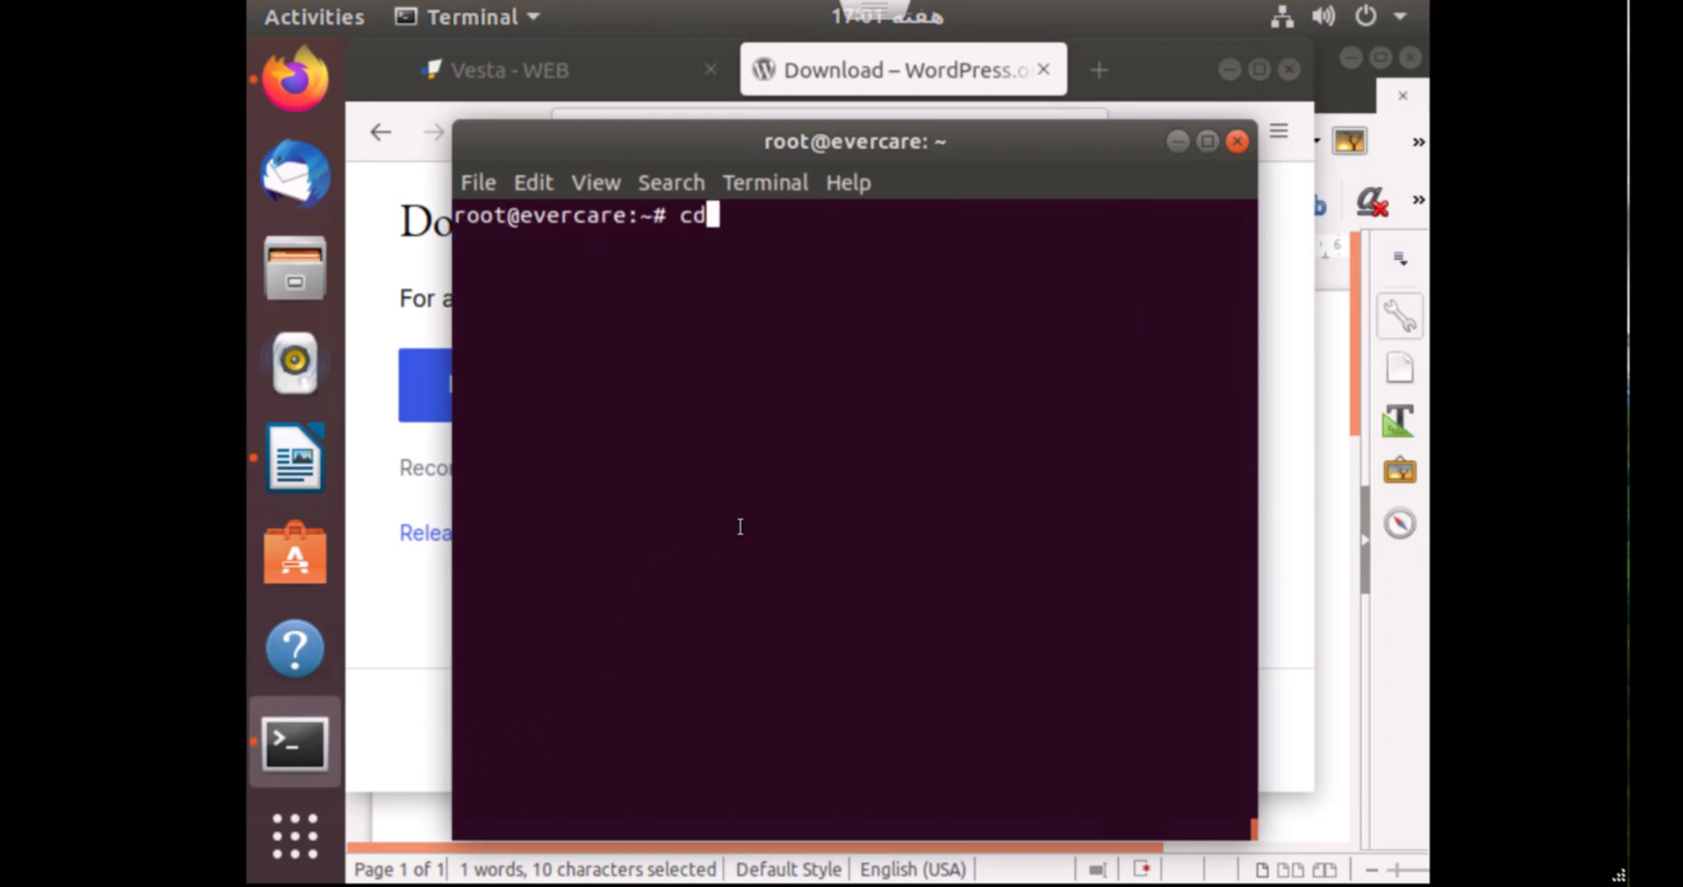
{"action": "key", "text": "BackSpace"}
{"action": "key", "text": "BackSpace"}
{"action": "type", "text": "cd /home/admin/web/"}
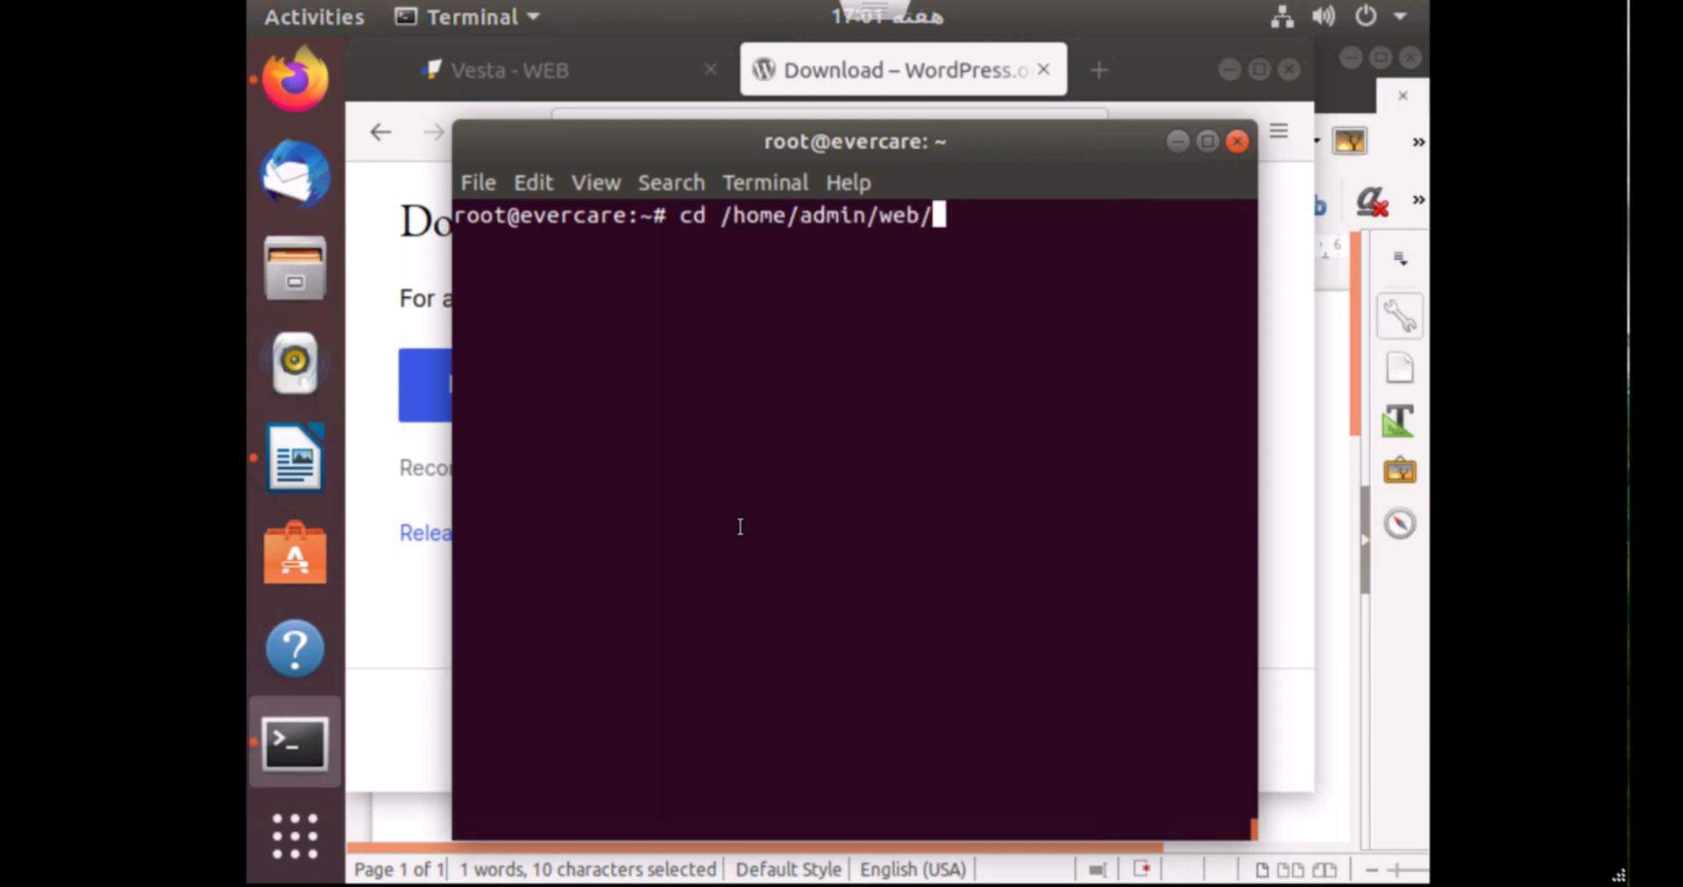
{"action": "key", "text": "Return"}
{"action": "key", "text": "ctrl+l"}
{"action": "type", "text": "ls"}
{"action": "key", "text": "Return"}
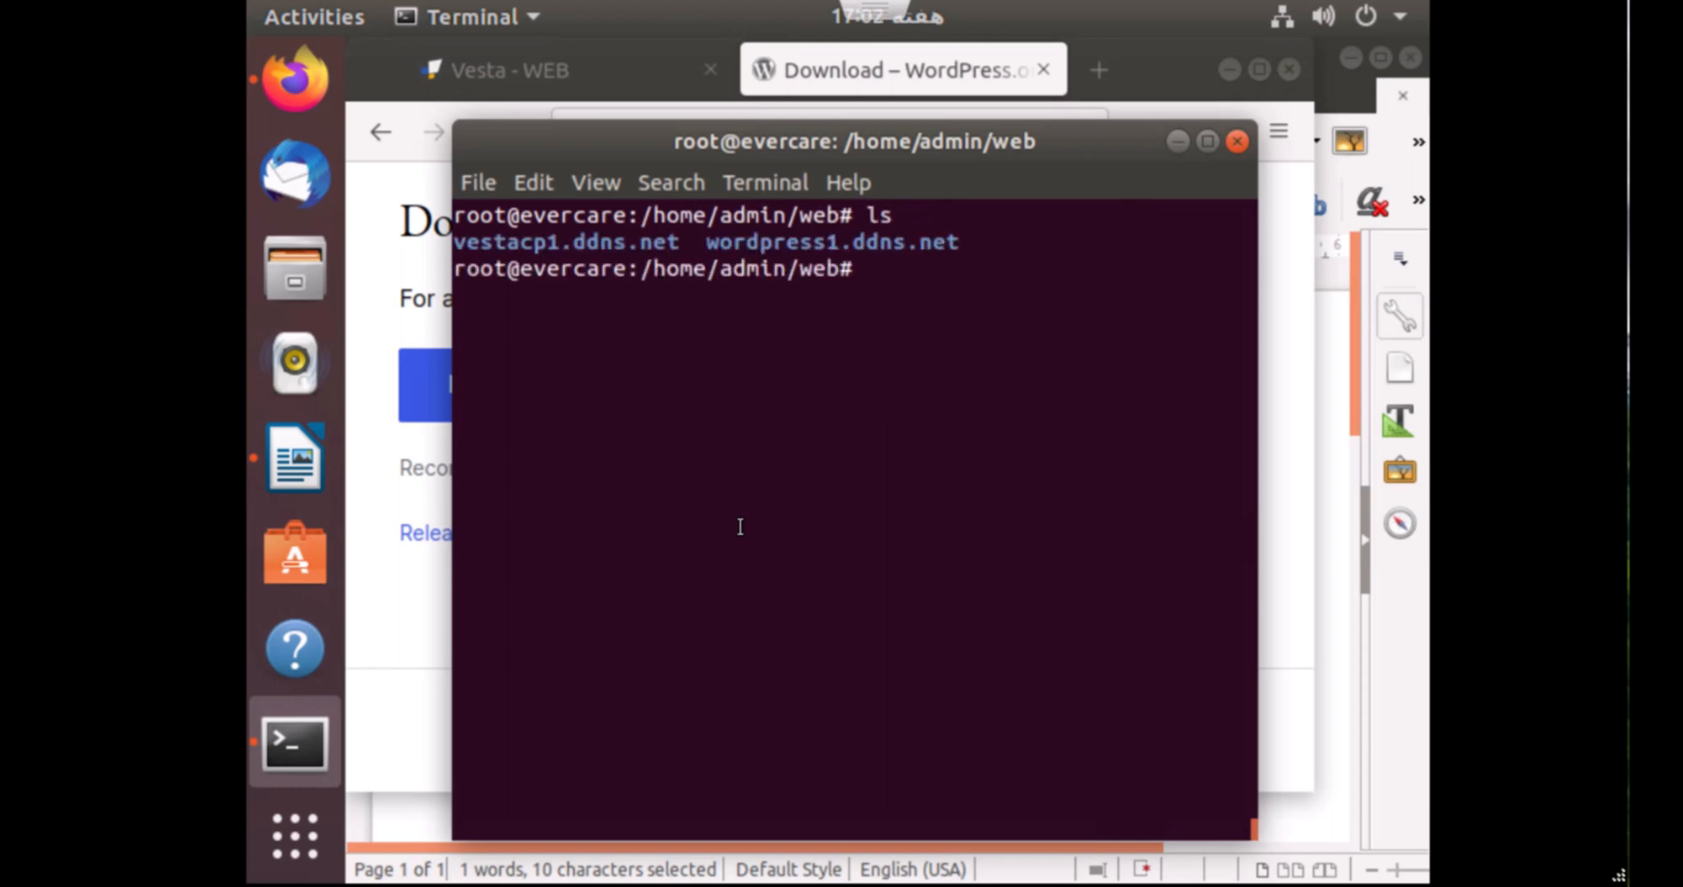
Move into wordpress1.ddns.net/public_html and list its files.
{"action": "type", "text": "wor"}
{"action": "key", "text": "Tab"}
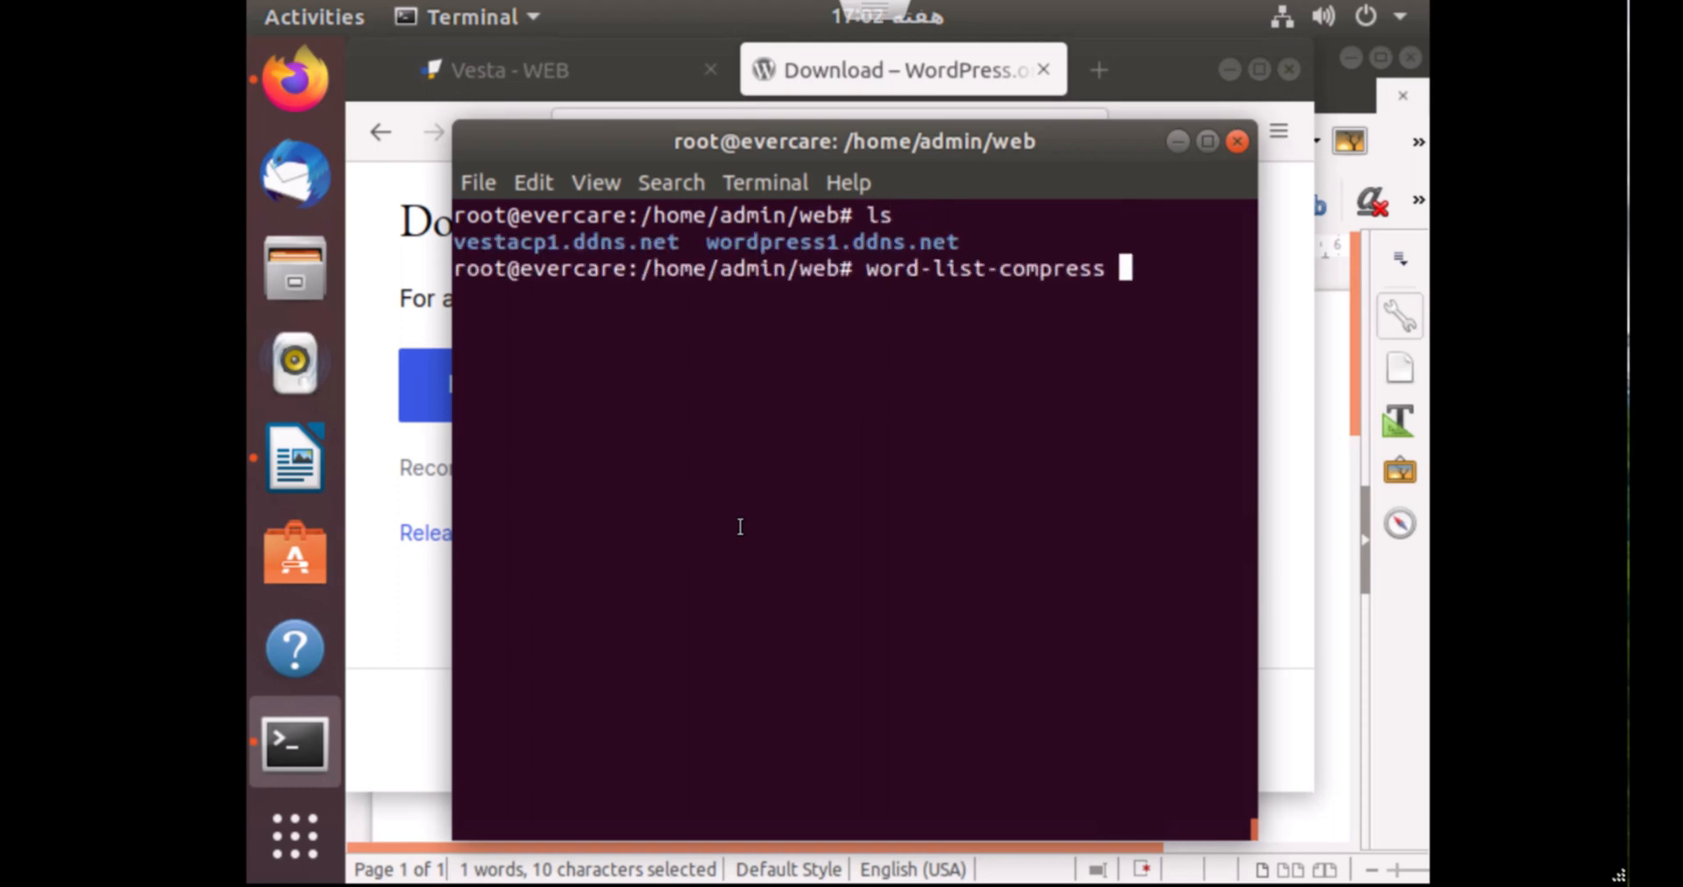
{"action": "key", "text": "BackSpace"}
{"action": "key", "text": "BackSpace"}
{"action": "key", "text": "BackSpace"}
{"action": "key", "text": "BackSpace"}
{"action": "key", "text": "BackSpace"}
{"action": "key", "text": "BackSpace"}
{"action": "key", "text": "BackSpace"}
{"action": "key", "text": "BackSpace"}
{"action": "key", "text": "BackSpace"}
{"action": "key", "text": "BackSpace"}
{"action": "key", "text": "BackSpace"}
{"action": "key", "text": "BackSpace"}
{"action": "key", "text": "BackSpace"}
{"action": "key", "text": "BackSpace"}
{"action": "key", "text": "BackSpace"}
{"action": "key", "text": "BackSpace"}
{"action": "key", "text": "BackSpace"}
{"action": "key", "text": "BackSpace"}
{"action": "key", "text": "BackSpace"}
{"action": "type", "text": "cd "}
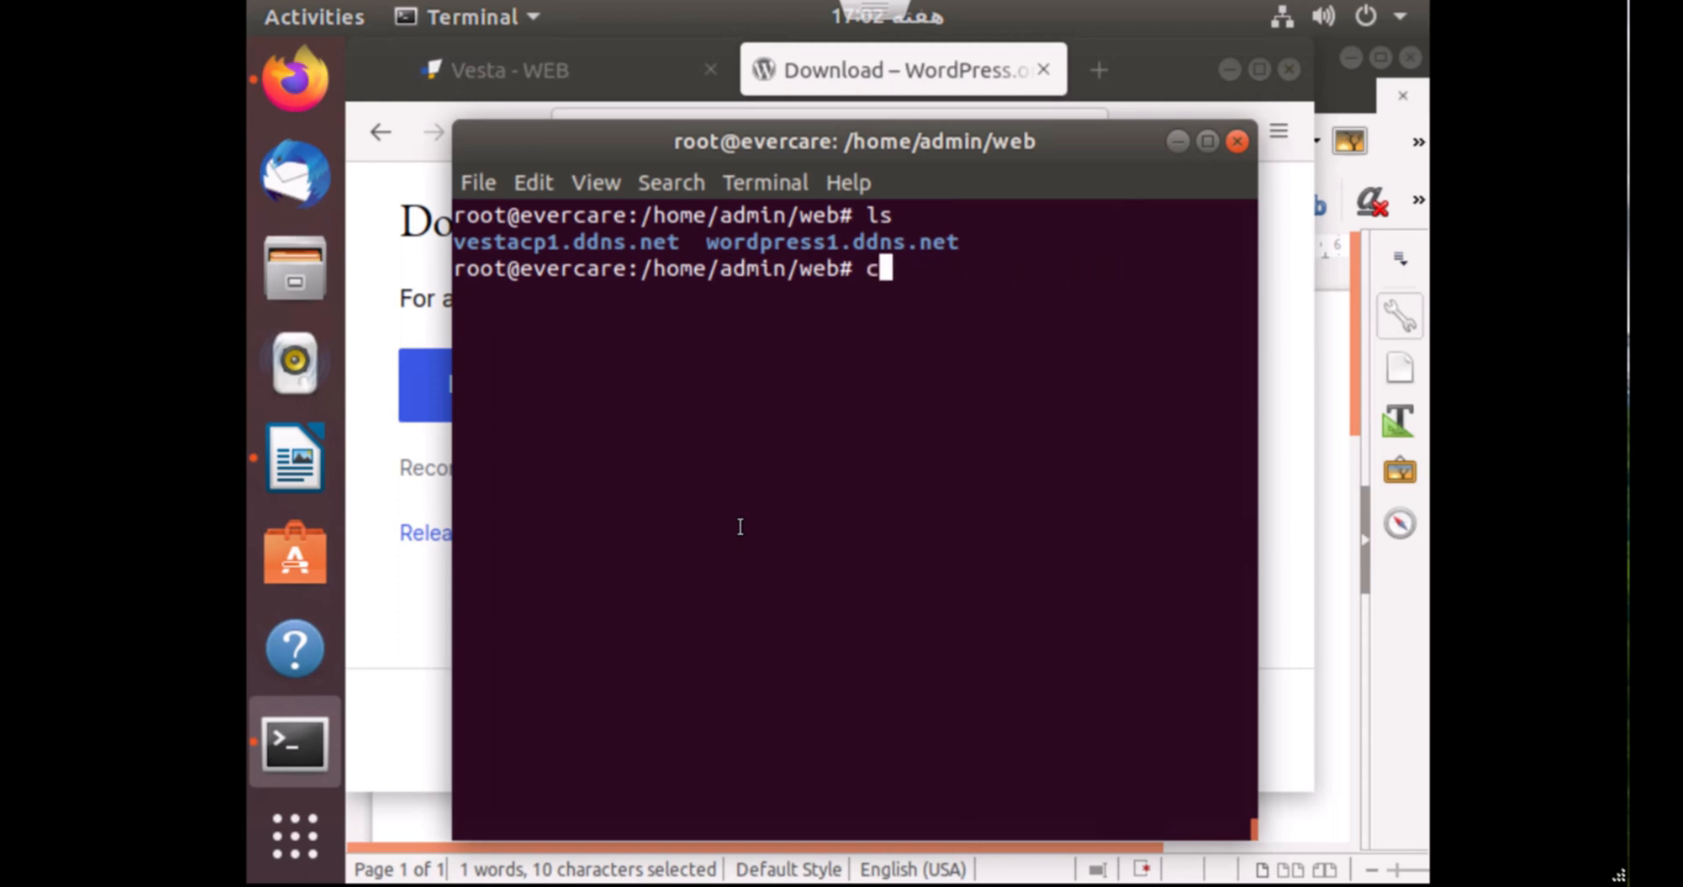
{"action": "type", "text": "w"}
{"action": "key", "text": "Tab"}
{"action": "key", "text": "Return"}
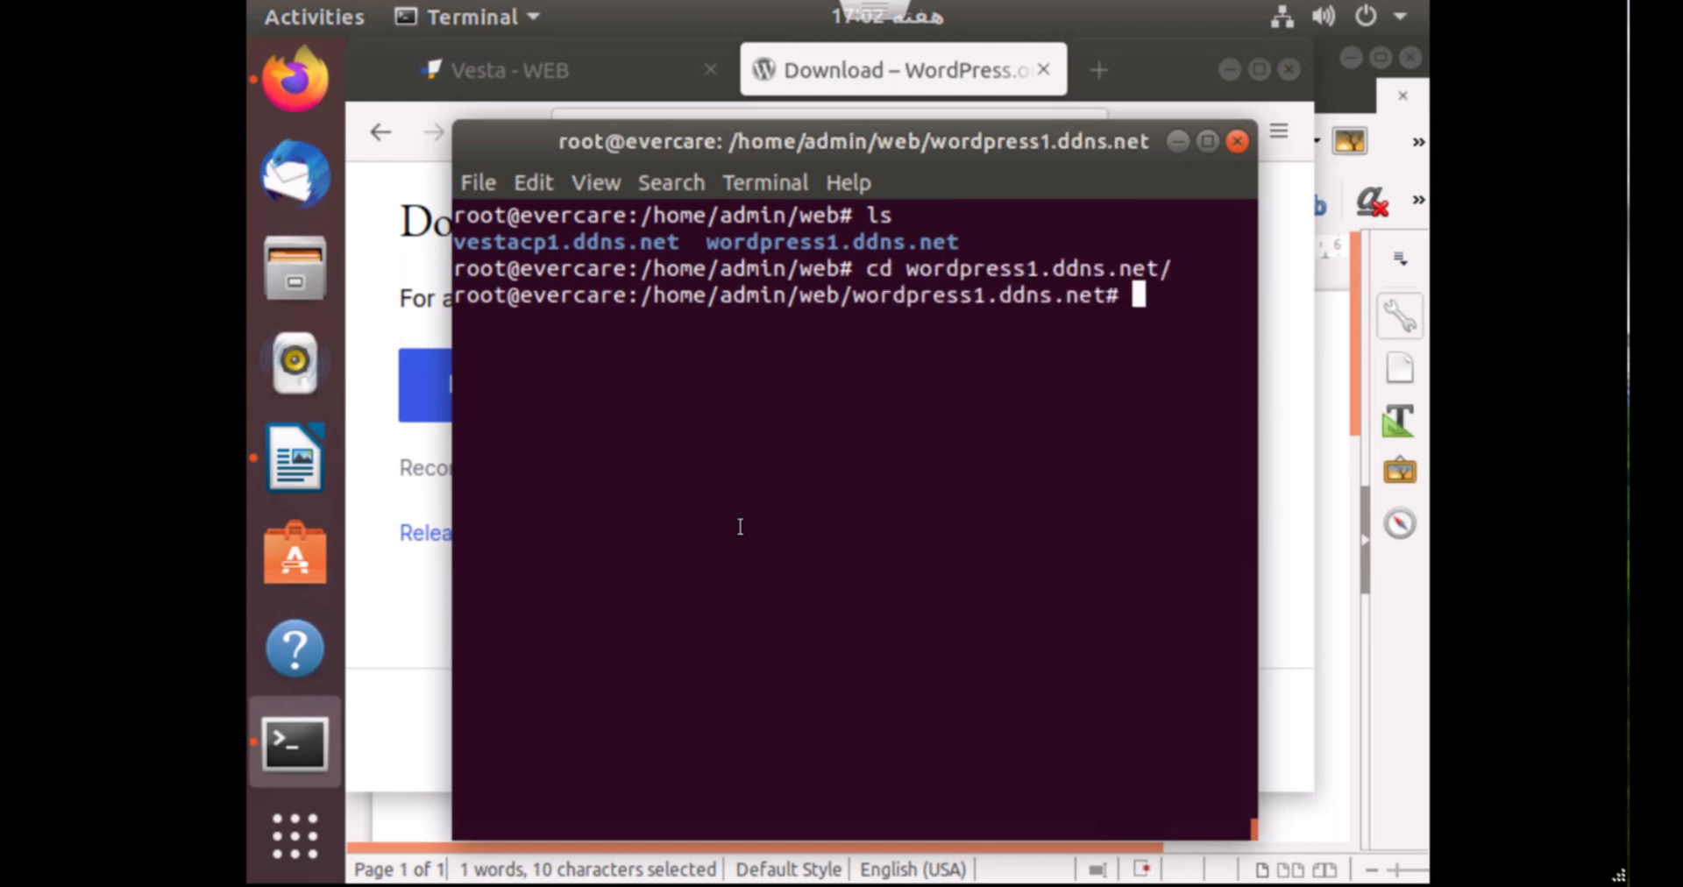
{"action": "key", "text": "ctrl+l"}
{"action": "type", "text": "ls"}
{"action": "key", "text": "Return"}
{"action": "type", "text": "cd pu"}
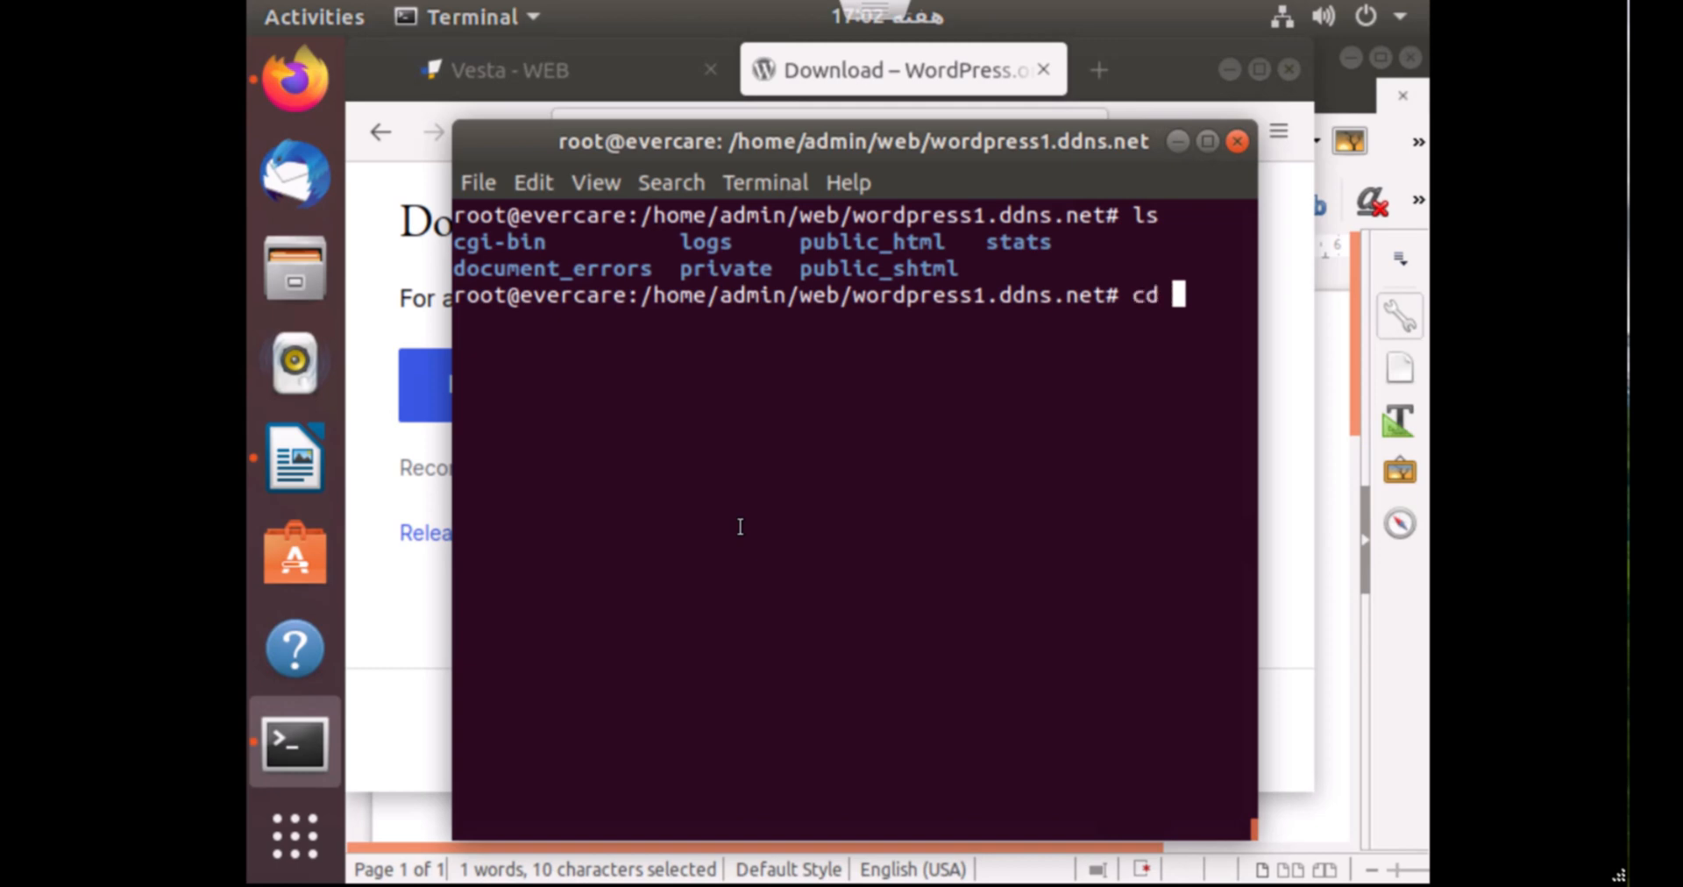
{"action": "key", "text": "Tab"}
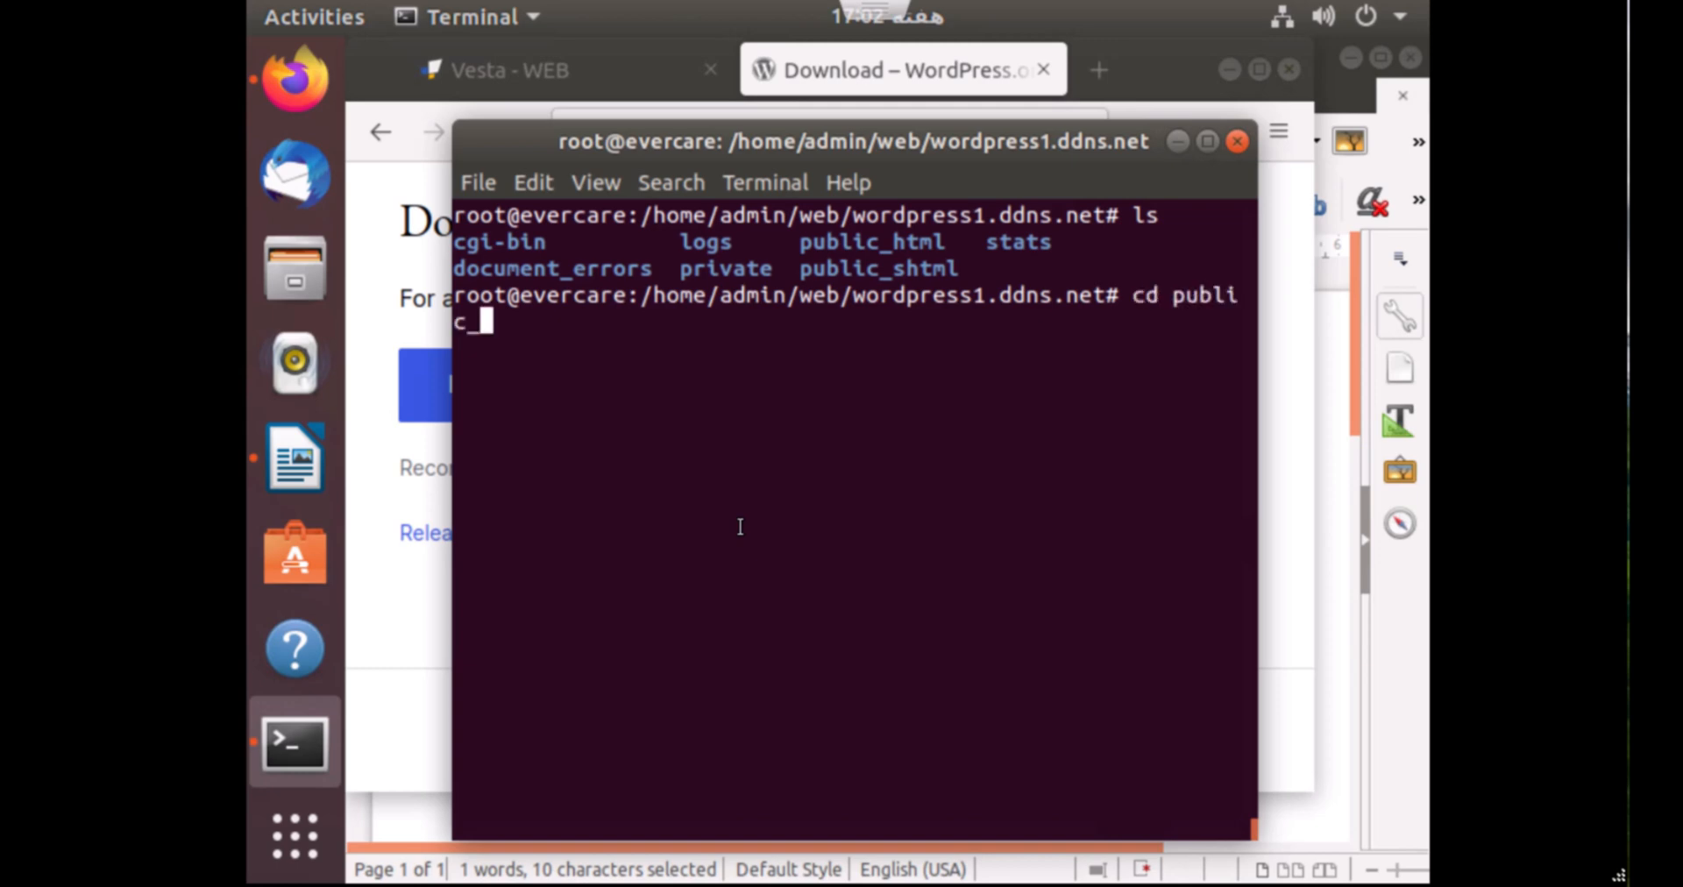
{"action": "type", "text": "h"}
{"action": "key", "text": "Tab"}
{"action": "key", "text": "Return"}
{"action": "key", "text": "ctrl+l"}
{"action": "type", "text": "ls"}
{"action": "key", "text": "Return"}
Delete index.html and robots.txt with rm -rf and confirm the folder is empty.
{"action": "type", "text": "rm "}
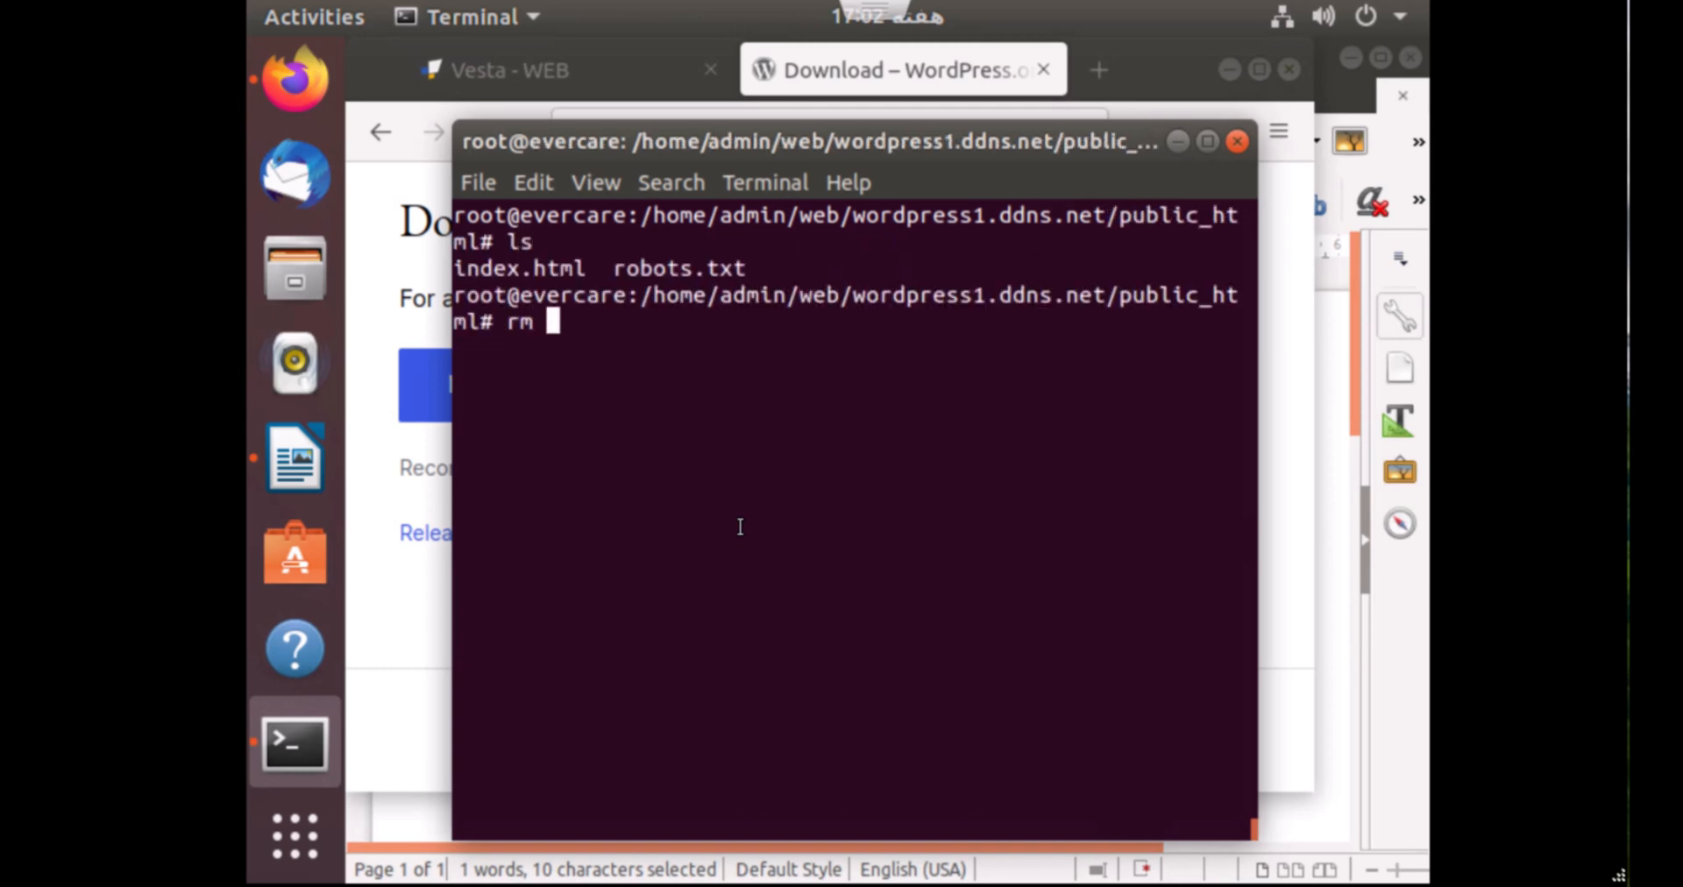
{"action": "type", "text": "-rf"}
{"action": "key", "text": "BackSpace"}
{"action": "key", "text": "BackSpace"}
{"action": "key", "text": "BackSpace"}
{"action": "key", "text": "BackSpace"}
{"action": "key", "text": "BackSpace"}
{"action": "key", "text": "BackSpace"}
{"action": "type", "text": "rm -rf in"}
{"action": "key", "text": "Tab"}
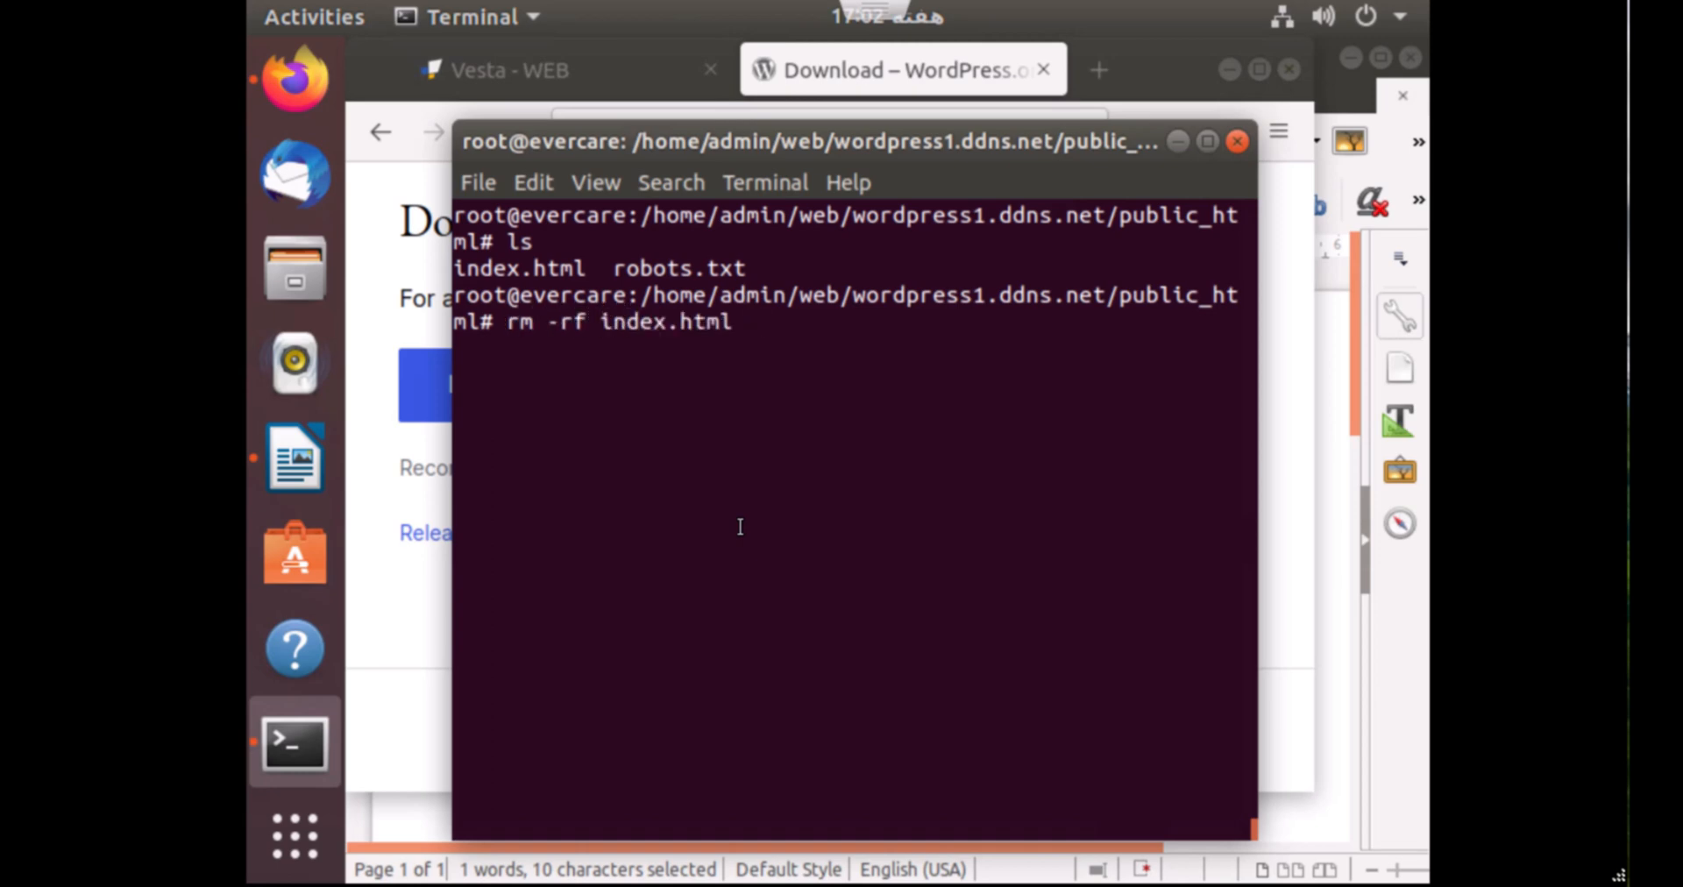
{"action": "type", "text": "r"}
{"action": "key", "text": "Tab"}
{"action": "key", "text": "Return"}
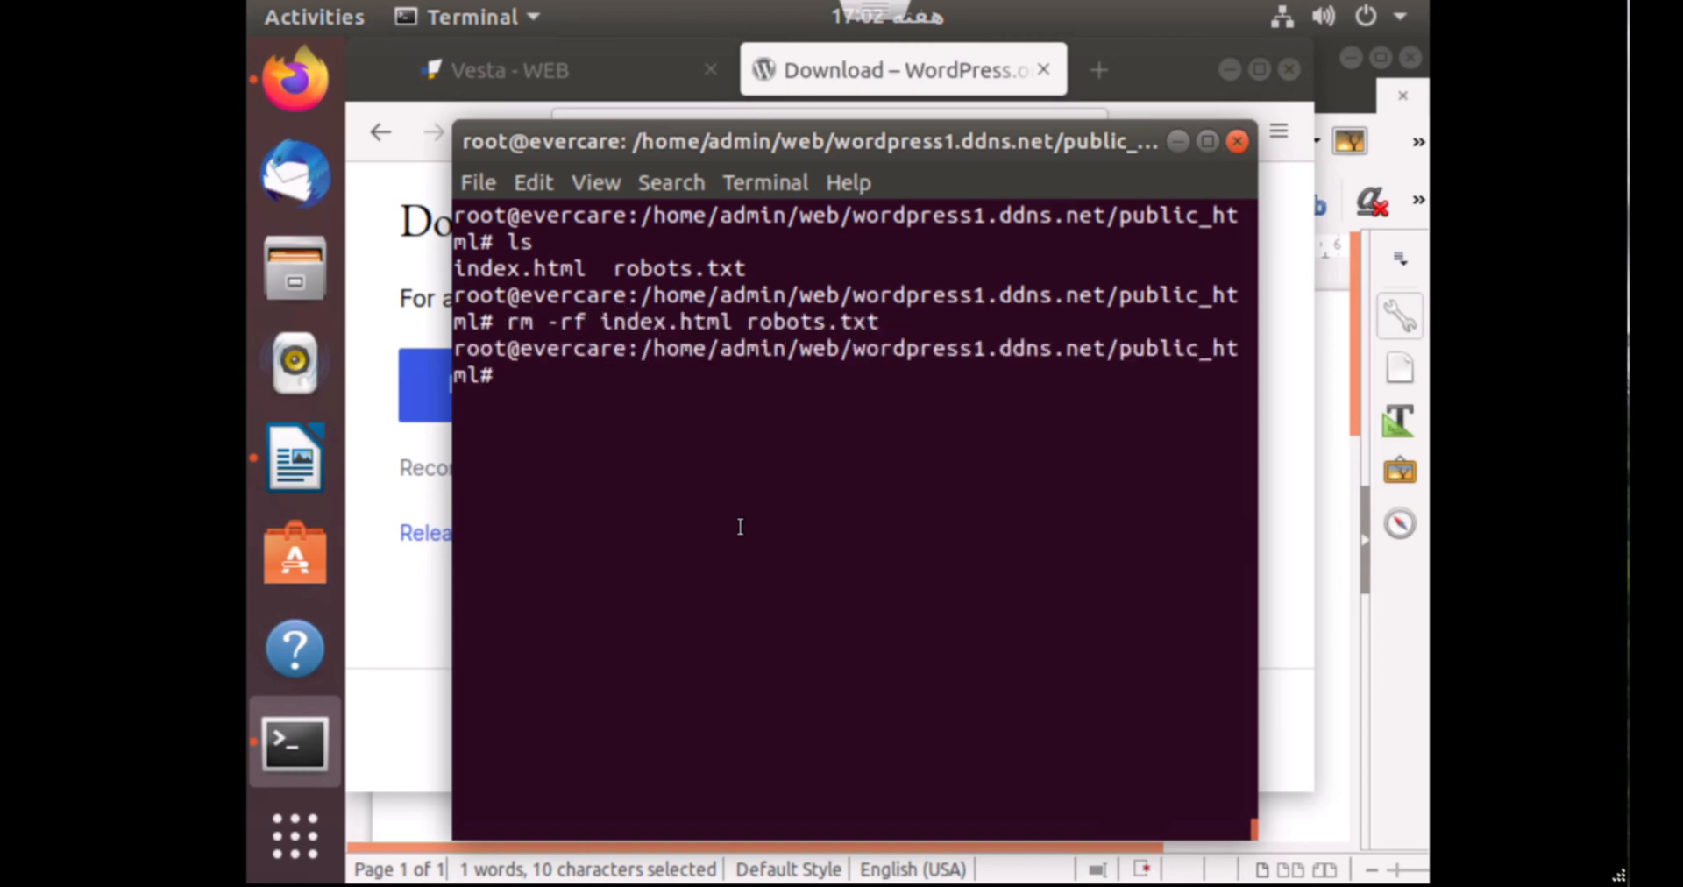
{"action": "key", "text": "ctrl+l"}
{"action": "type", "text": "ls"}
{"action": "key", "text": "Return"}
Download latest.zip from wordpress.org with wget and confirm it is in public_html.
{"action": "type", "text": "wget"}
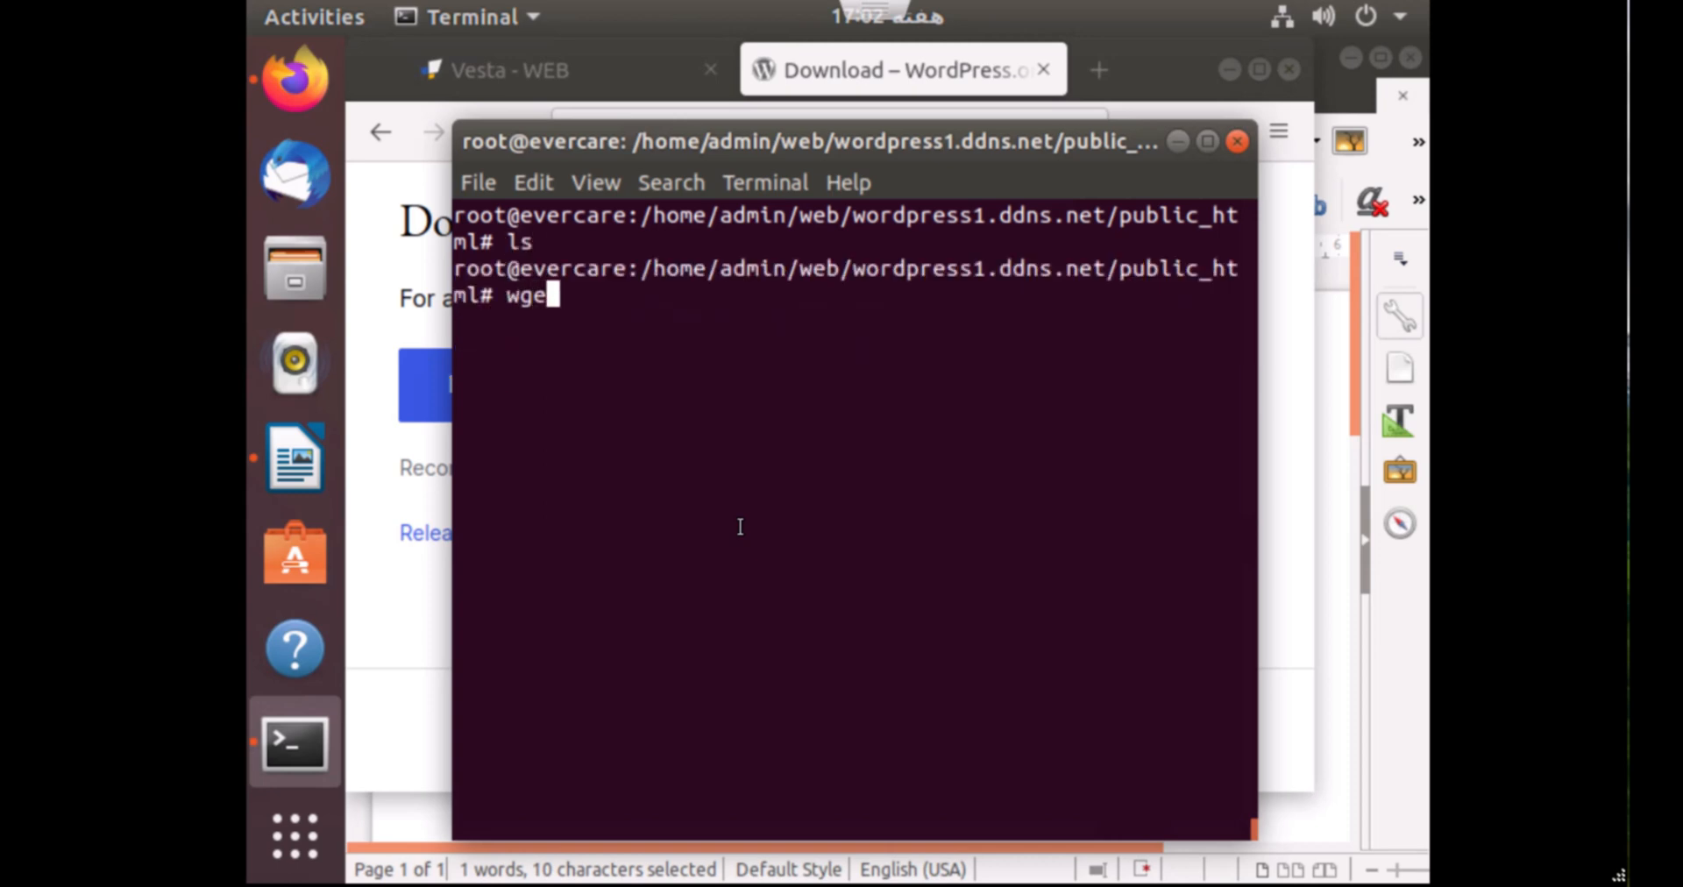
{"action": "right_click", "coordinate": [664, 440]}
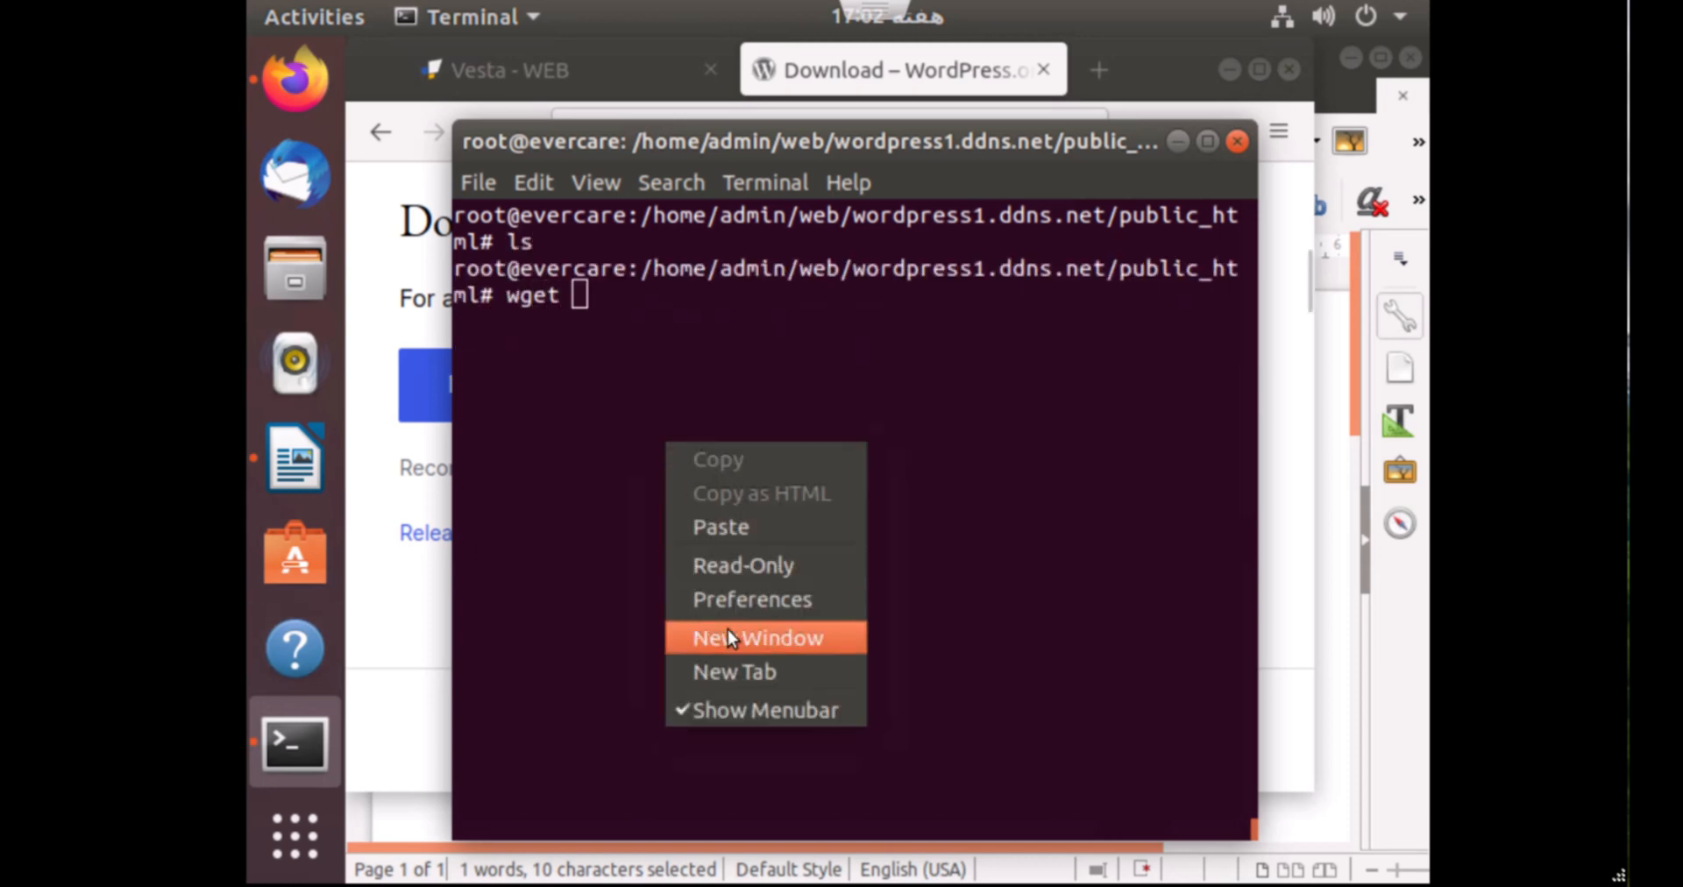
{"action": "left_click", "coordinate": [761, 531]}
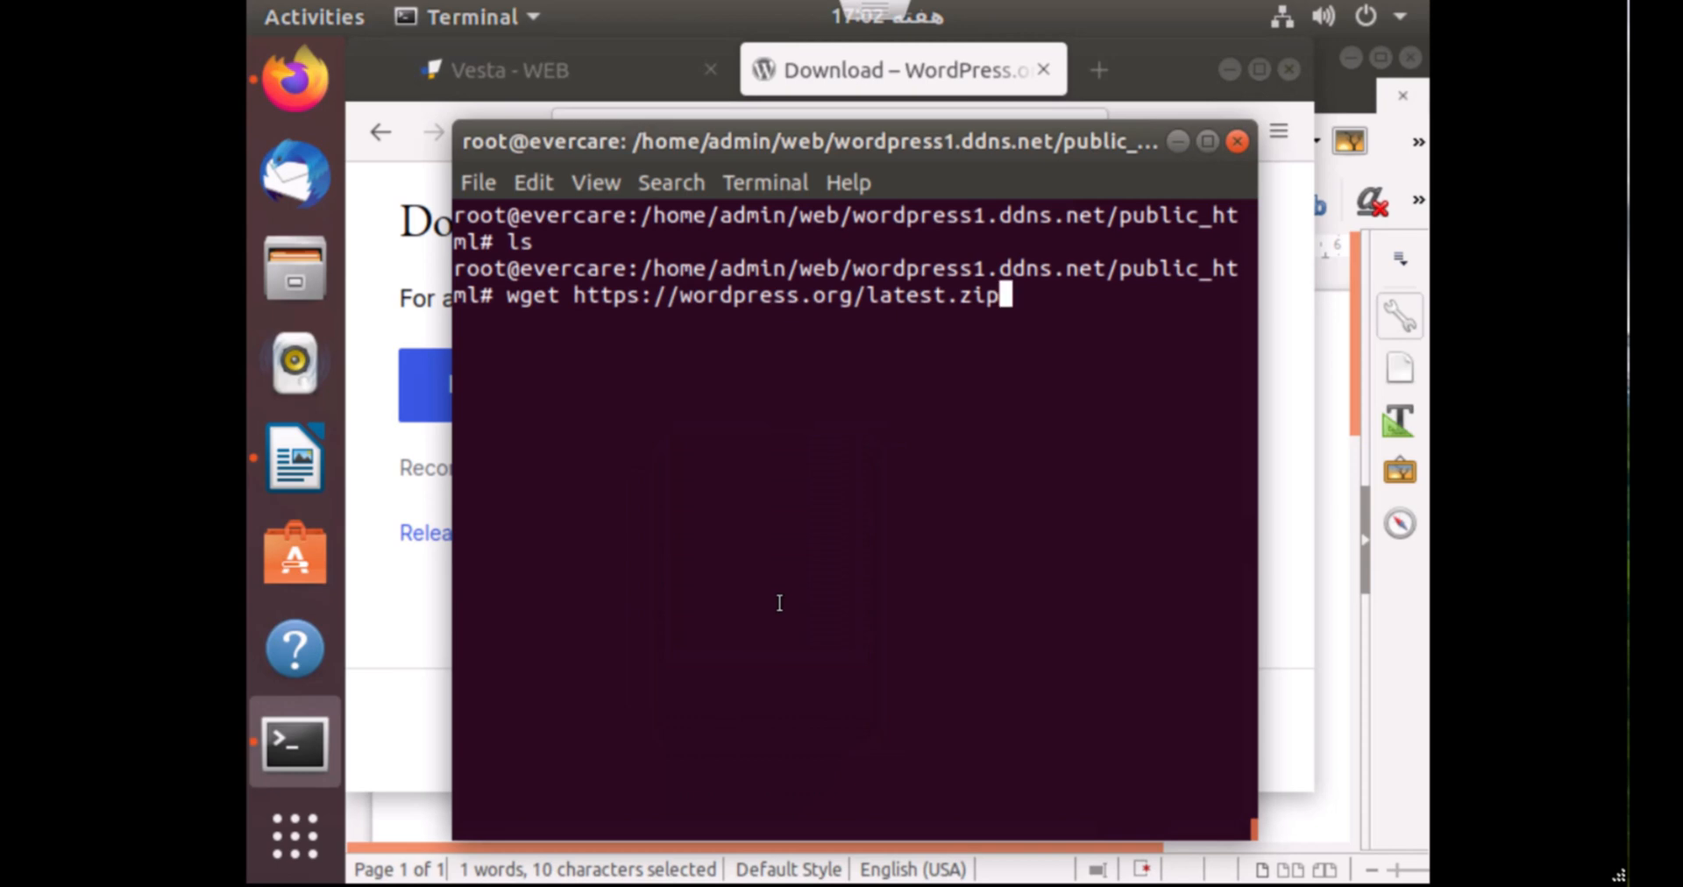
{"action": "key", "text": "Return"}
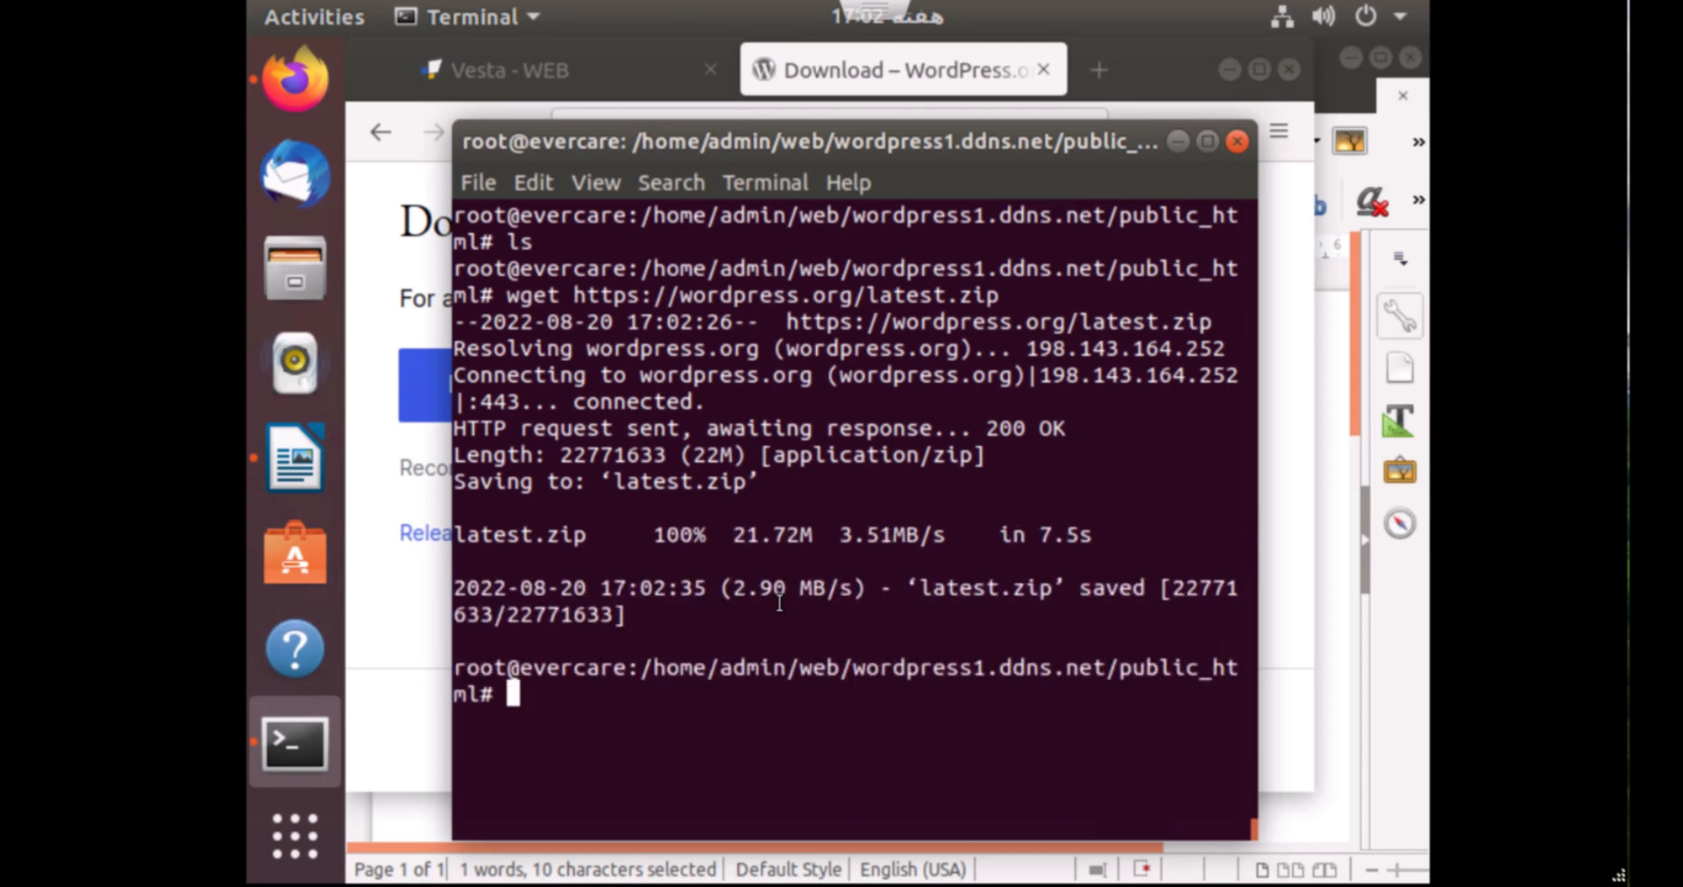
{"action": "key", "text": "ctrl+l"}
{"action": "type", "text": "ls"}
{"action": "key", "text": "BackSpace"}
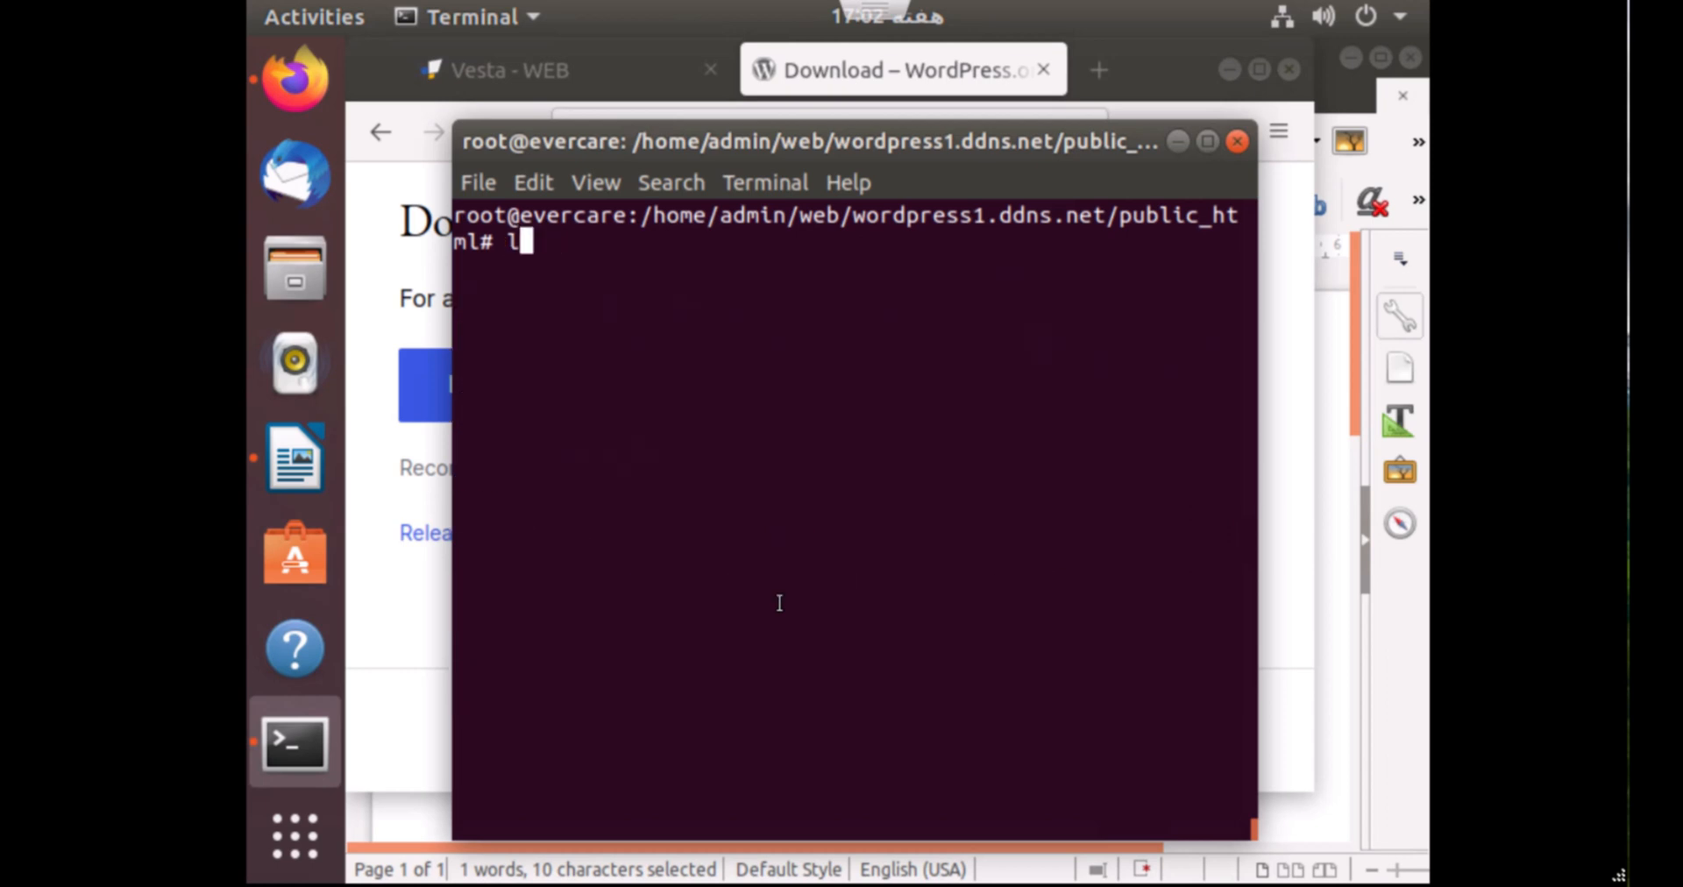
{"action": "key", "text": "Return"}
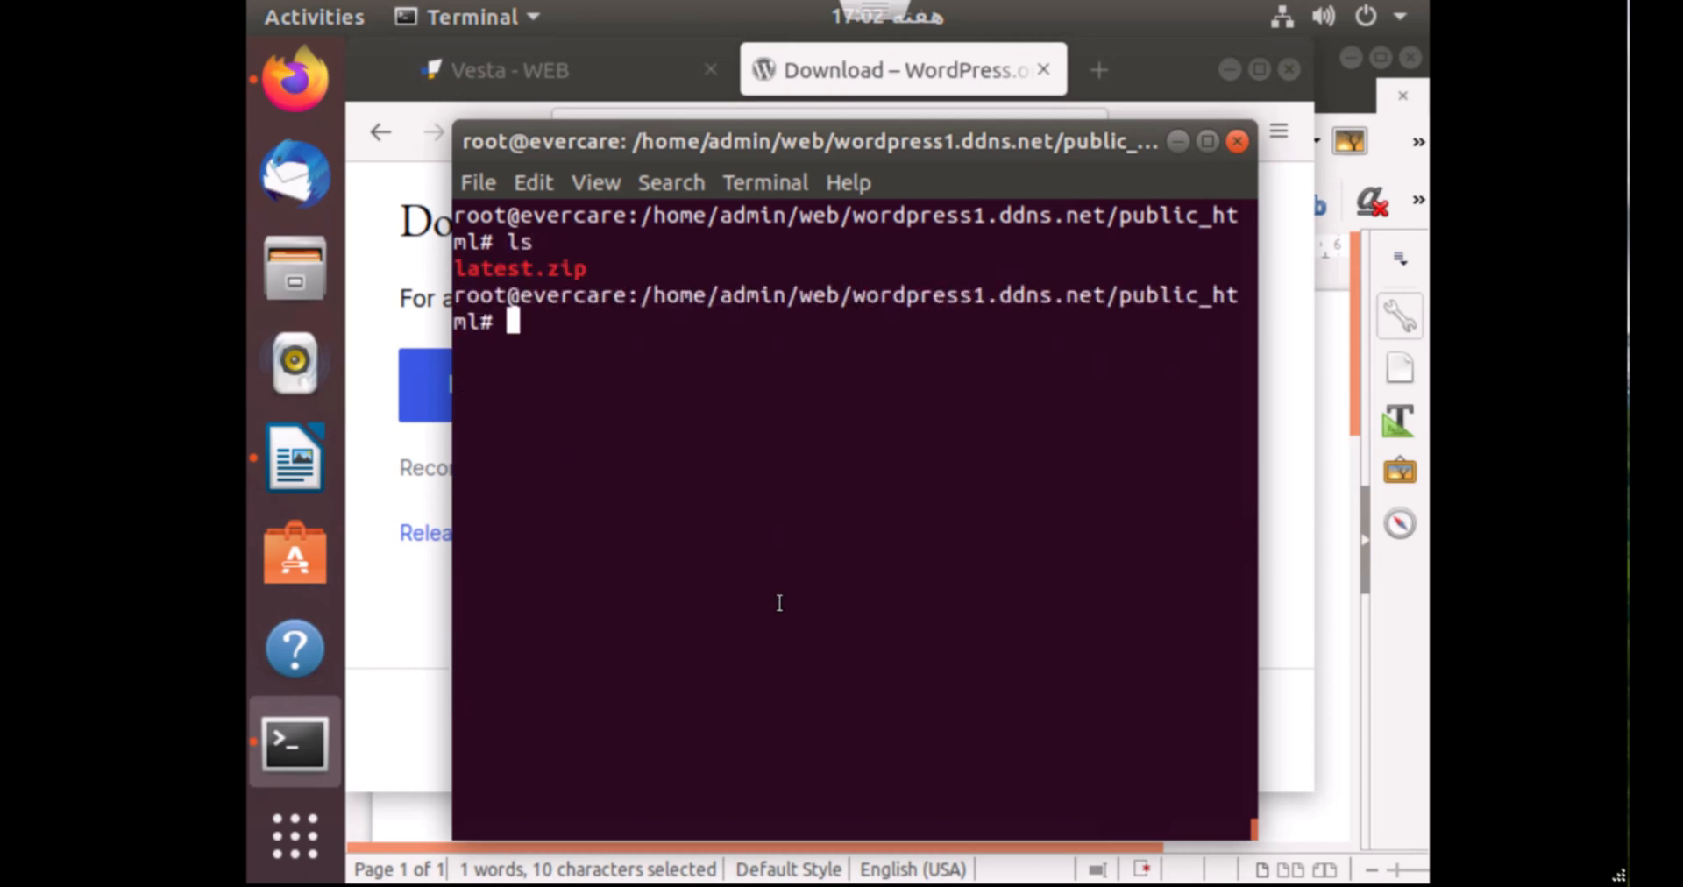
Unzip latest.zip and list the folder to see the new wordpress directory.
{"action": "type", "text": "unzip la"}
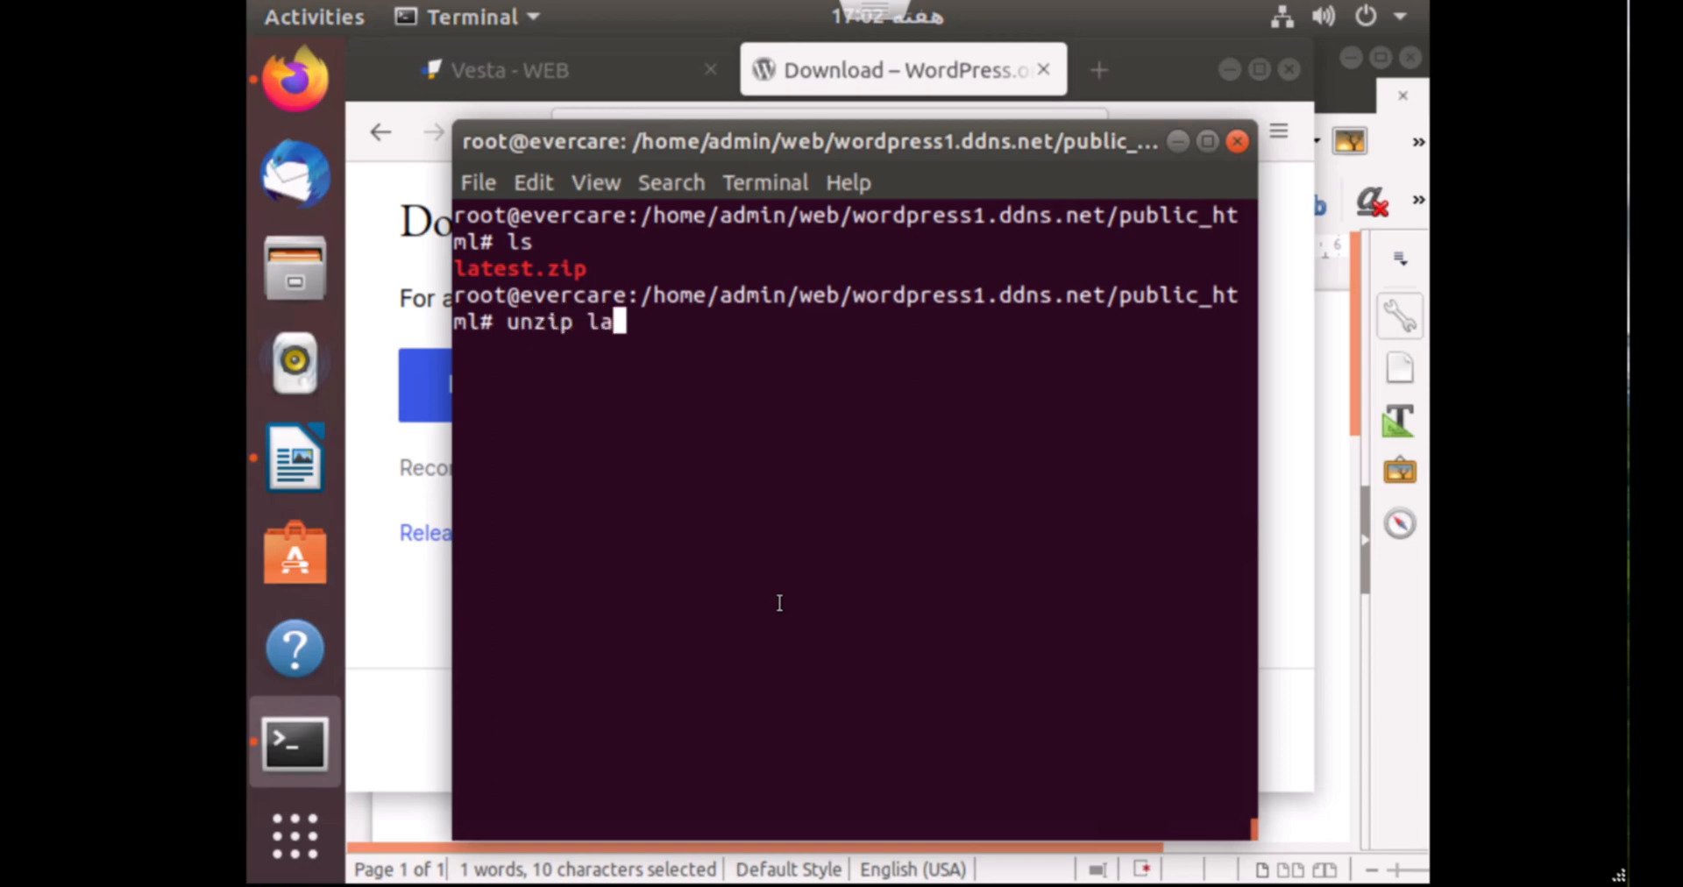
{"action": "key", "text": "Tab"}
{"action": "key", "text": "Return"}
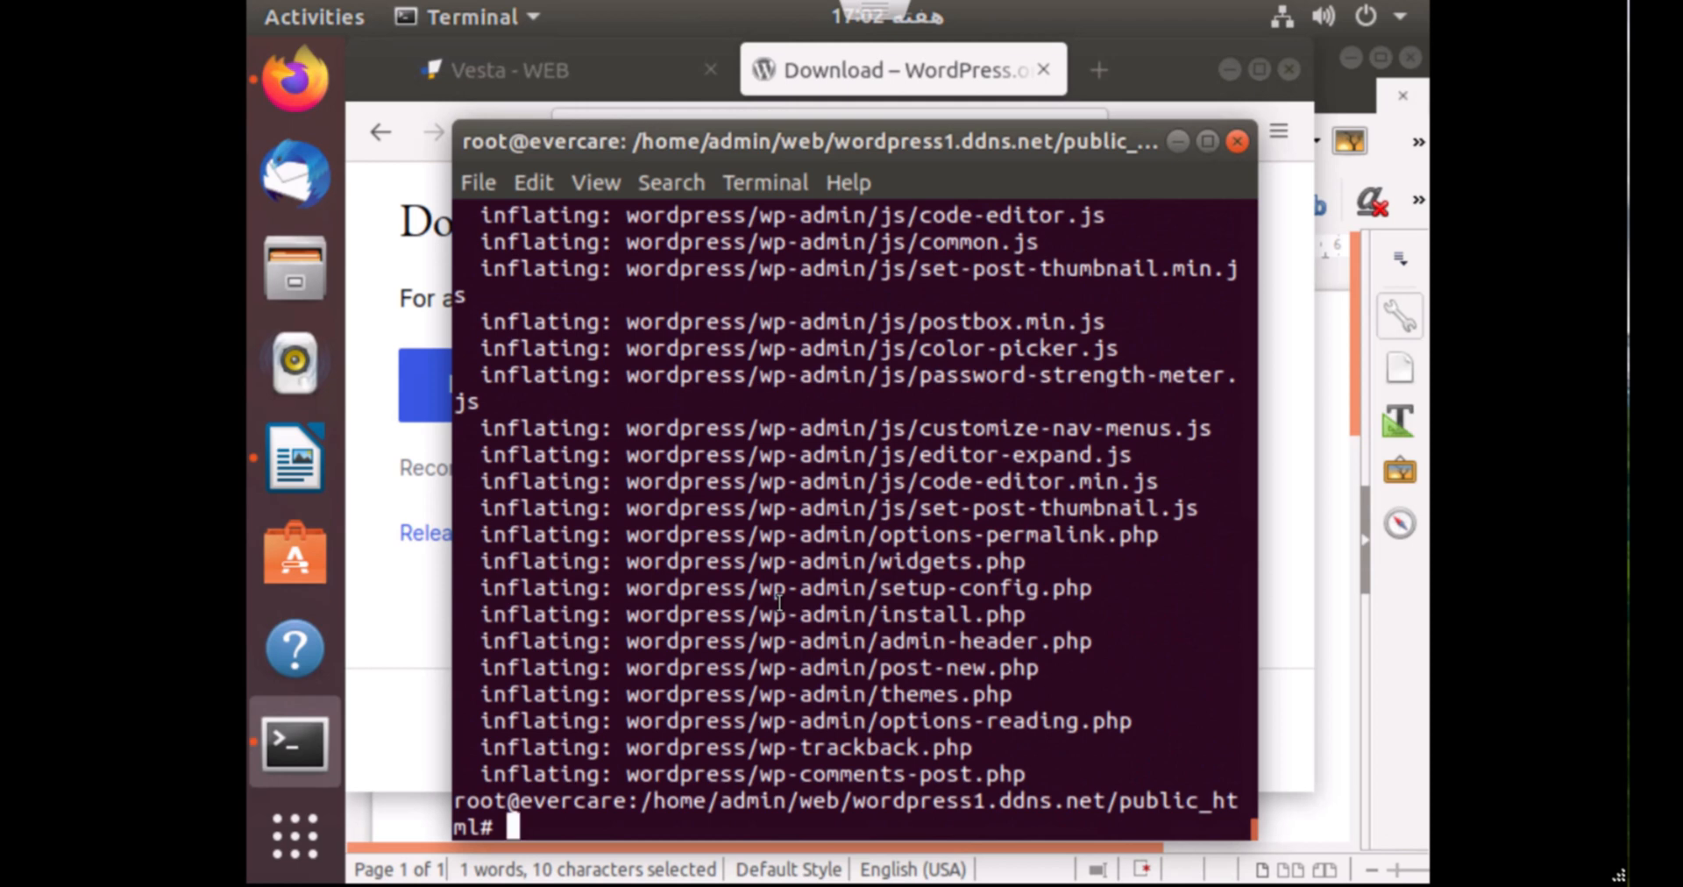
{"action": "key", "text": "ctrl+l"}
{"action": "type", "text": "ls"}
{"action": "key", "text": "Return"}
Change into the wordpress folder and list the extracted WordPress files.
{"action": "type", "text": "cd"}
{"action": "key", "text": "BackSpace"}
{"action": "key", "text": "BackSpace"}
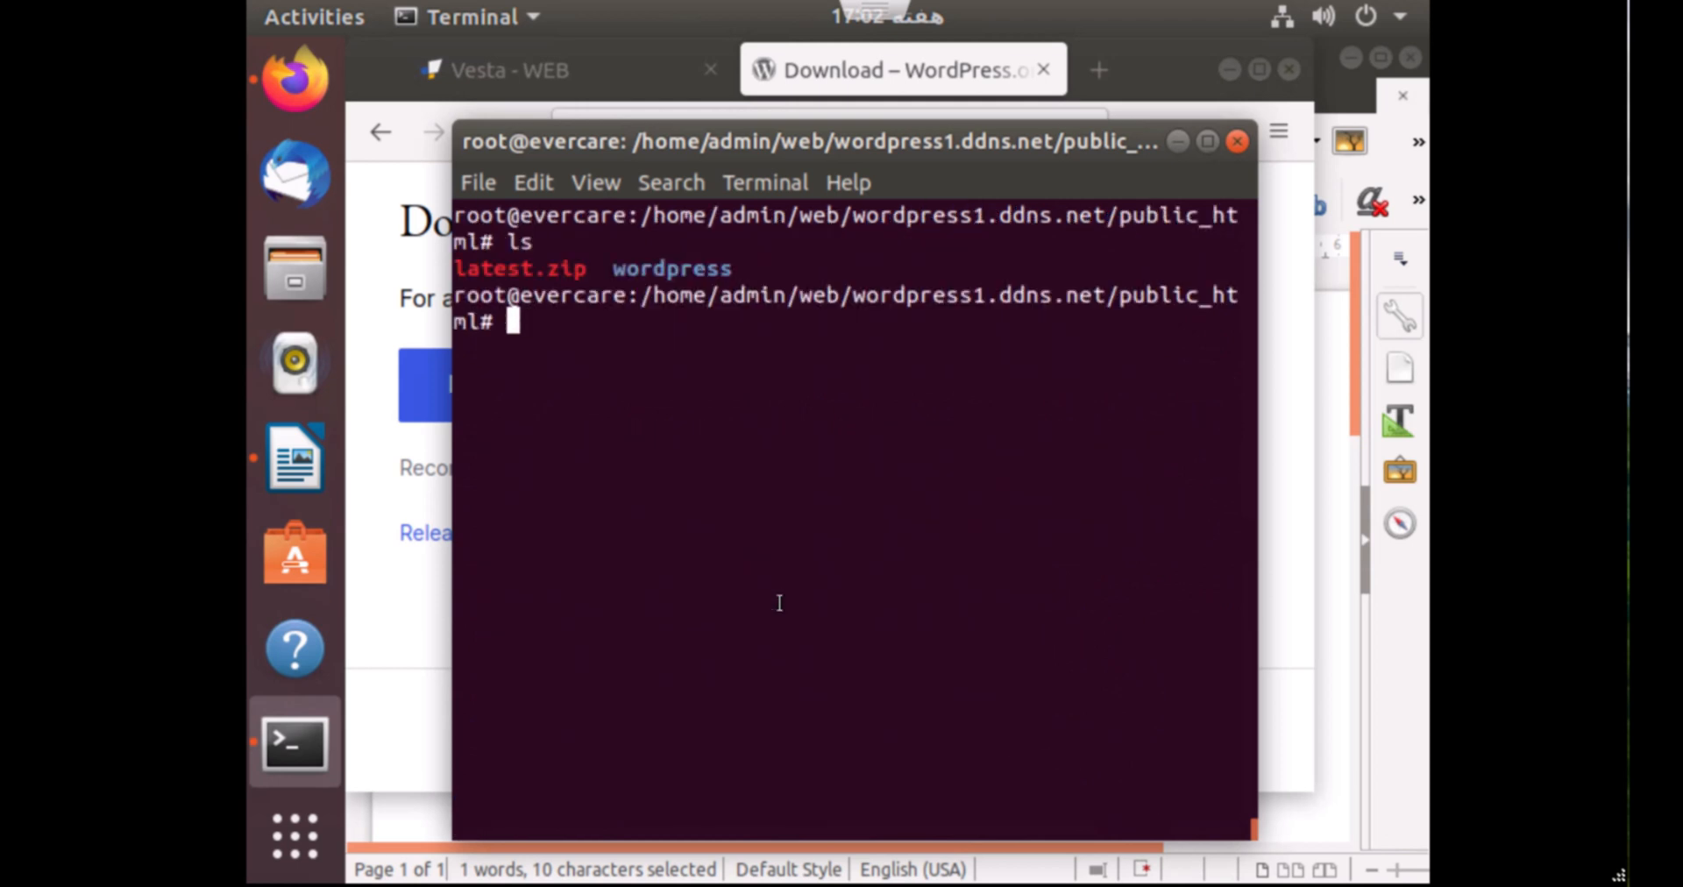
{"action": "type", "text": "cd w"}
{"action": "key", "text": "Tab"}
{"action": "key", "text": "Return"}
{"action": "key", "text": "ctrl+l"}
{"action": "type", "text": "ls"}
{"action": "key", "text": "Return"}
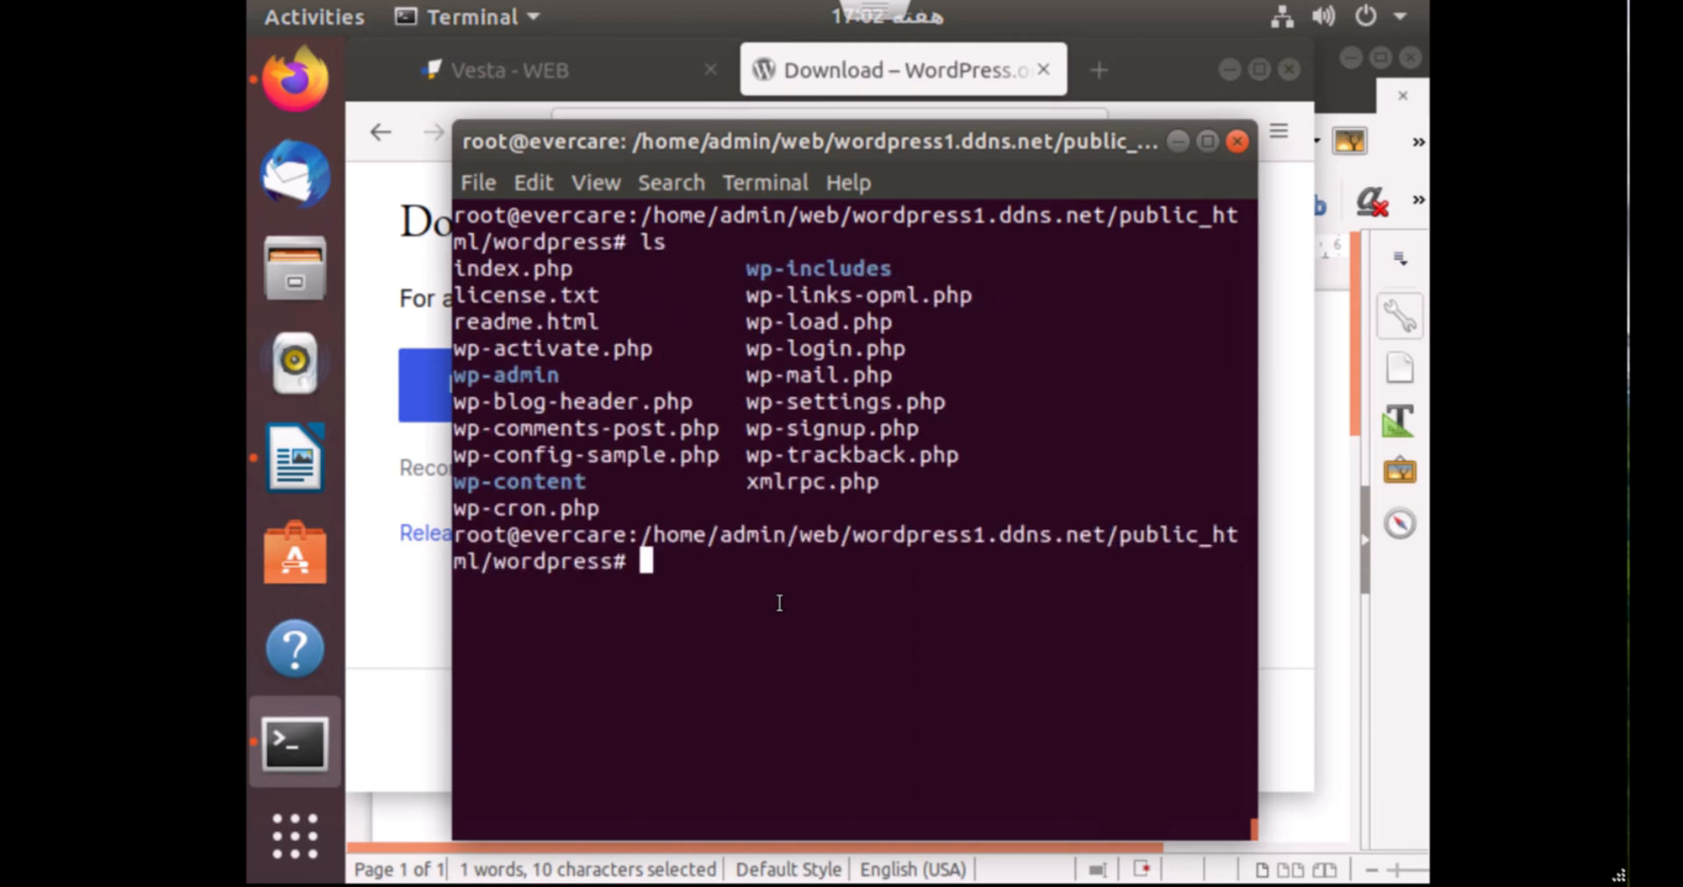
Move all WordPress files into /home/admin/web/wordpress1.ddns.net/public_html/.
{"action": "type", "text": "ml/wordpress# mv * /home/"}
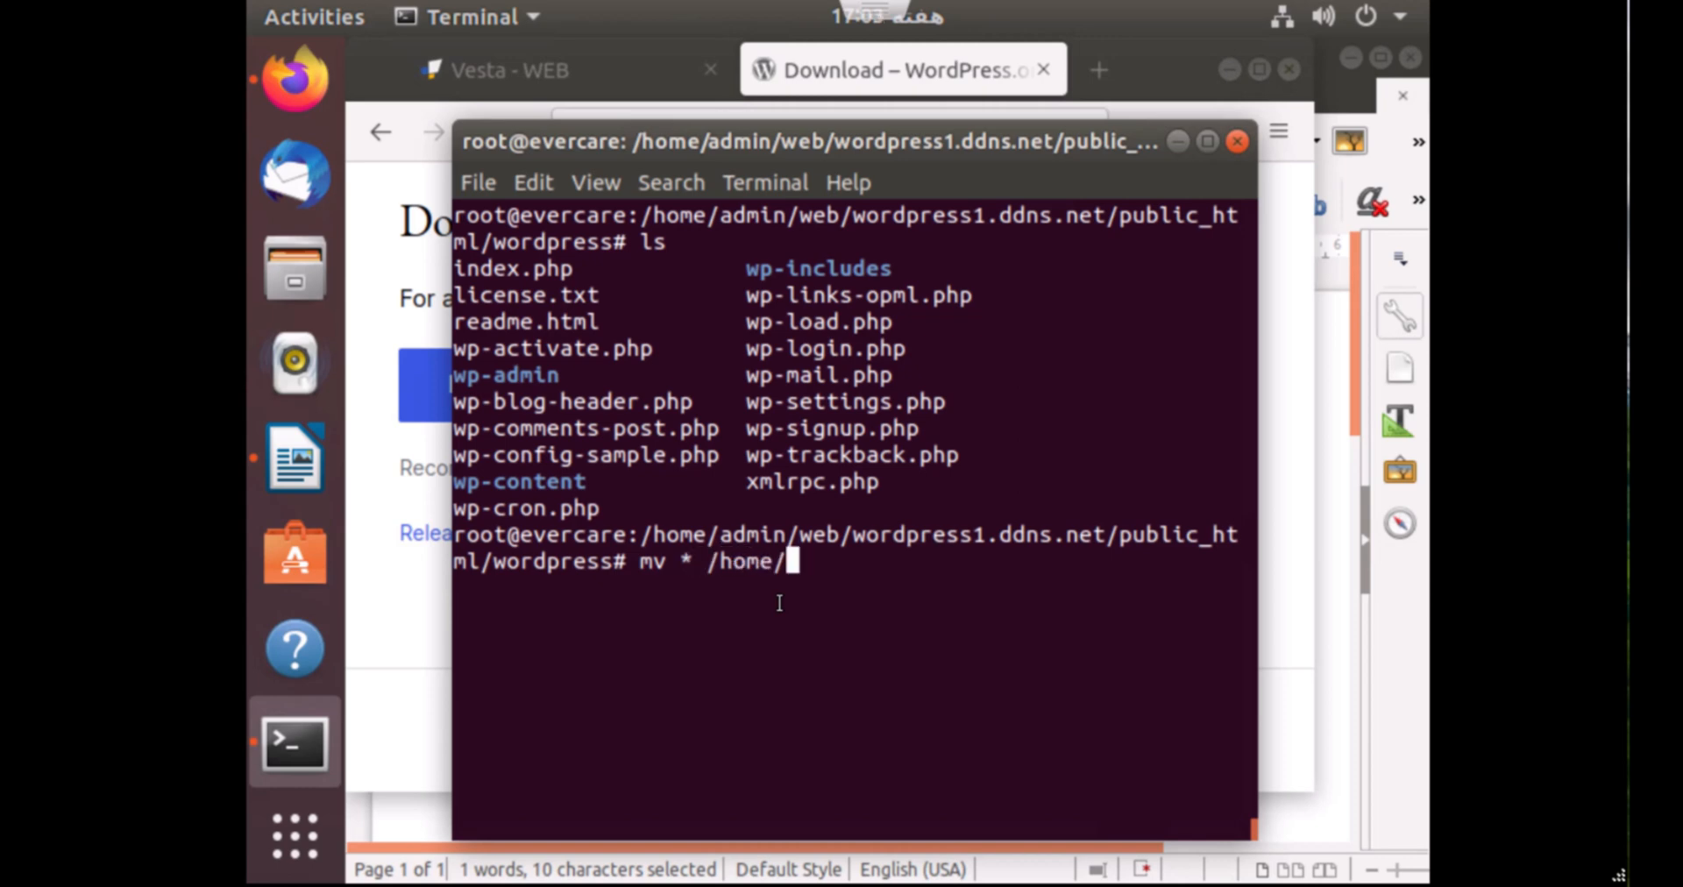
{"action": "type", "text": "admin/web/"}
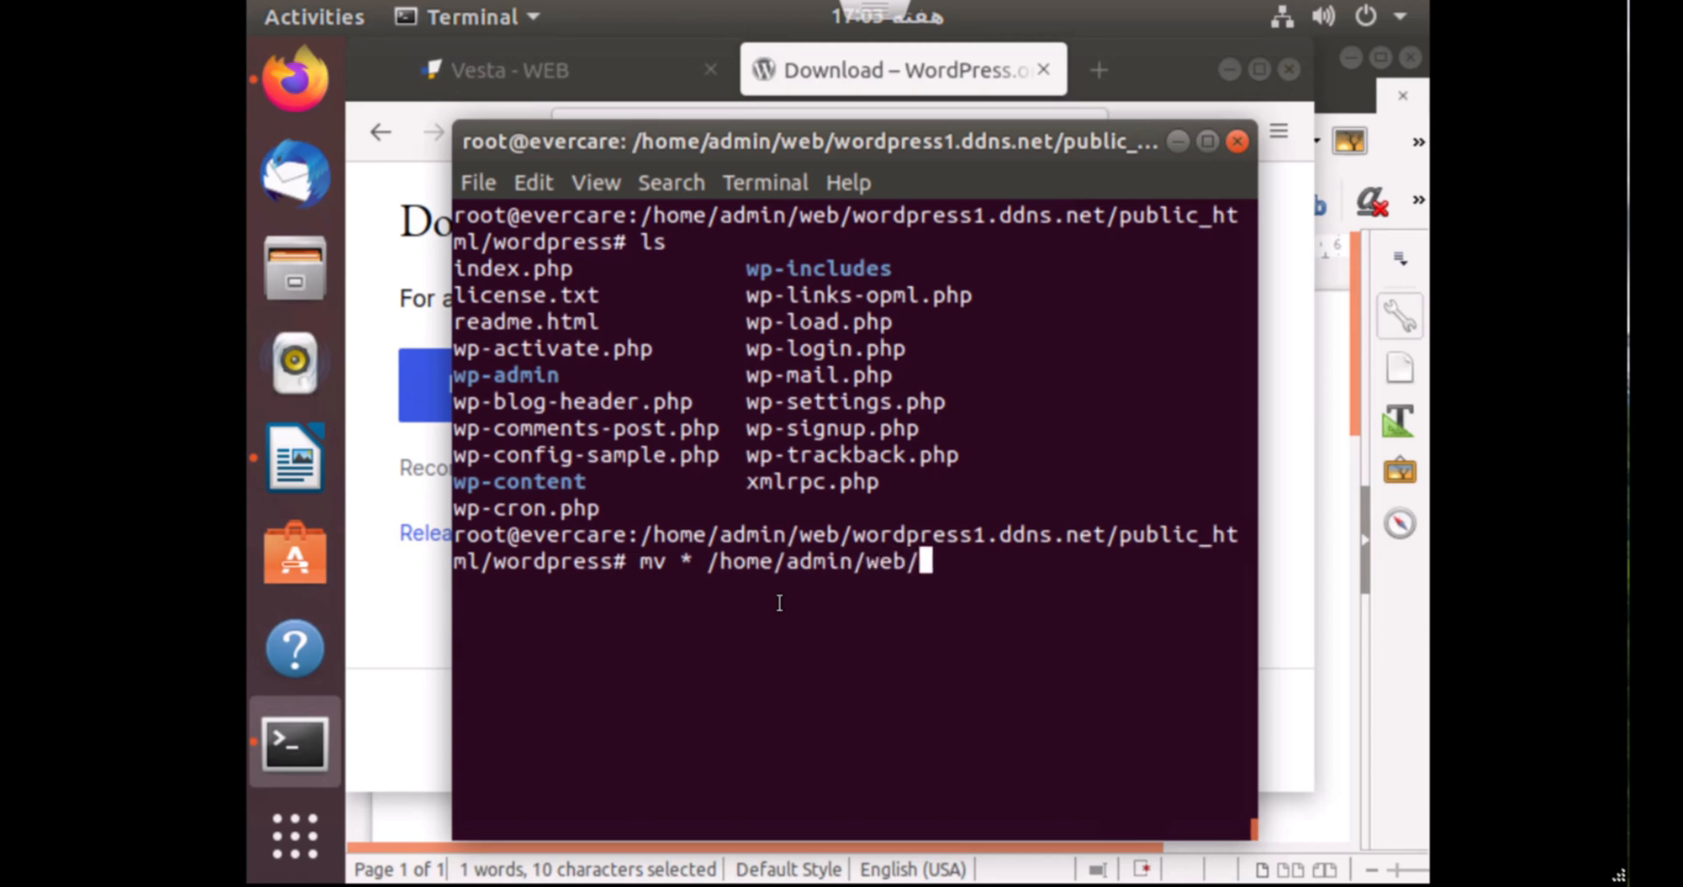
{"action": "key", "text": "Tab"}
{"action": "type", "text": "pou"}
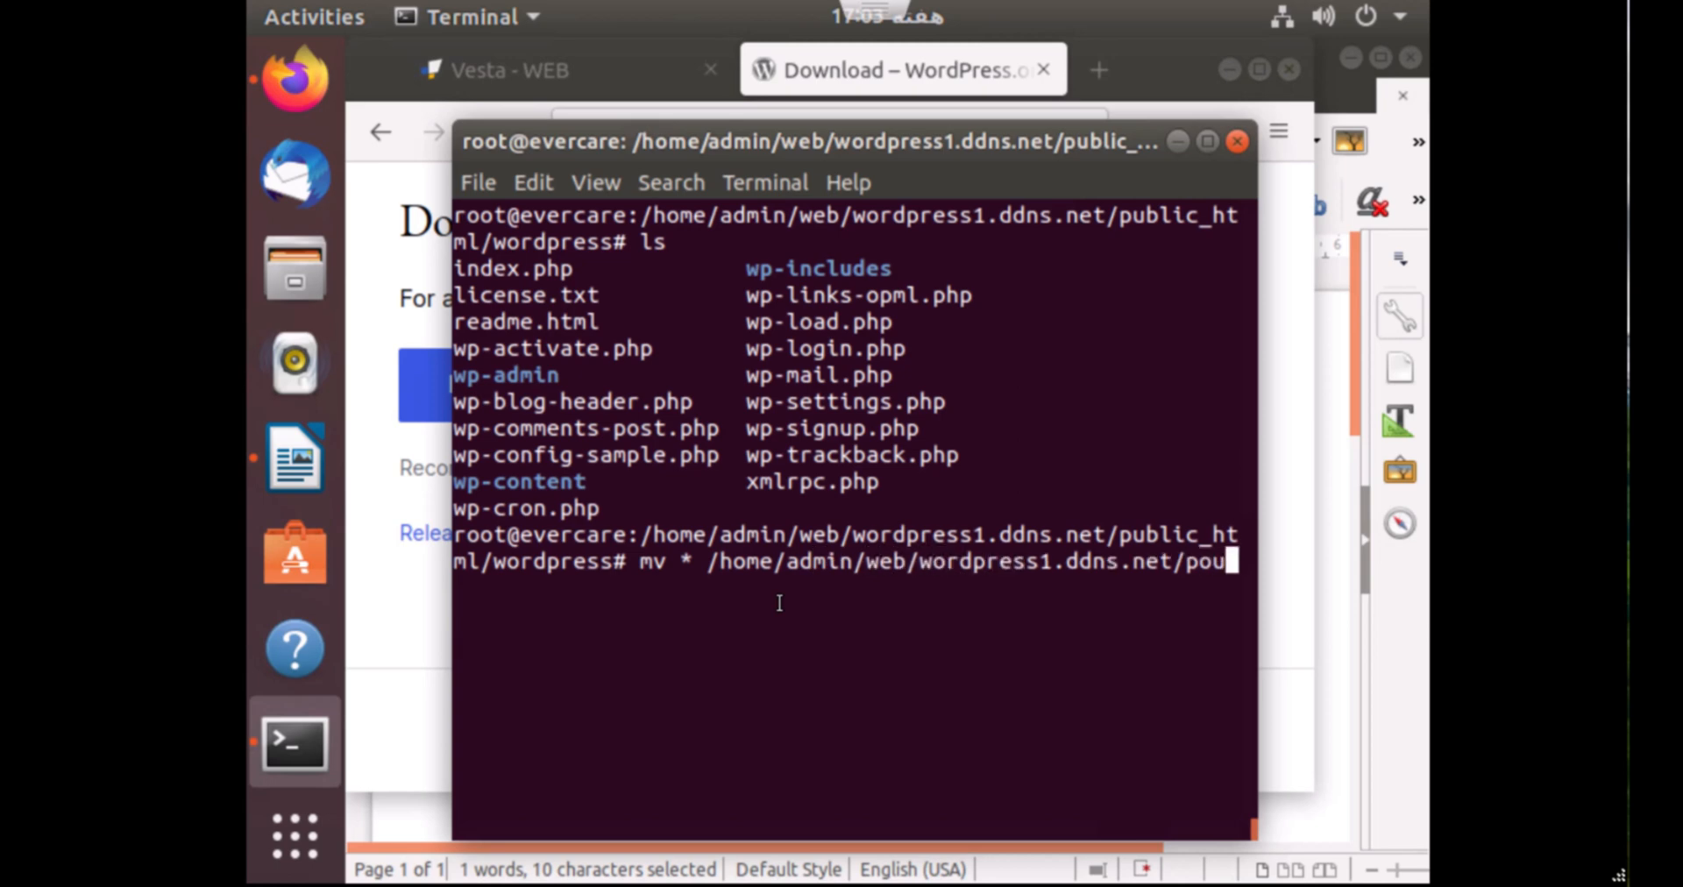
{"action": "key", "text": "BackSpace"}
{"action": "key", "text": "BackSpace"}
{"action": "type", "text": "ug"}
{"action": "key", "text": "Tab"}
{"action": "key", "text": "Return"}
{"action": "key", "text": "ctrl+l"}
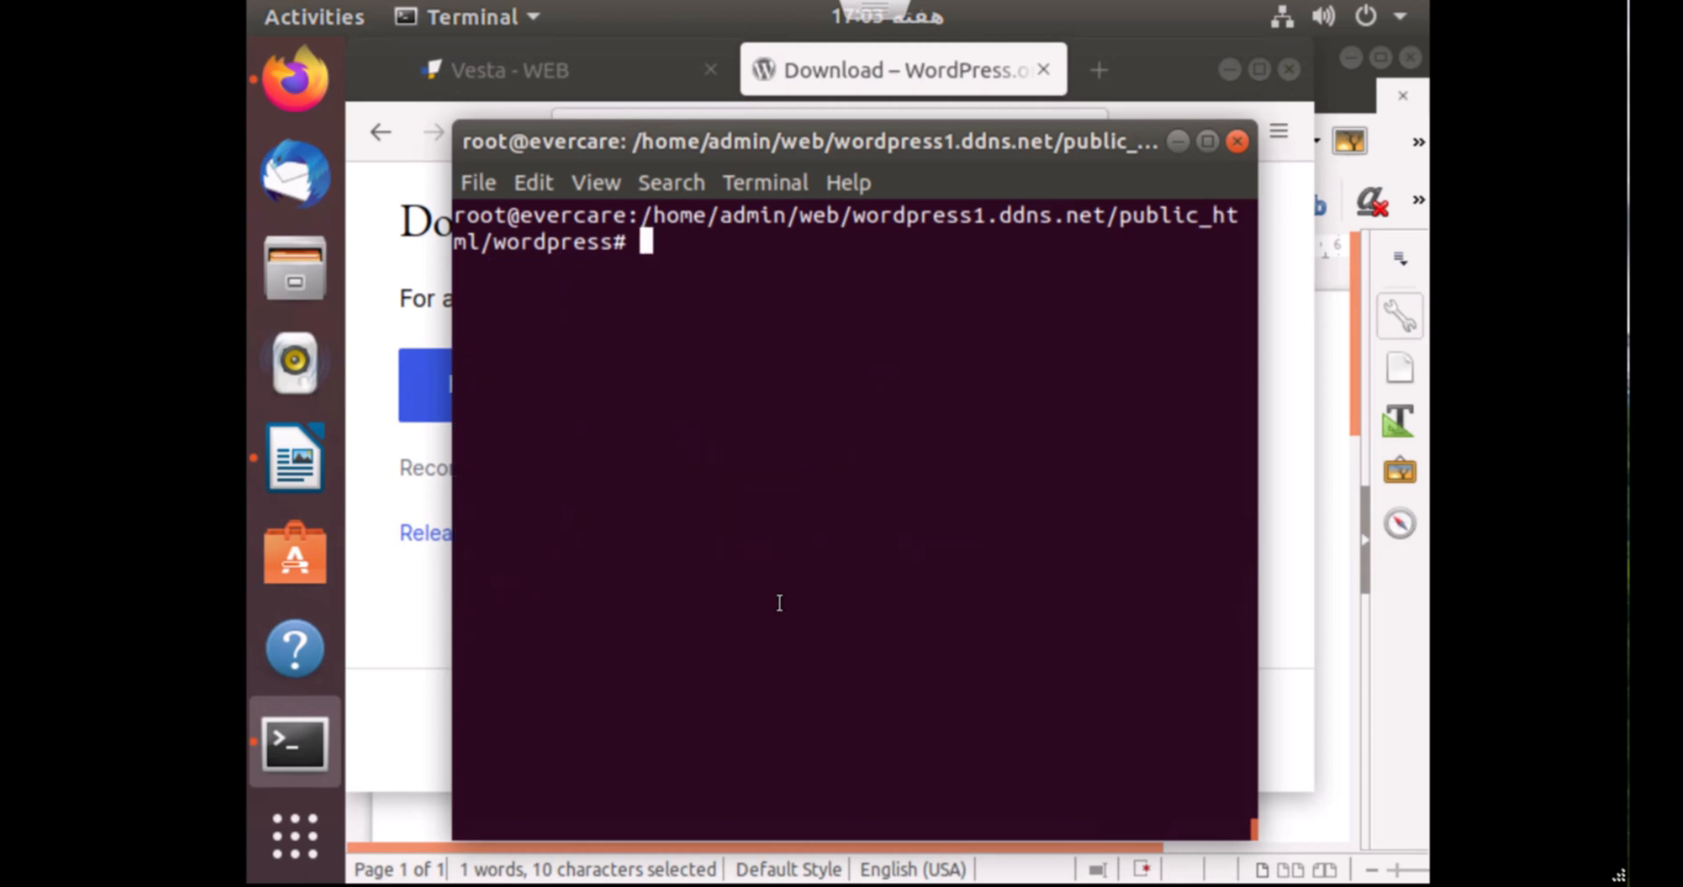
Go back up to public_html, check the moved files, and delete the leftover wordpress folder.
{"action": "type", "text": "cd .."}
{"action": "key", "text": "Return"}
{"action": "type", "text": "ls"}
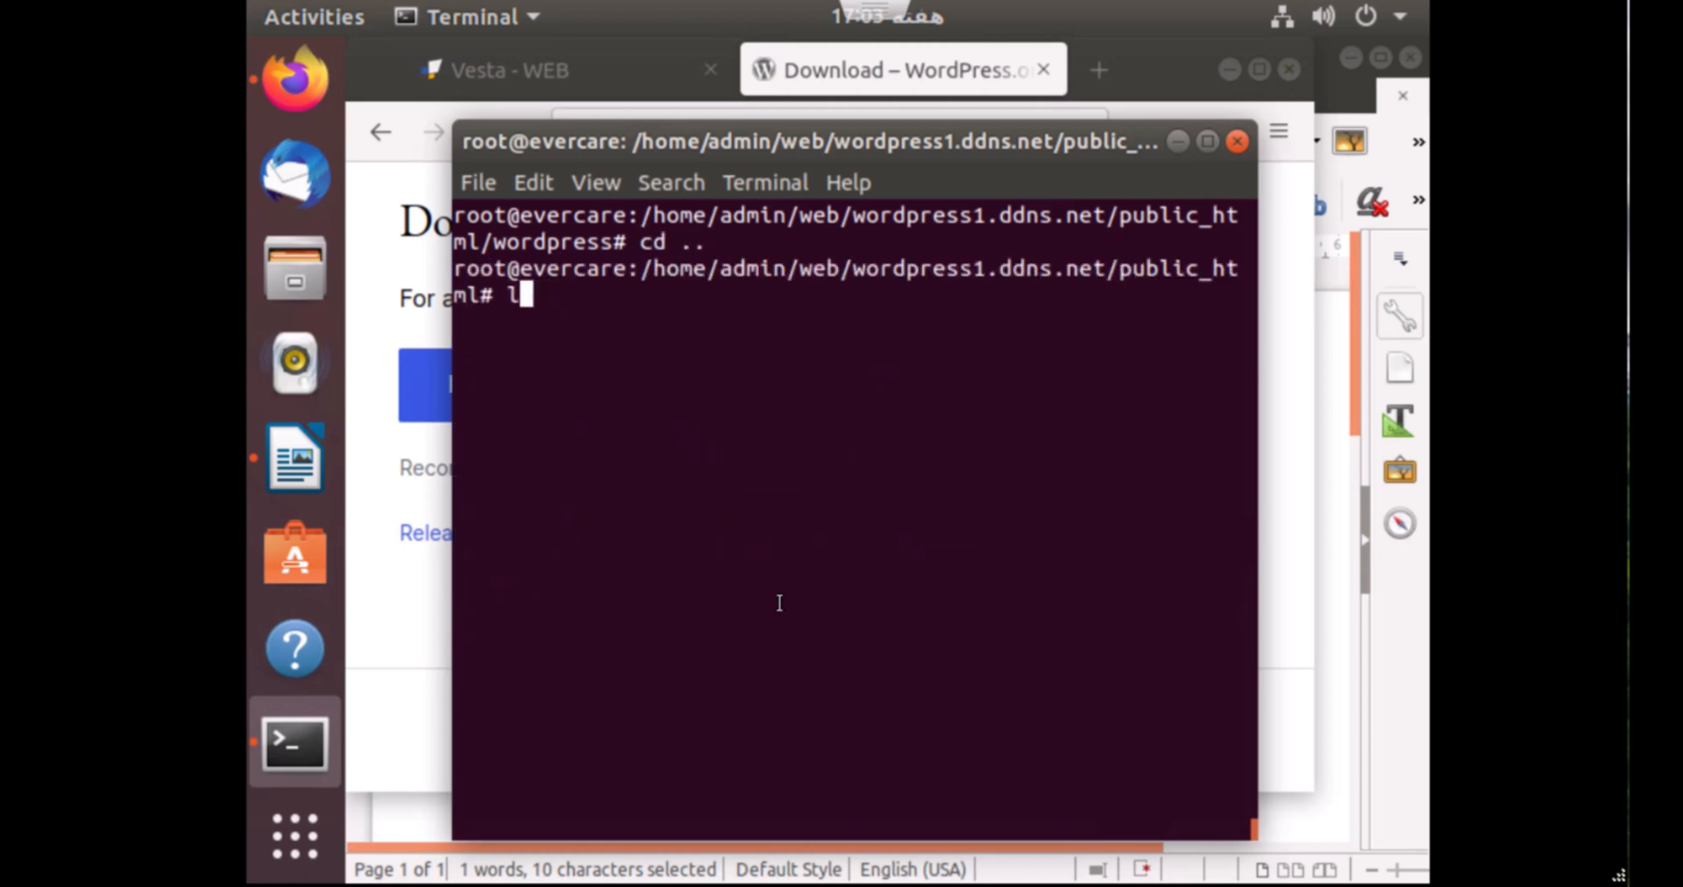
{"action": "key", "text": "Return"}
{"action": "type", "text": "rm -rf wo"}
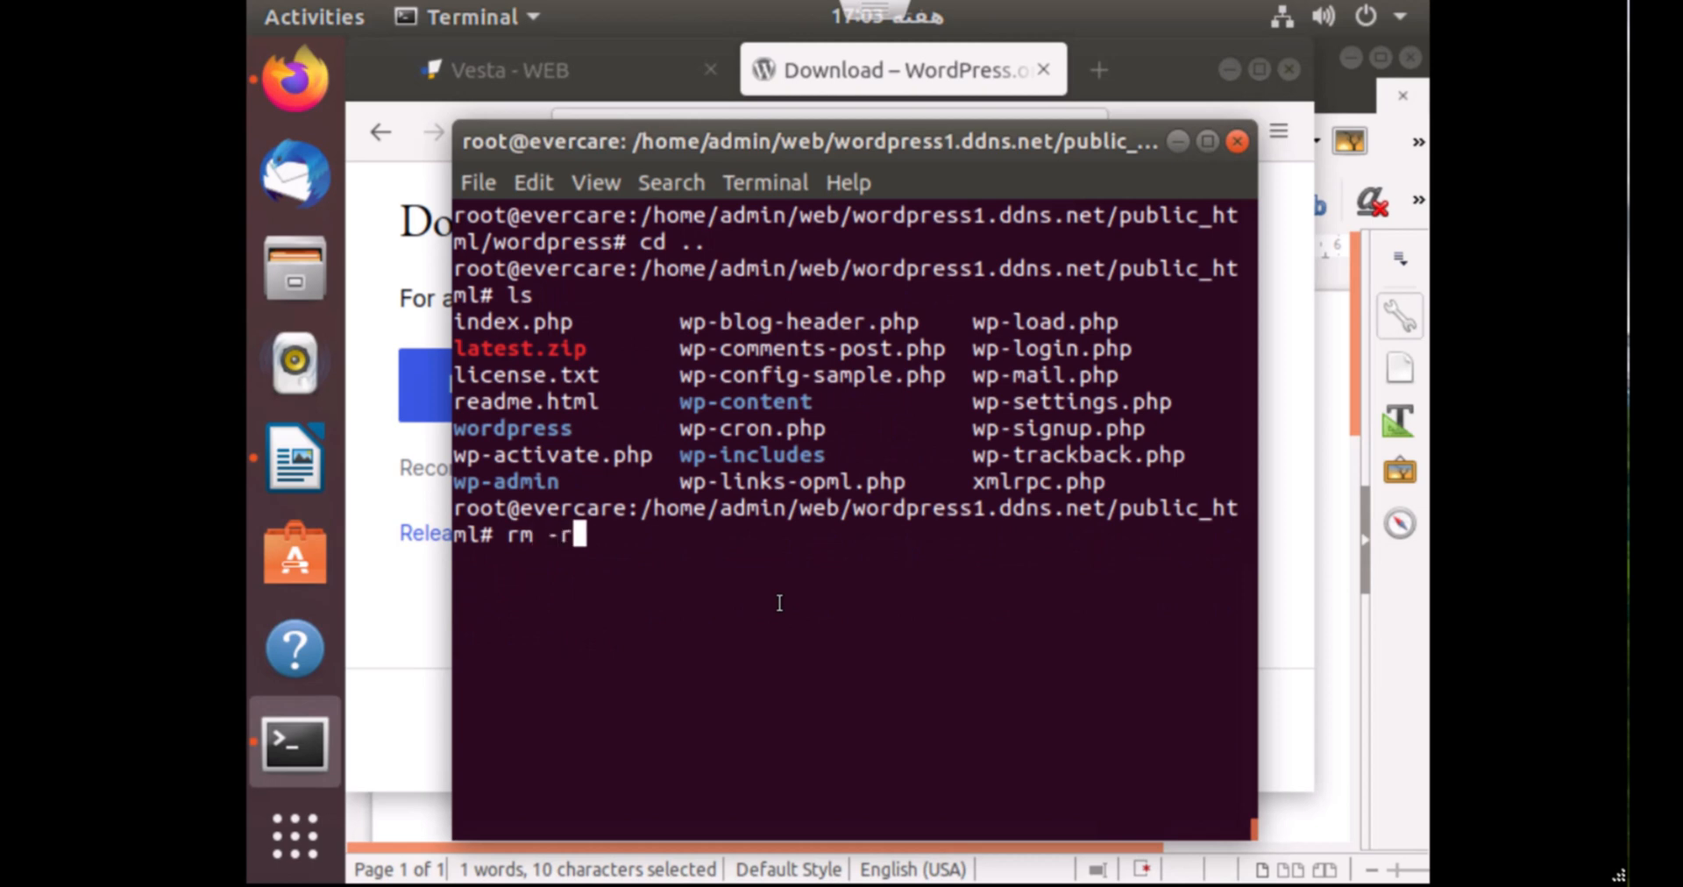
{"action": "key", "text": "Tab"}
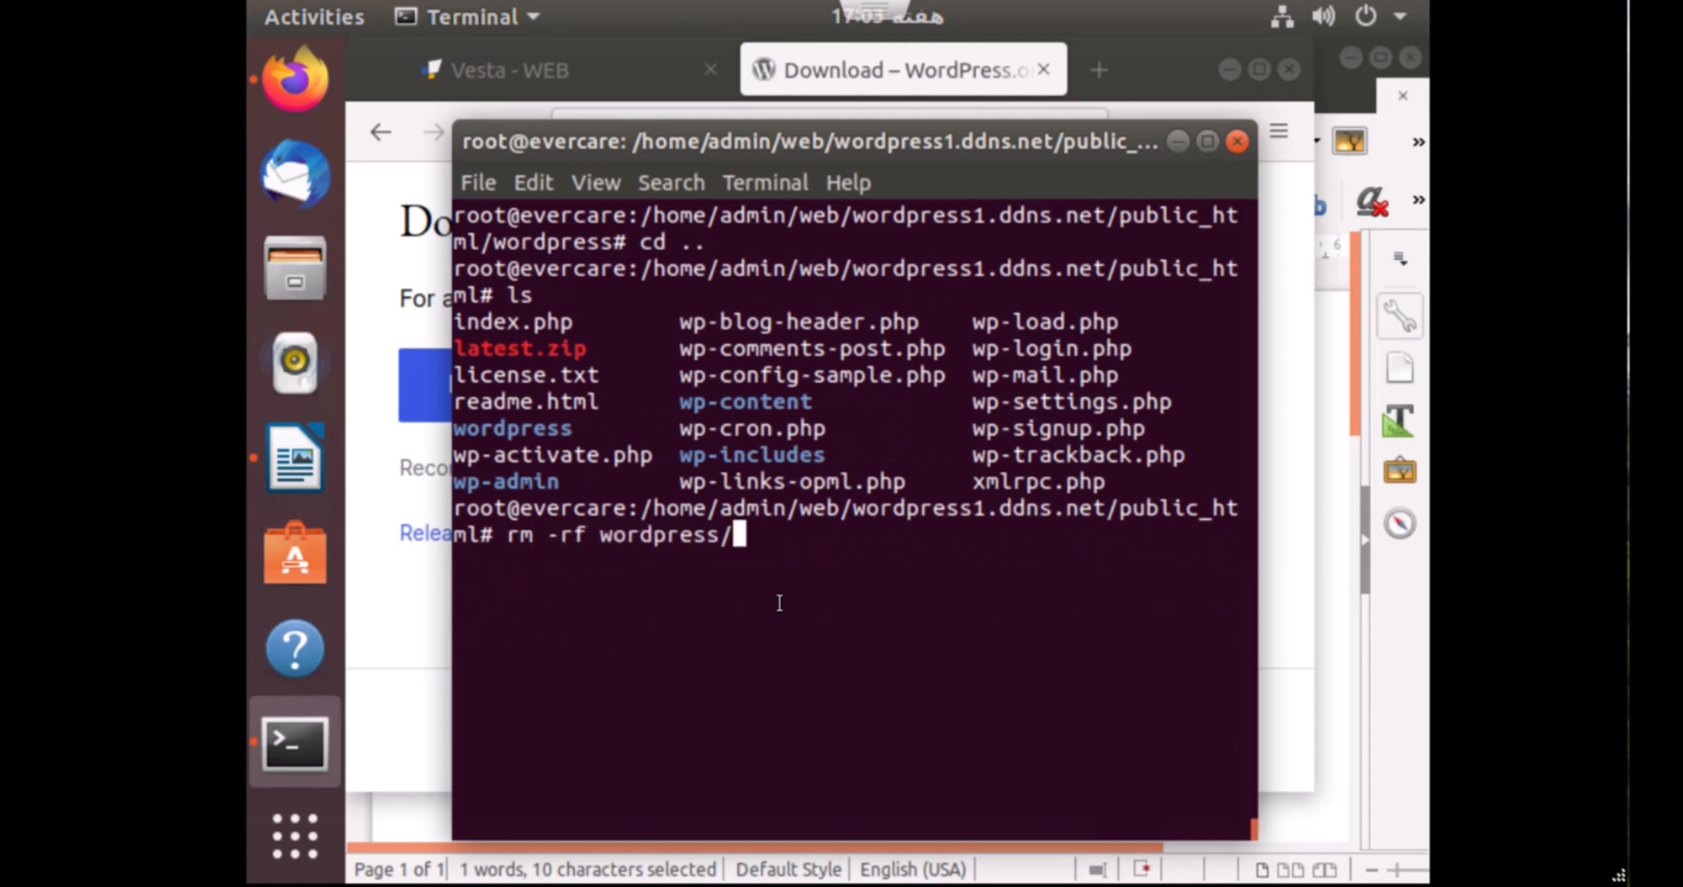
{"action": "key", "text": "Return"}
List the final contents of public_html, then bring Firefox back to the front.
{"action": "key", "text": "ctrl+l"}
{"action": "type", "text": "lsl"}
{"action": "key", "text": "BackSpace"}
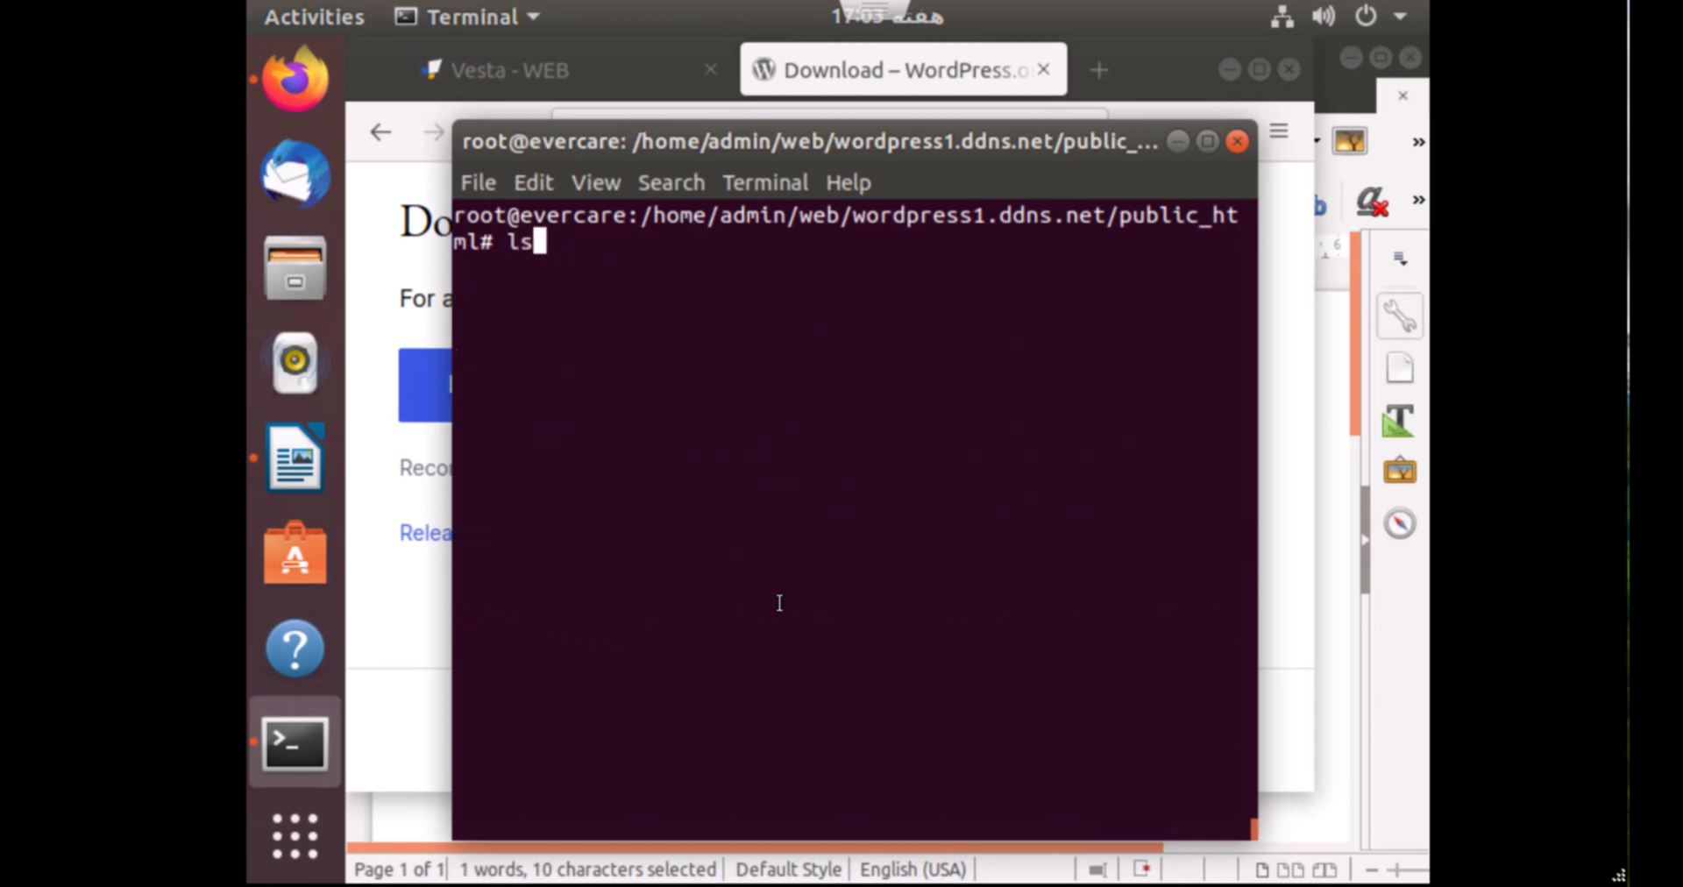
{"action": "key", "text": "BackSpace"}
{"action": "type", "text": "s"}
{"action": "key", "text": "Return"}
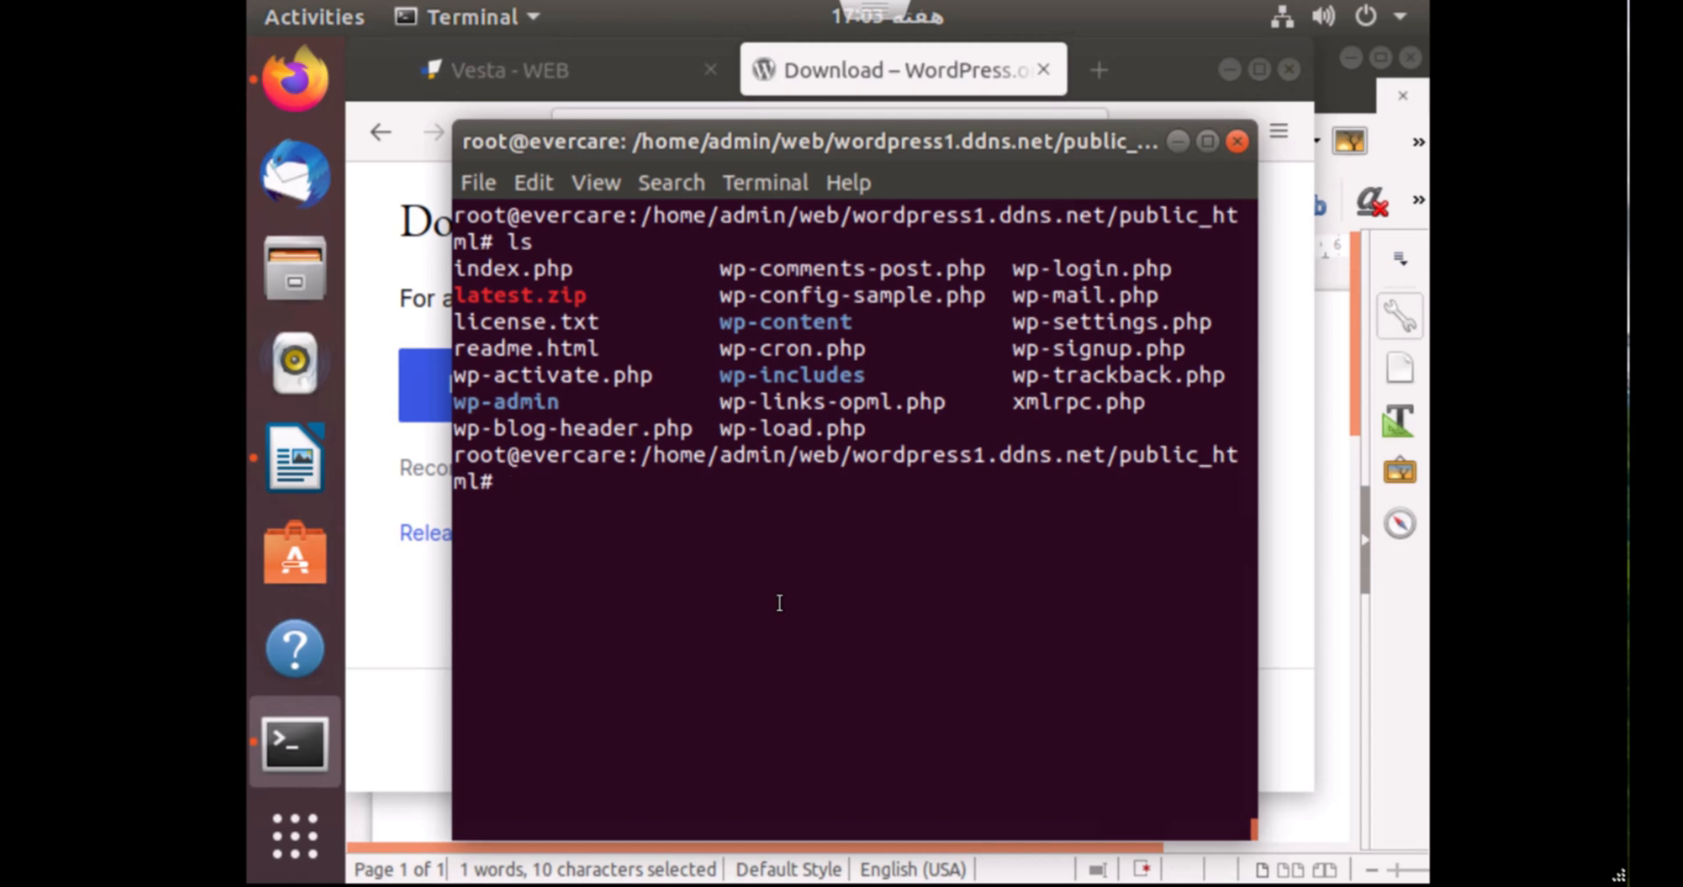
{"action": "left_click", "coordinate": [407, 265]}
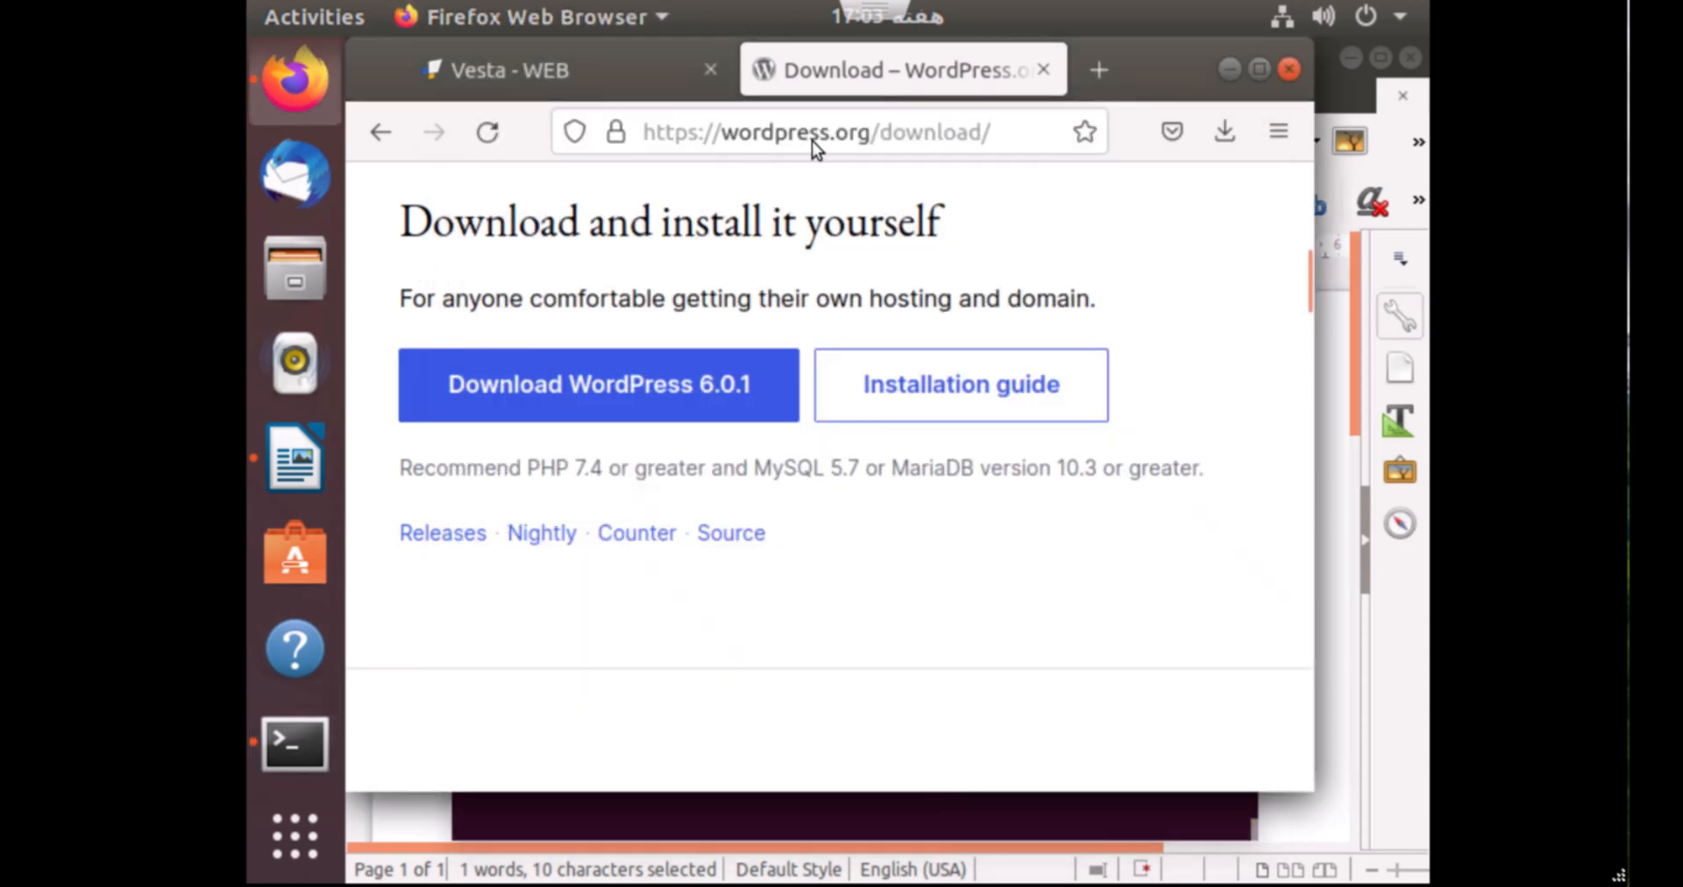
Load the wordpress1.ddns.net site in Firefox to reach the WordPress setup page.
{"action": "left_click", "coordinate": [882, 134]}
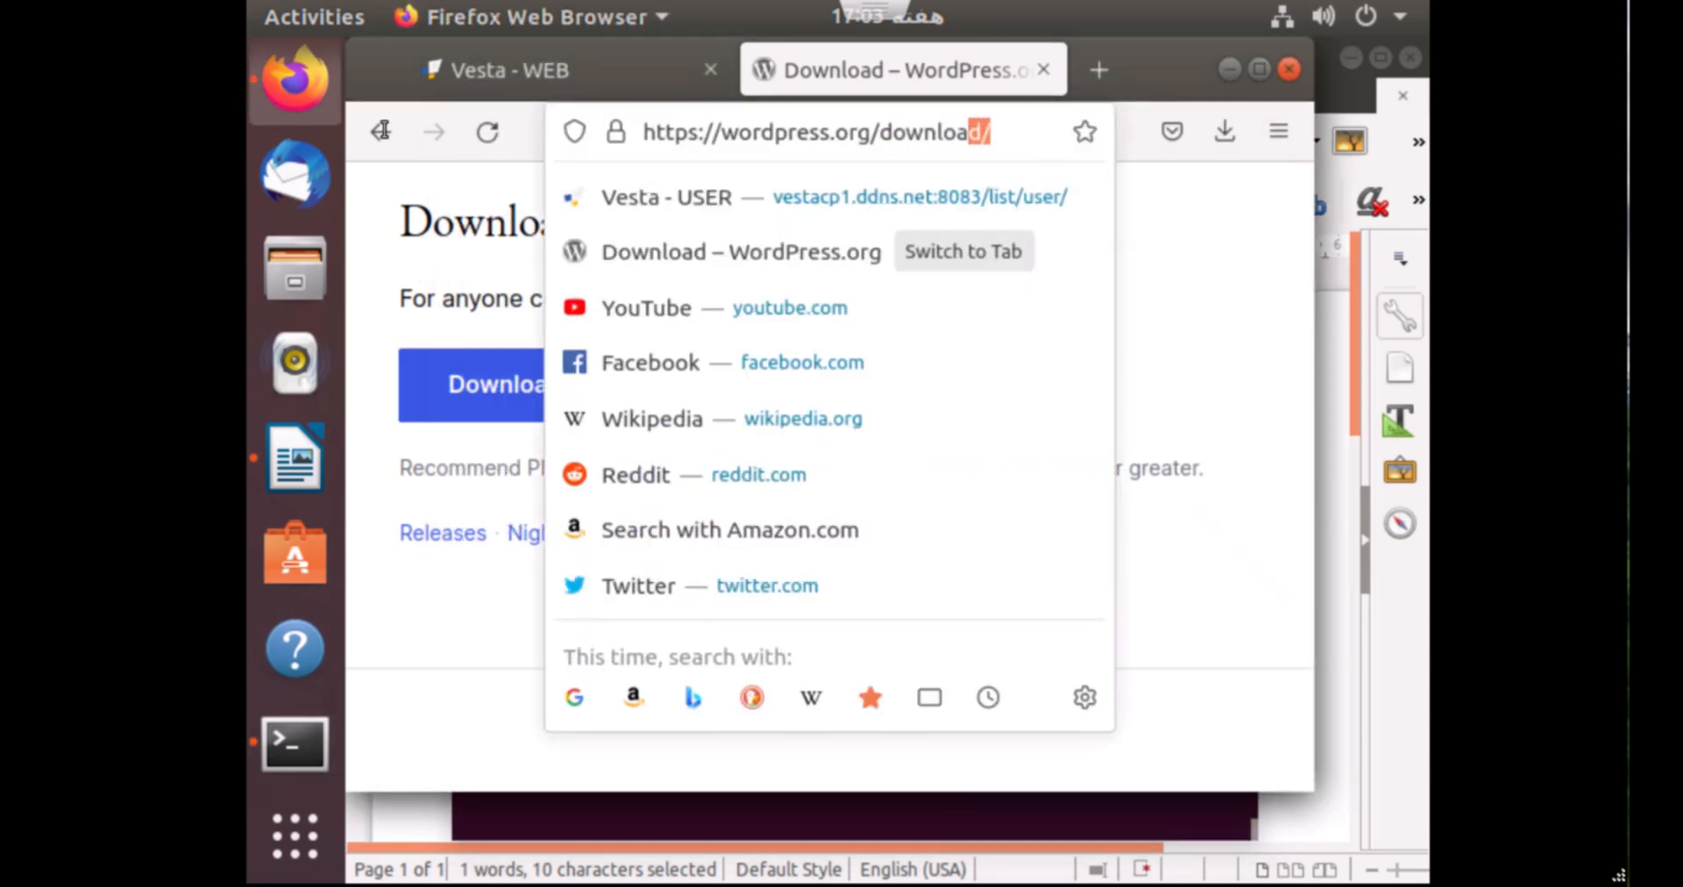
{"action": "type", "text": "wordpr"}
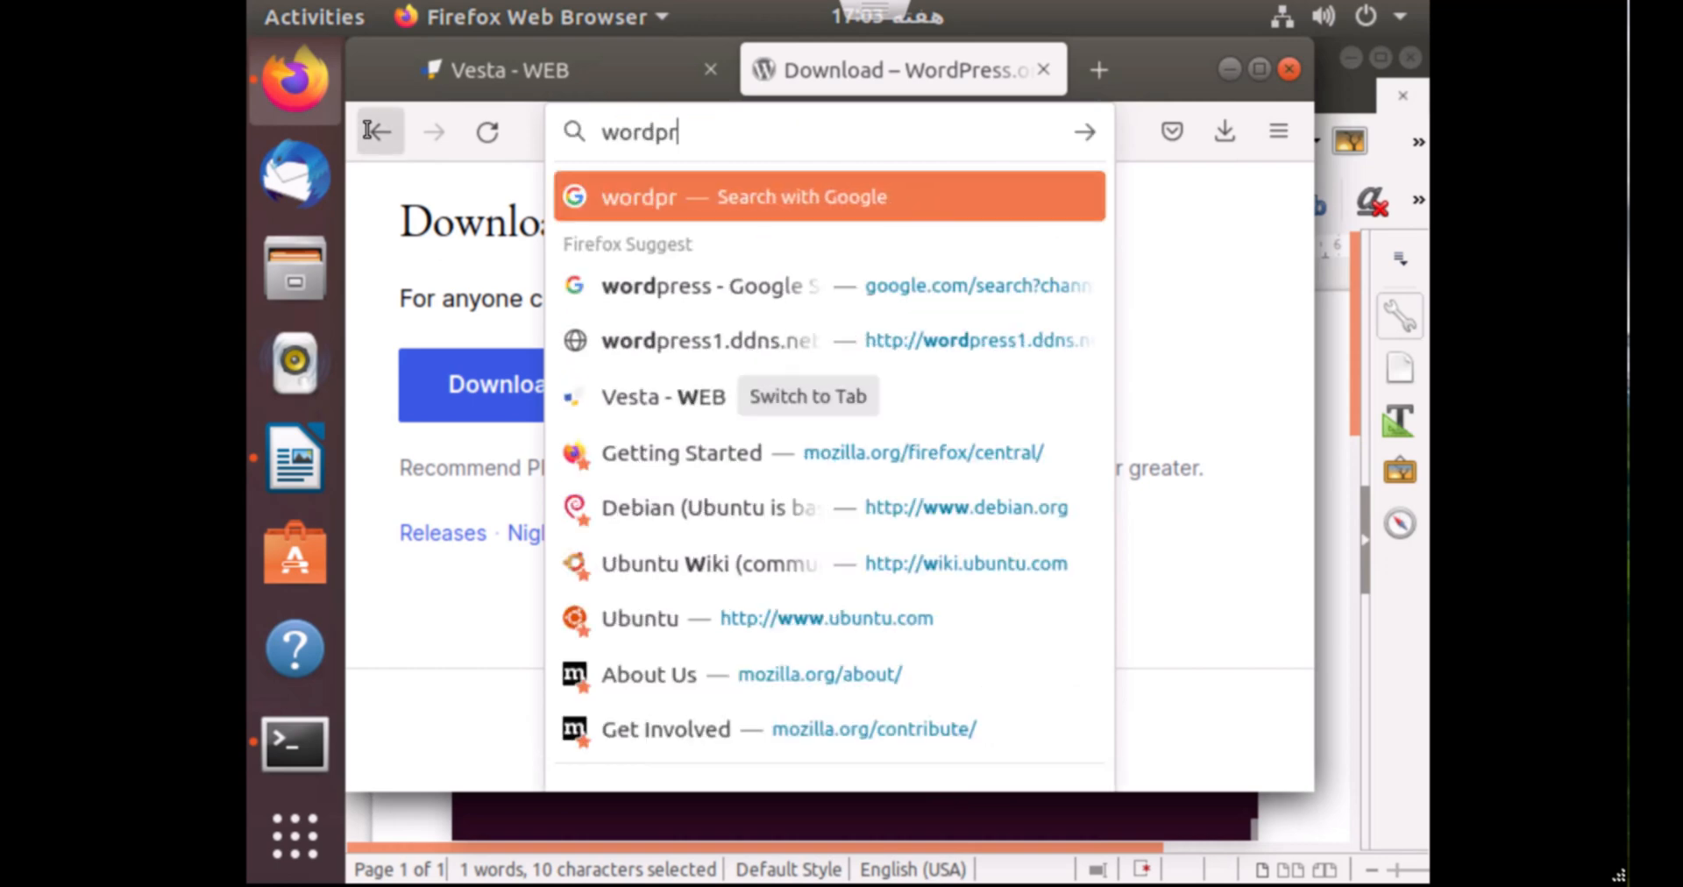
{"action": "type", "text": "ess.ddns.net"}
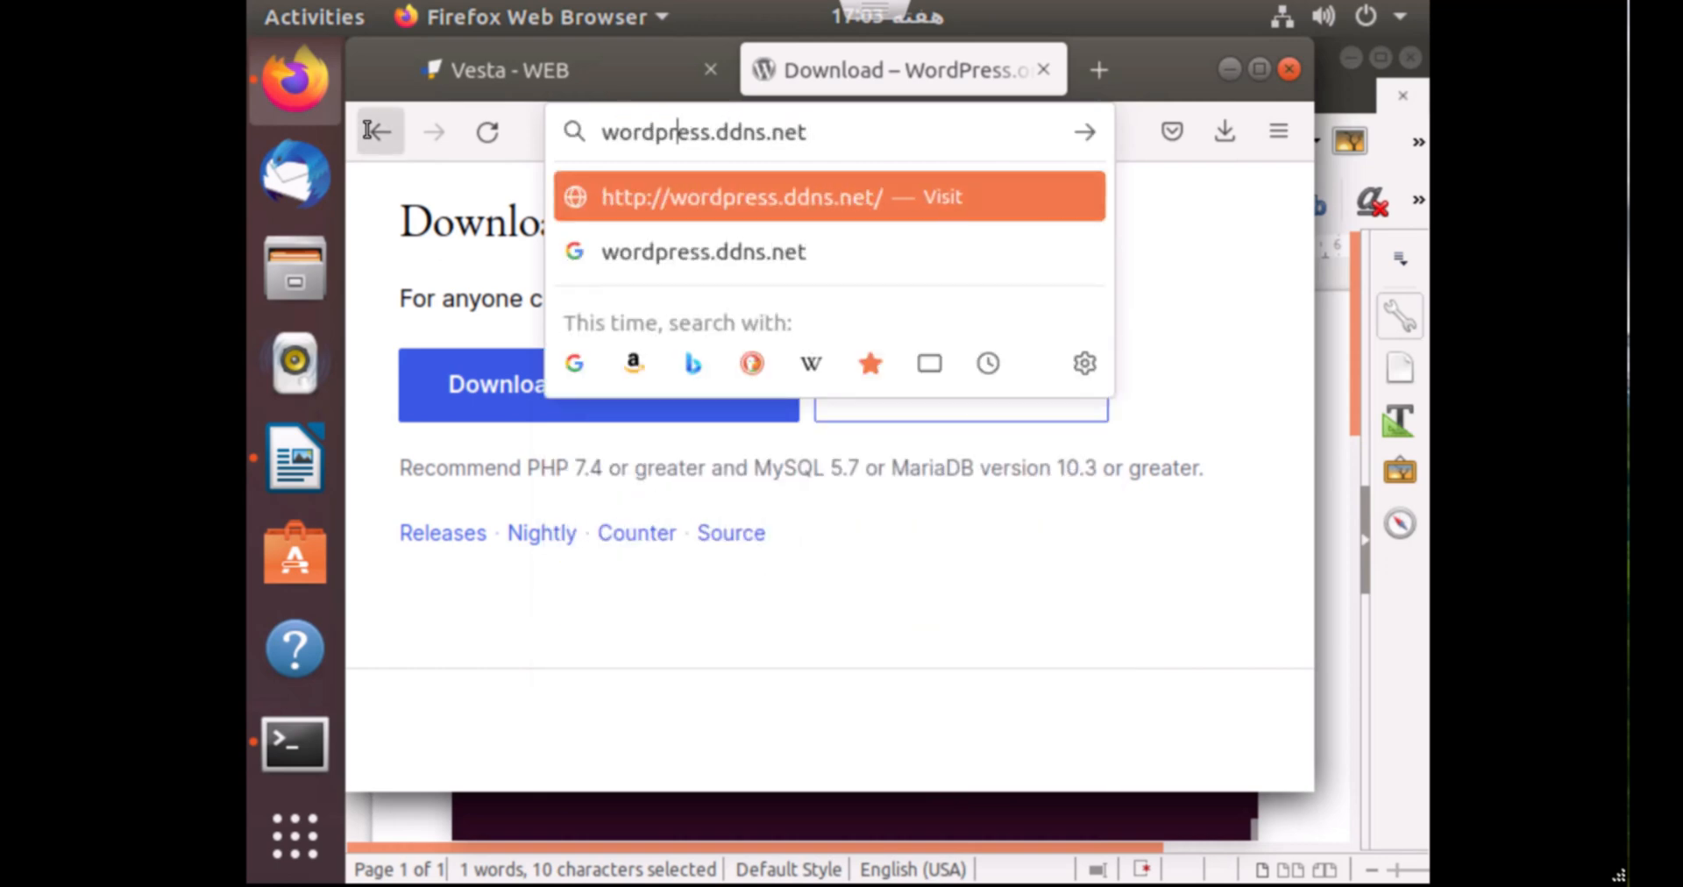
{"action": "type", "text": "1"}
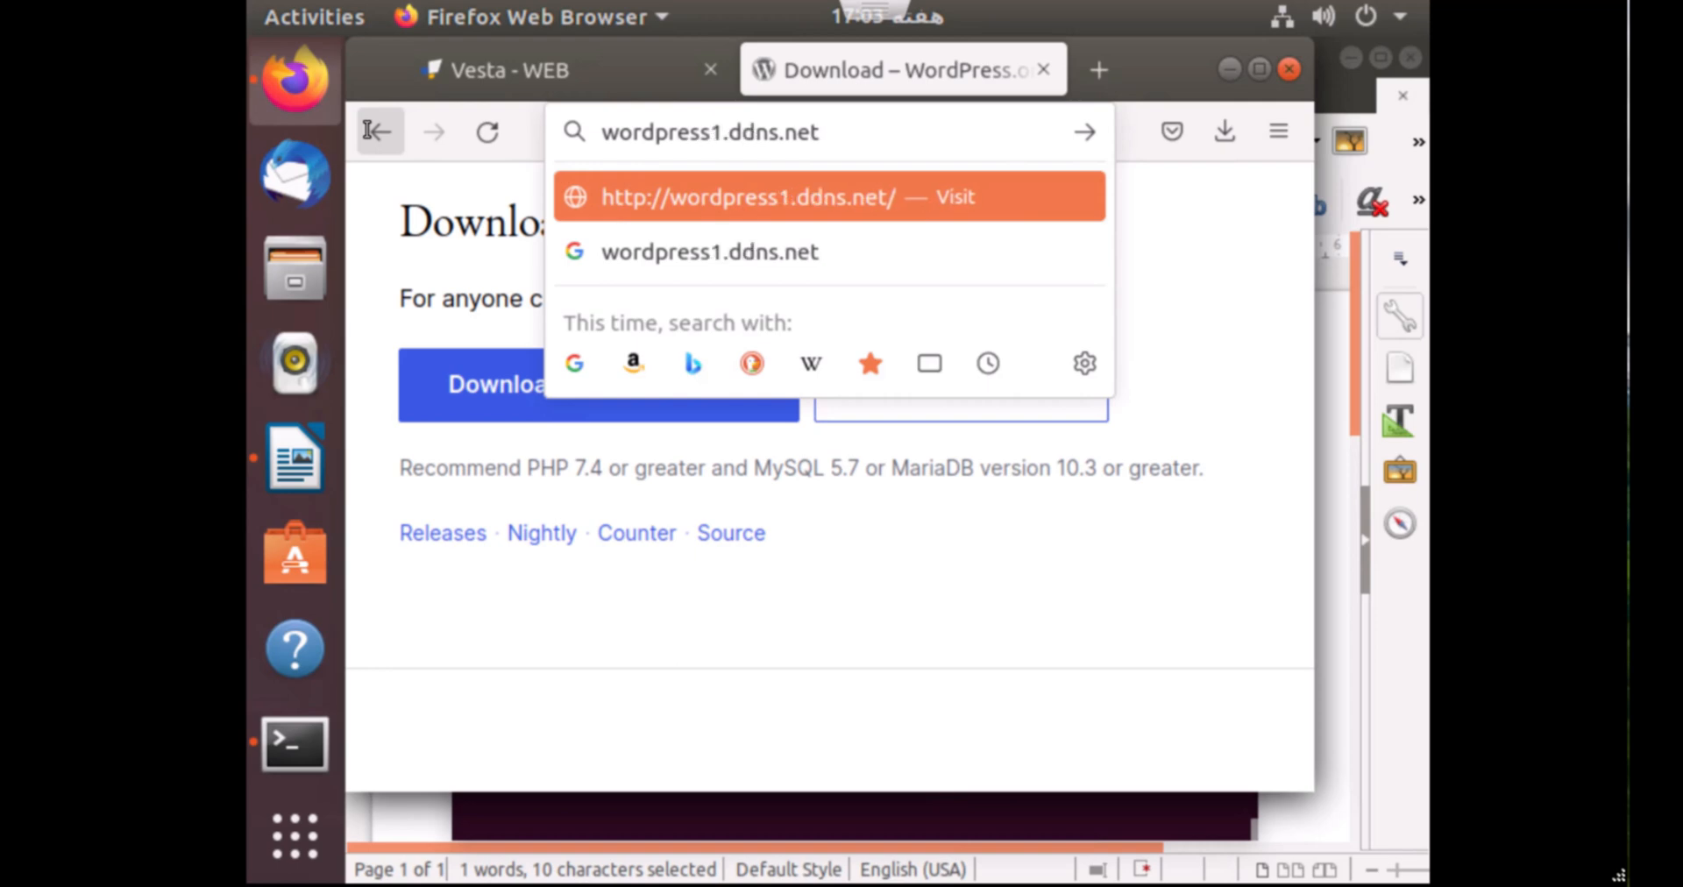
{"action": "key", "text": "Return"}
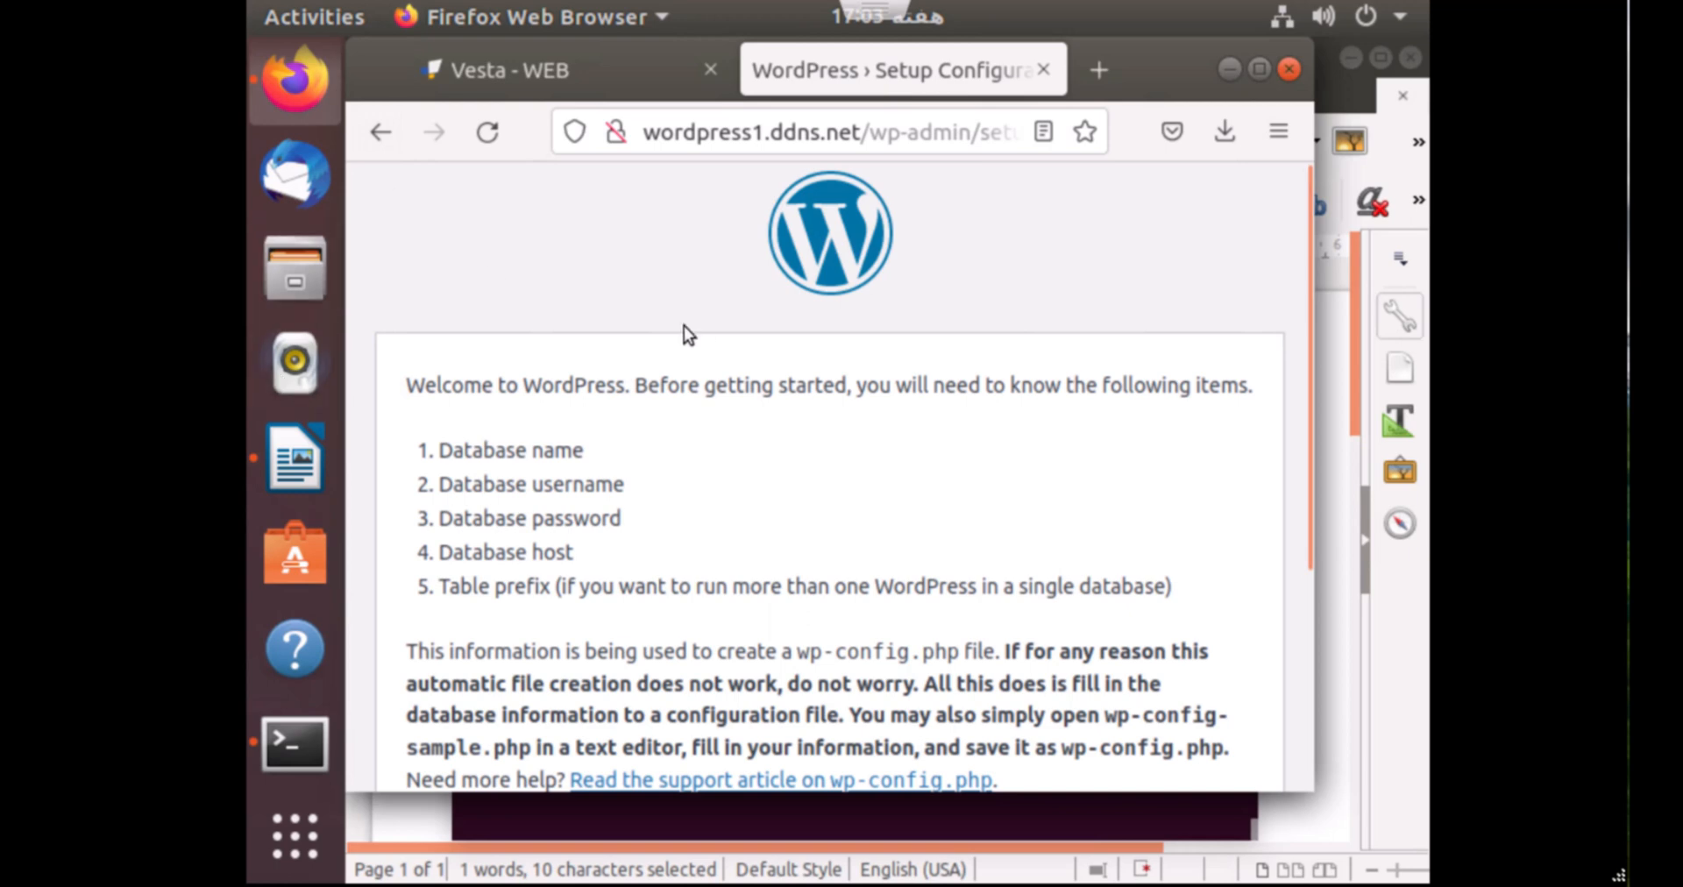
{"action": "scroll", "coordinate": [785, 394], "scroll_direction": "down", "scroll_amount": 3}
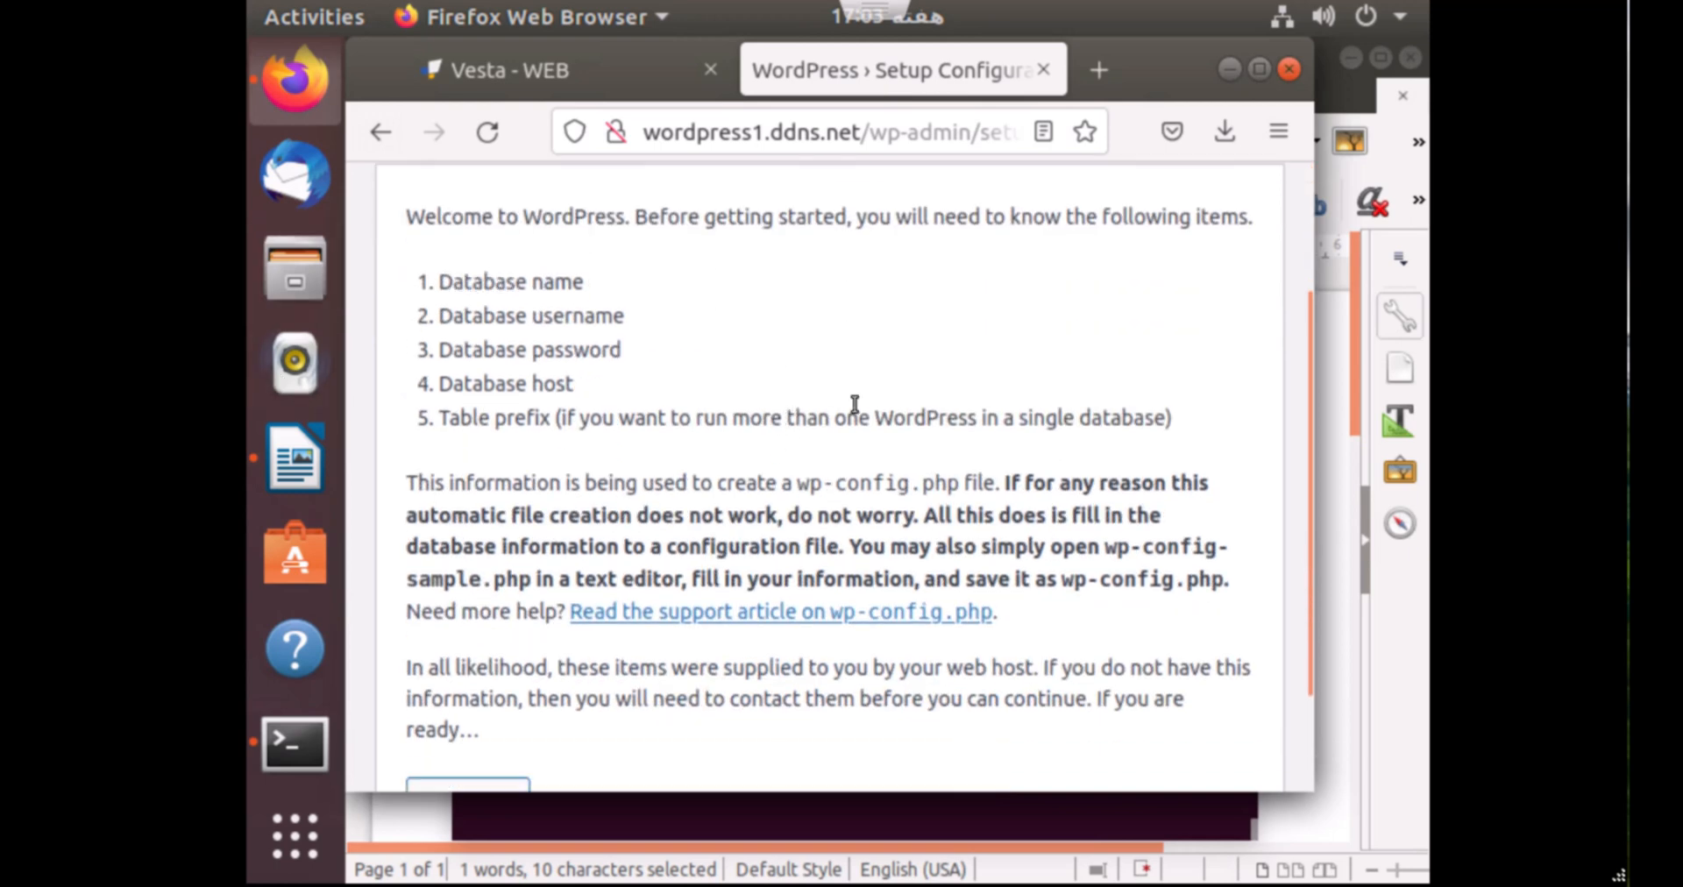
{"action": "scroll", "coordinate": [855, 403], "scroll_direction": "up", "scroll_amount": 3}
{"action": "scroll", "coordinate": [1257, 707], "scroll_direction": "down", "scroll_amount": 3}
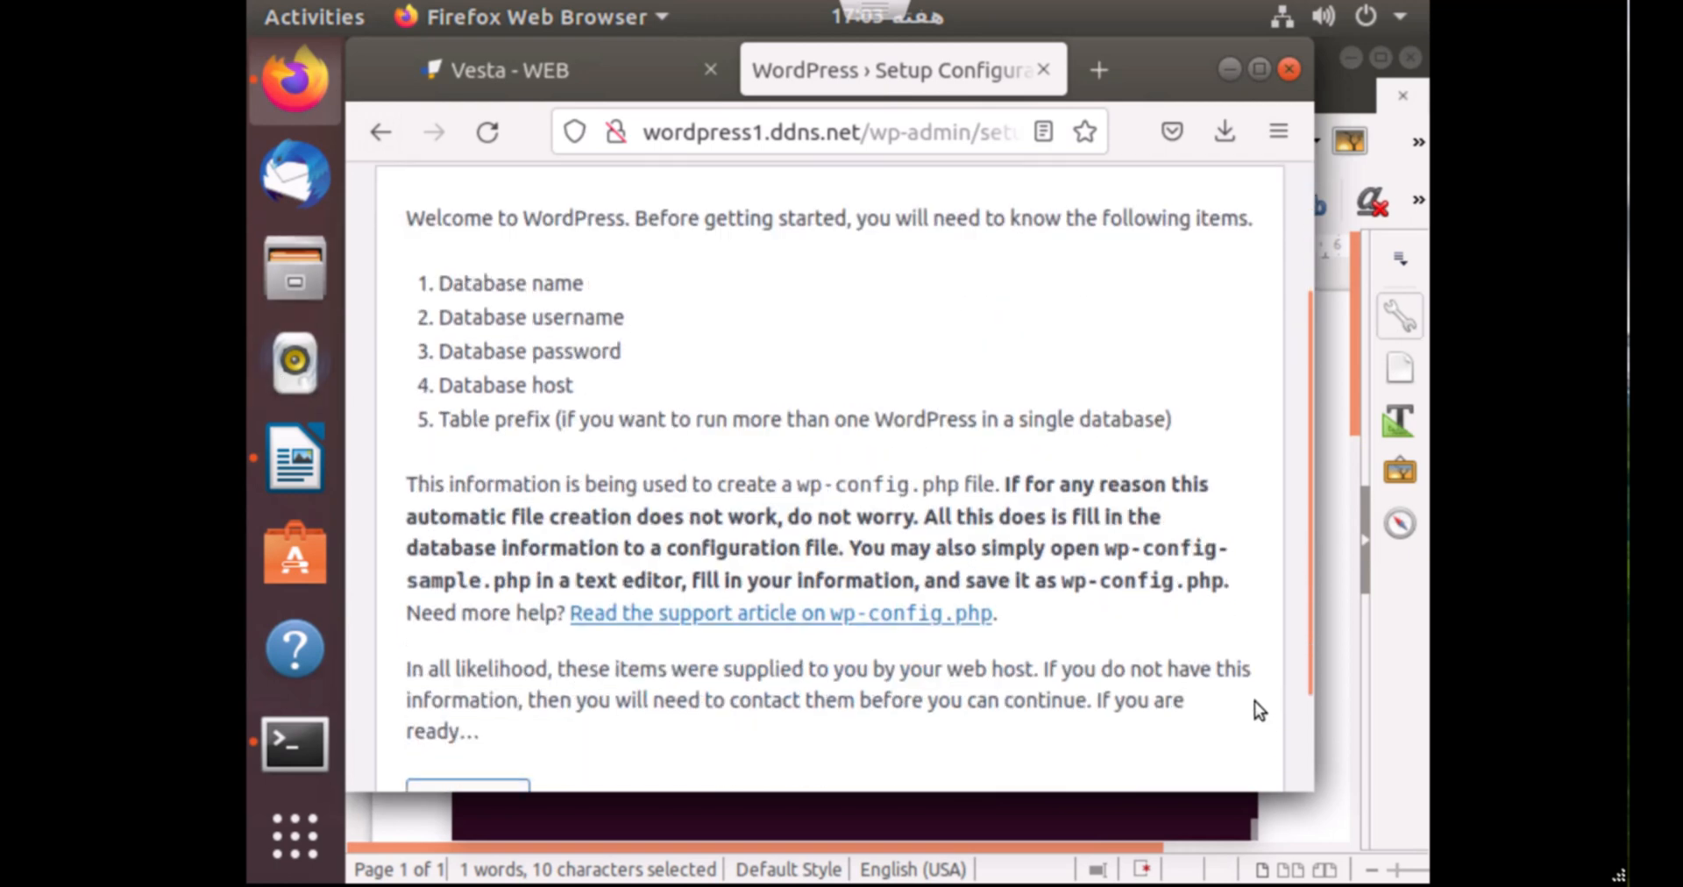
Maximise Firefox and choose "Let's go!" to reach the database connection form.
{"action": "left_click", "coordinate": [1259, 70]}
{"action": "scroll", "coordinate": [876, 491], "scroll_direction": "down", "scroll_amount": 3}
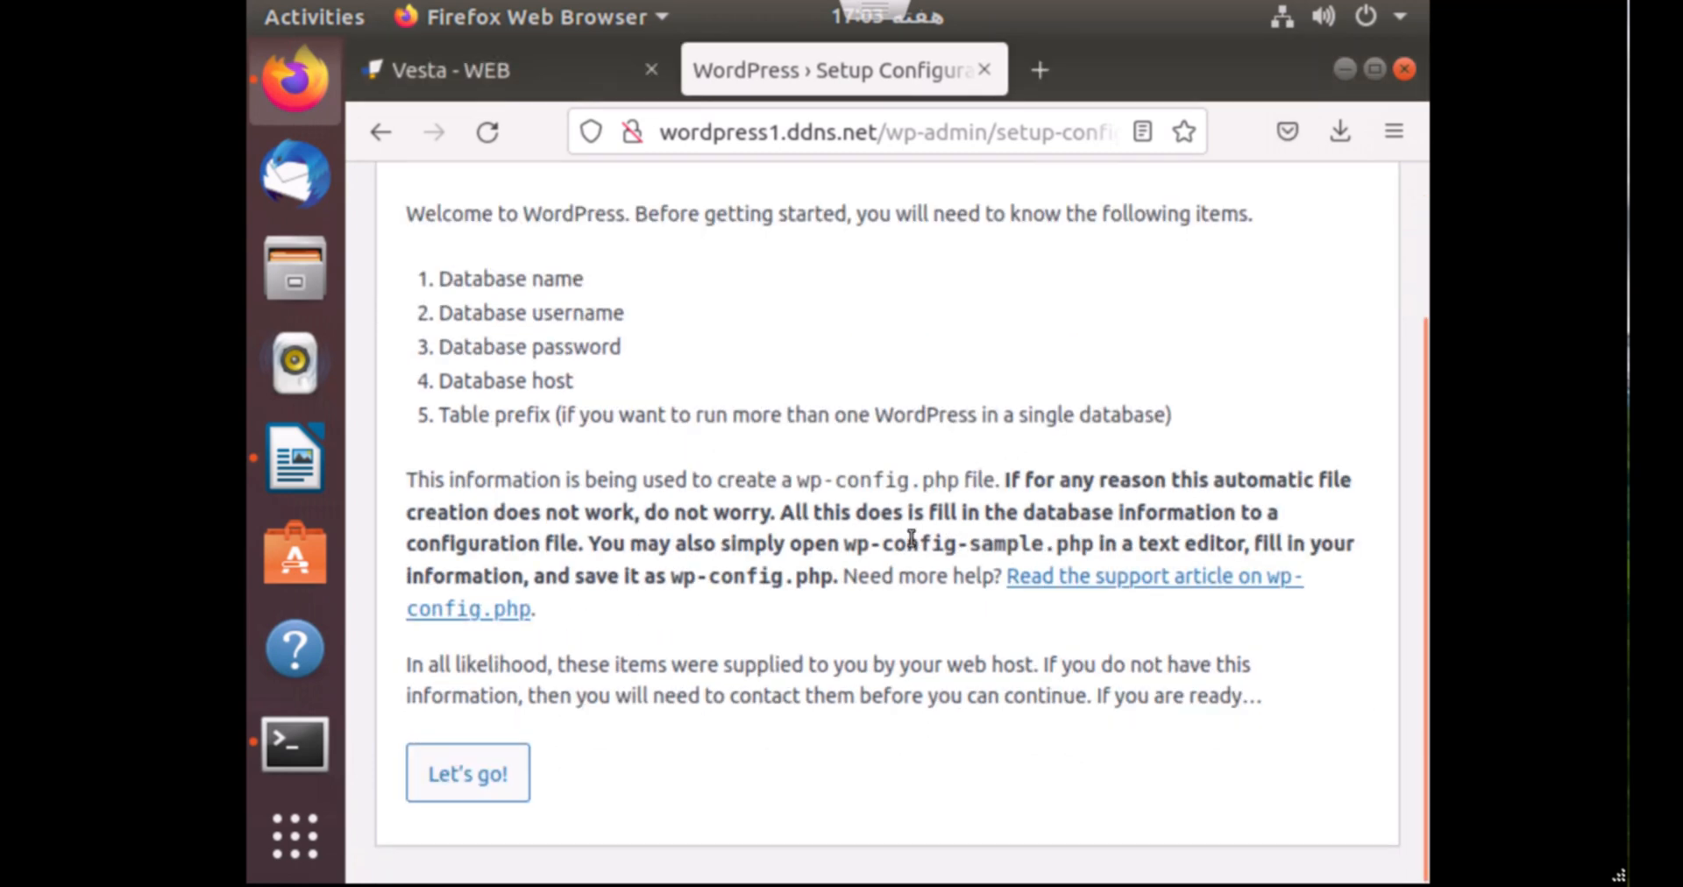
{"action": "scroll", "coordinate": [891, 550], "scroll_direction": "up", "scroll_amount": 3}
{"action": "scroll", "coordinate": [891, 552], "scroll_direction": "down", "scroll_amount": 3}
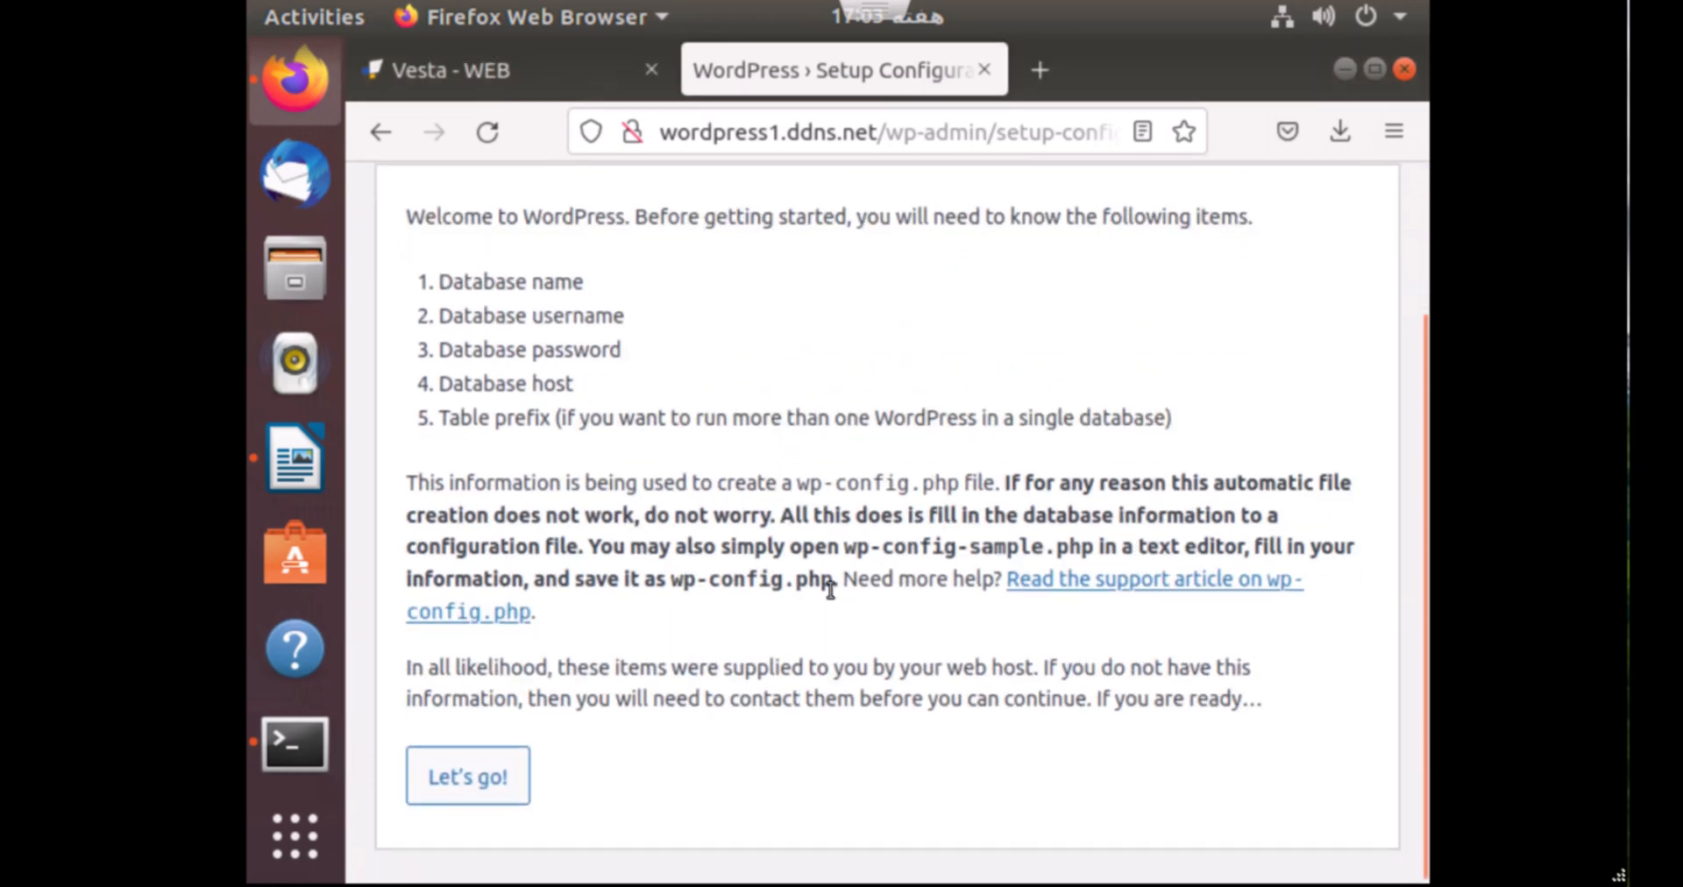
{"action": "left_click", "coordinate": [493, 780]}
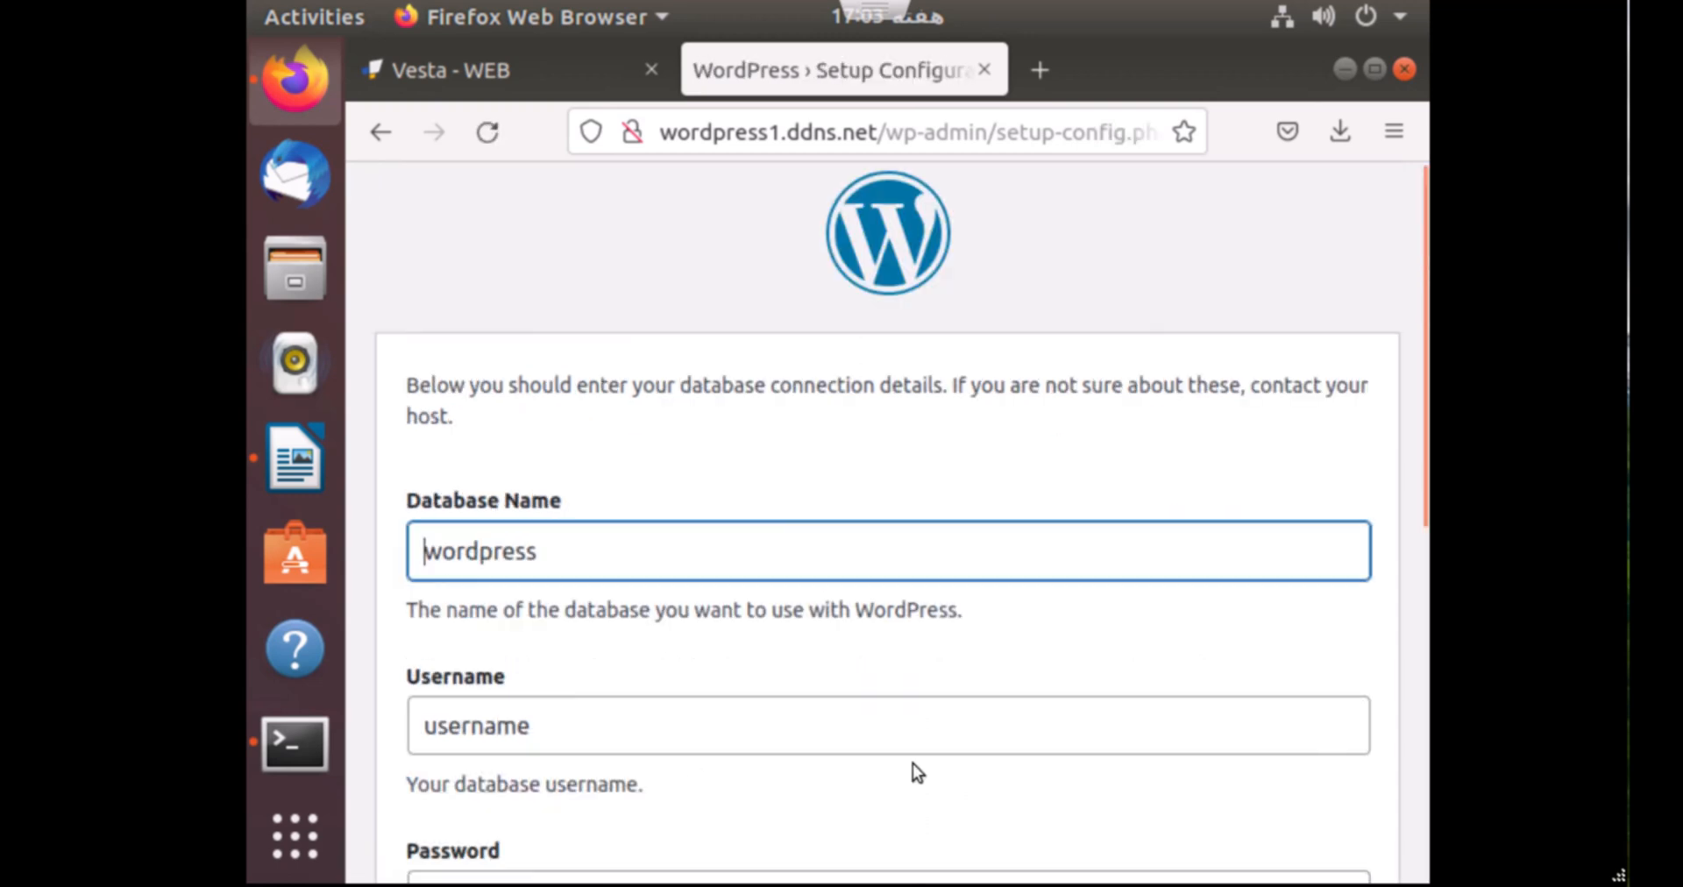
{"action": "scroll", "coordinate": [857, 631], "scroll_direction": "down", "scroll_amount": 3}
{"action": "scroll", "coordinate": [851, 644], "scroll_direction": "down", "scroll_amount": 3}
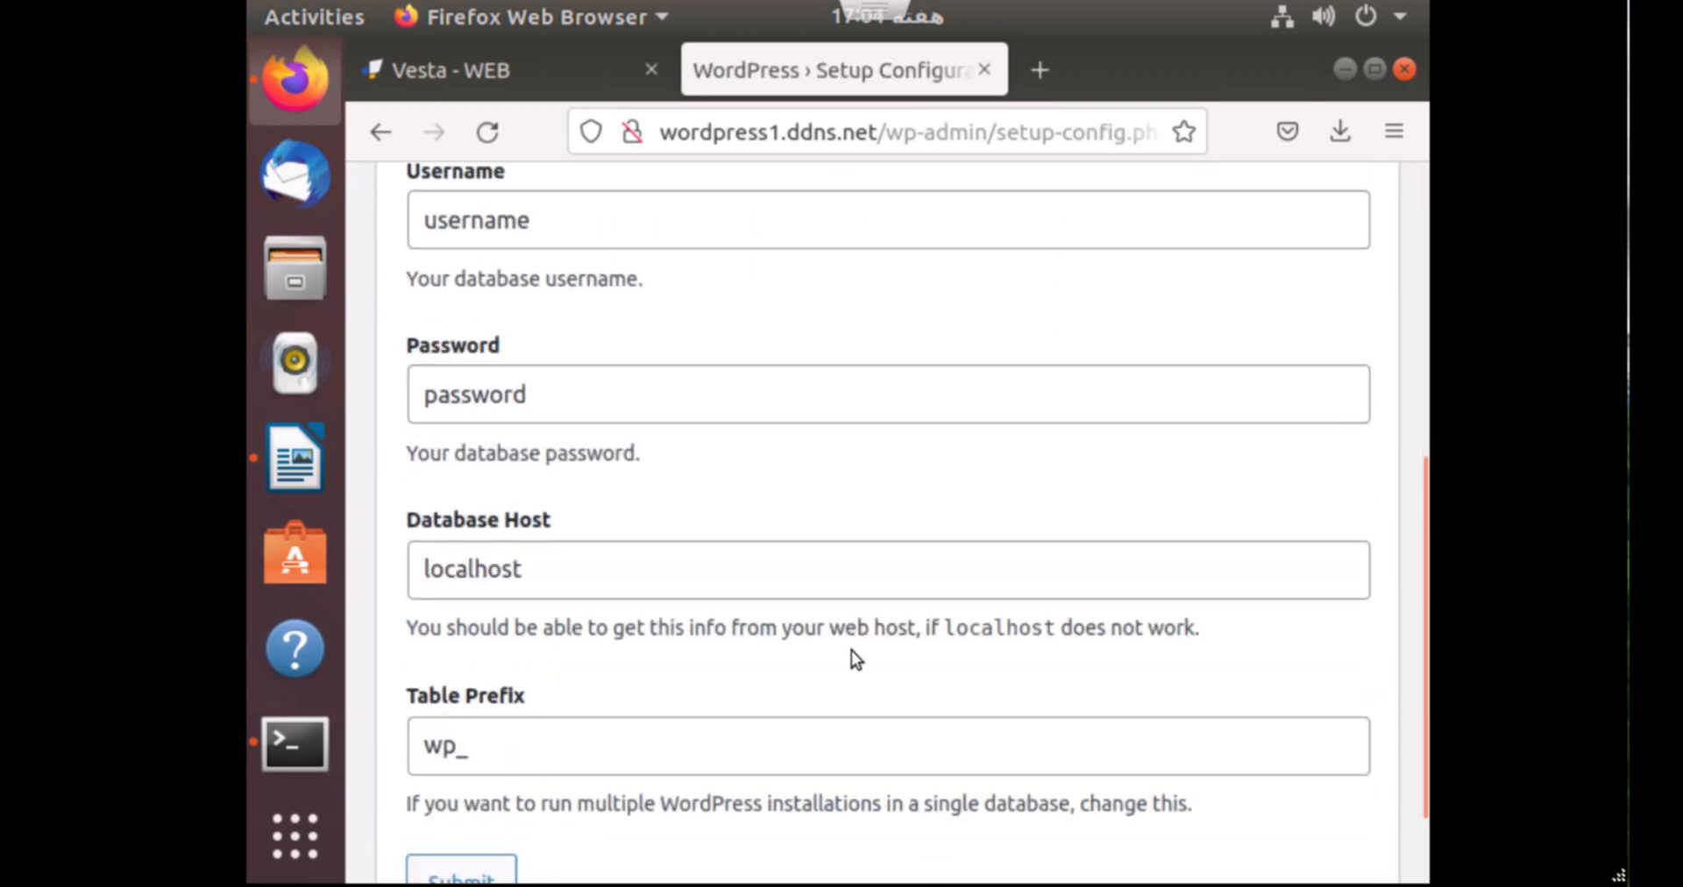
{"action": "scroll", "coordinate": [850, 650], "scroll_direction": "up", "scroll_amount": 5}
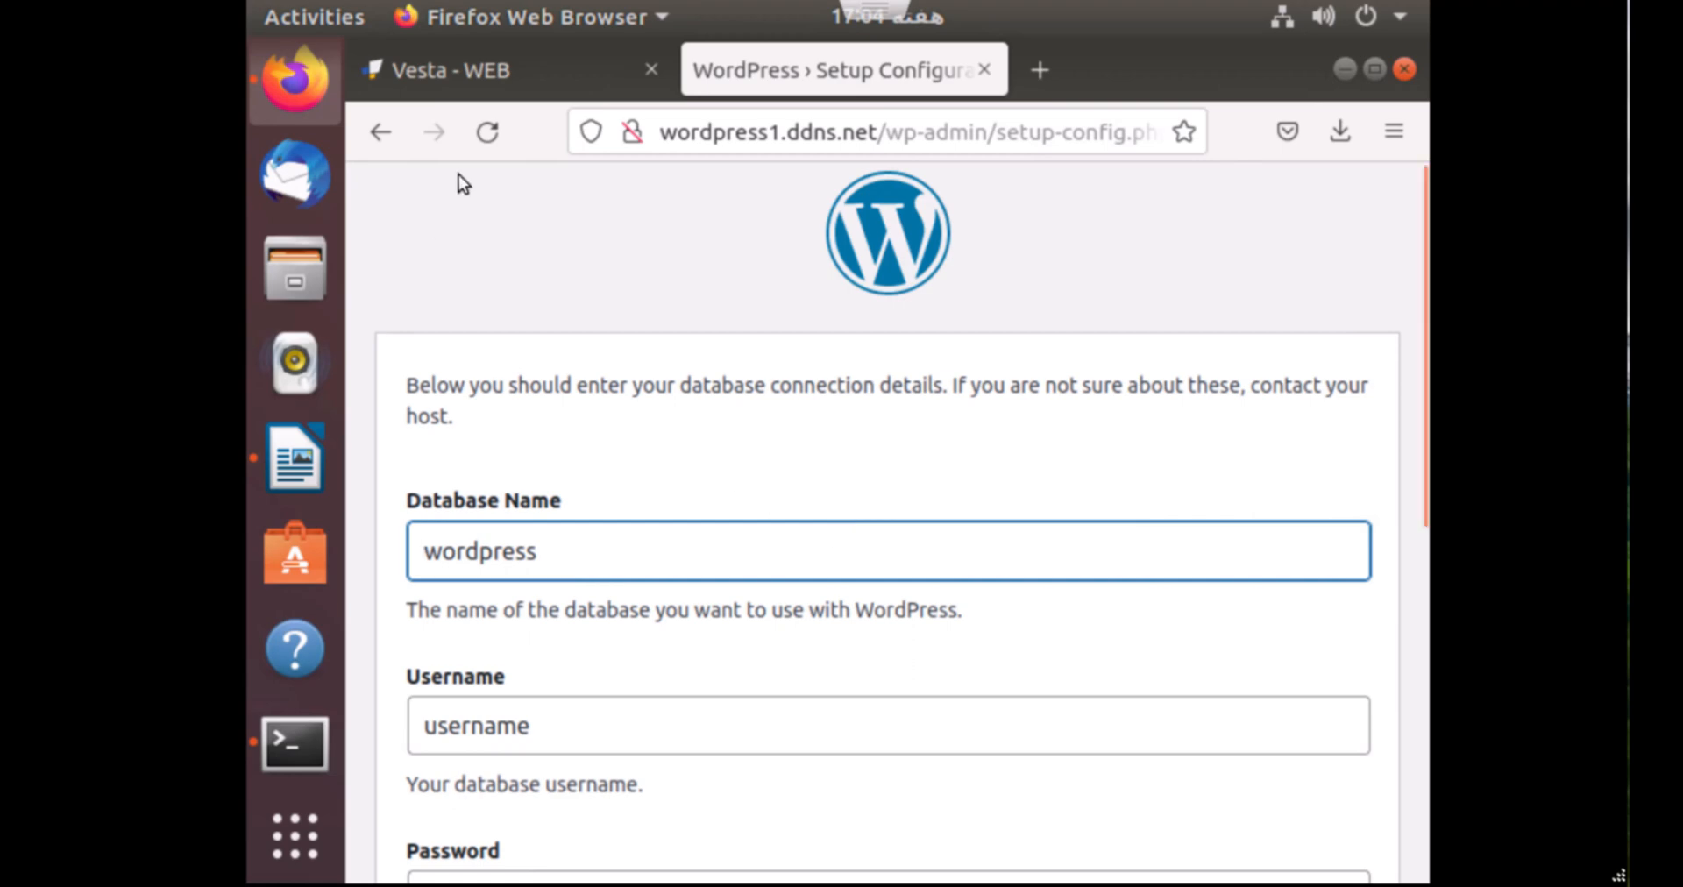
In the Vesta control panel, open the DB list and start adding a new database.
{"action": "left_click", "coordinate": [491, 77]}
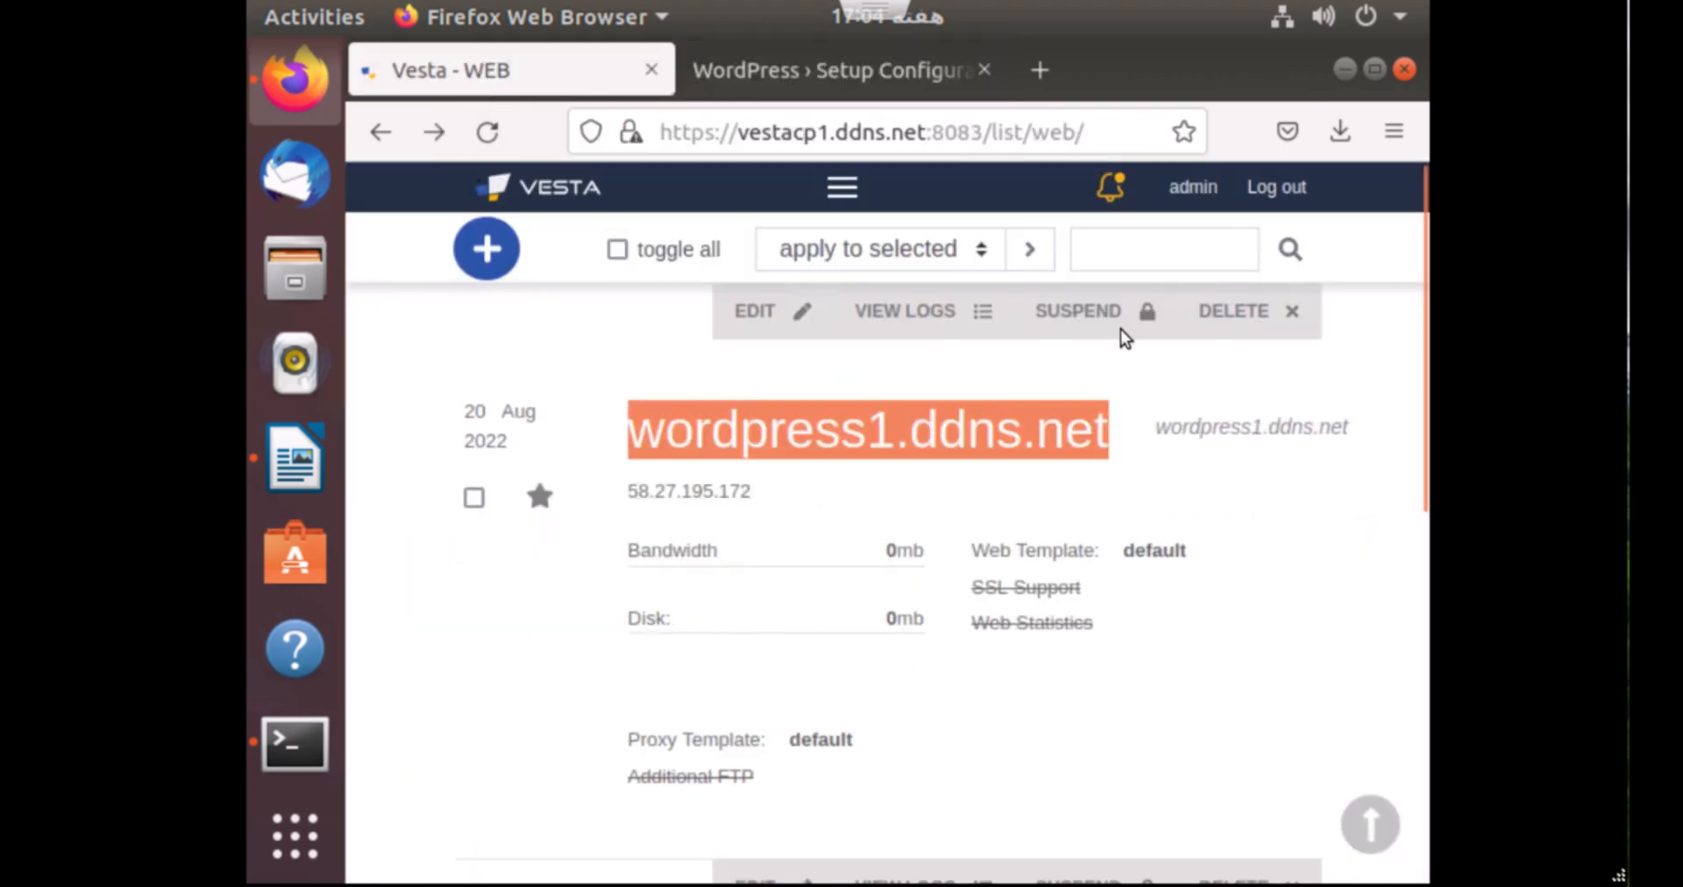
{"action": "left_click", "coordinate": [841, 188]}
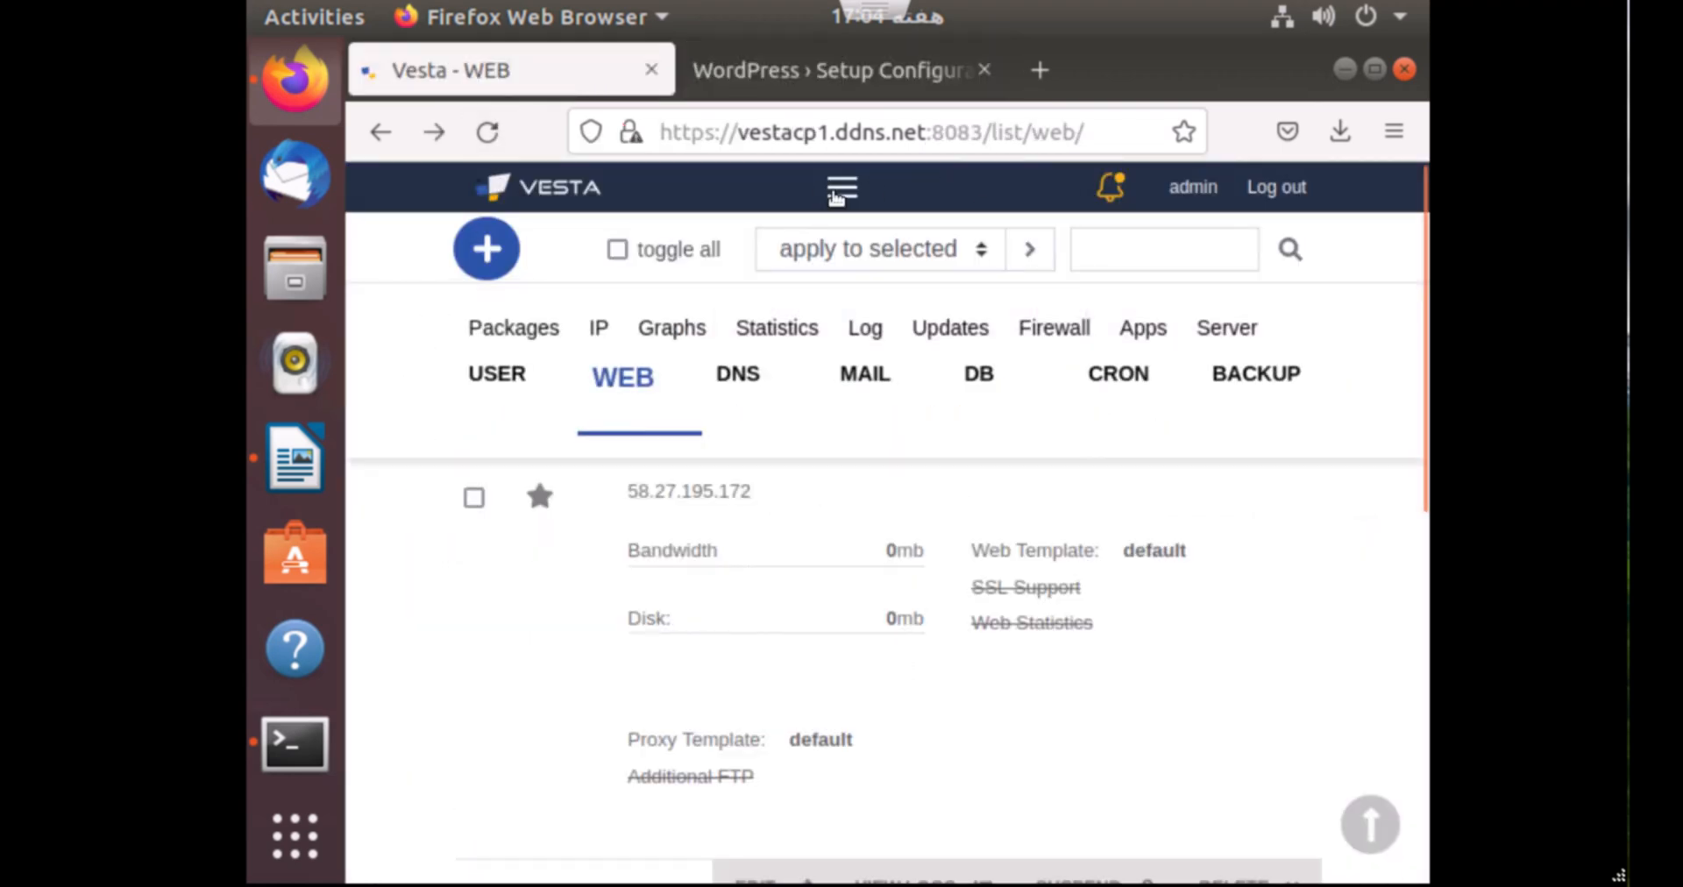
{"action": "left_click", "coordinate": [977, 385]}
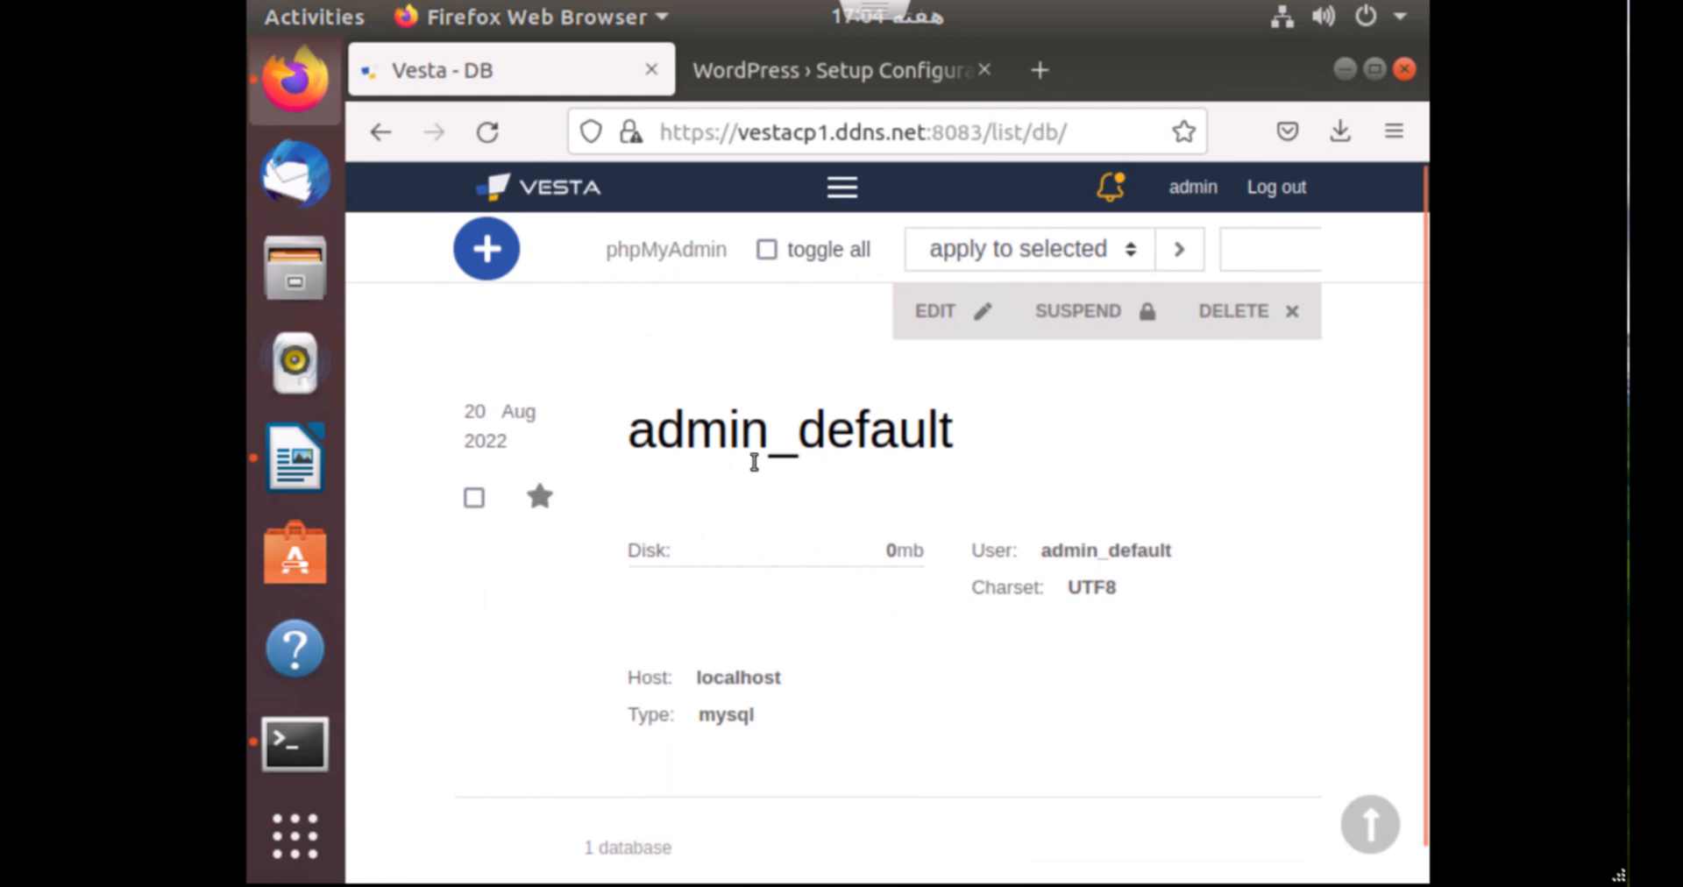
{"action": "left_click", "coordinate": [463, 251]}
Enter 'wordpress' as both the database name and the database user.
{"action": "left_click", "coordinate": [720, 487]}
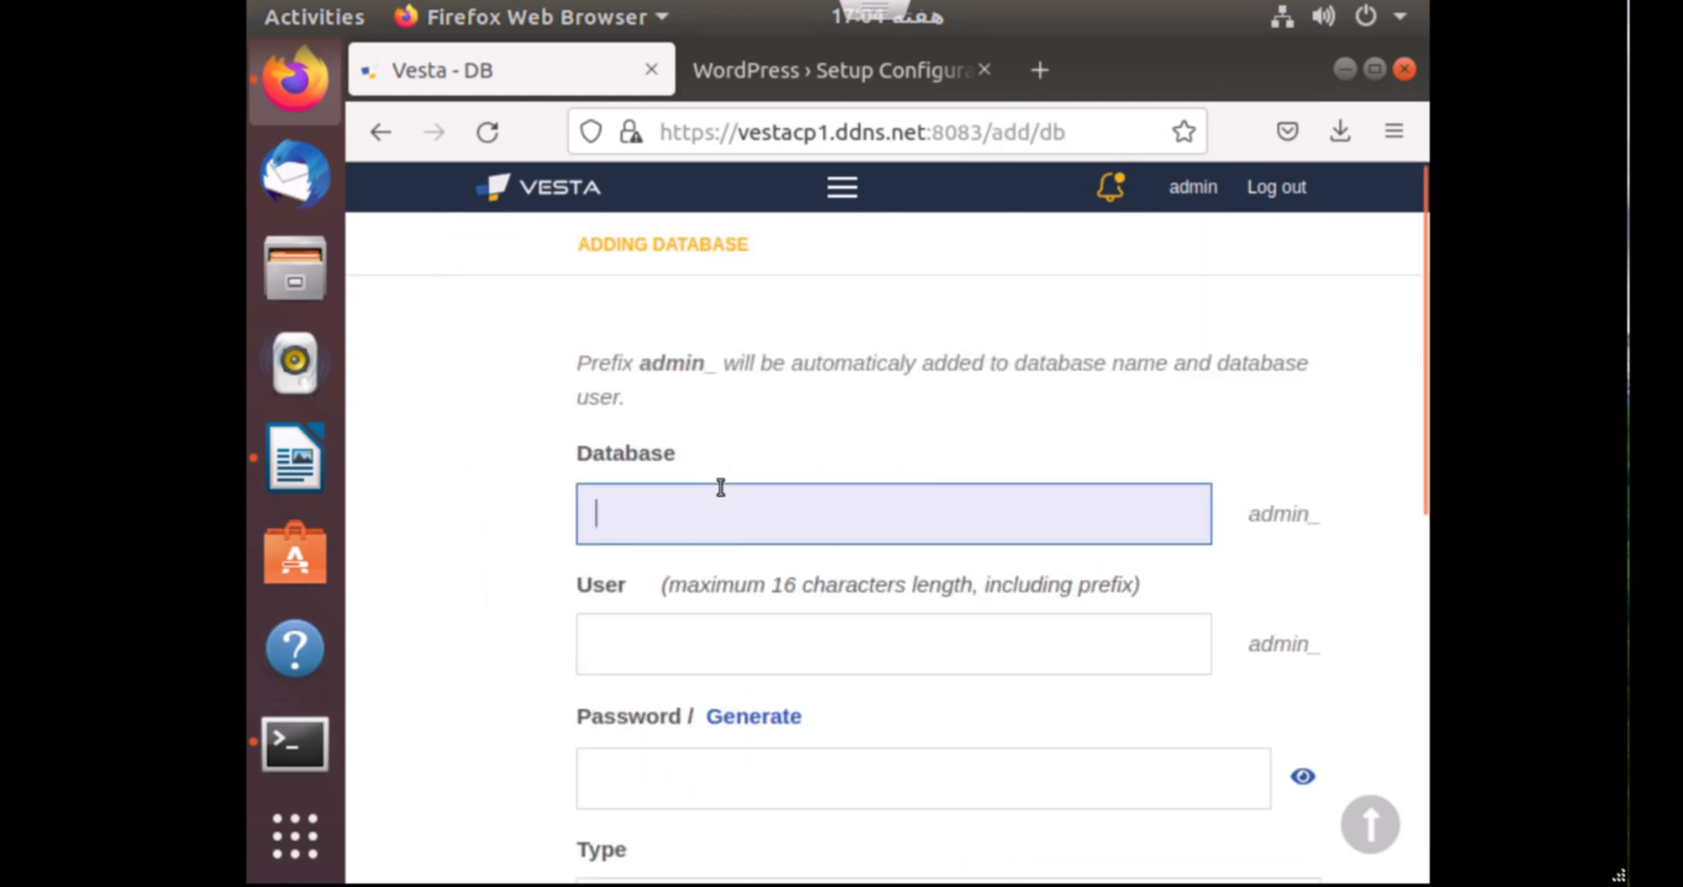
{"action": "type", "text": "wordp"}
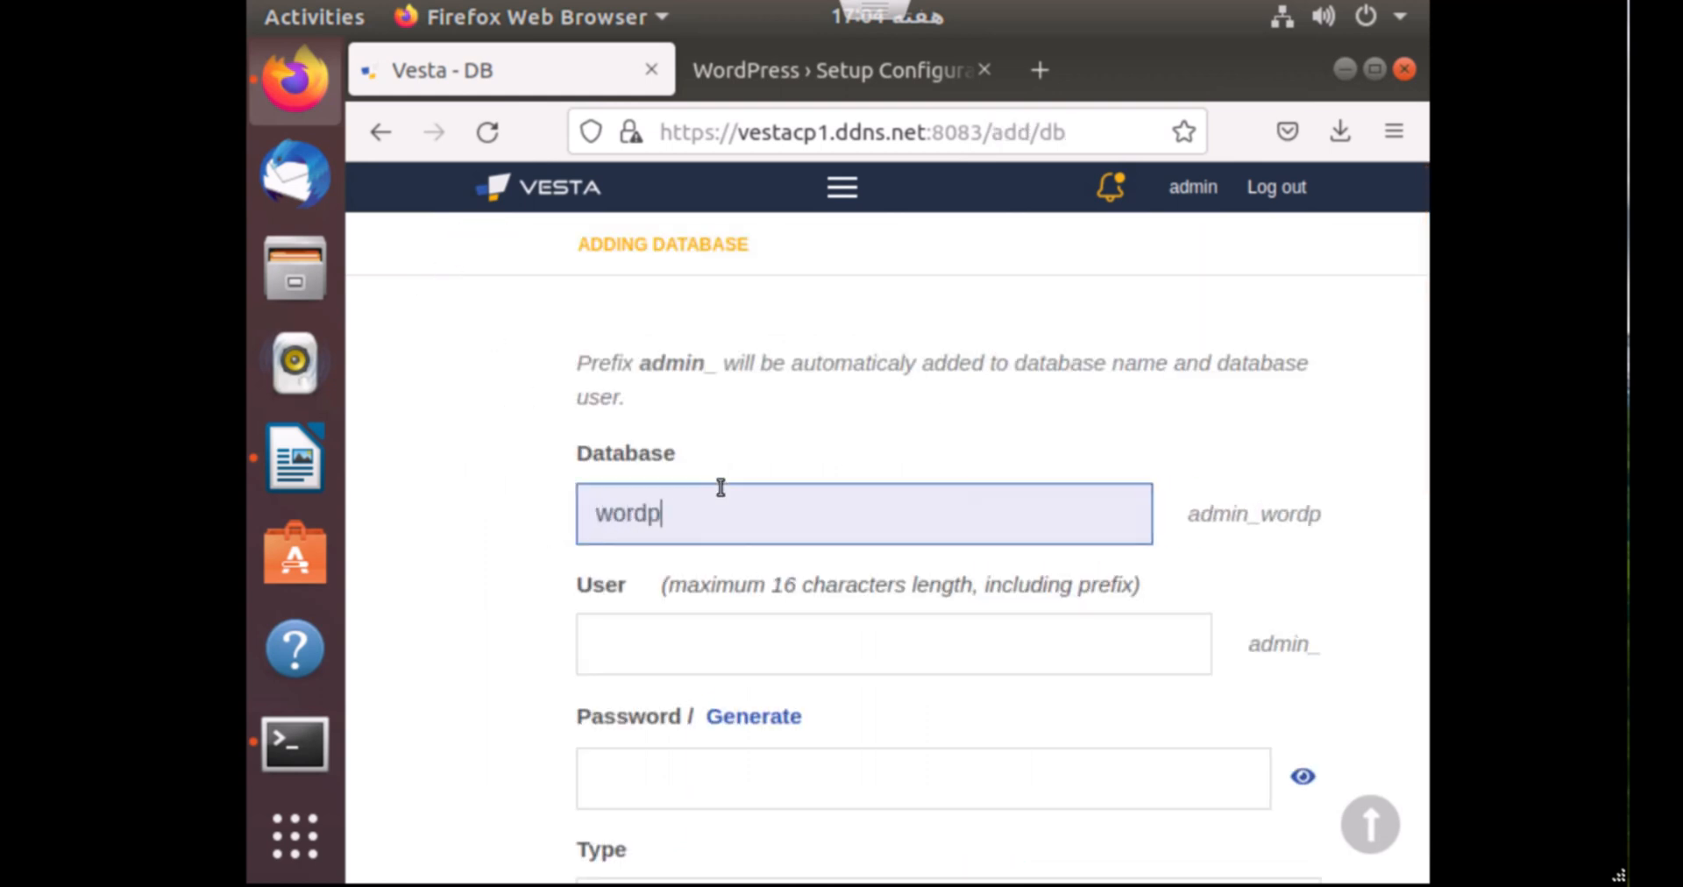
{"action": "key", "text": "BackSpace"}
{"action": "key", "text": "BackSpace"}
{"action": "key", "text": "BackSpace"}
{"action": "key", "text": "BackSpace"}
{"action": "key", "text": "BackSpace"}
{"action": "type", "text": "wordpress"}
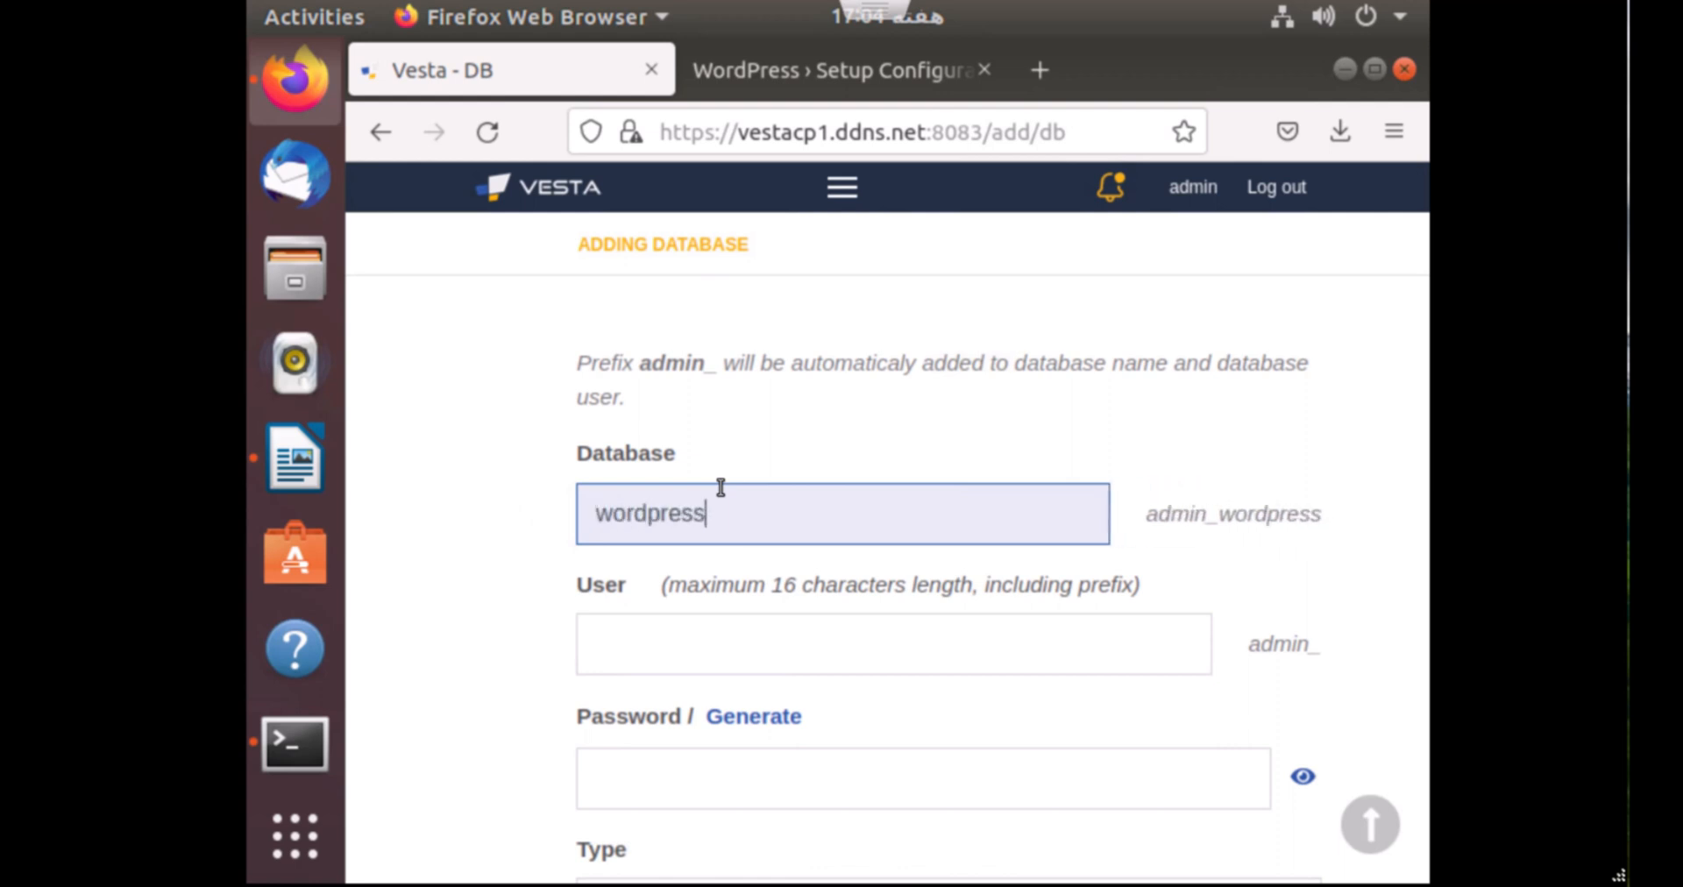
{"action": "key", "text": "Tab"}
{"action": "type", "text": "wordpress"}
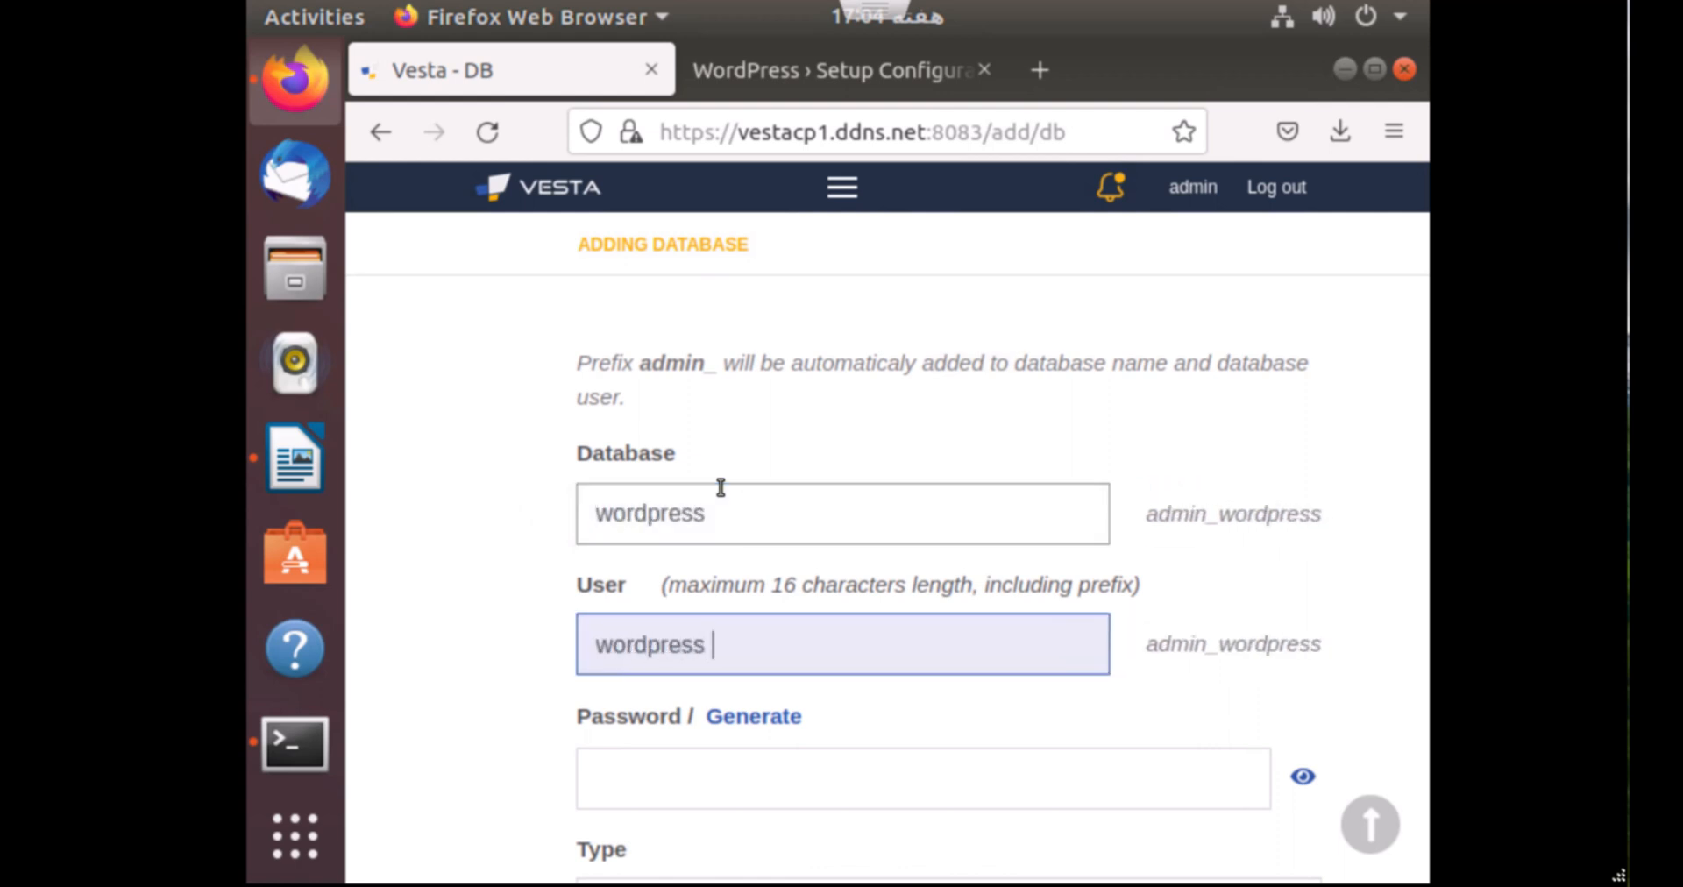
{"action": "key", "text": "Tab"}
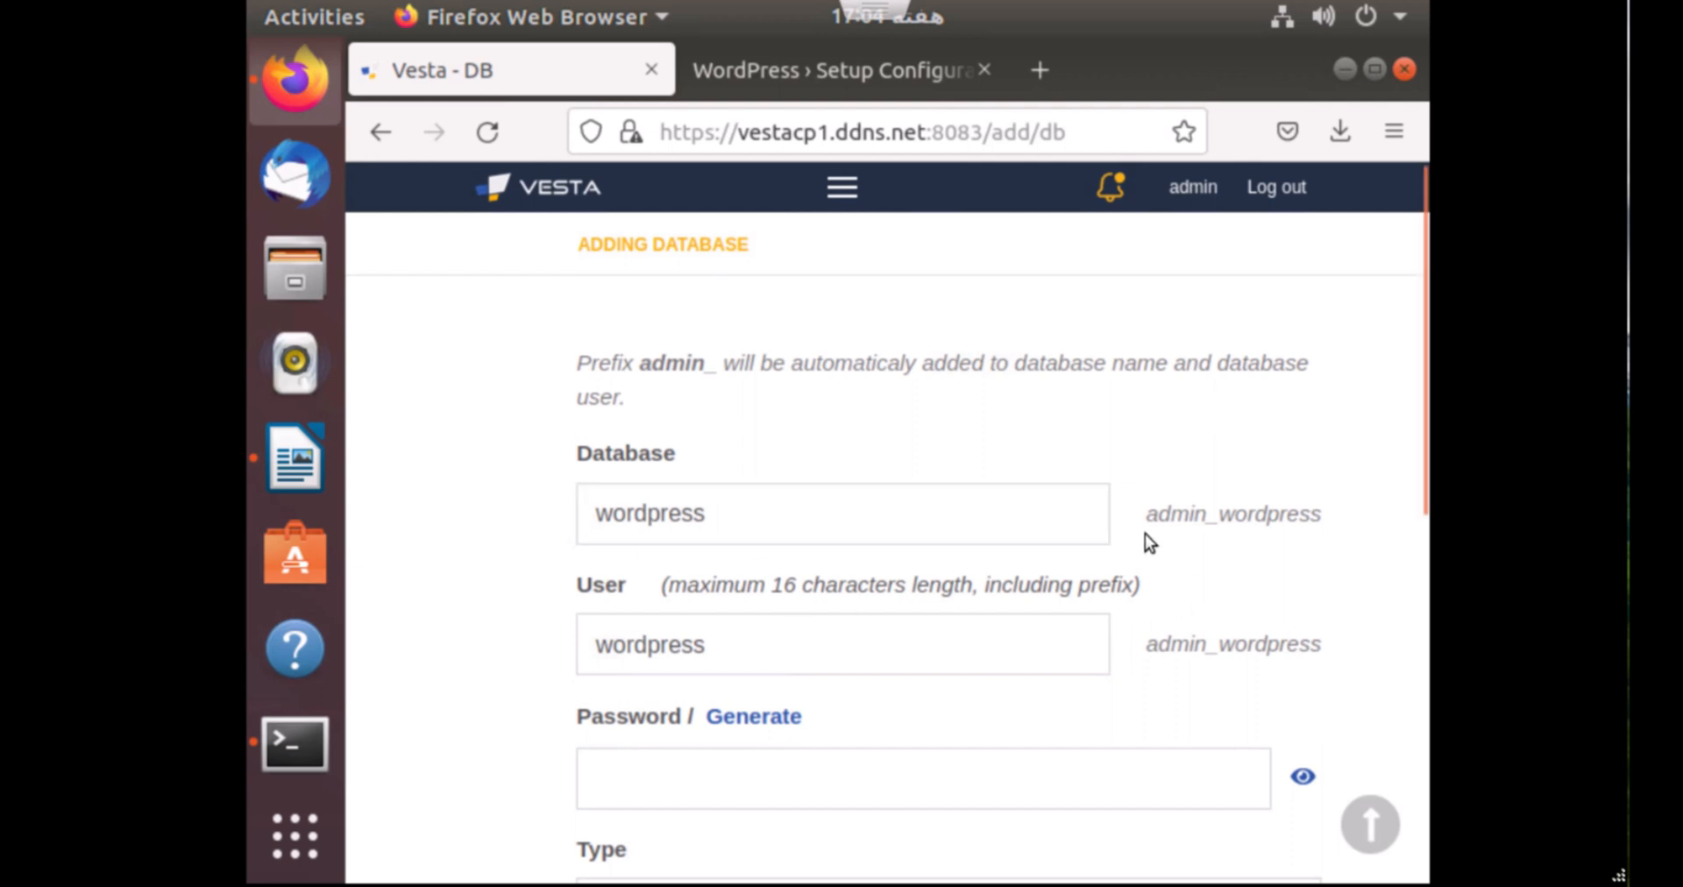
Set the database password, add the admin_wordpress database, and open phpMyAdmin.
{"action": "left_click_drag", "start_coordinate": [1179, 526], "coordinate": [1324, 519]}
{"action": "left_click_drag", "start_coordinate": [1146, 644], "coordinate": [1292, 638]}
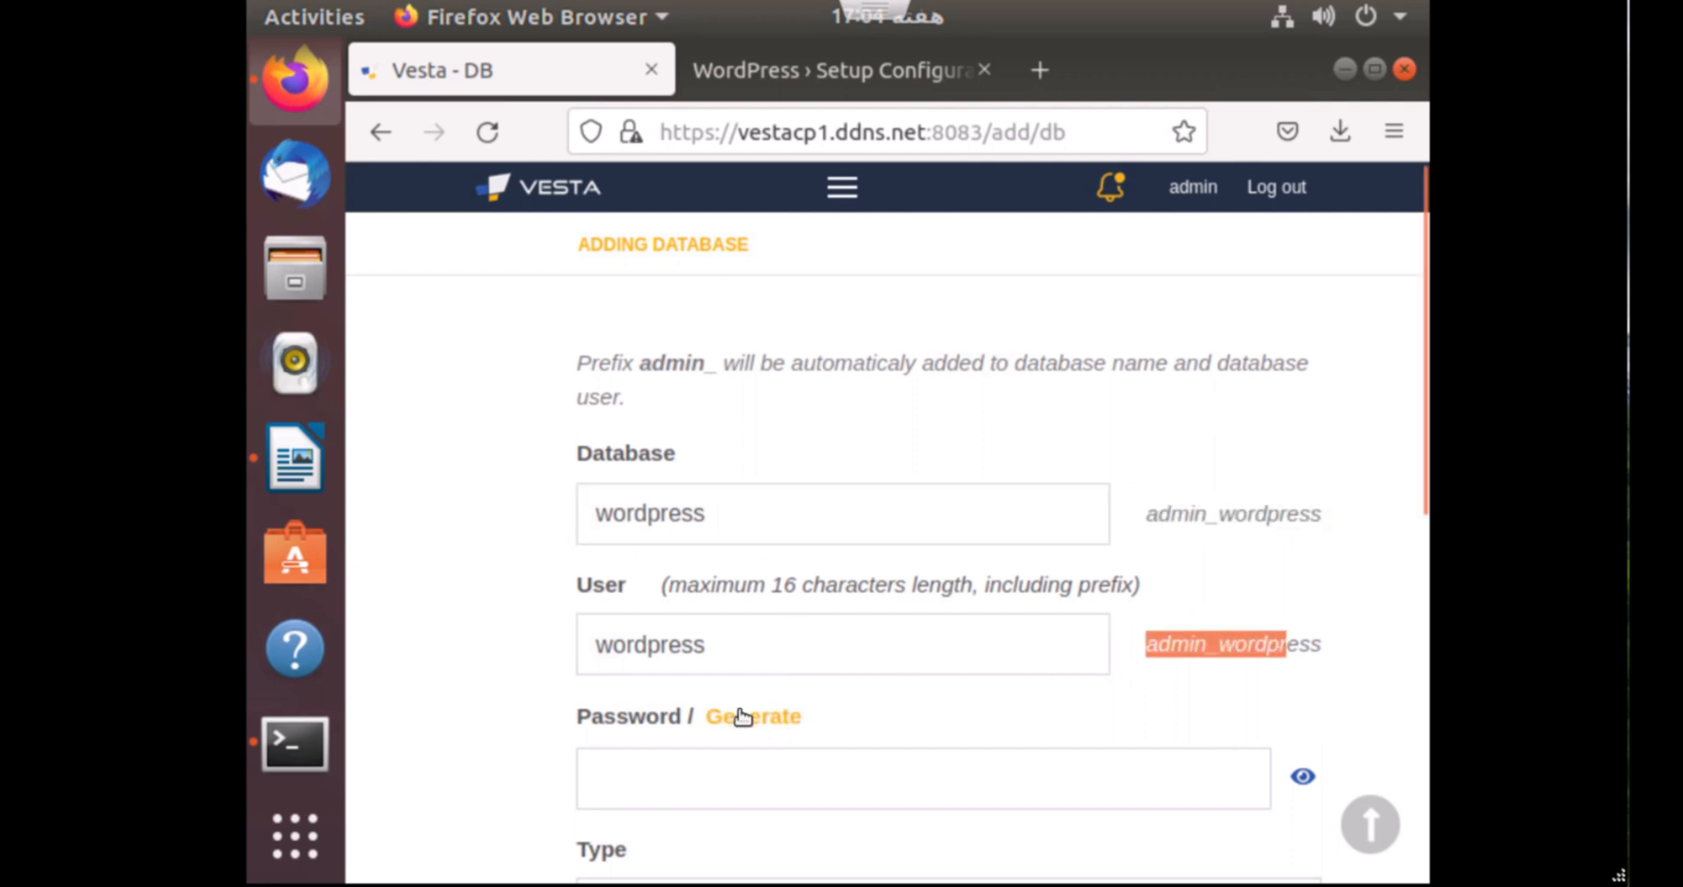
{"action": "left_click", "coordinate": [712, 765]}
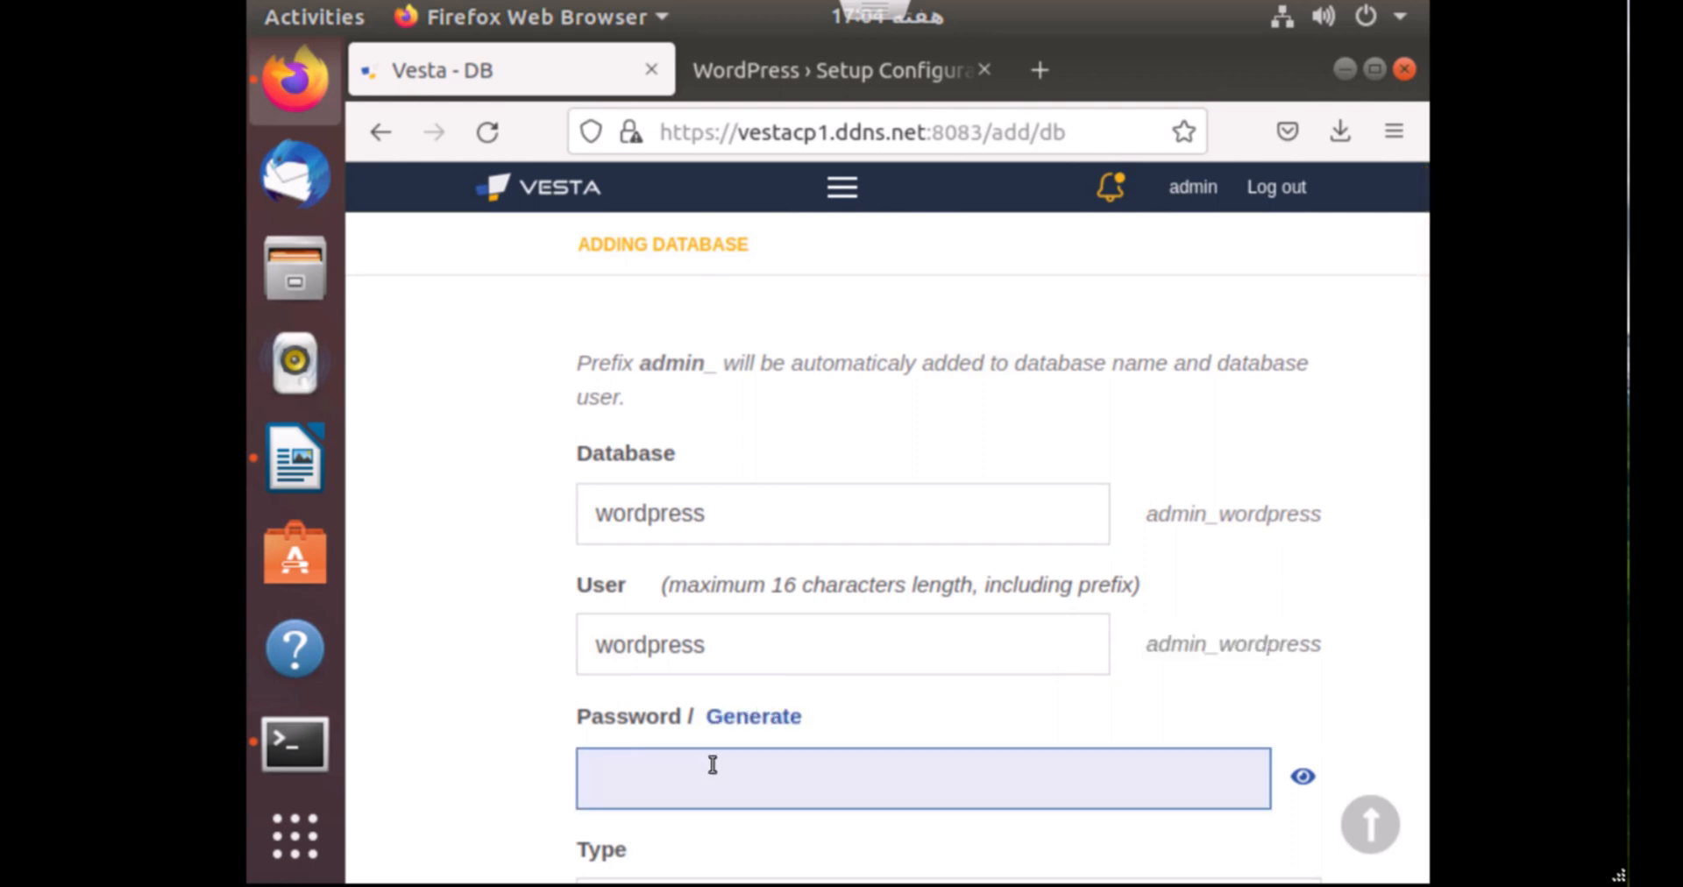
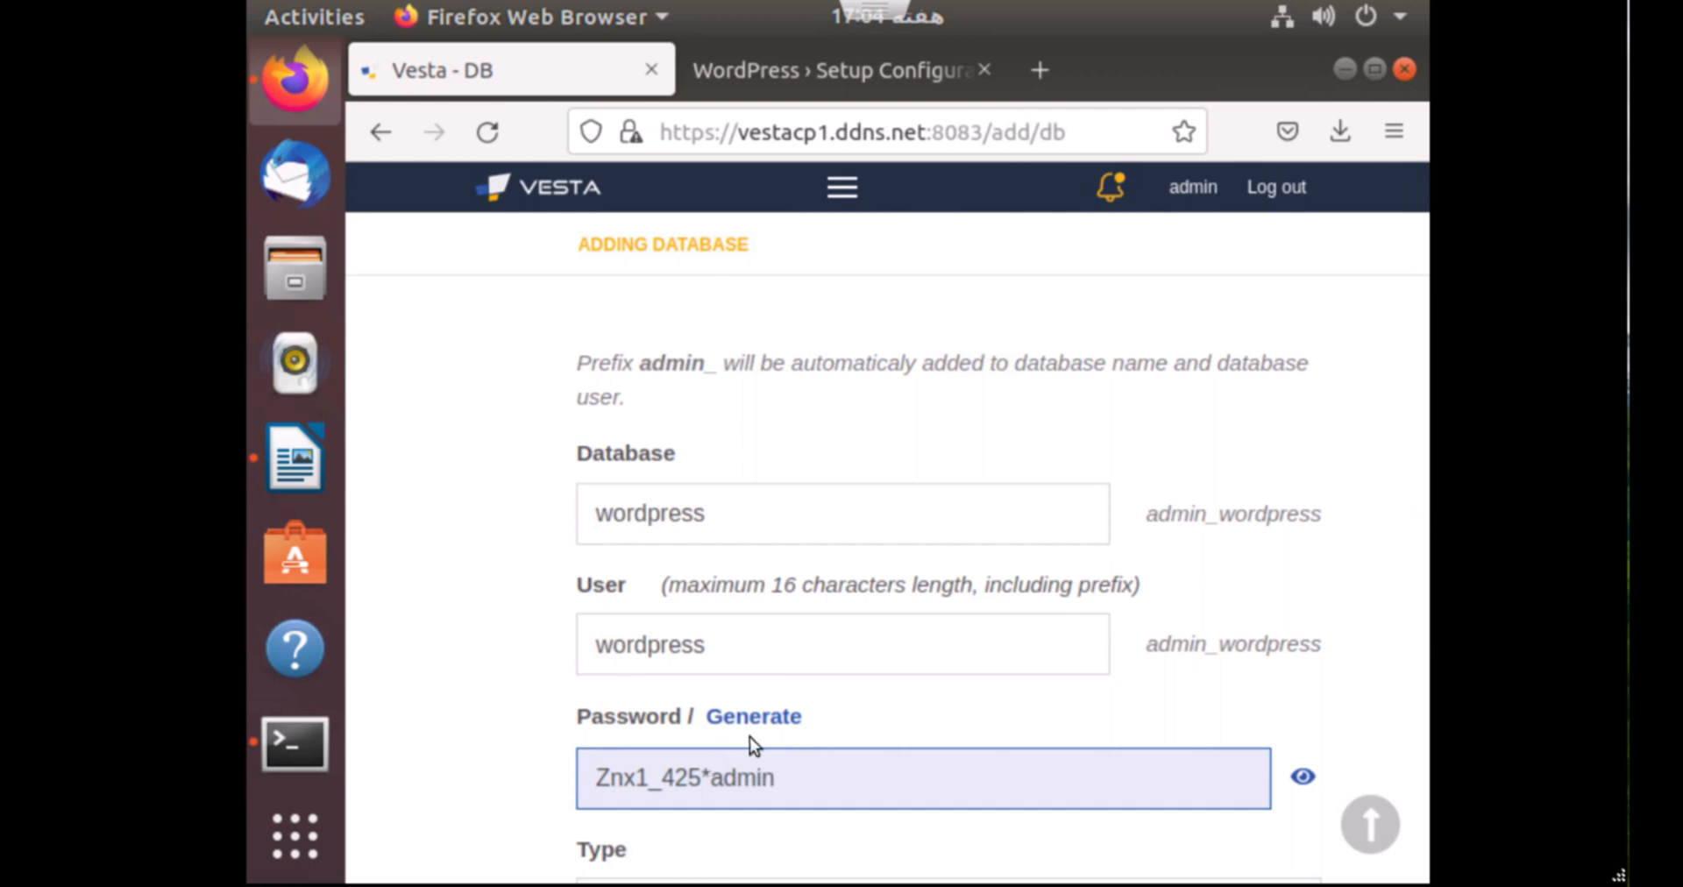
{"action": "scroll", "coordinate": [763, 701], "scroll_direction": "down", "scroll_amount": 7}
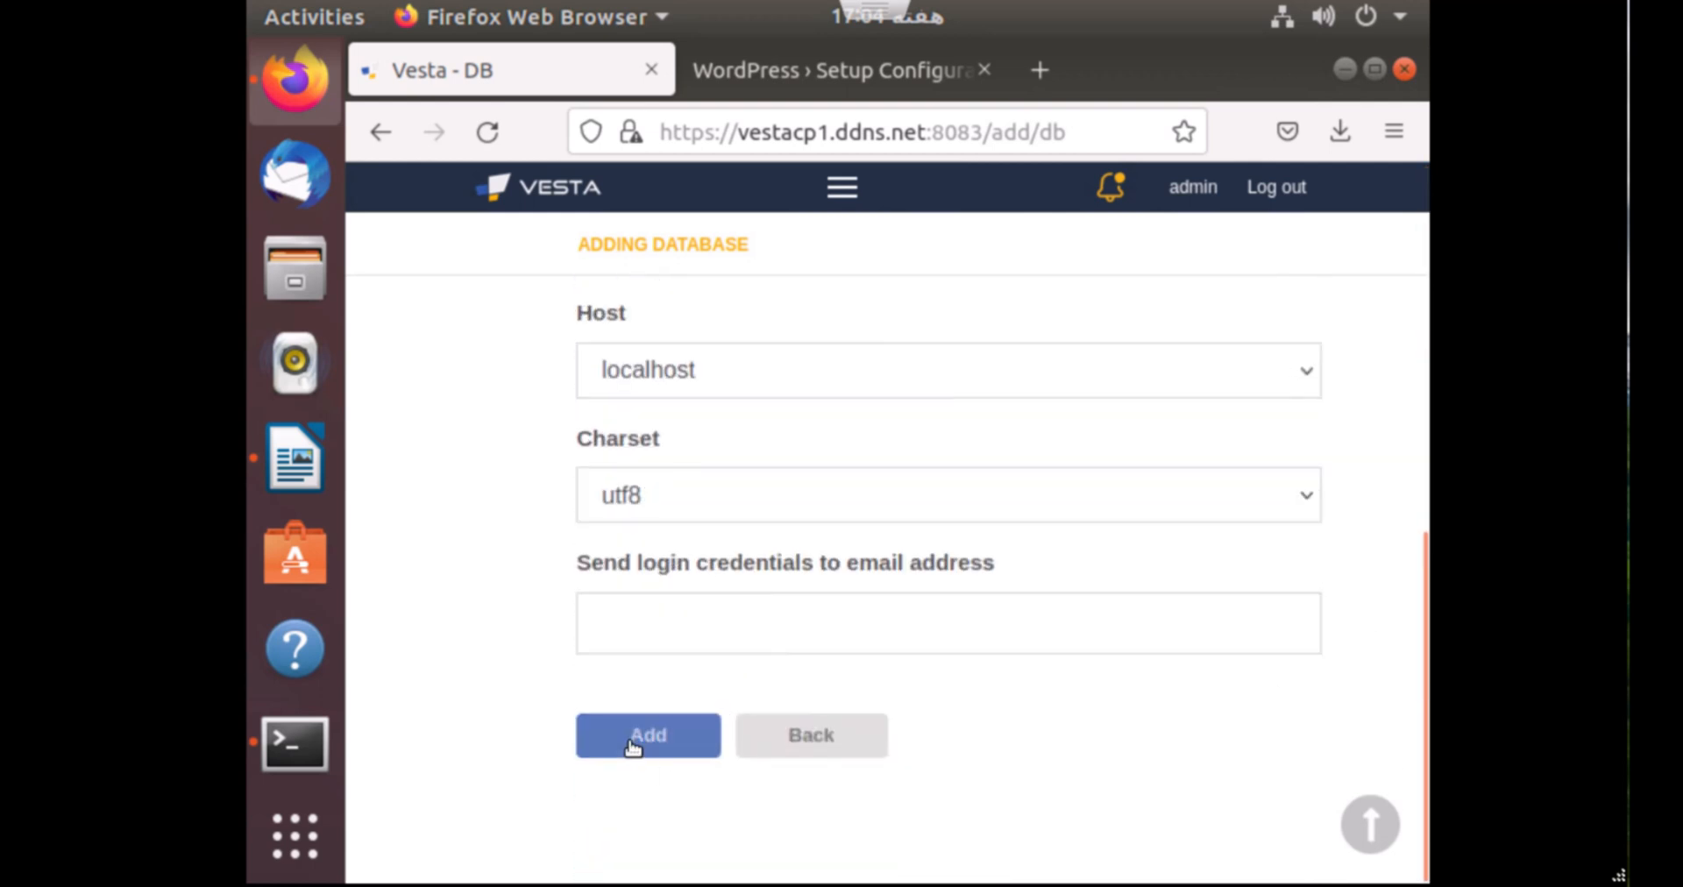
{"action": "left_click", "coordinate": [633, 745]}
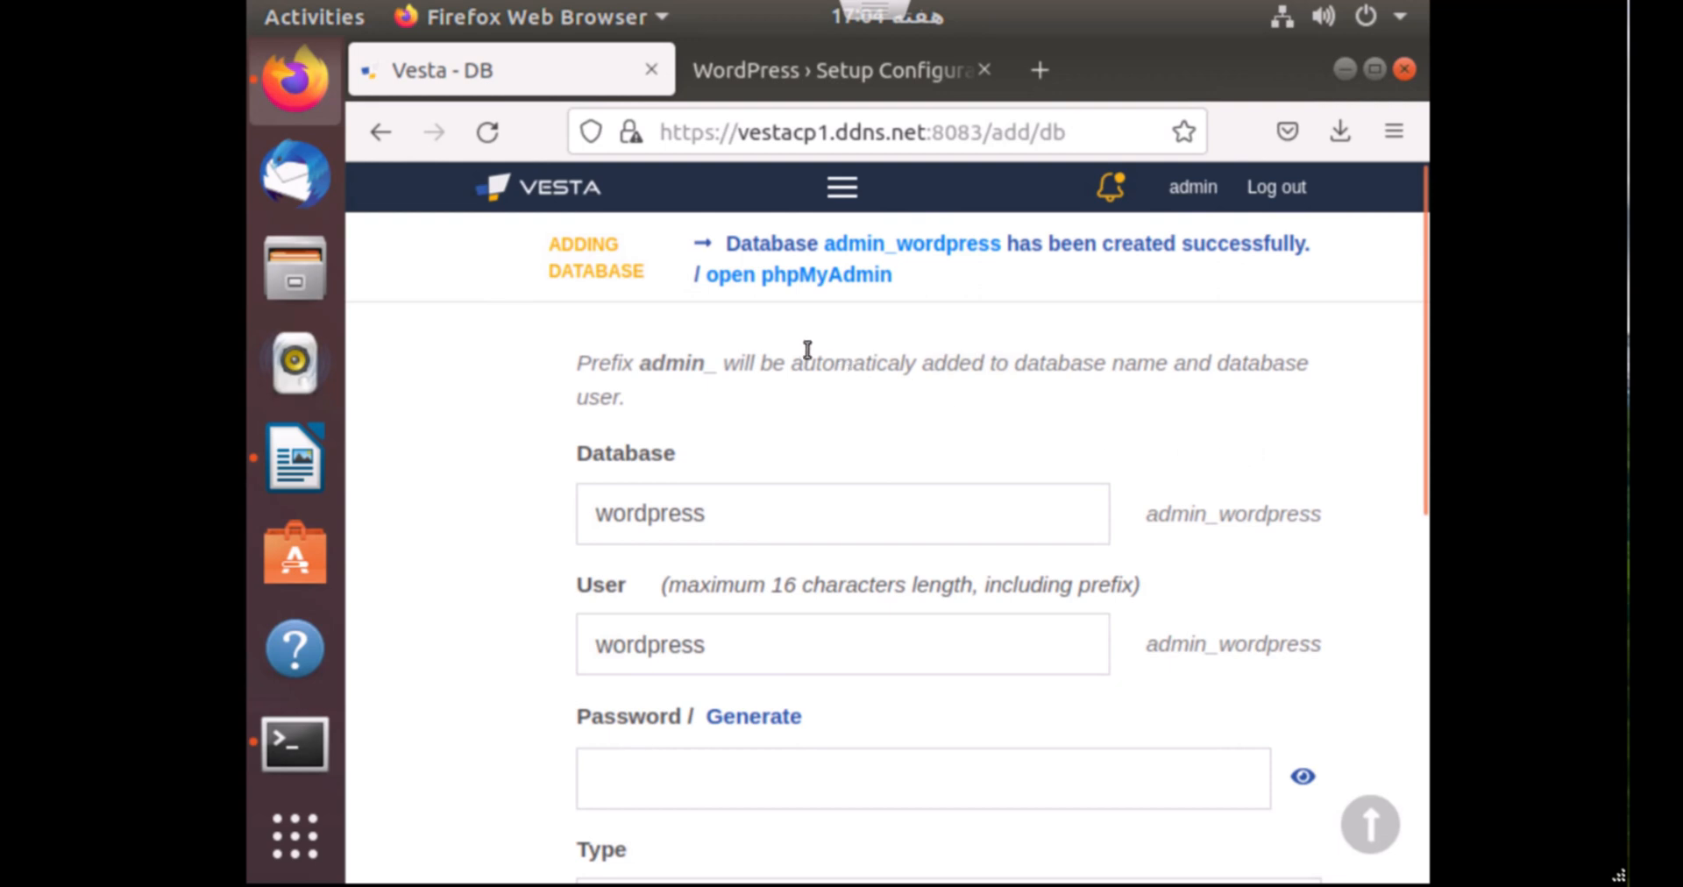
{"action": "left_click", "coordinate": [807, 283]}
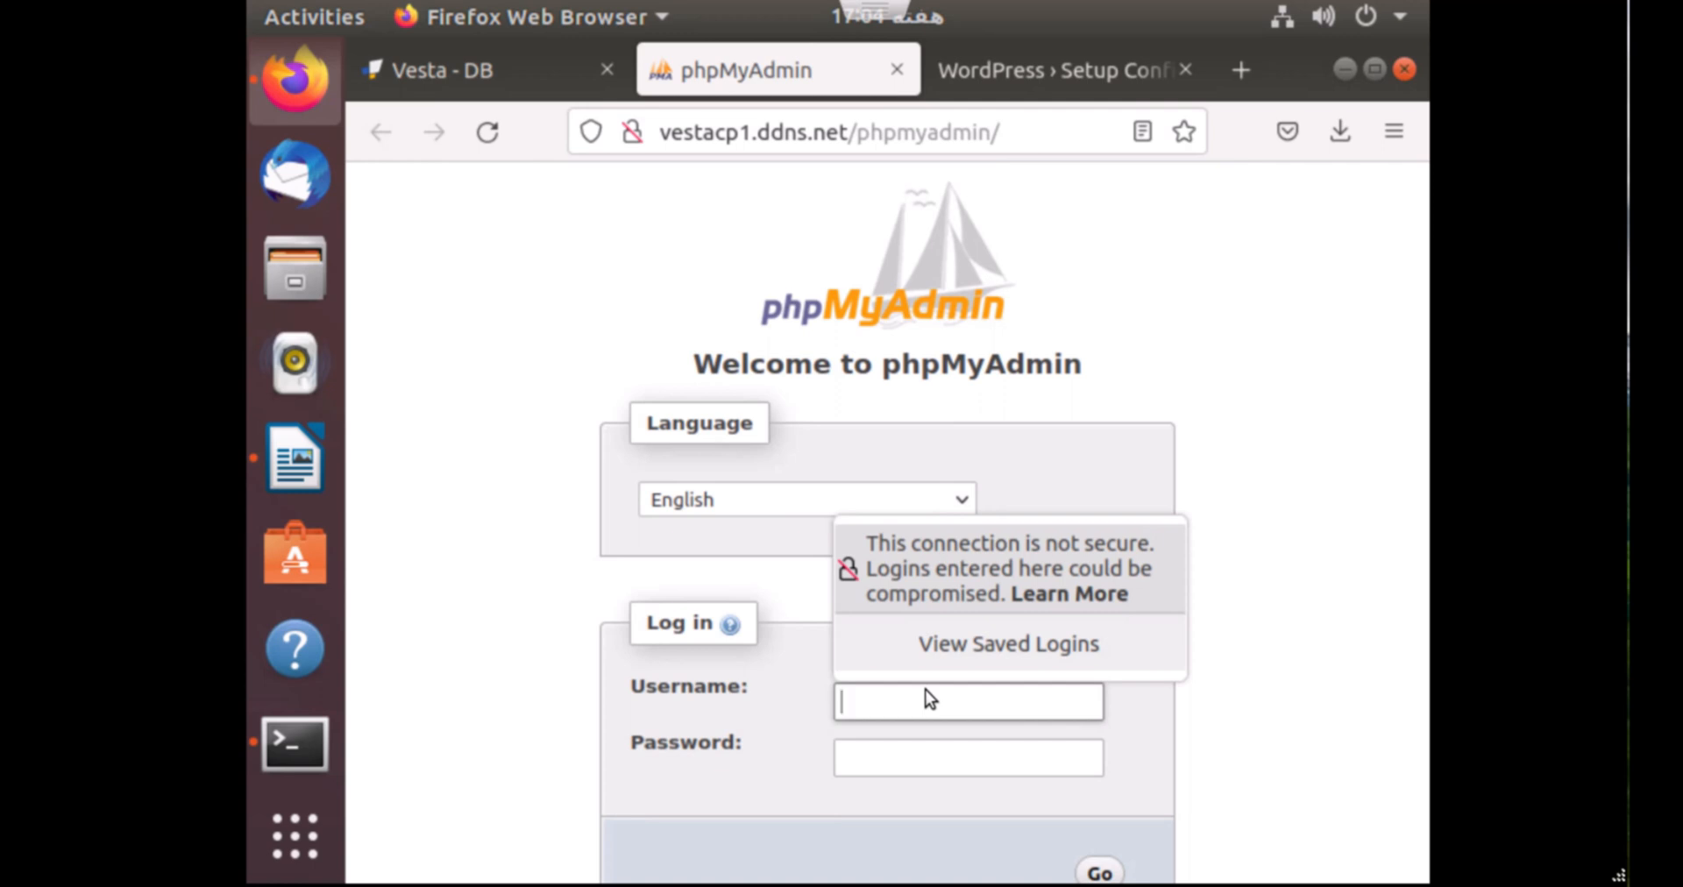
Log in to phpMyAdmin as admin_wordpress with its password and open the admin_wordpress database.
{"action": "type", "text": "admin_wordpress"}
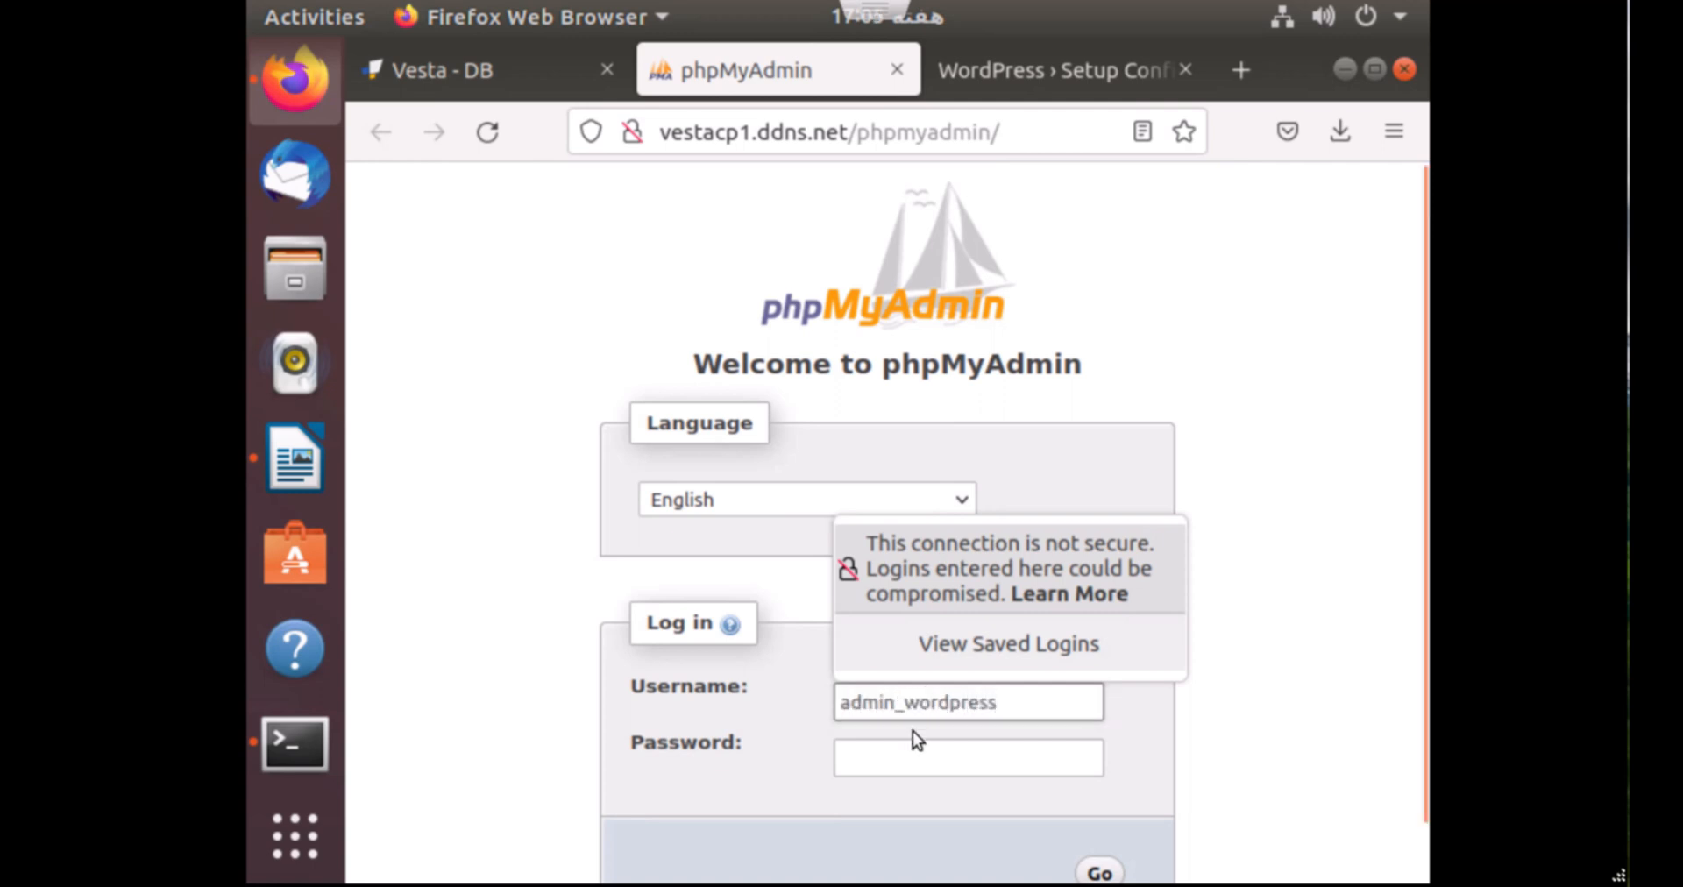
{"action": "left_click", "coordinate": [910, 768]}
{"action": "type", "text": "****"}
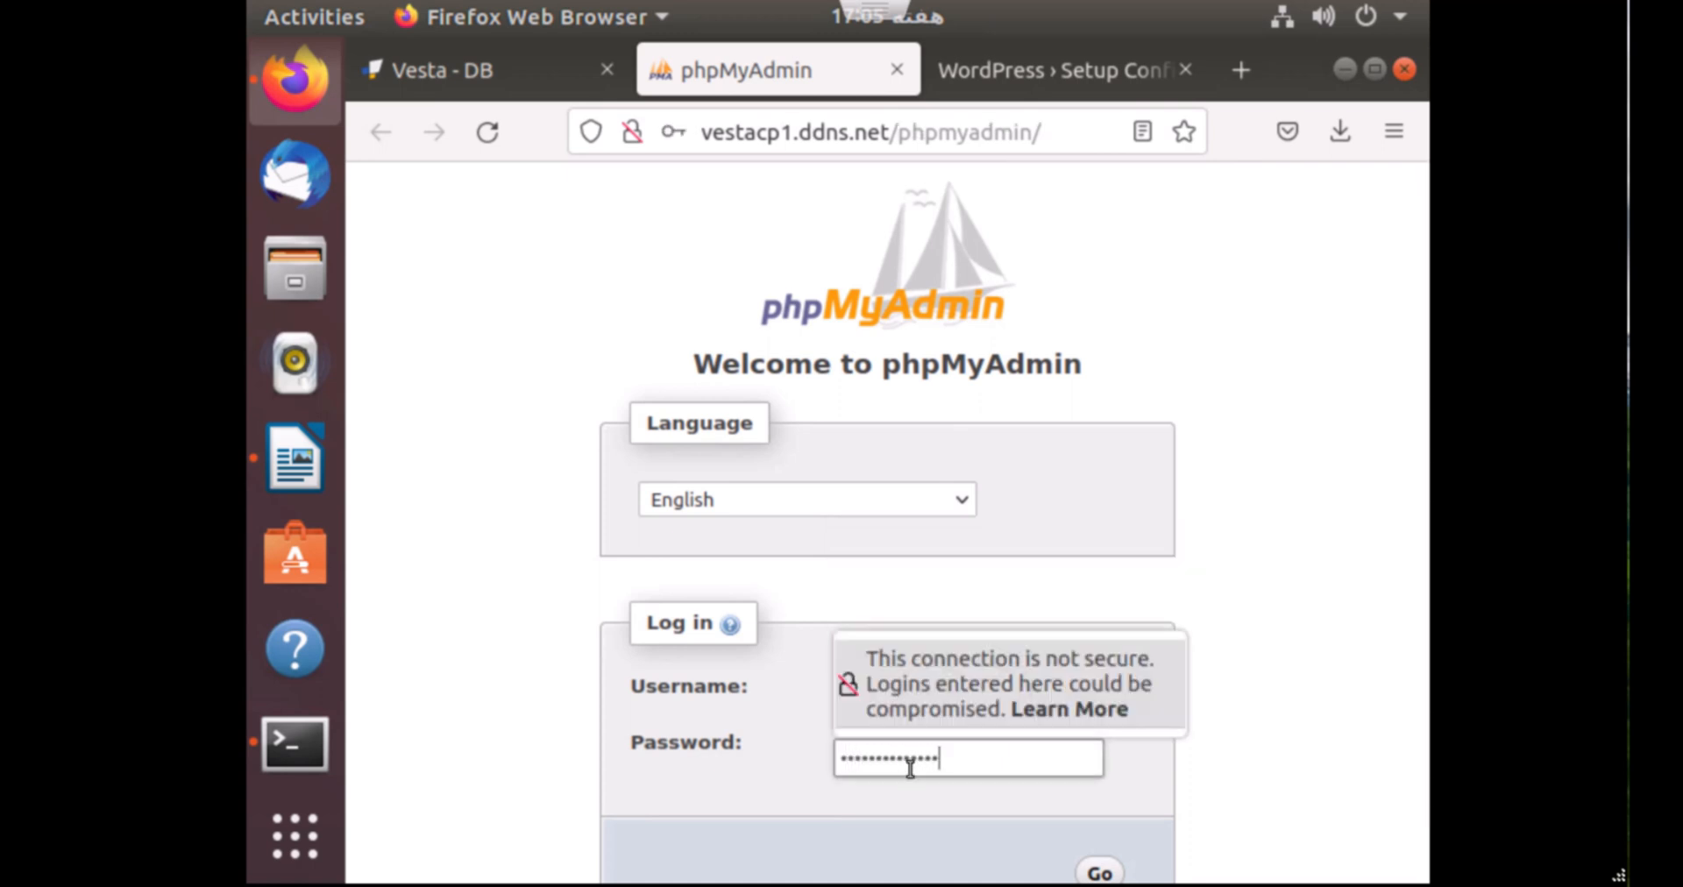
{"action": "key", "text": "Return"}
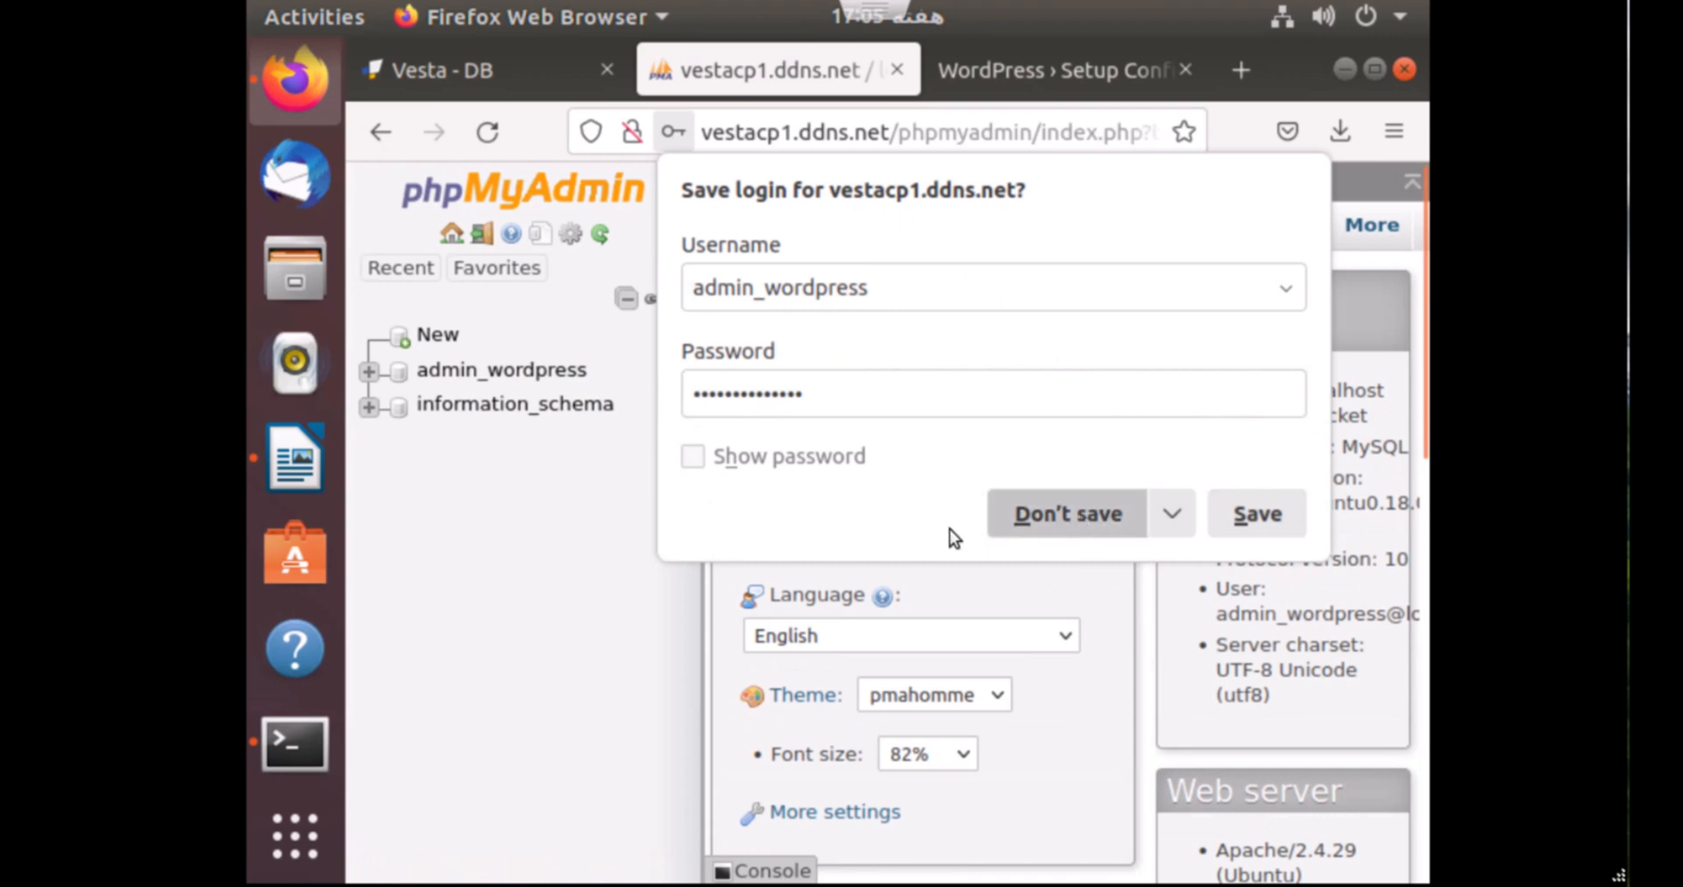
{"action": "left_click", "coordinate": [1067, 515]}
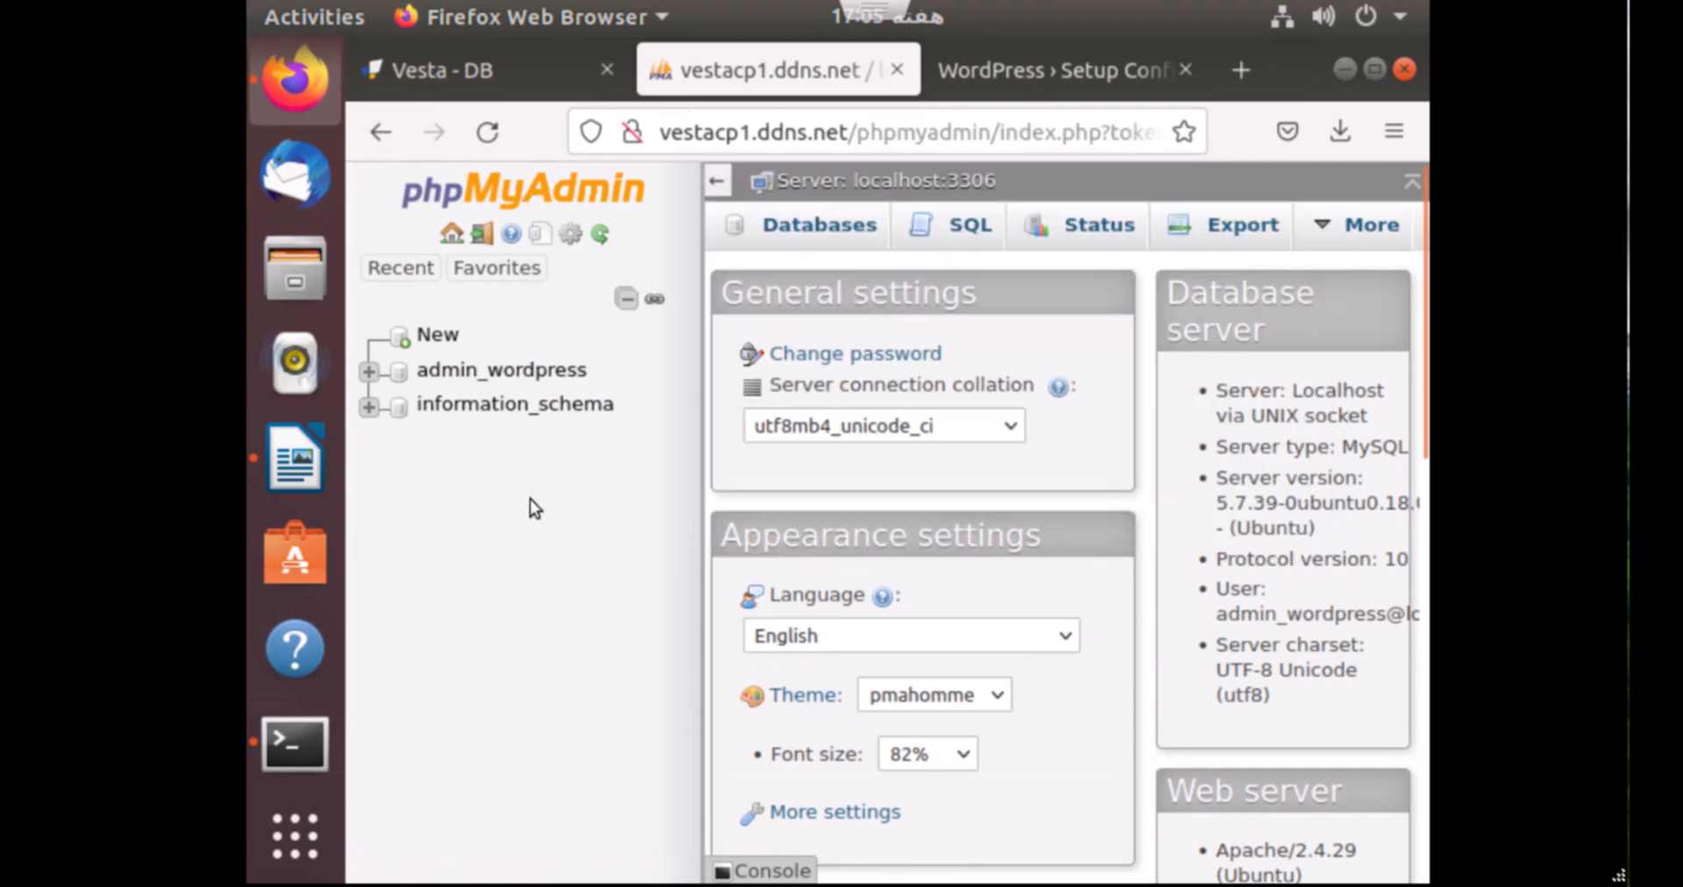
{"action": "left_click", "coordinate": [553, 381]}
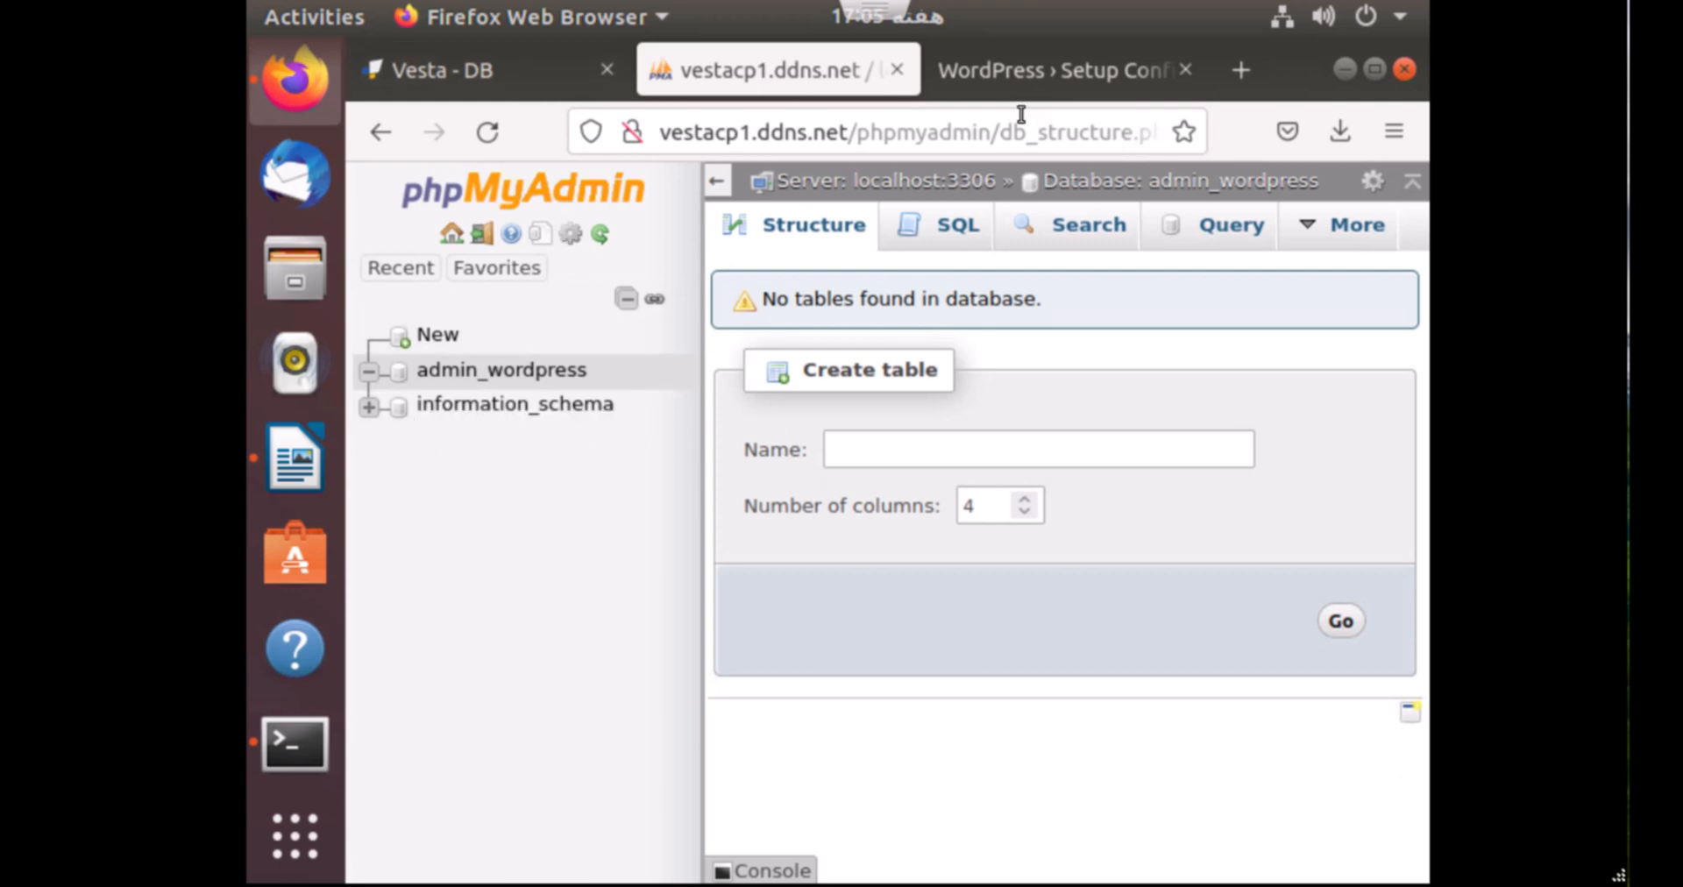
Back on the WordPress setup form, set the Database Name to 'wordpress'.
{"action": "left_click", "coordinate": [985, 83]}
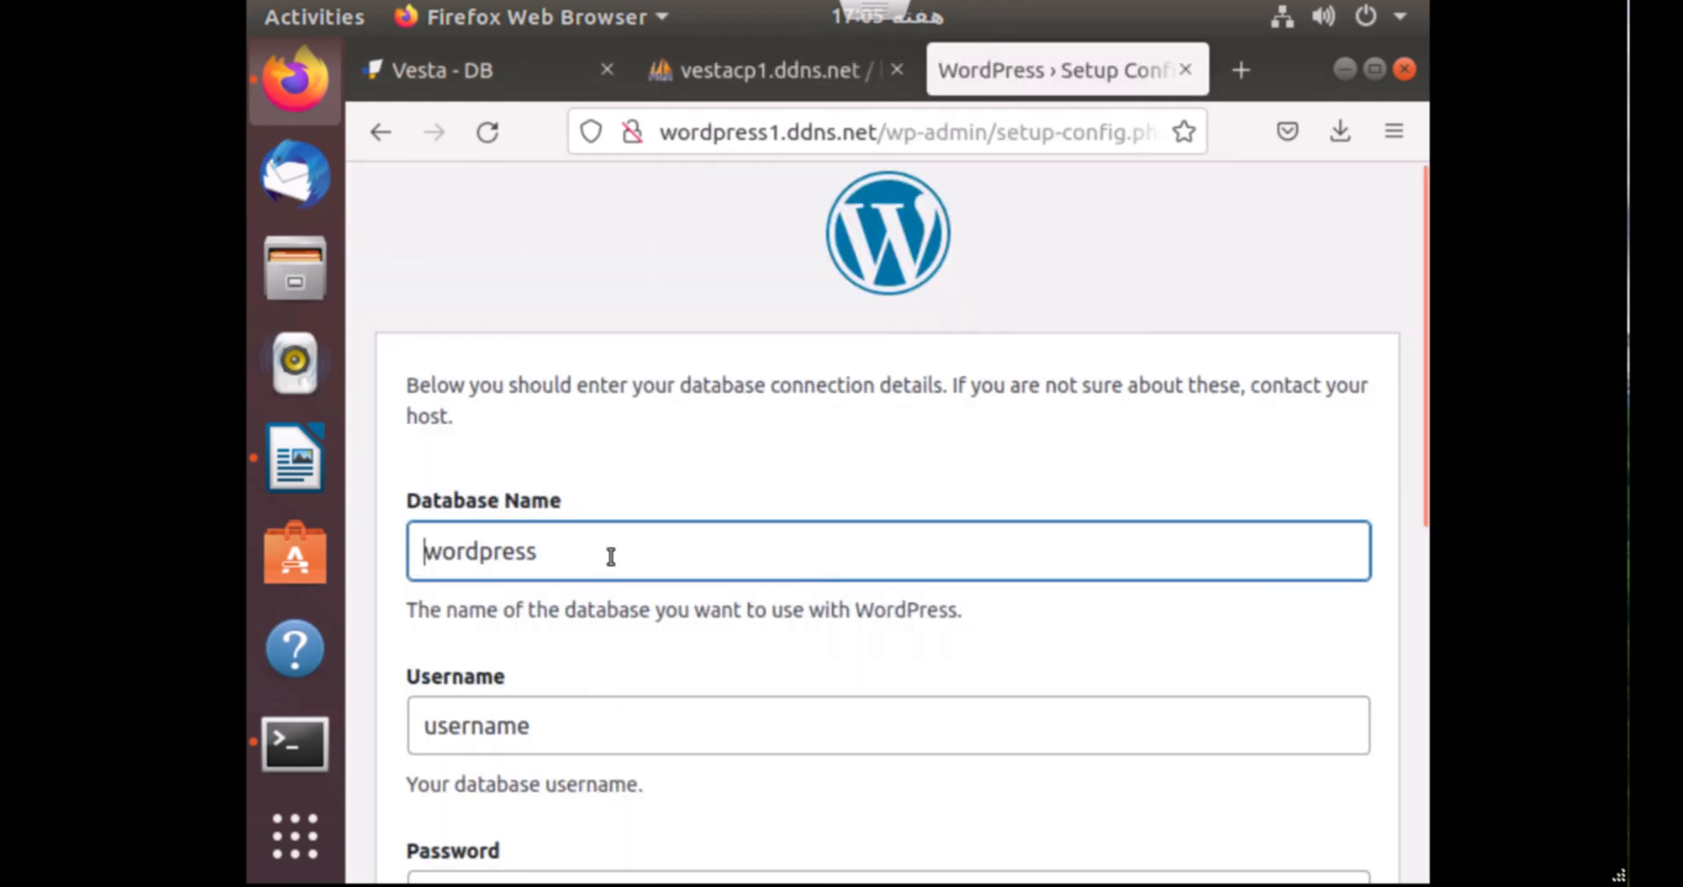
{"action": "left_click_drag", "start_coordinate": [682, 552], "coordinate": [250, 582]}
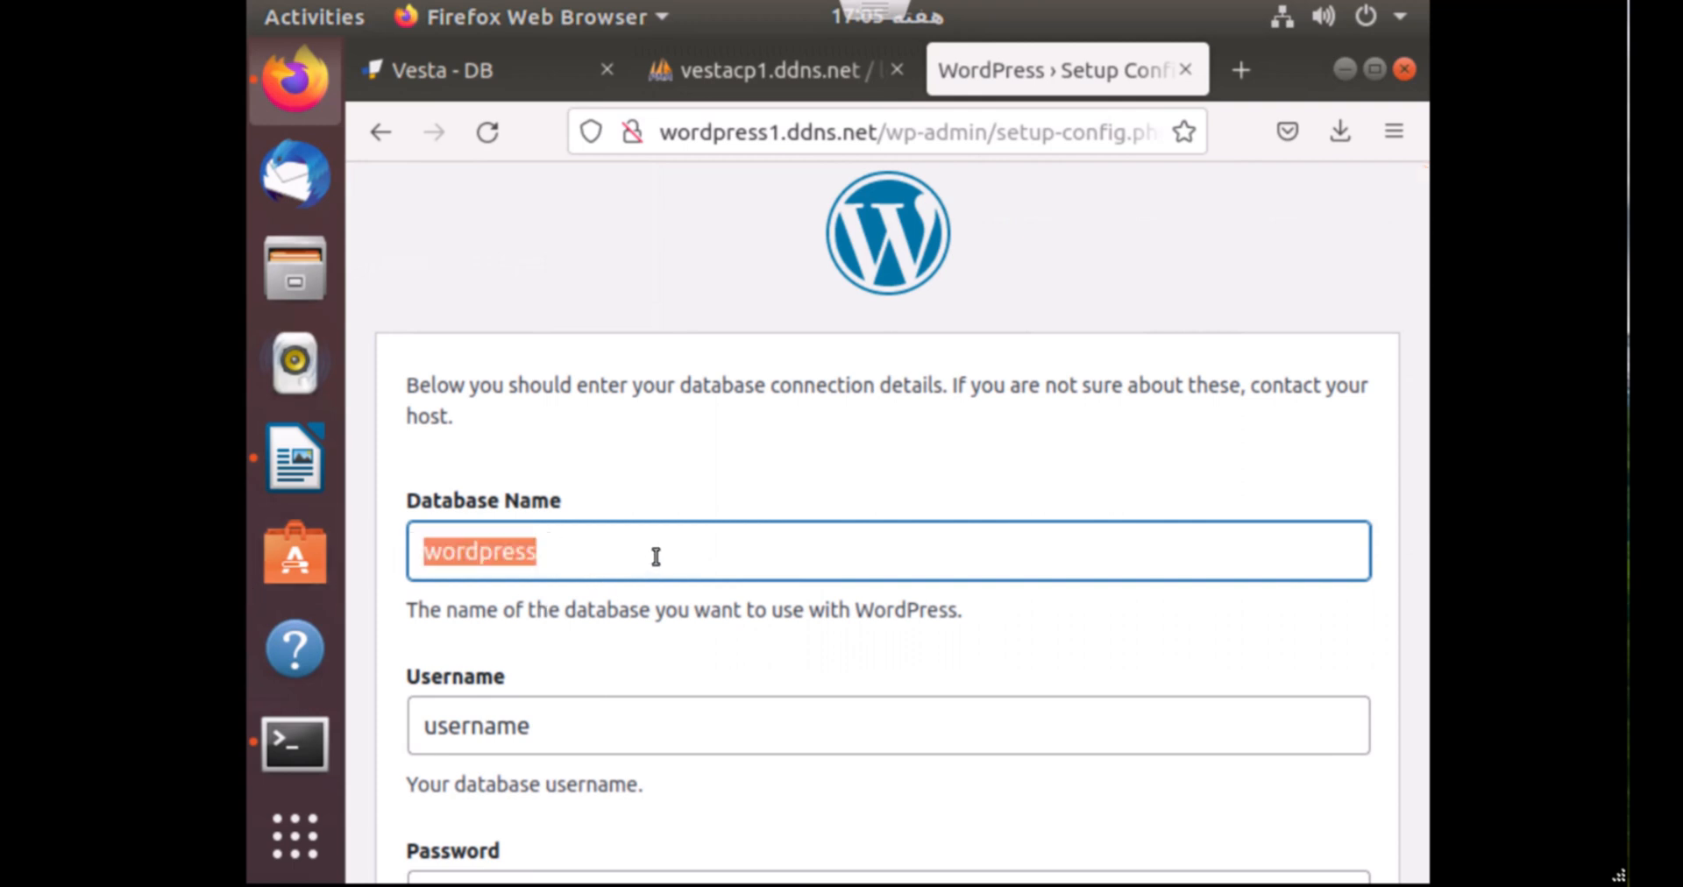
{"action": "type", "text": "wordpres"}
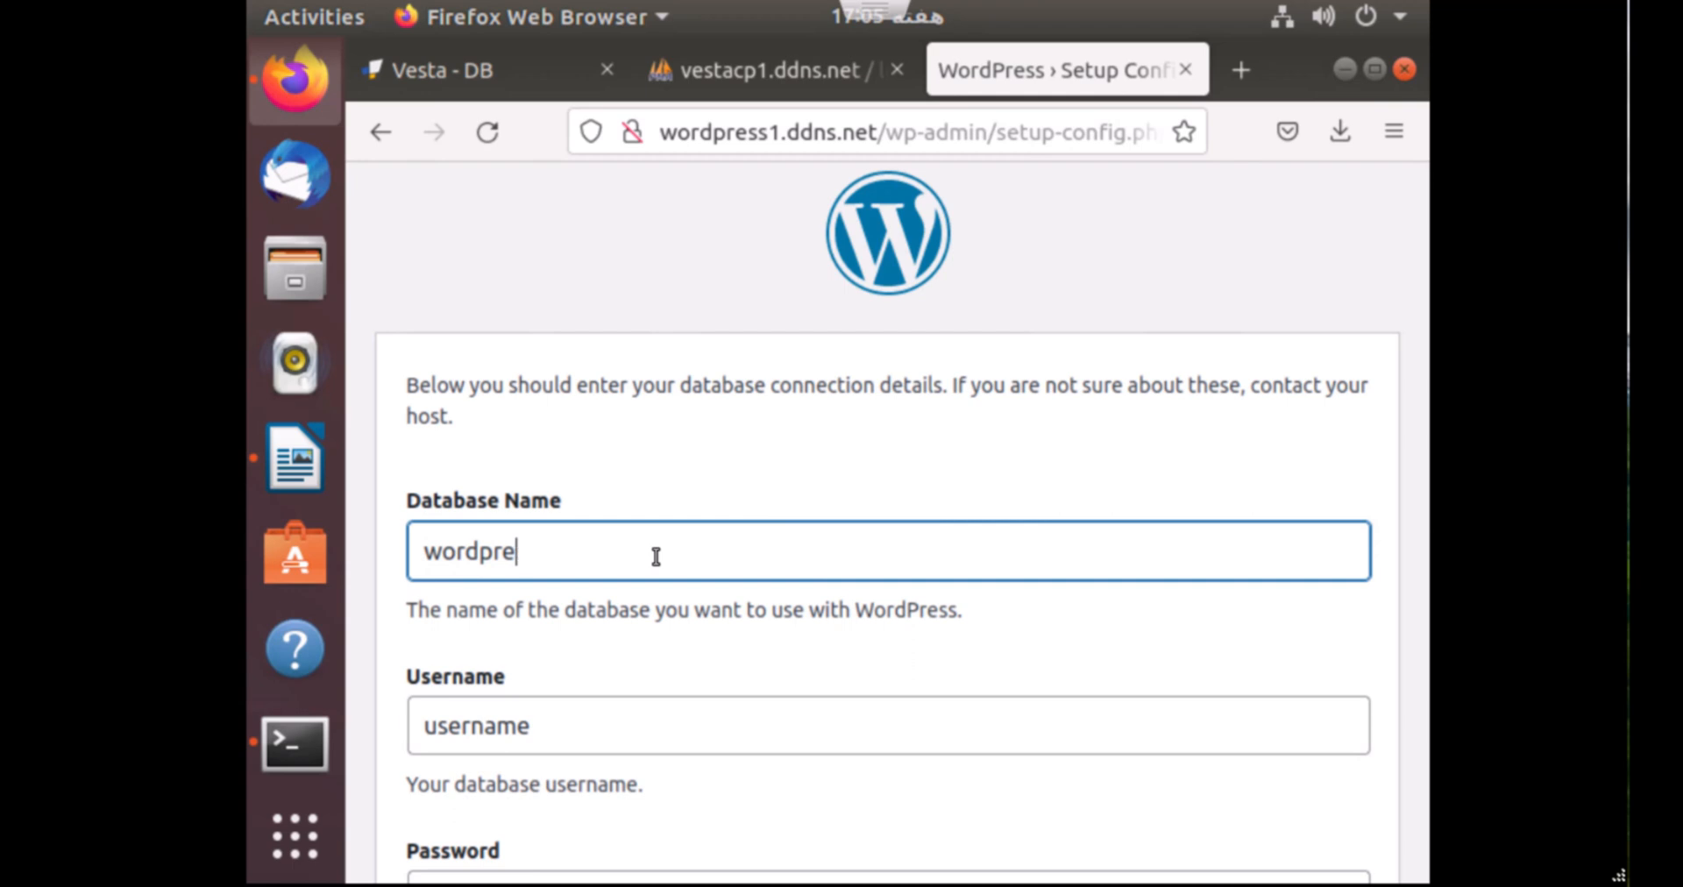
{"action": "key", "text": "BackSpace"}
{"action": "key", "text": "BackSpace"}
{"action": "key", "text": "BackSpace"}
{"action": "key", "text": "BackSpace"}
{"action": "key", "text": "BackSpace"}
{"action": "key", "text": "BackSpace"}
{"action": "key", "text": "BackSpace"}
{"action": "type", "text": "wordpress"}
{"action": "key", "text": "Tab"}
{"action": "type", "text": "wordpress"}
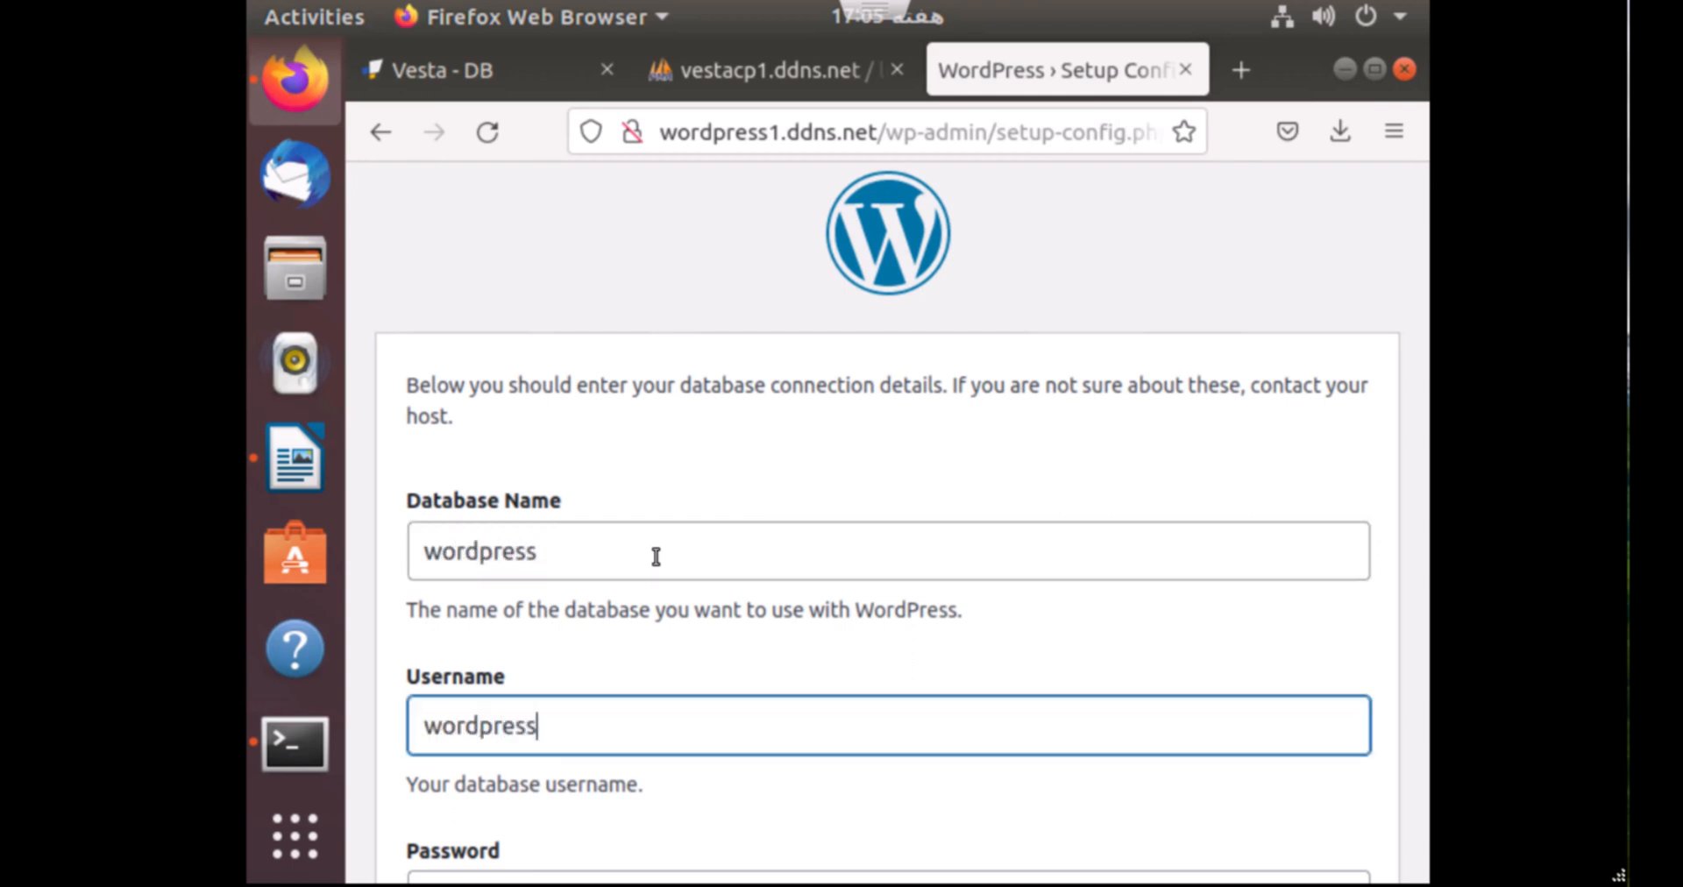
Enter the database password, submit, and return to the form after the connection error.
{"action": "scroll", "coordinate": [800, 568], "scroll_direction": "down", "scroll_amount": 3}
{"action": "left_click", "coordinate": [582, 545]}
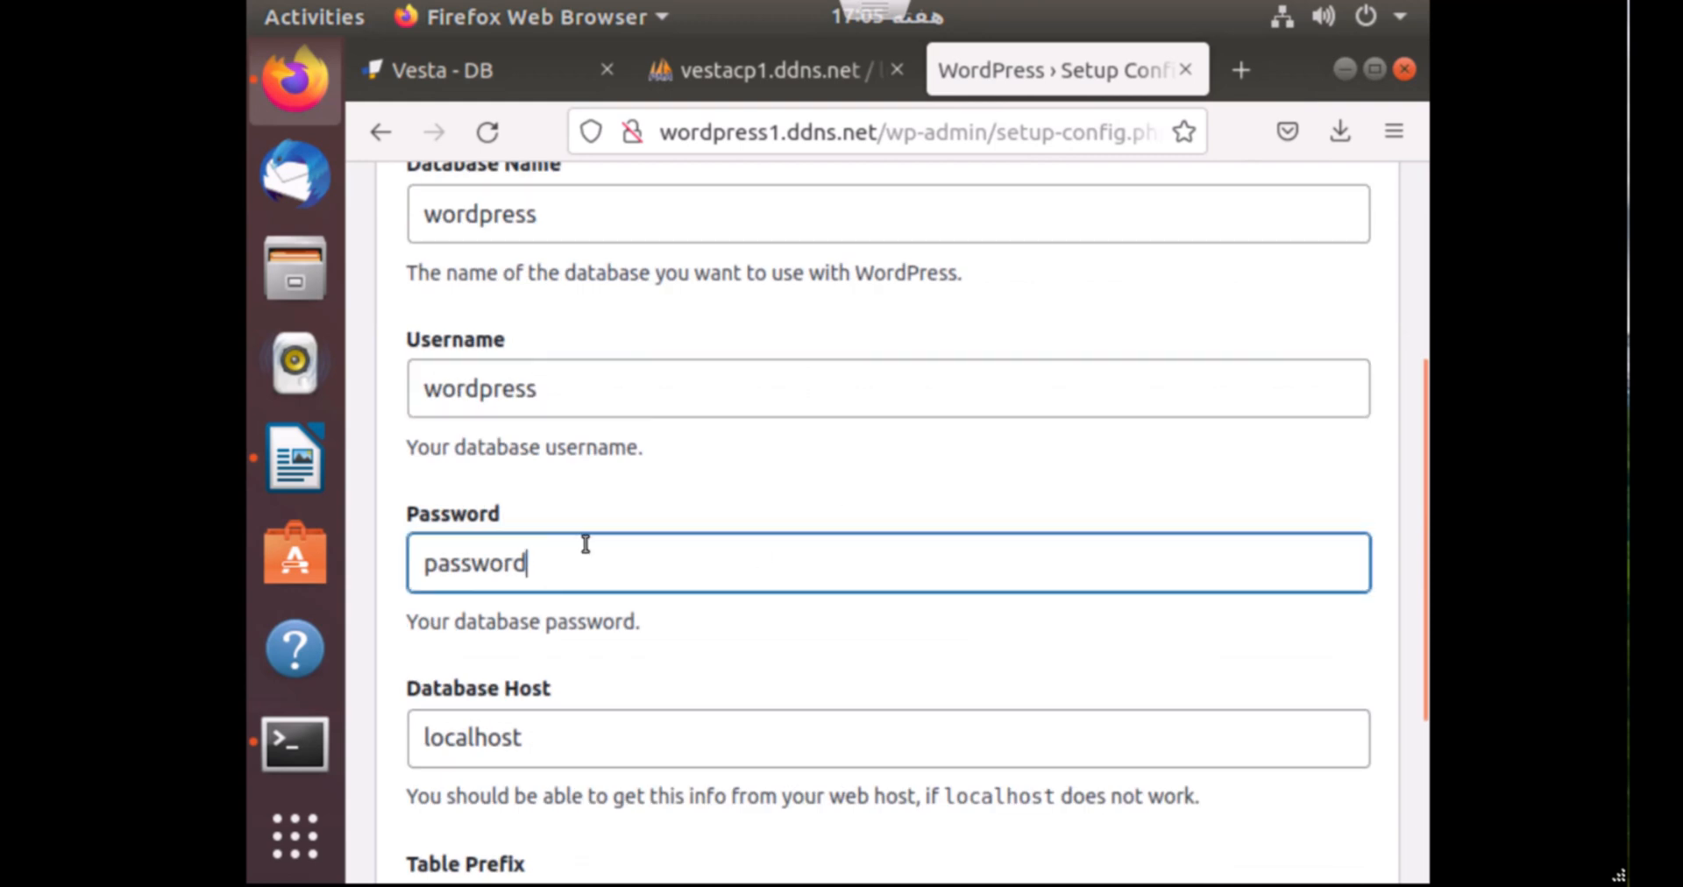
{"action": "double_click", "coordinate": [582, 545]}
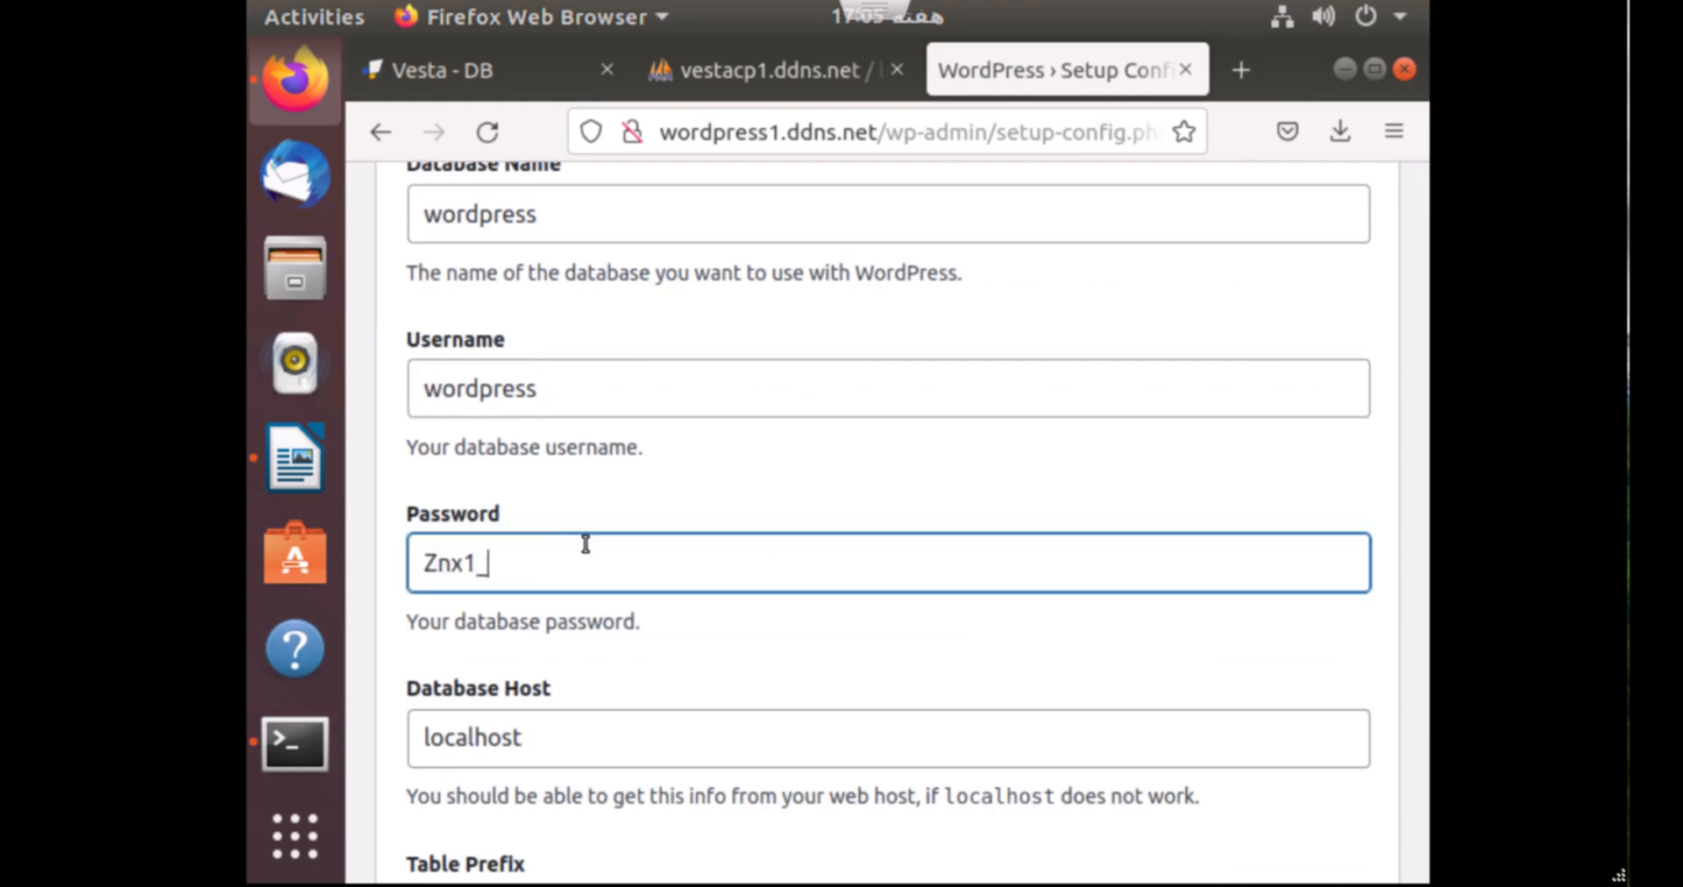
{"action": "scroll", "coordinate": [627, 553], "scroll_direction": "down", "scroll_amount": 3}
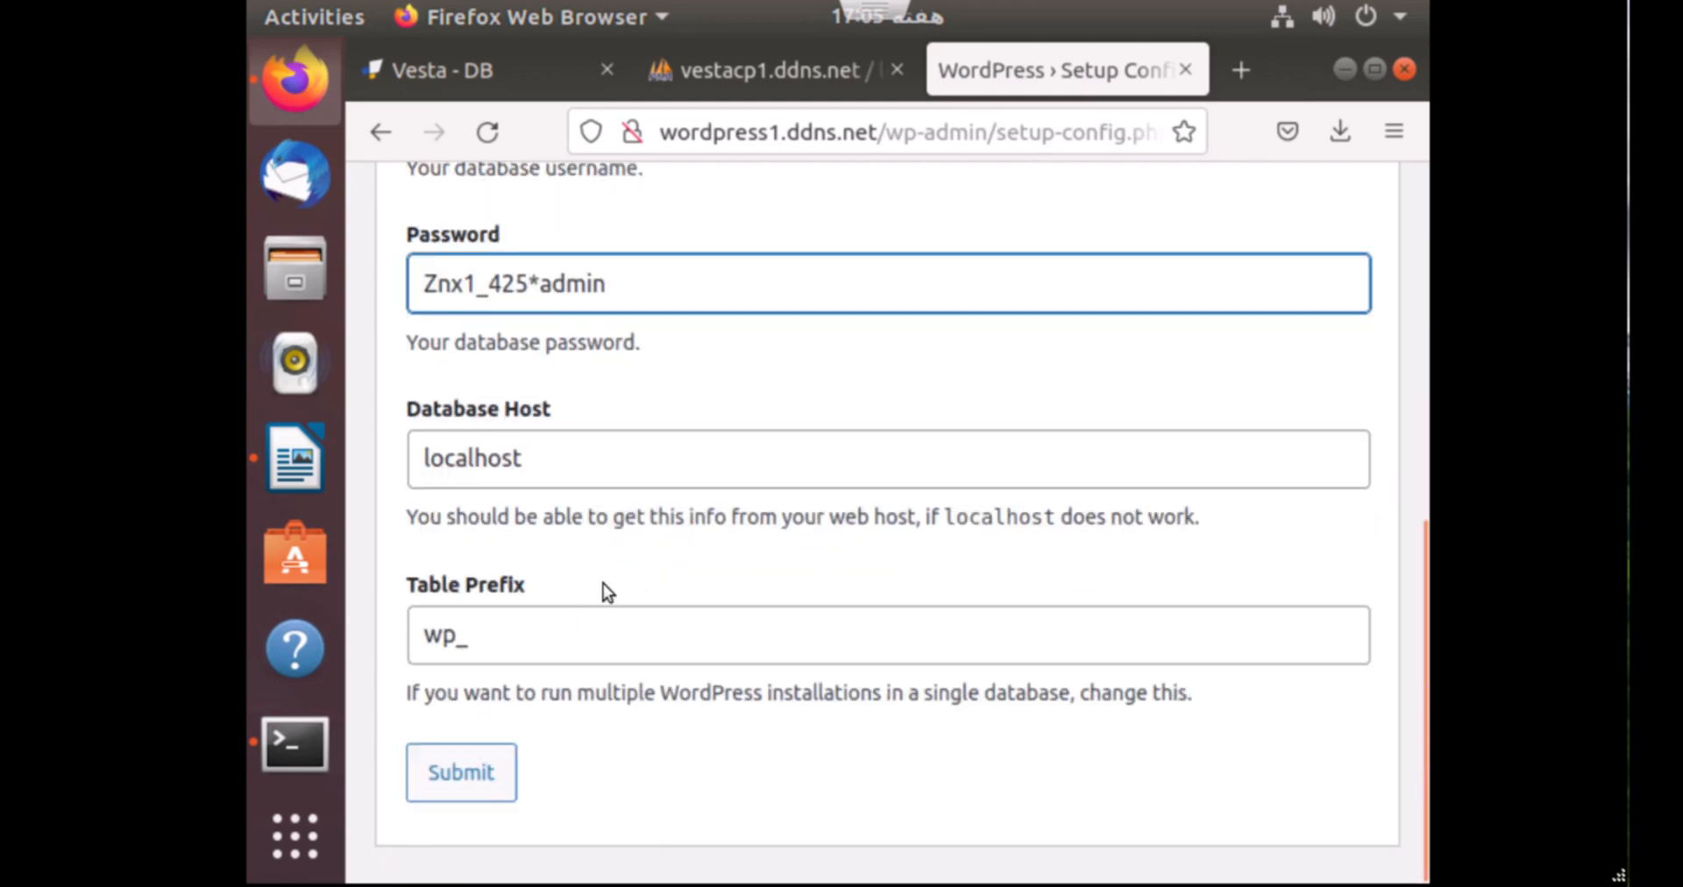
{"action": "left_click", "coordinate": [461, 772]}
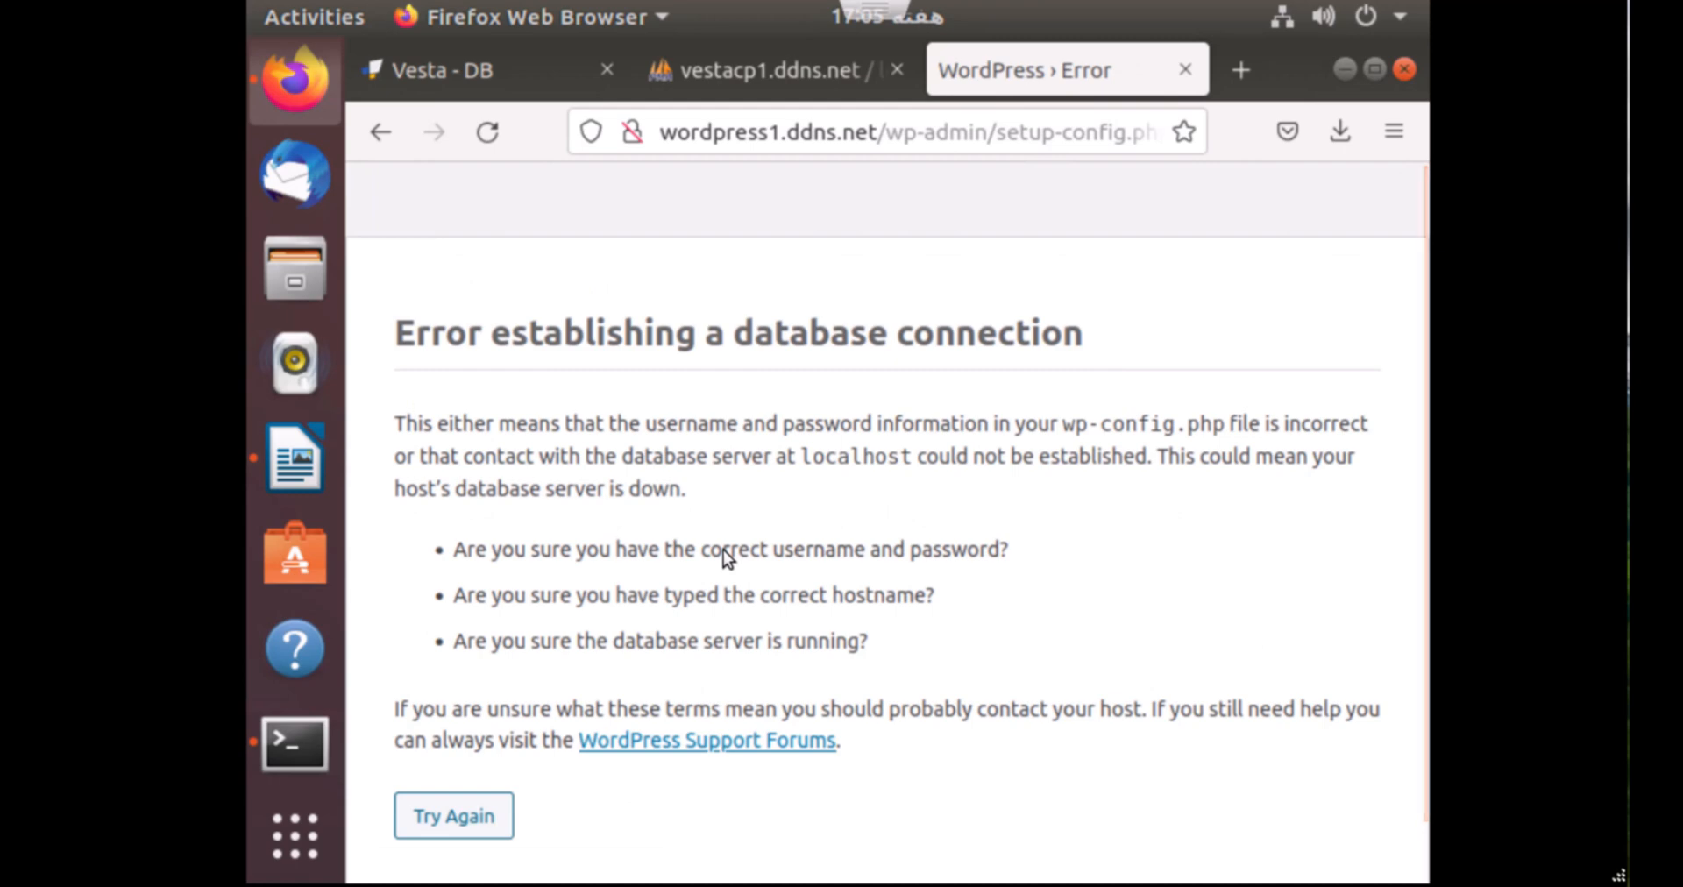
{"action": "left_click", "coordinate": [476, 816]}
{"action": "scroll", "coordinate": [722, 578], "scroll_direction": "up", "scroll_amount": 5}
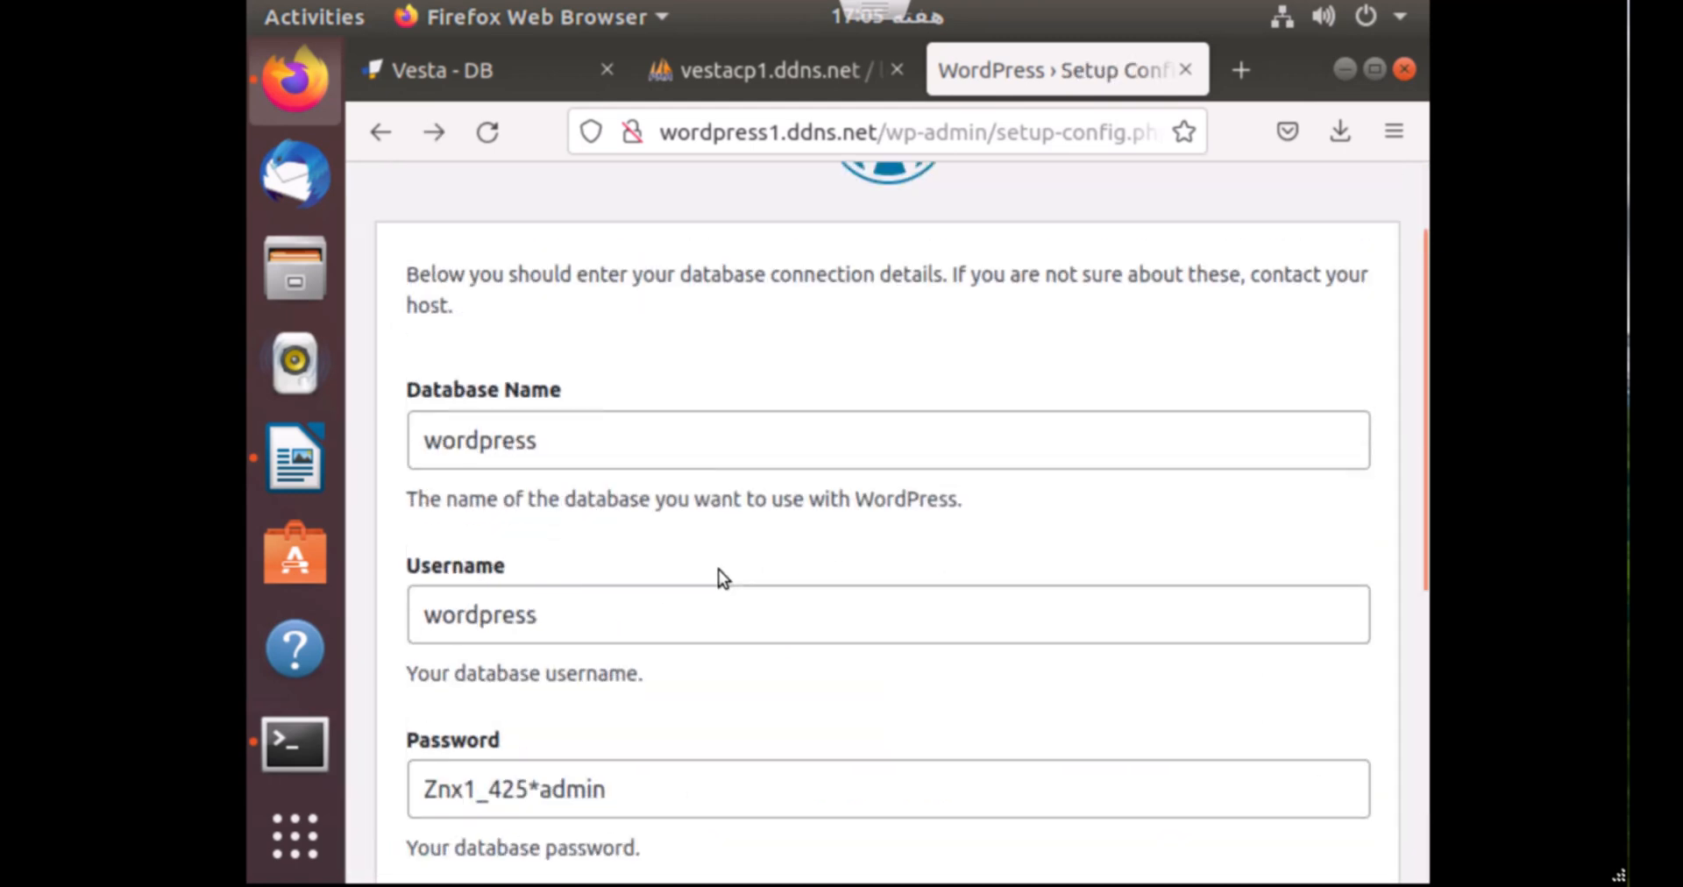
After checking phpMyAdmin, change Database Name and Username to admin_wordpress and submit successfully.
{"action": "left_click", "coordinate": [763, 83]}
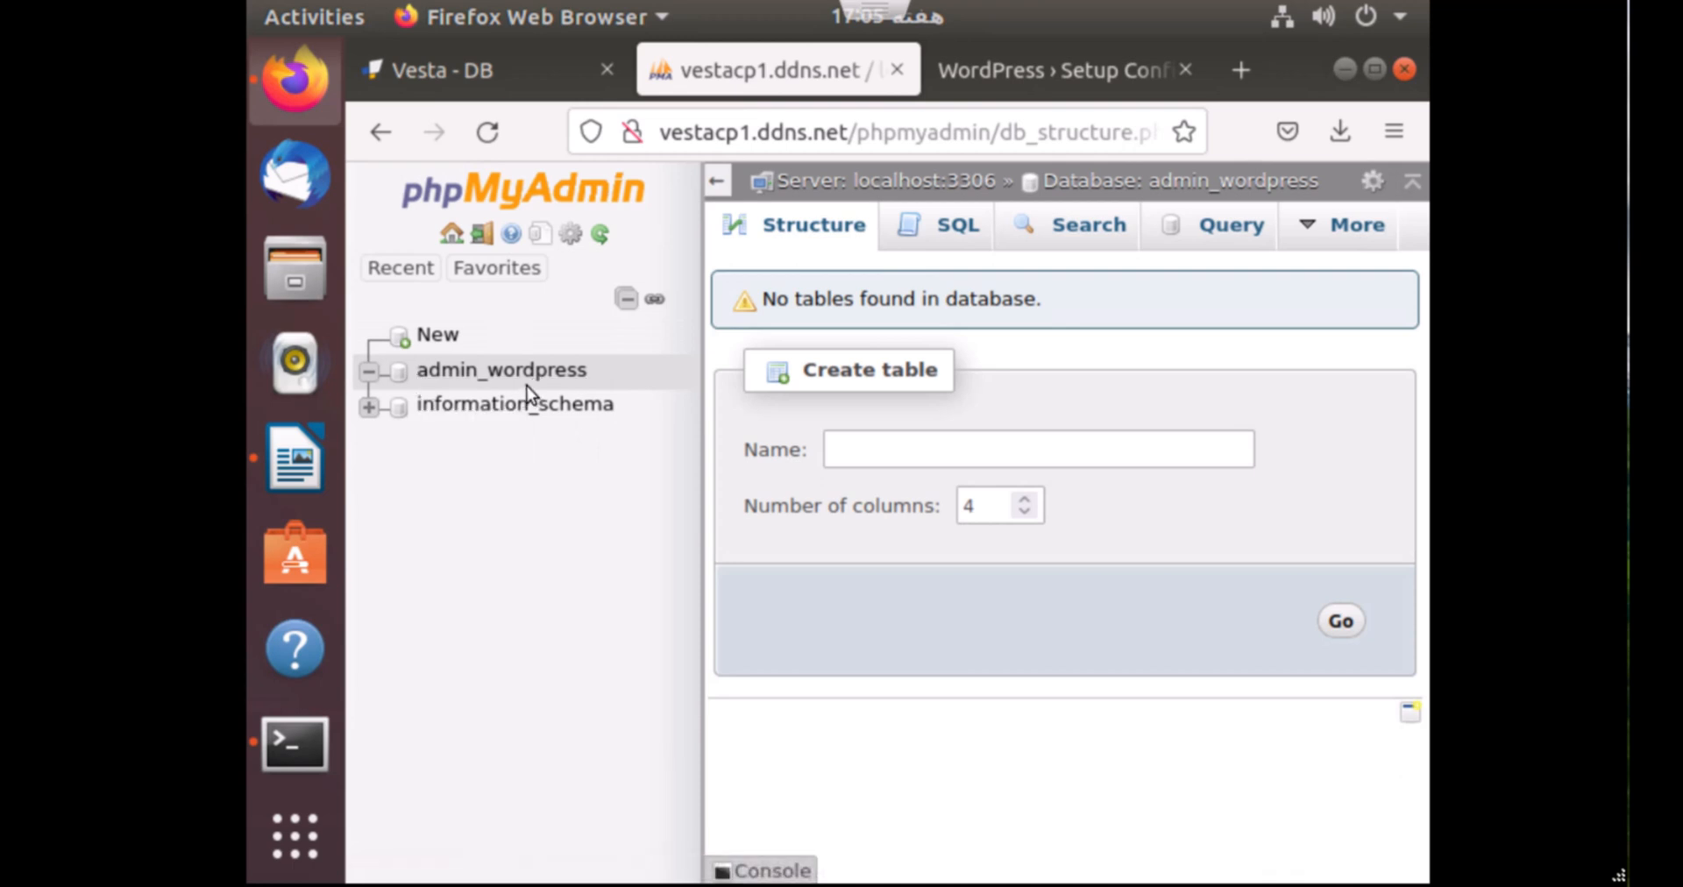
{"action": "left_click", "coordinate": [1019, 58]}
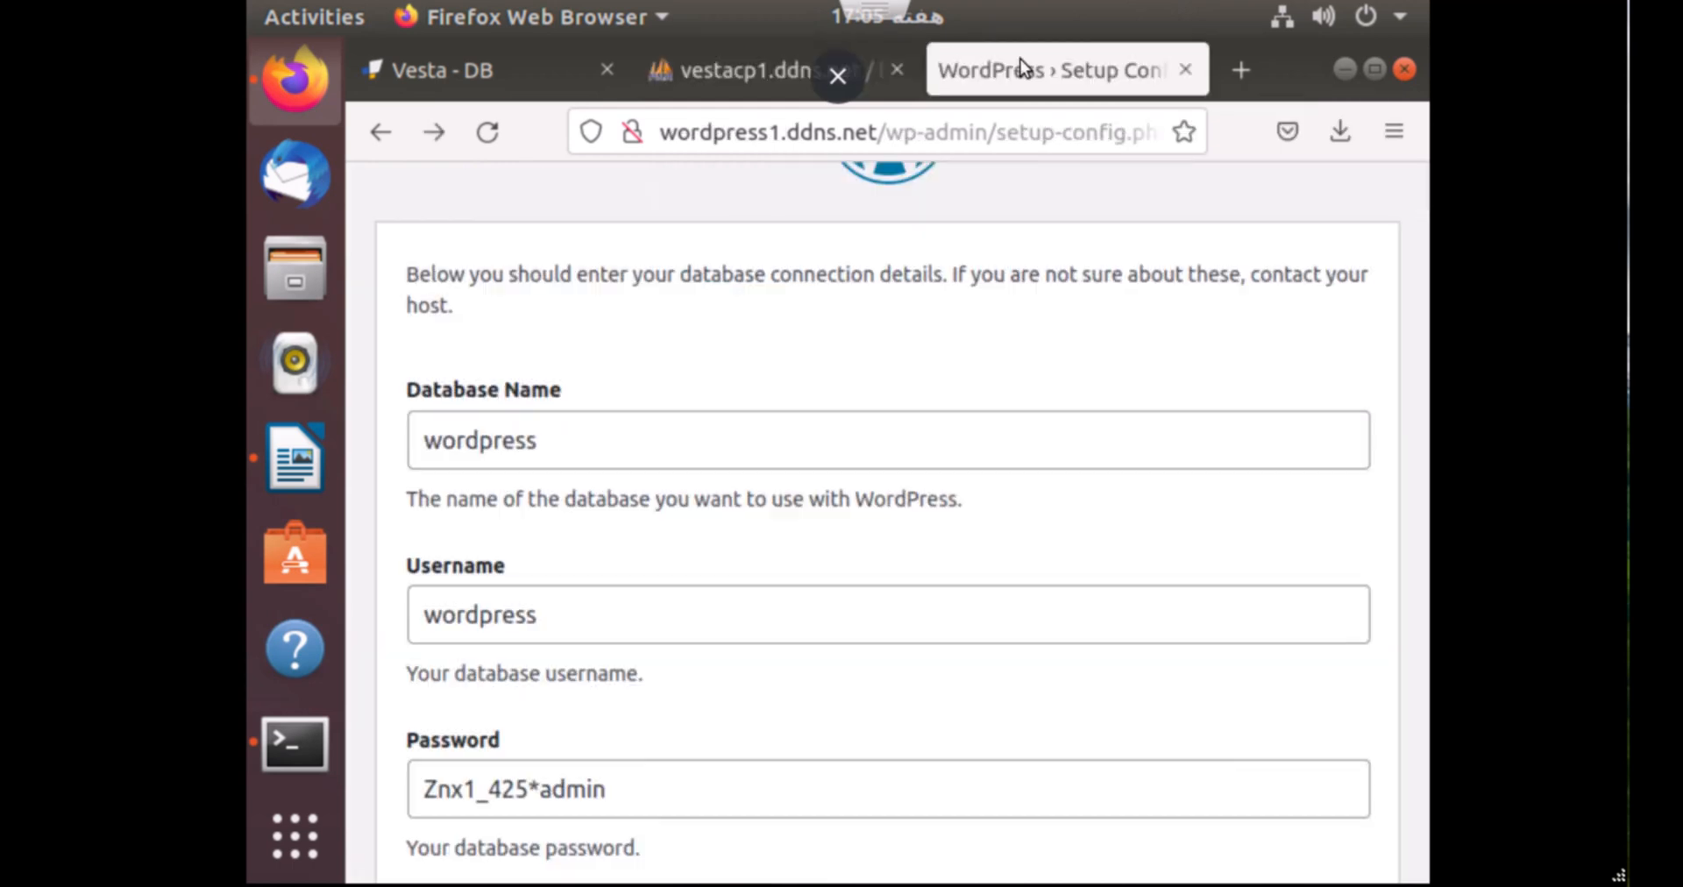
{"action": "double_click", "coordinate": [616, 448]}
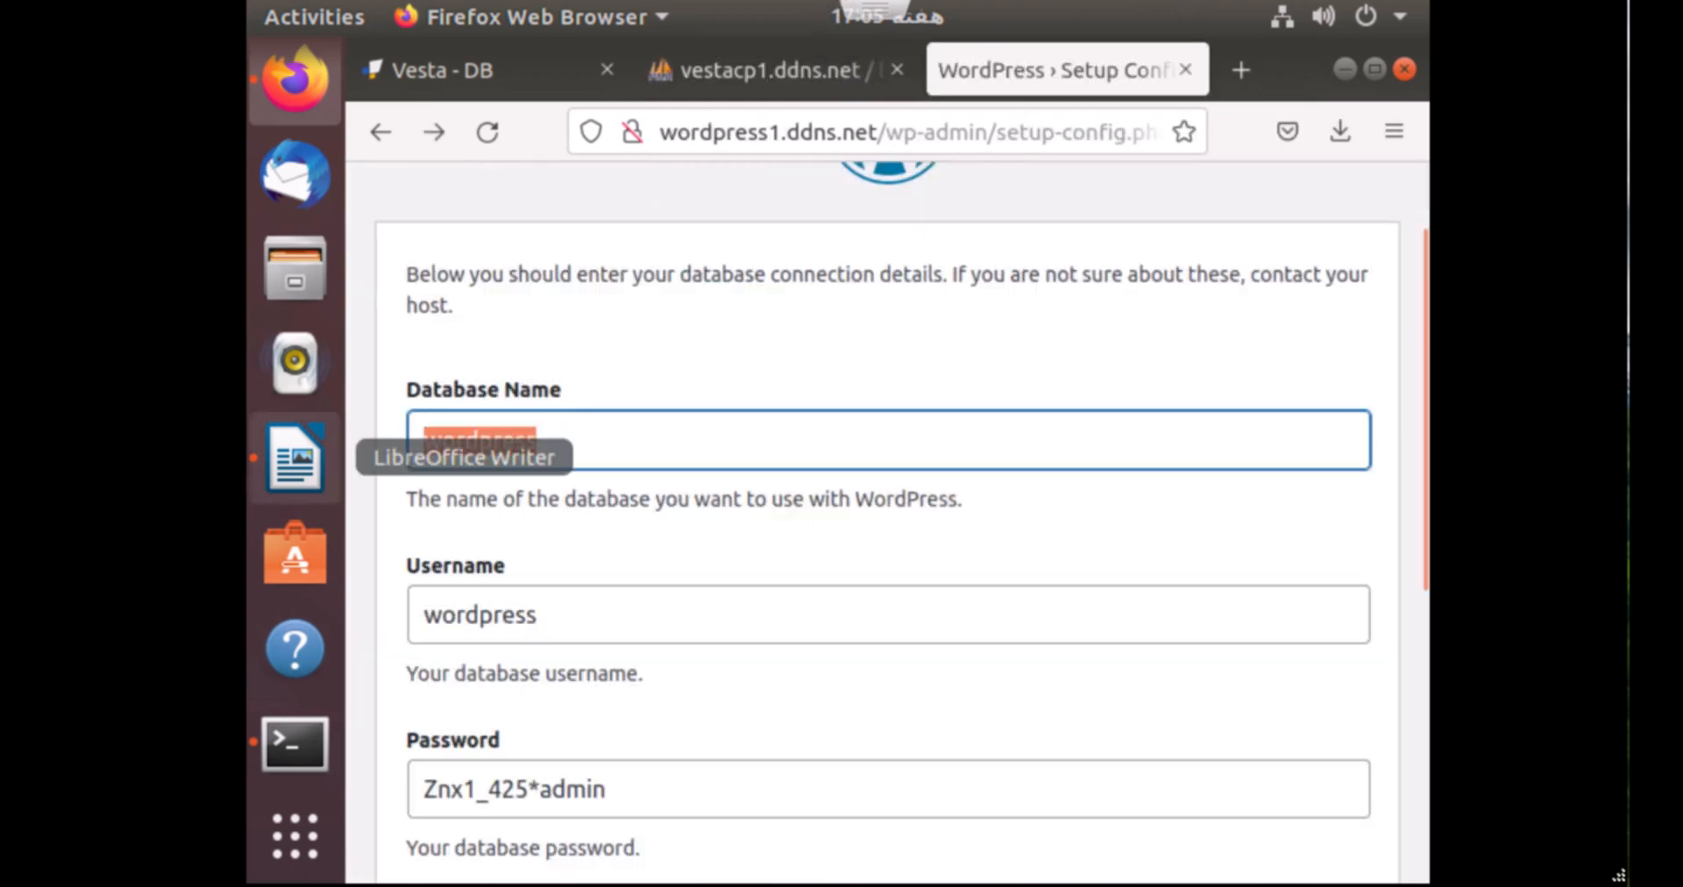
{"action": "key", "text": "Left"}
{"action": "type", "text": "admin"}
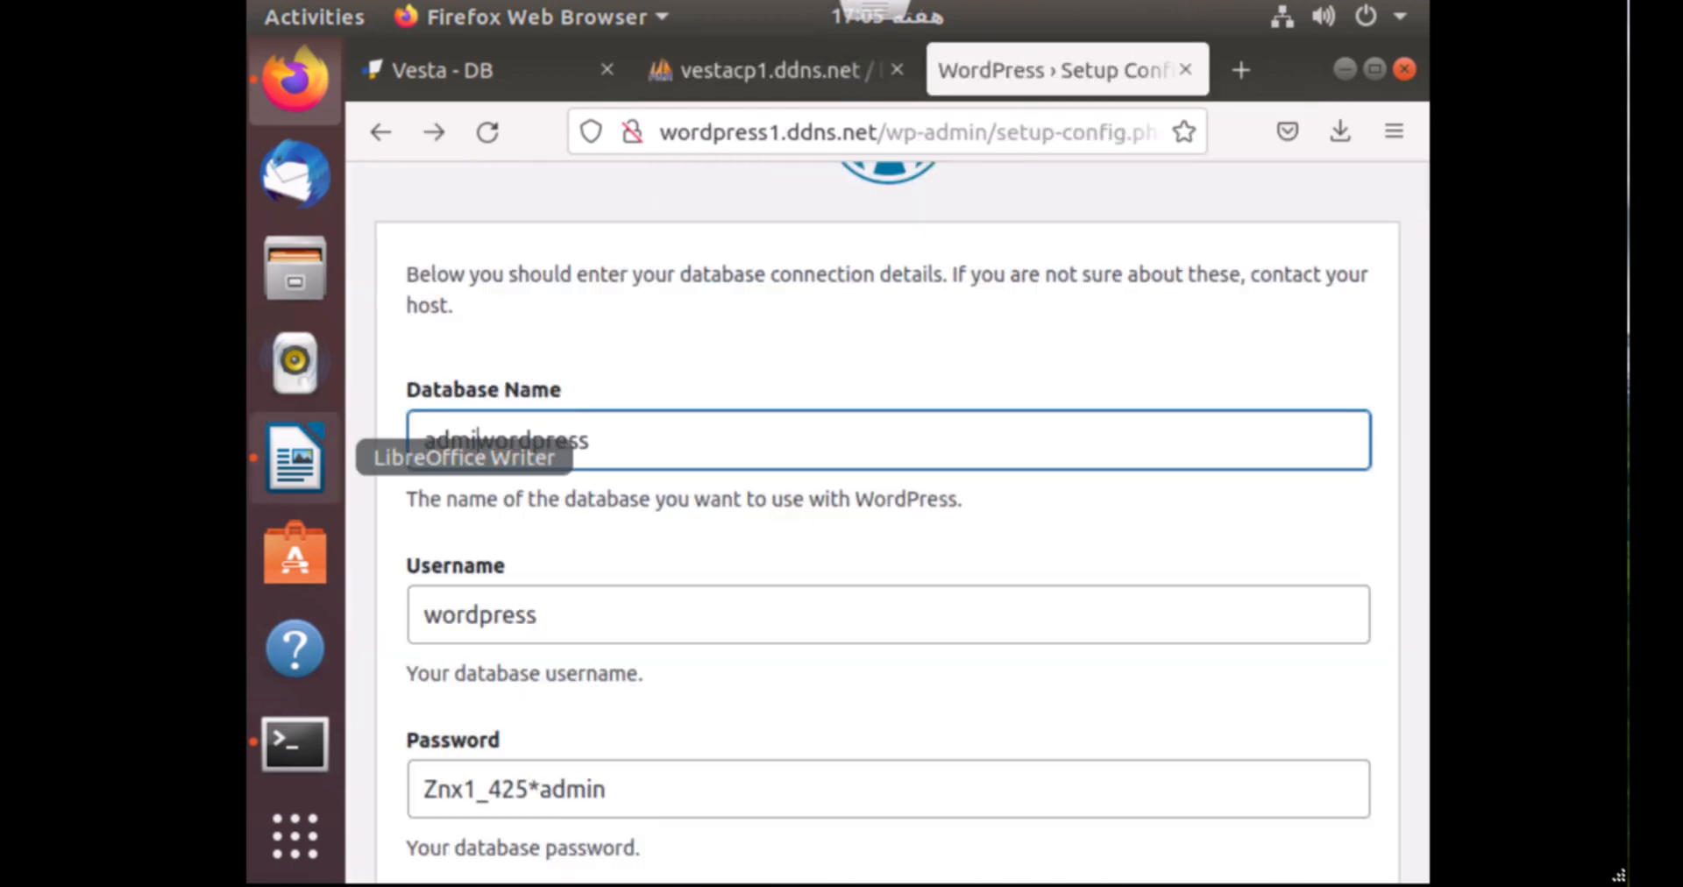
{"action": "type", "text": "_"}
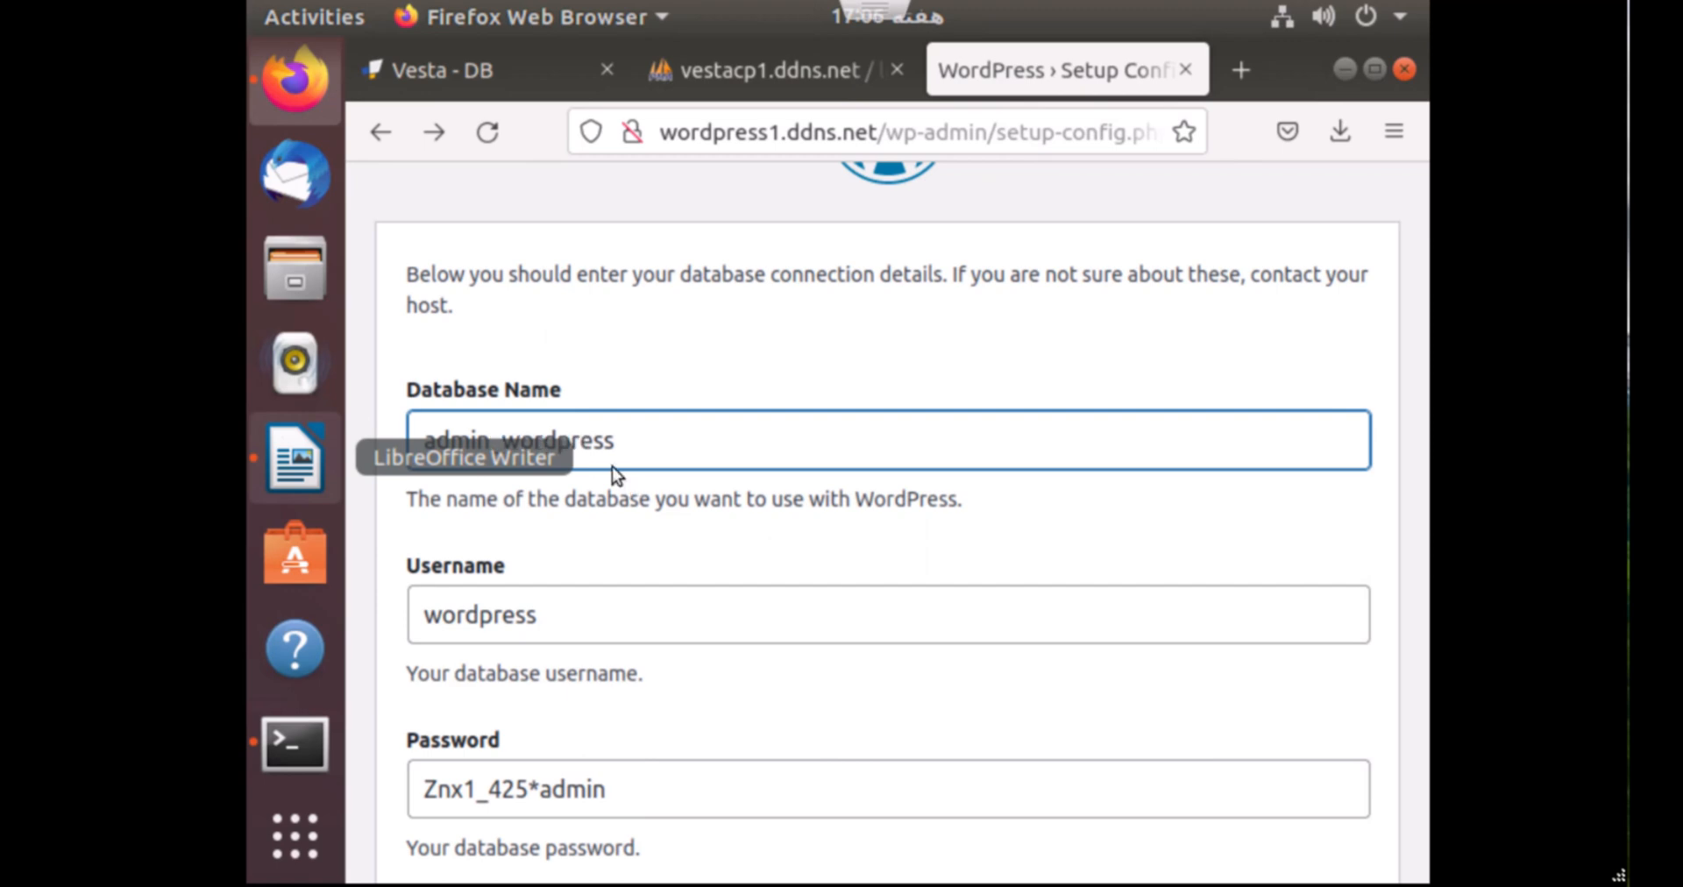
{"action": "double_click", "coordinate": [525, 440]}
{"action": "key", "text": "ctrl+c"}
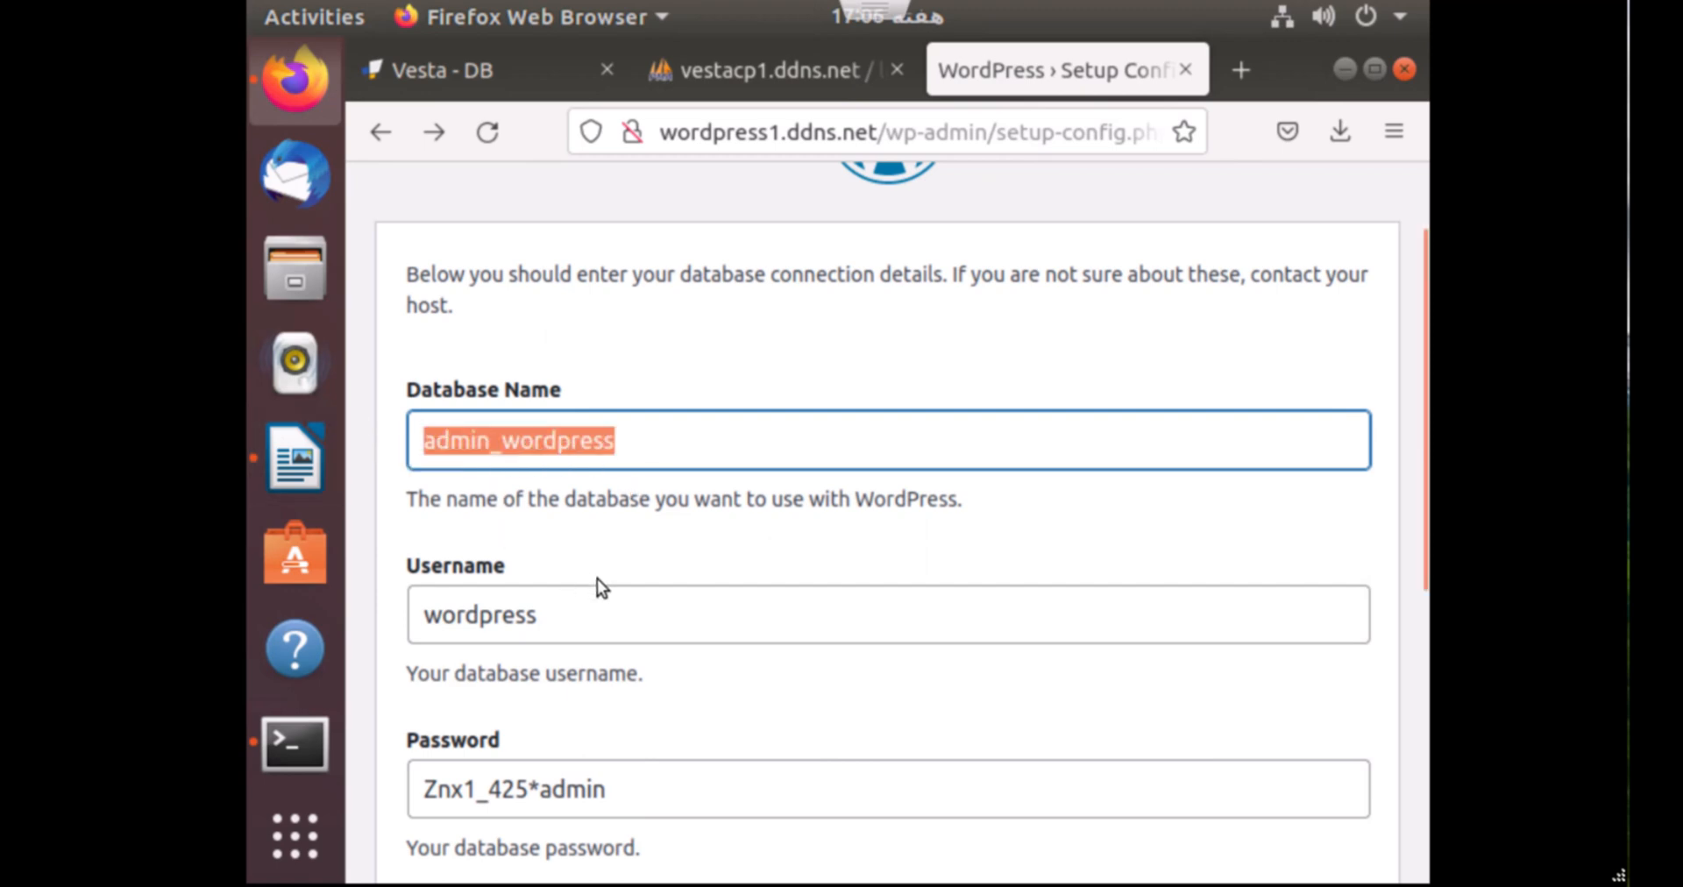
{"action": "key", "text": "Tab"}
{"action": "key", "text": "ctrl+v"}
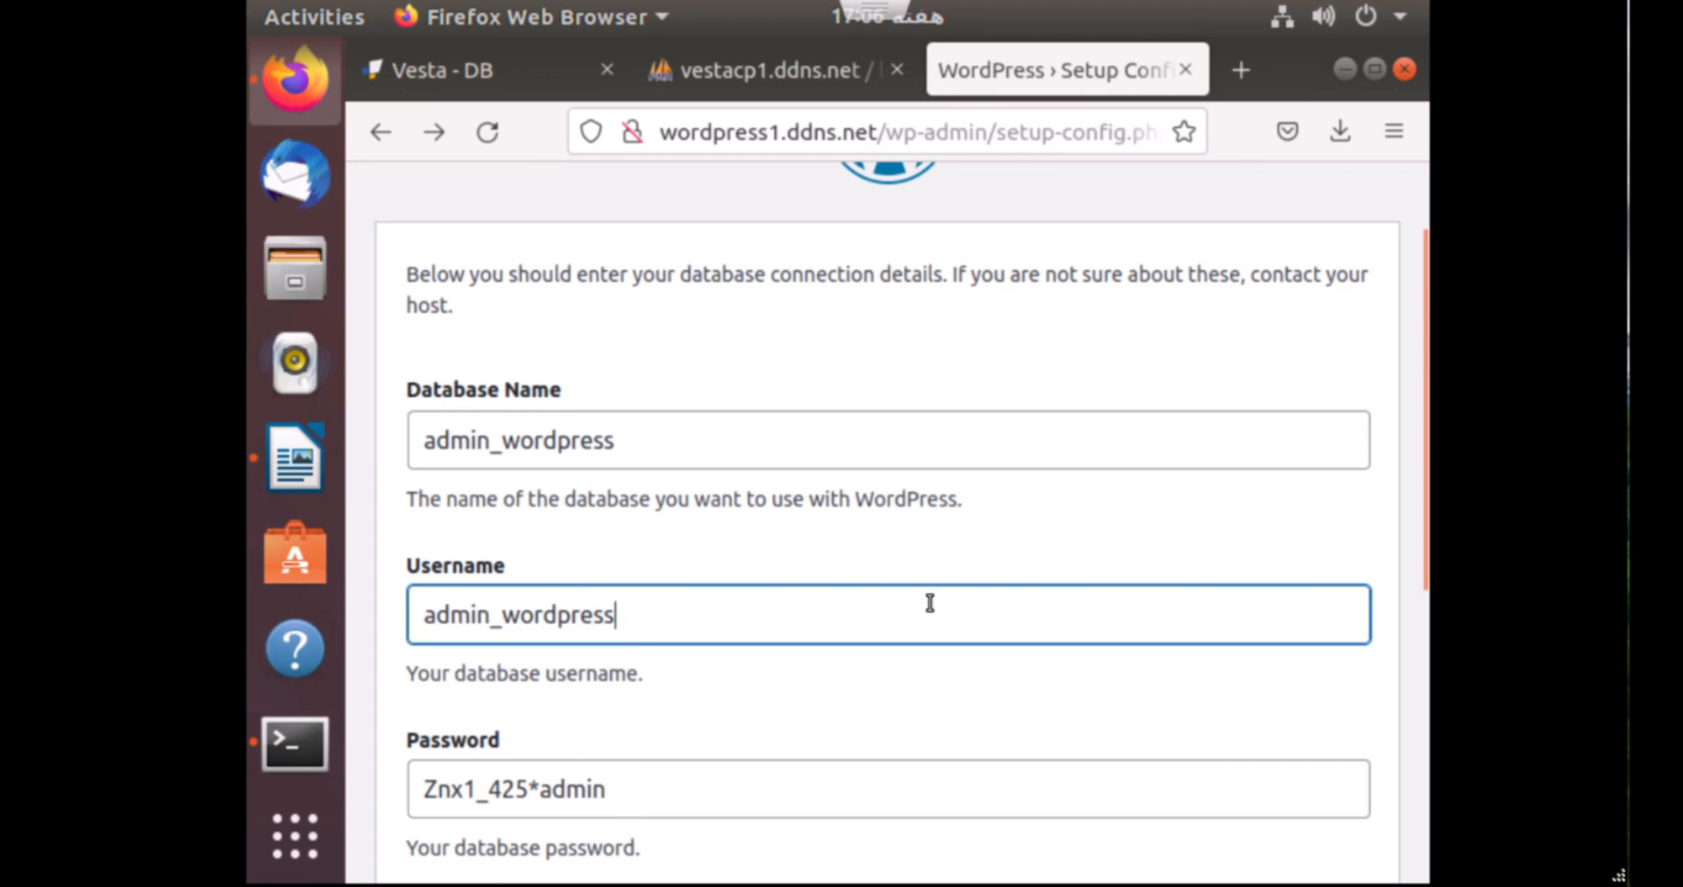
{"action": "scroll", "coordinate": [930, 603], "scroll_direction": "down", "scroll_amount": 5}
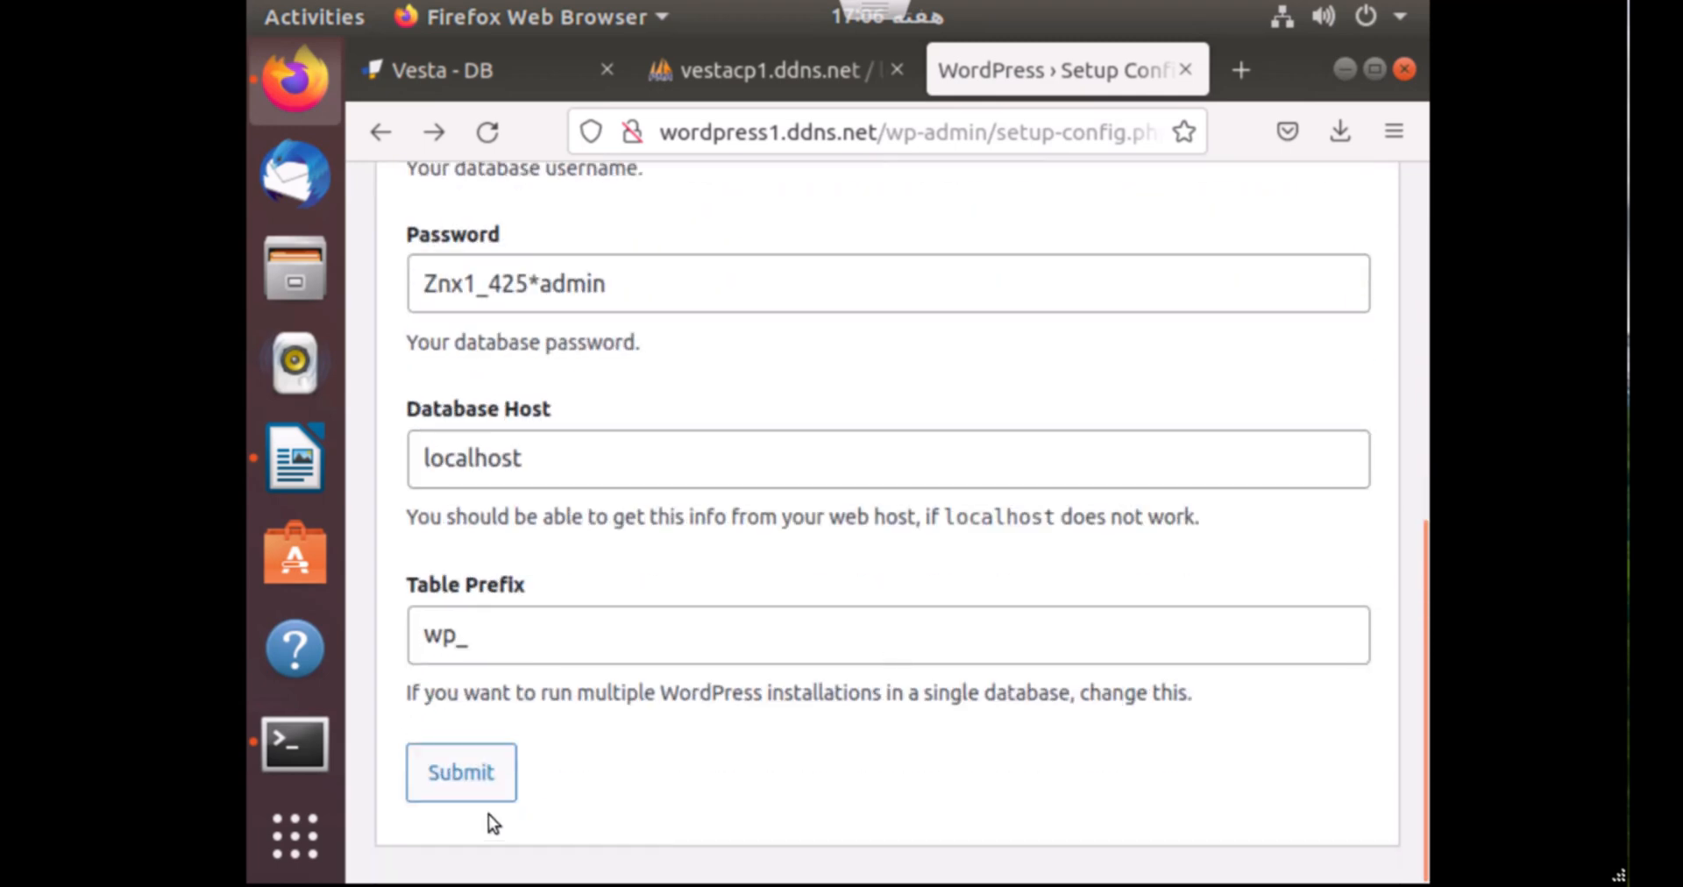
{"action": "left_click", "coordinate": [461, 776]}
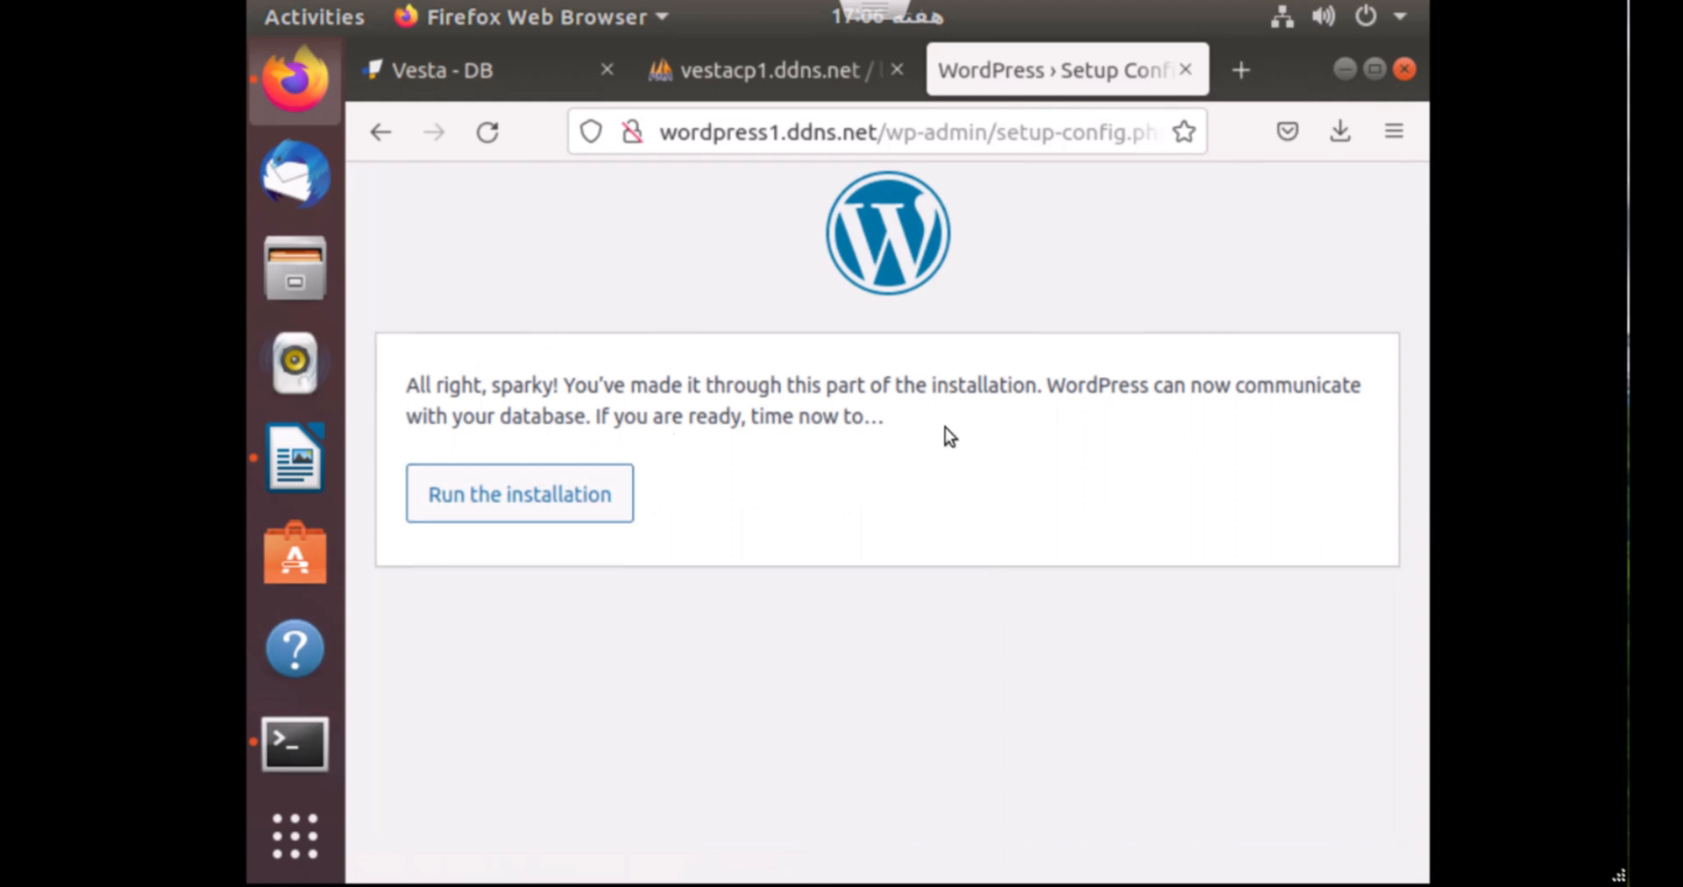
{"action": "left_click_drag", "start_coordinate": [945, 428], "coordinate": [419, 384]}
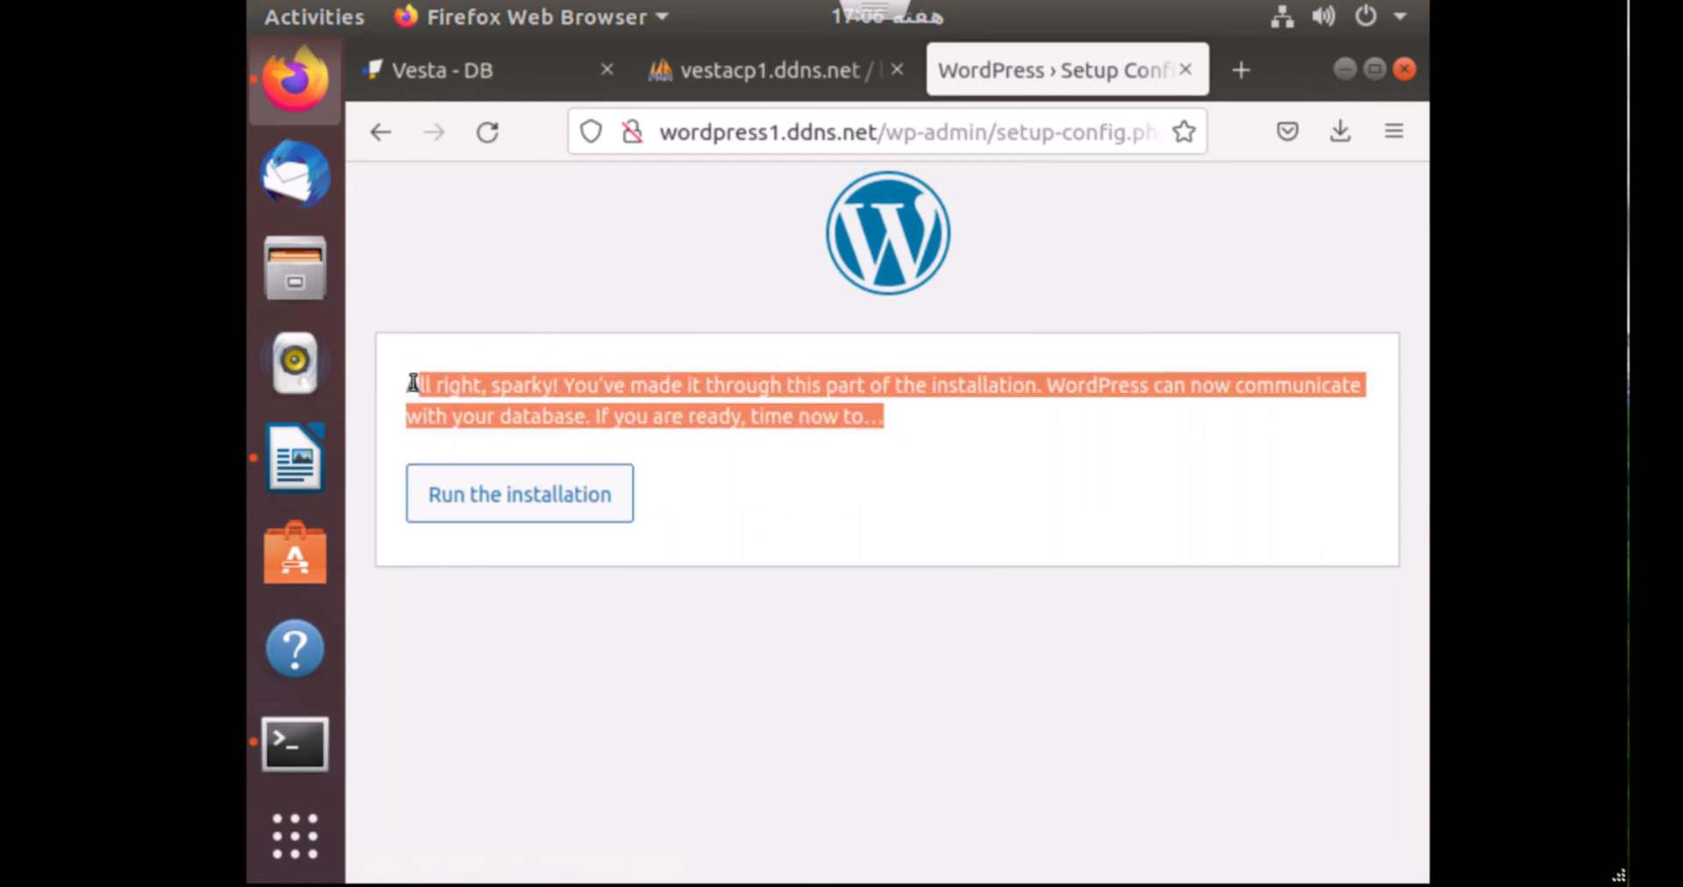
Run the installation and enter site title wordpress1.ddns.net and the admin username.
{"action": "left_click", "coordinate": [549, 497]}
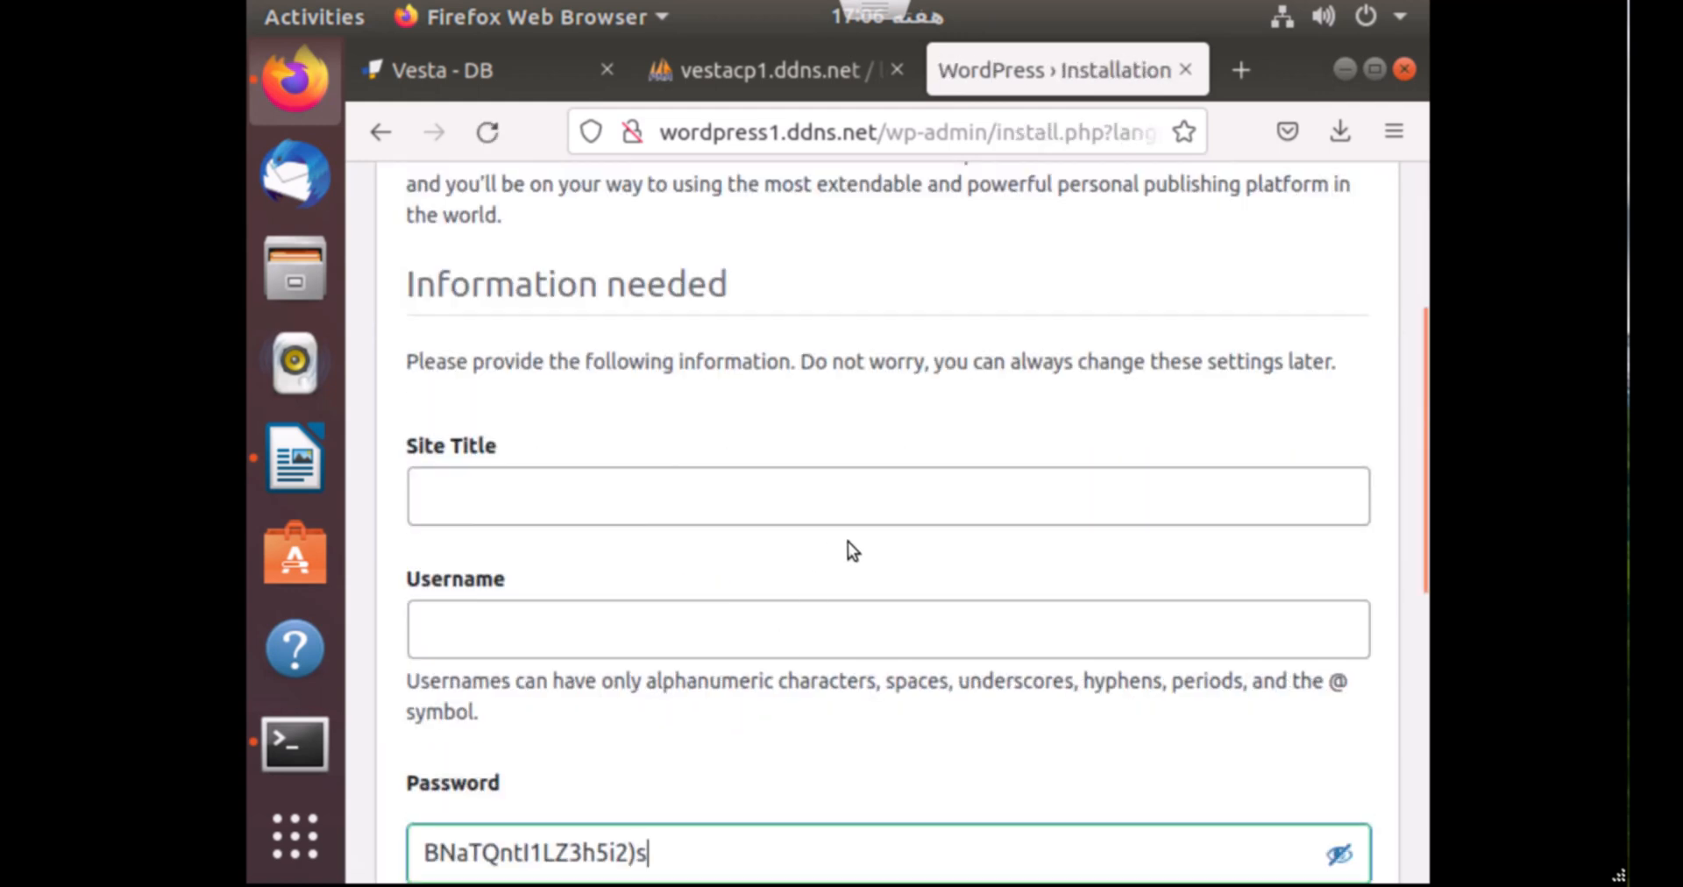
{"action": "left_click", "coordinate": [579, 517]}
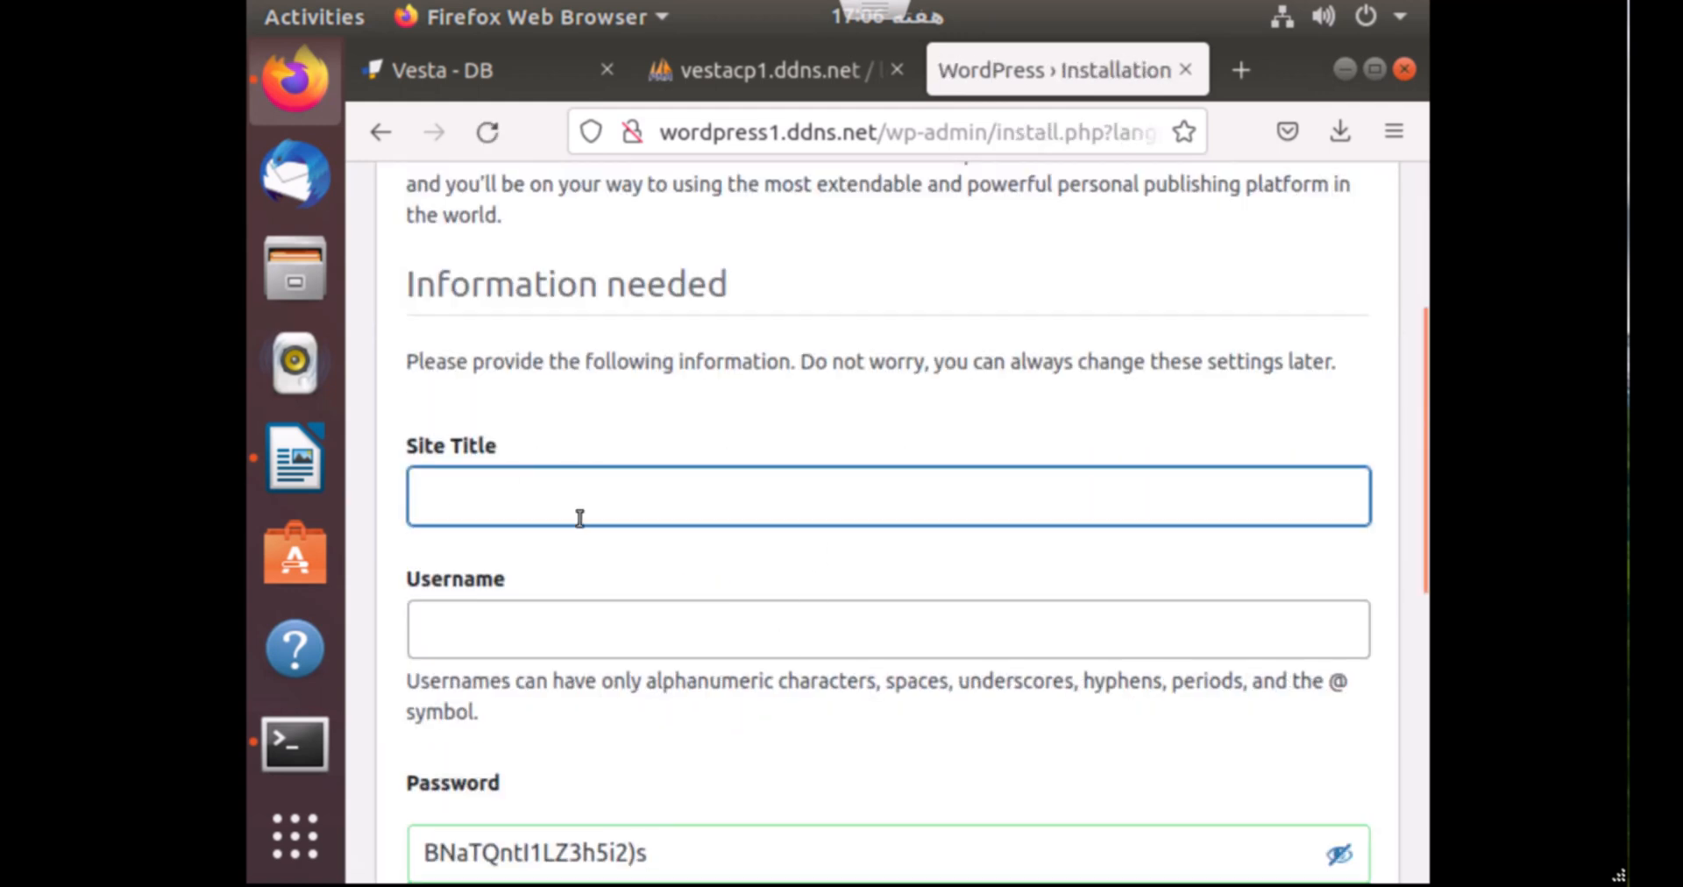
{"action": "type", "text": "word"}
{"action": "key", "text": "BackSpace"}
{"action": "key", "text": "BackSpace"}
{"action": "key", "text": "BackSpace"}
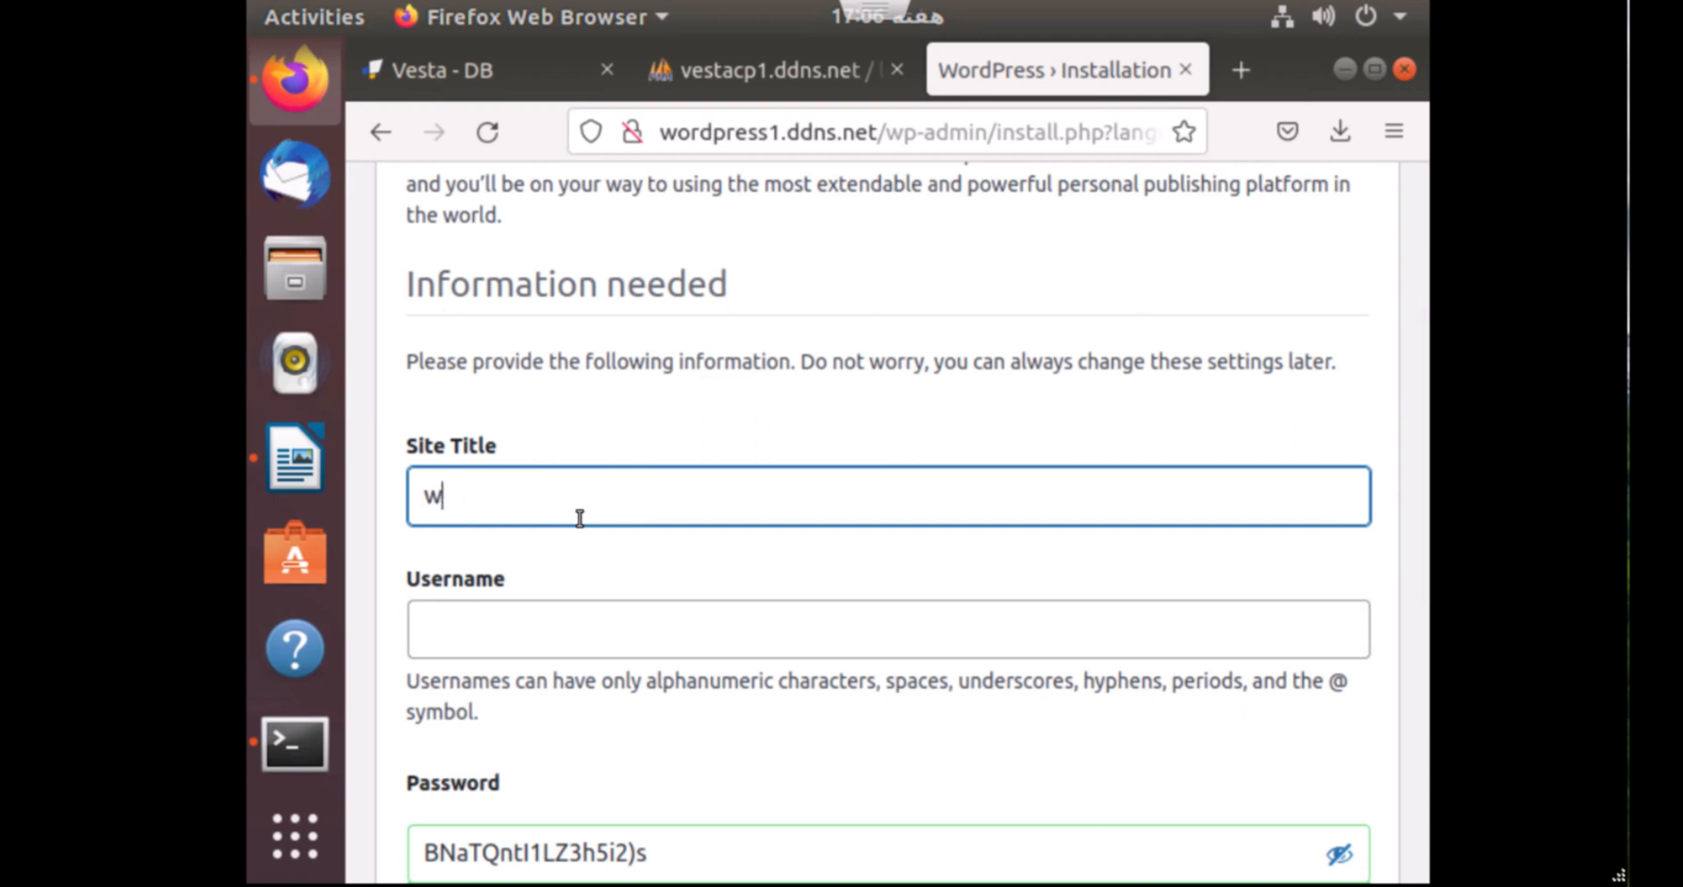
{"action": "type", "text": "ordpress1."}
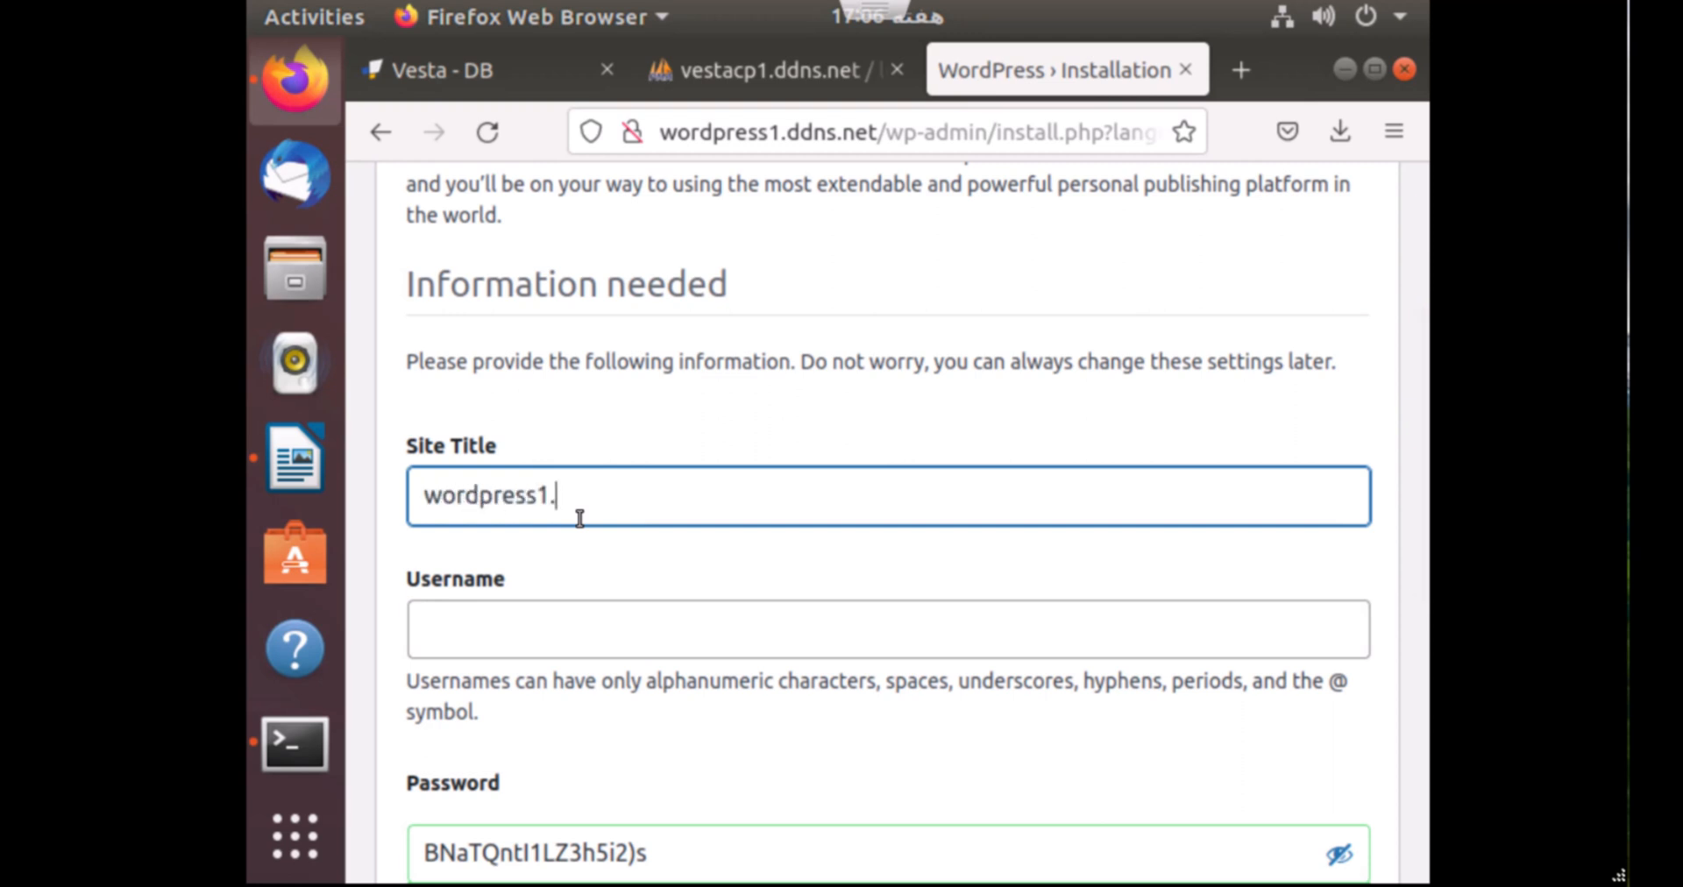
{"action": "type", "text": "ddns.net"}
{"action": "key", "text": "Tab"}
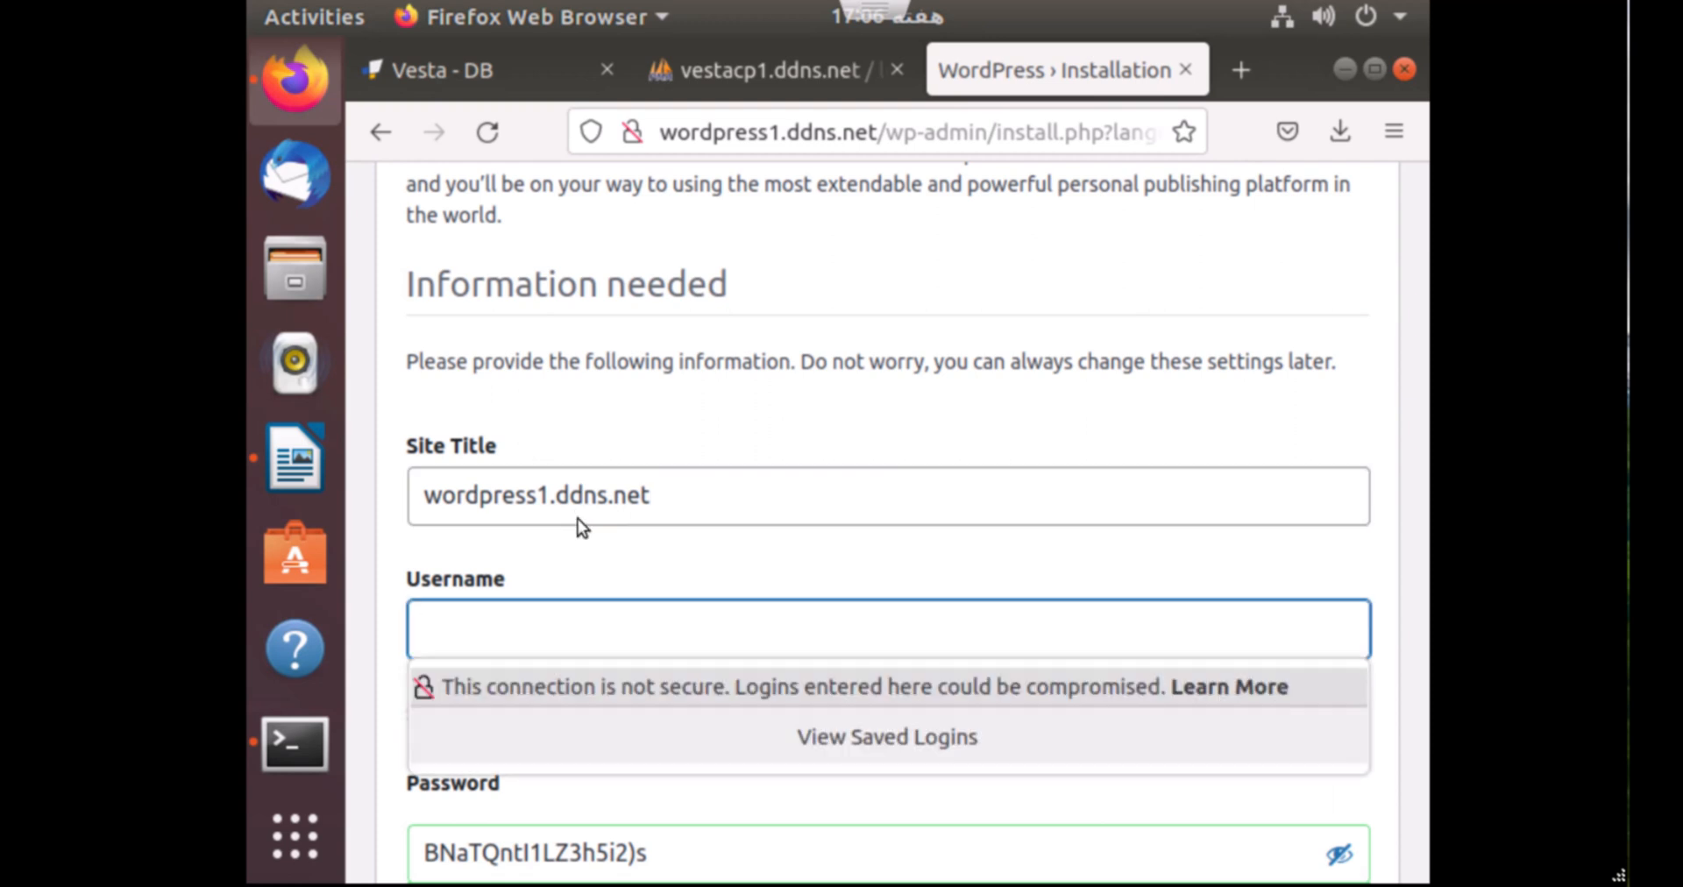
{"action": "type", "text": "shahzad"}
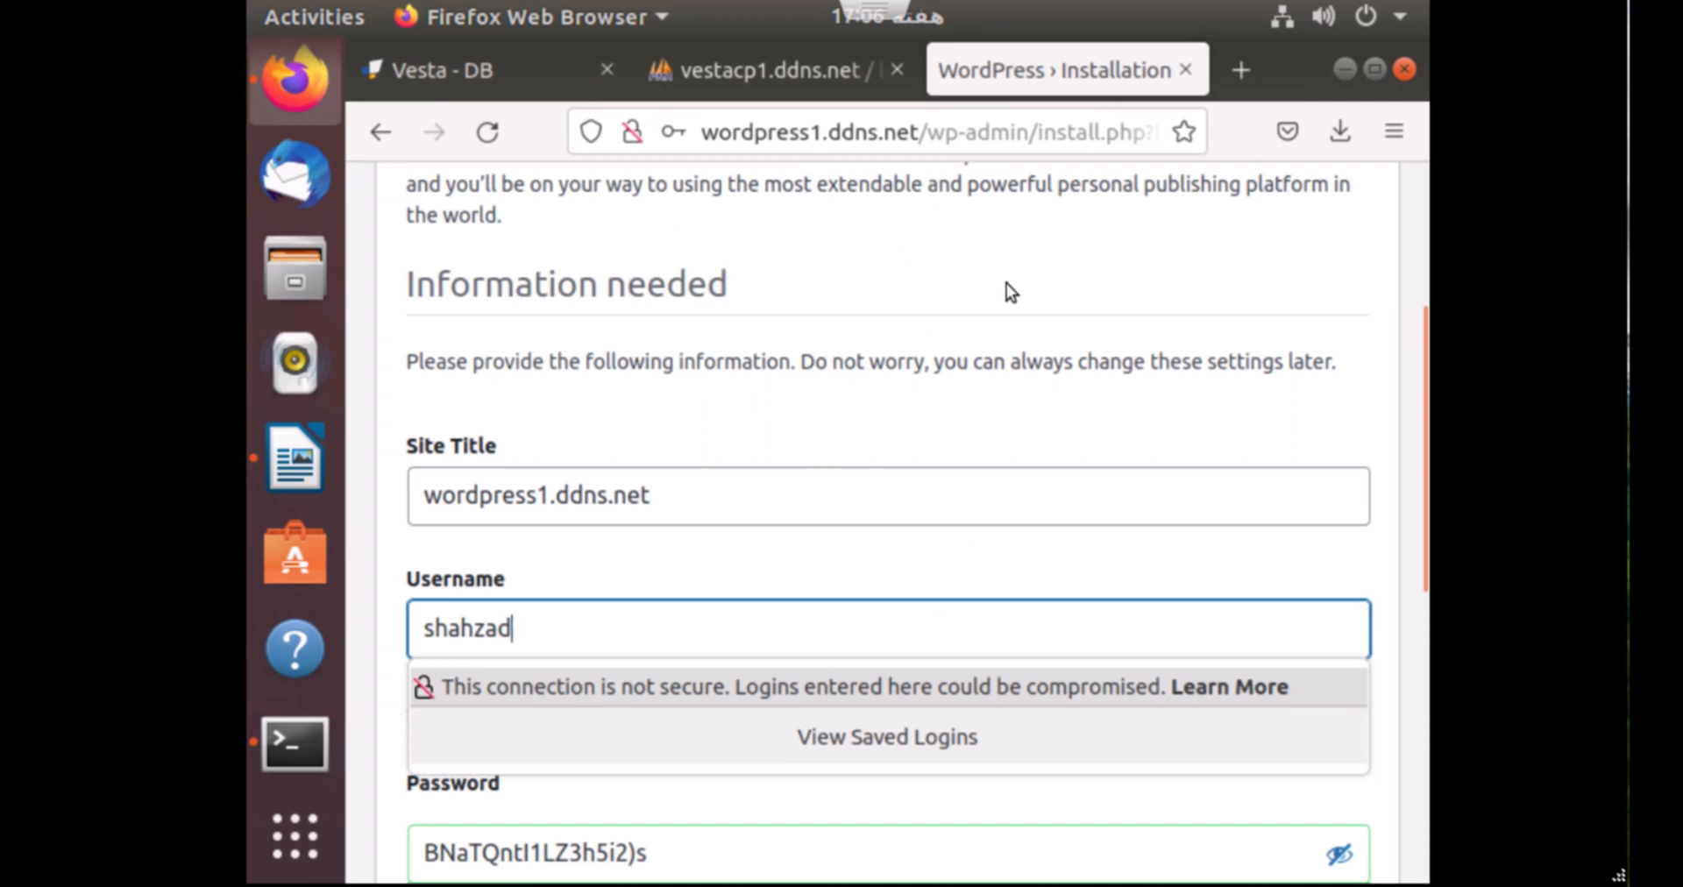
Replace the suggested admin password with a custom, masked password.
{"action": "left_click", "coordinate": [781, 586]}
{"action": "scroll", "coordinate": [800, 589], "scroll_direction": "down", "scroll_amount": 2}
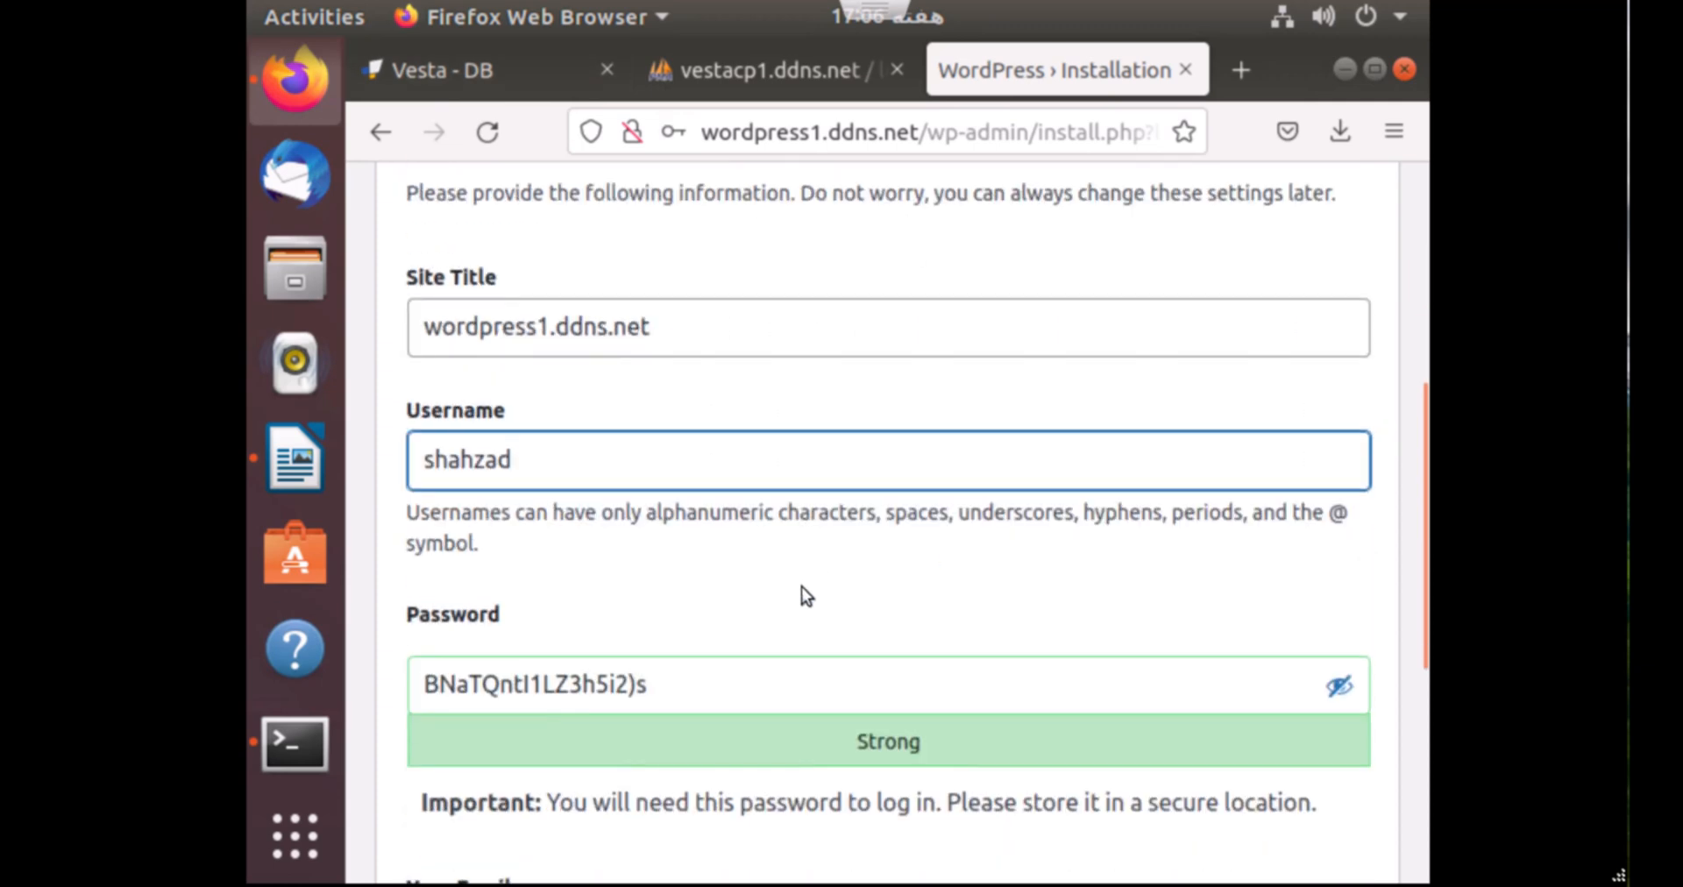
{"action": "left_click_drag", "start_coordinate": [733, 695], "coordinate": [423, 686]}
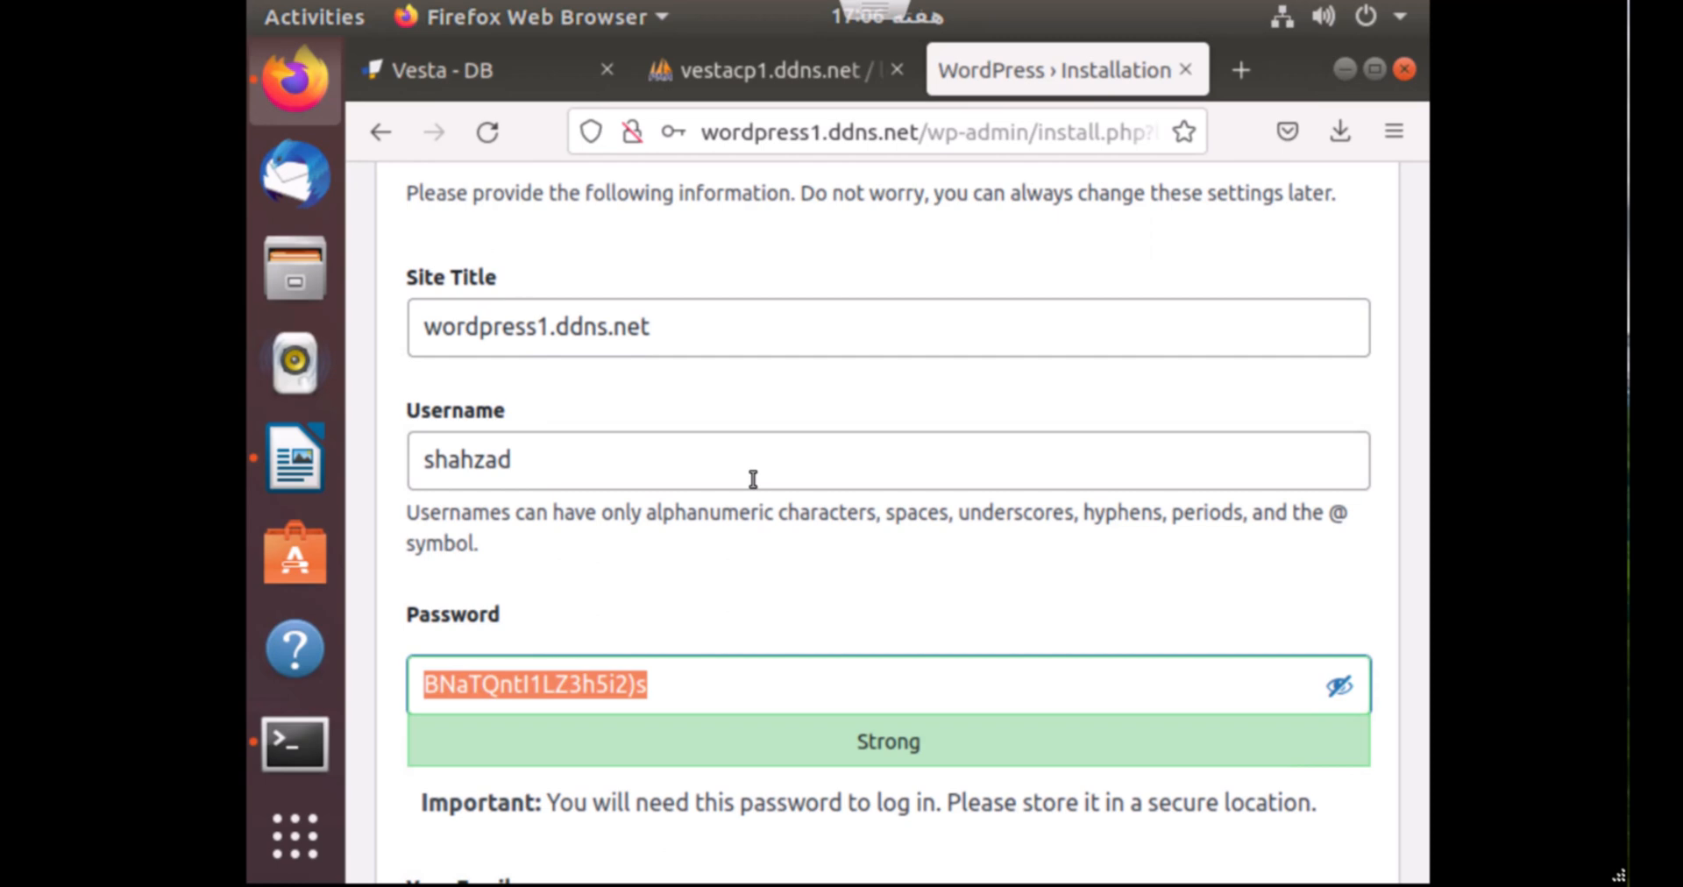
{"action": "key", "text": "BackSpace"}
{"action": "key", "text": "BackSpace"}
{"action": "key", "text": "BackSpace"}
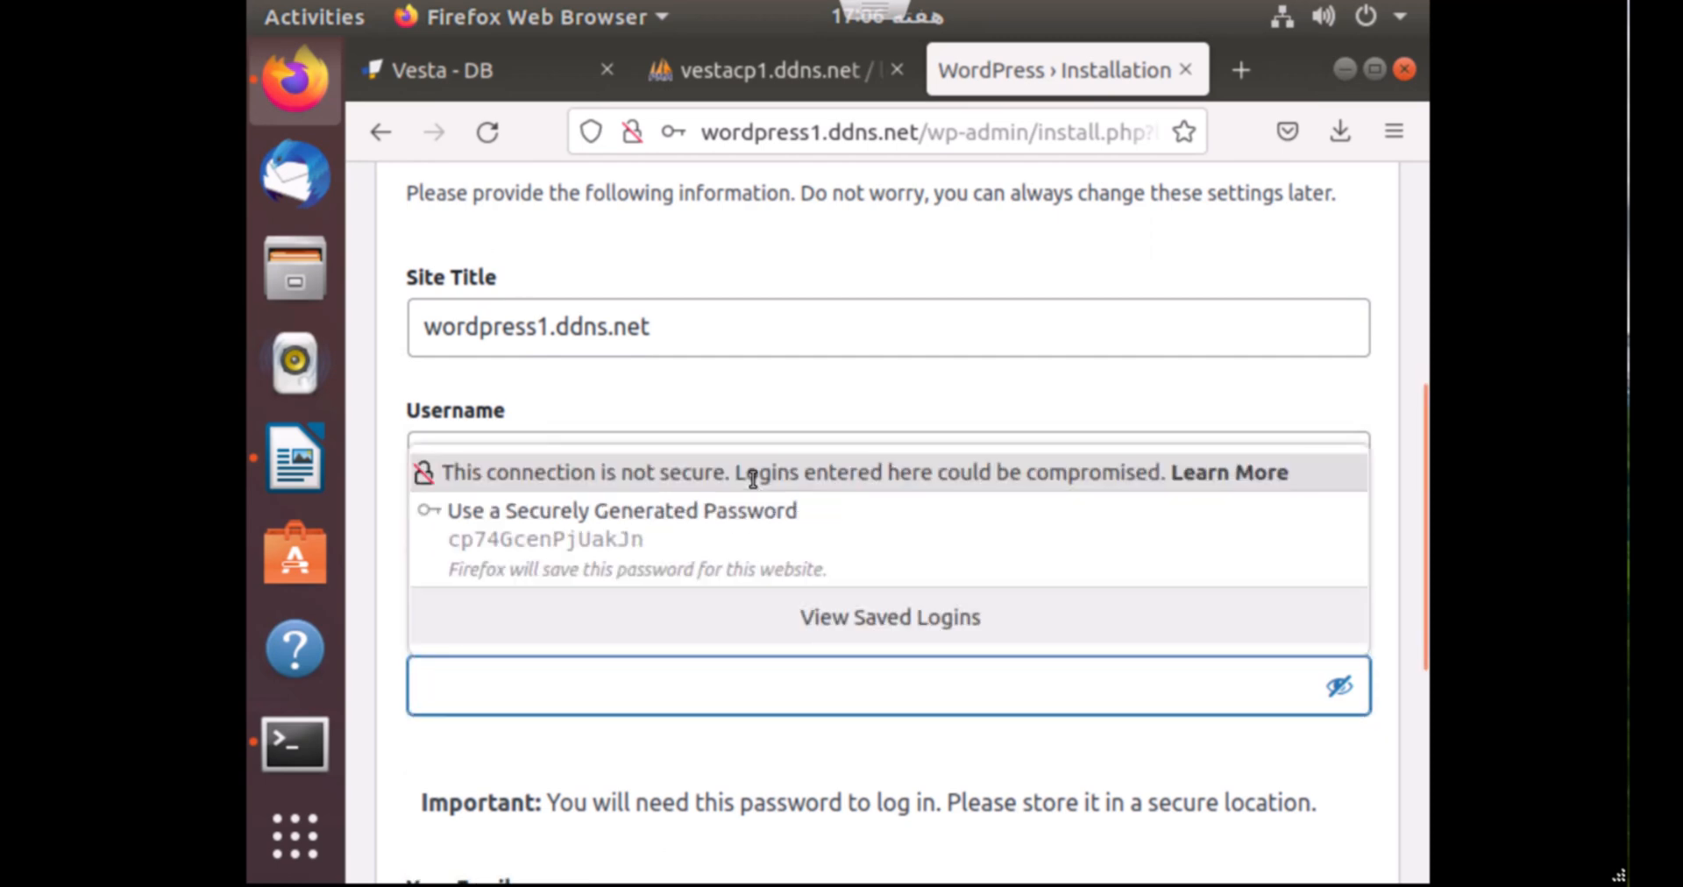
{"action": "left_click", "coordinate": [1339, 687]}
{"action": "left_click", "coordinate": [950, 689]}
{"action": "type", "text": "Zn"}
{"action": "key", "text": "BackSpace"}
{"action": "key", "text": "BackSpace"}
{"action": "type", "text": "Z"}
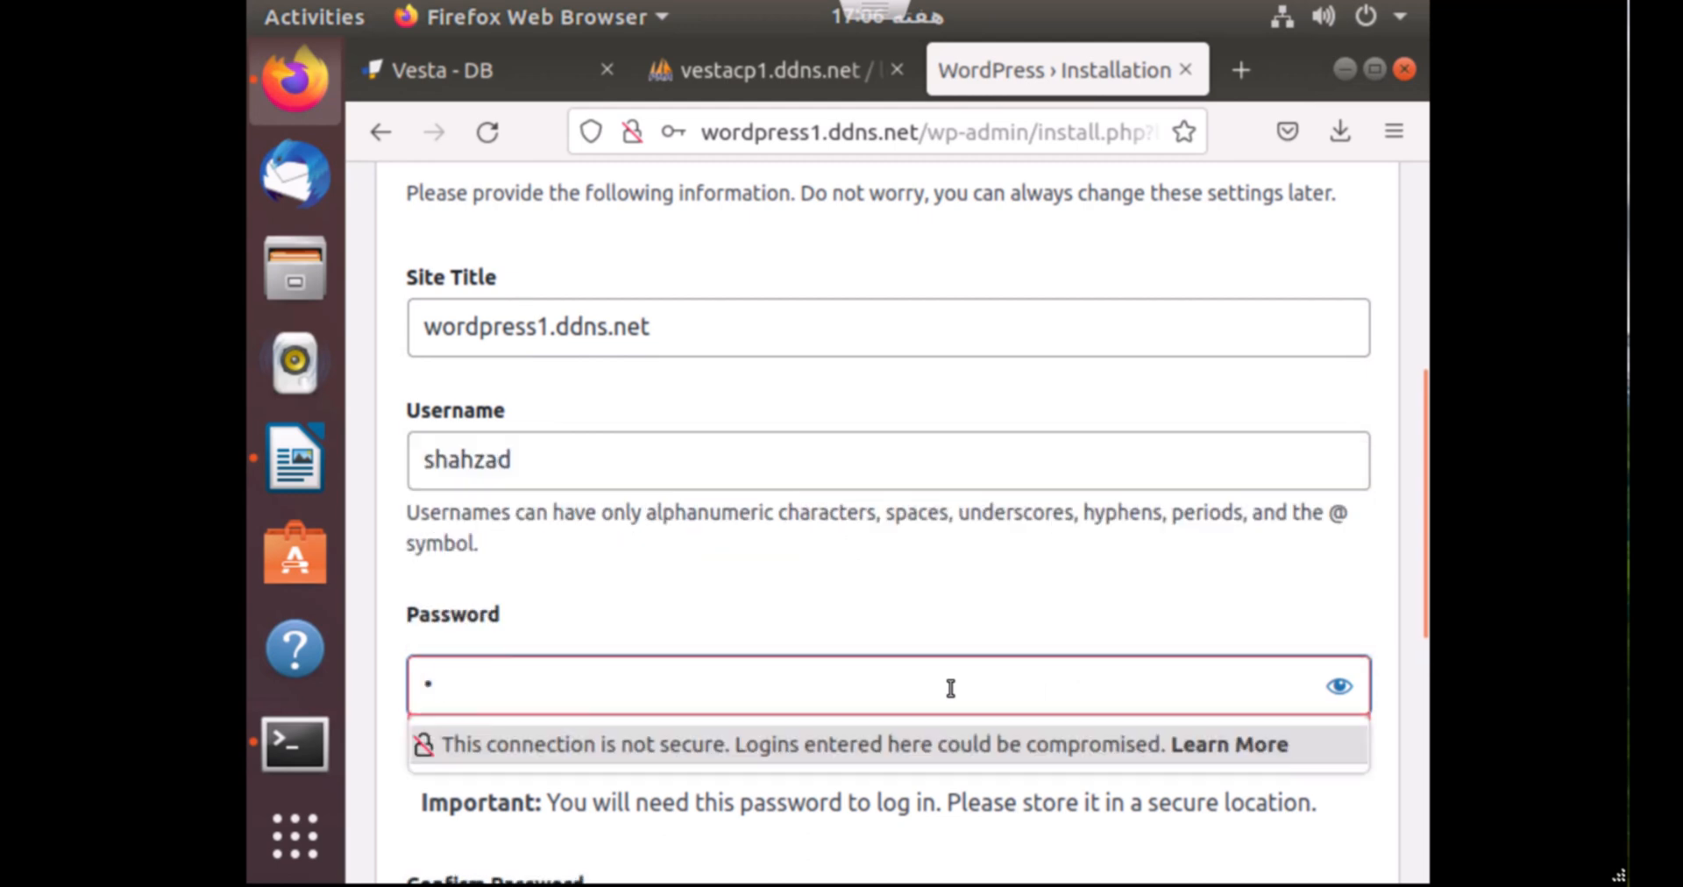
{"action": "type", "text": "••••••••••"}
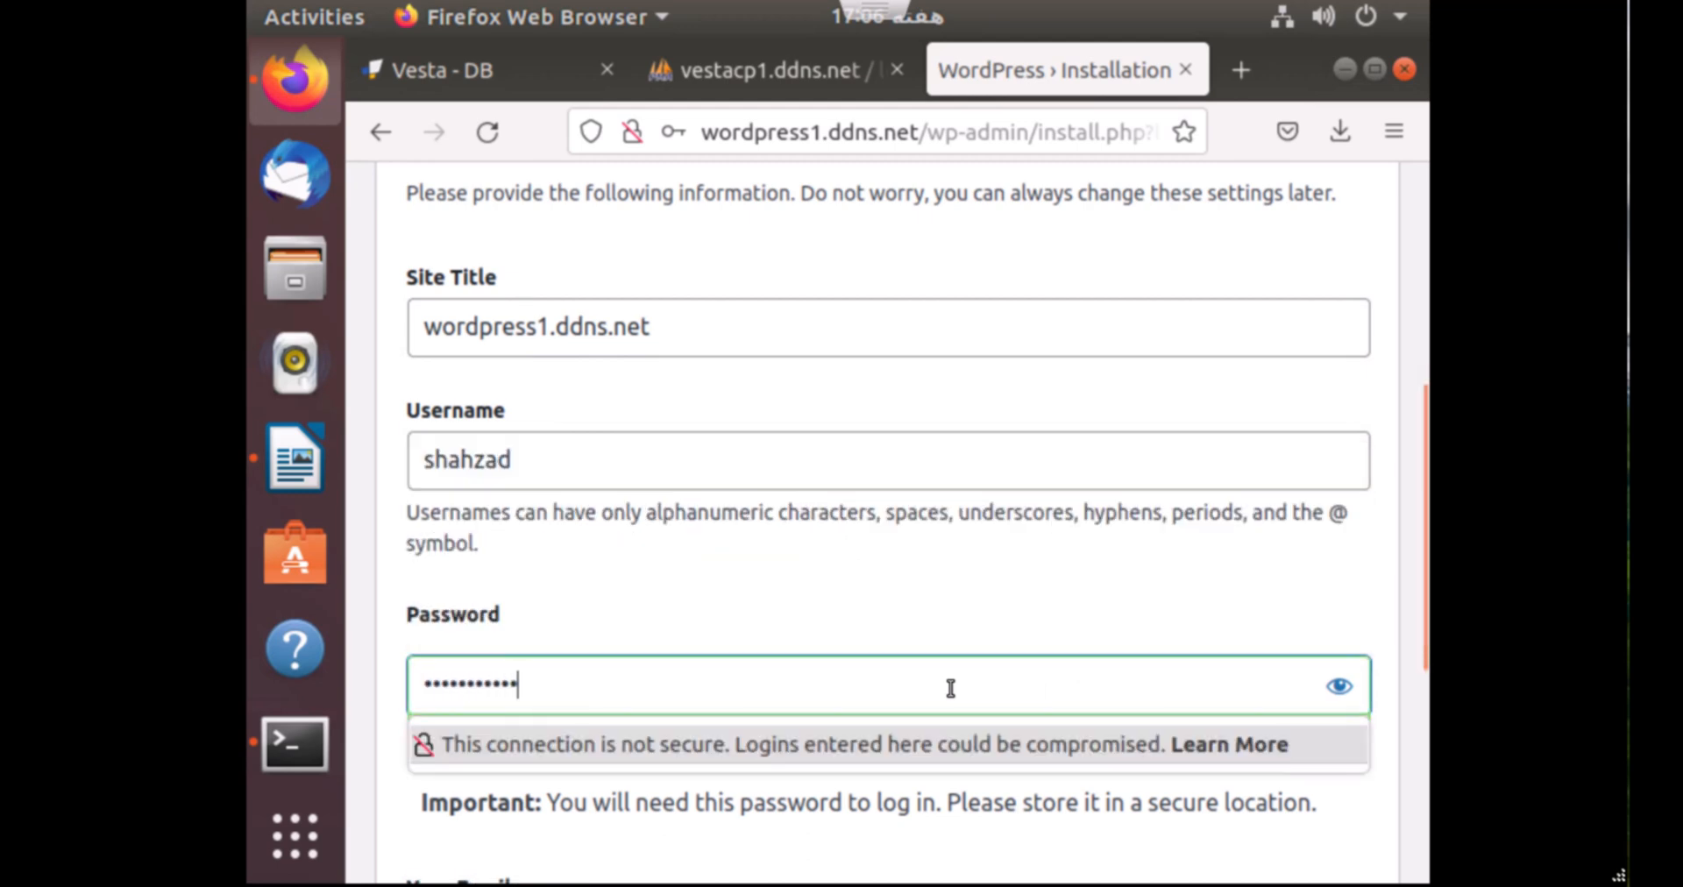
Fill in the admin e-mail address.
{"action": "scroll", "coordinate": [944, 679], "scroll_direction": "down", "scroll_amount": 2}
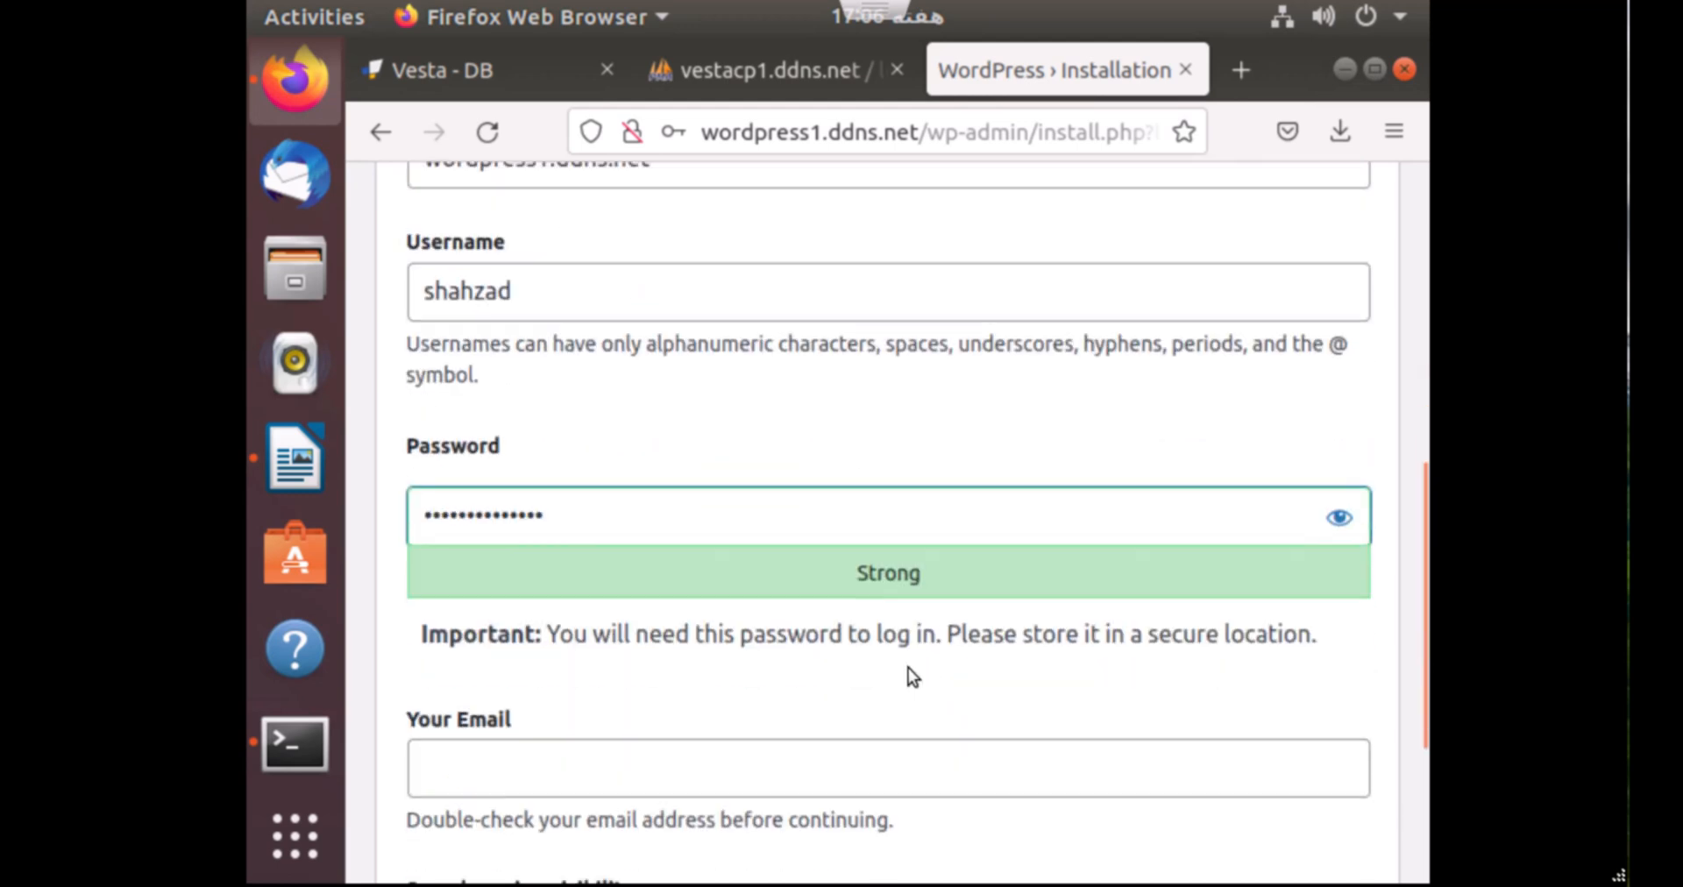
{"action": "scroll", "coordinate": [603, 568], "scroll_direction": "down", "scroll_amount": 4}
{"action": "left_click", "coordinate": [632, 486]}
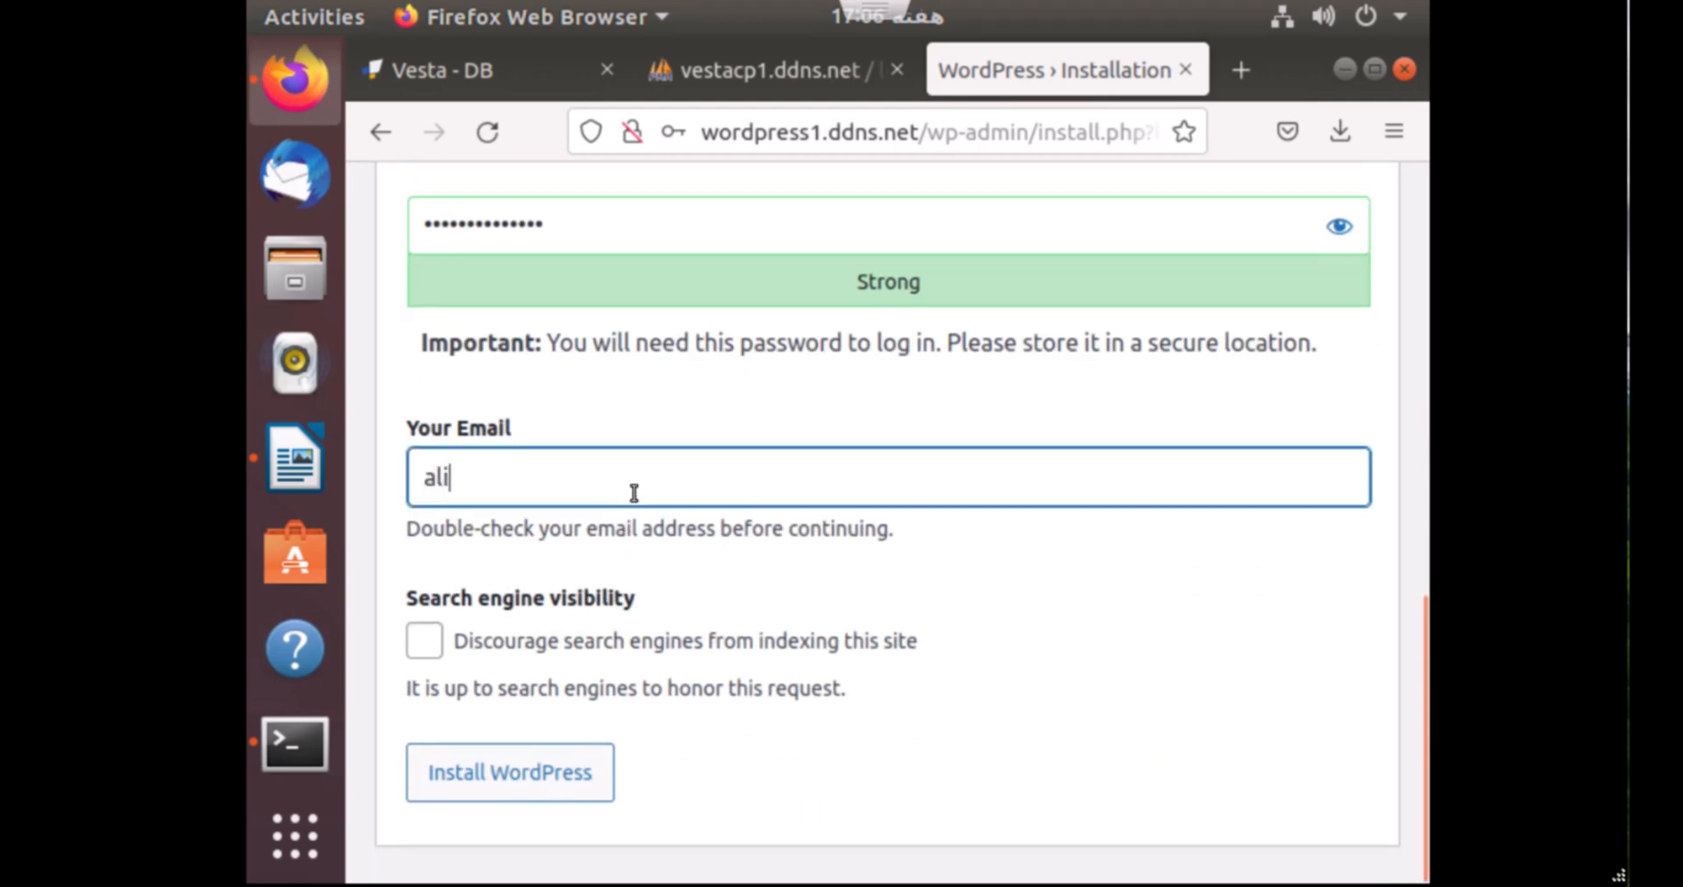
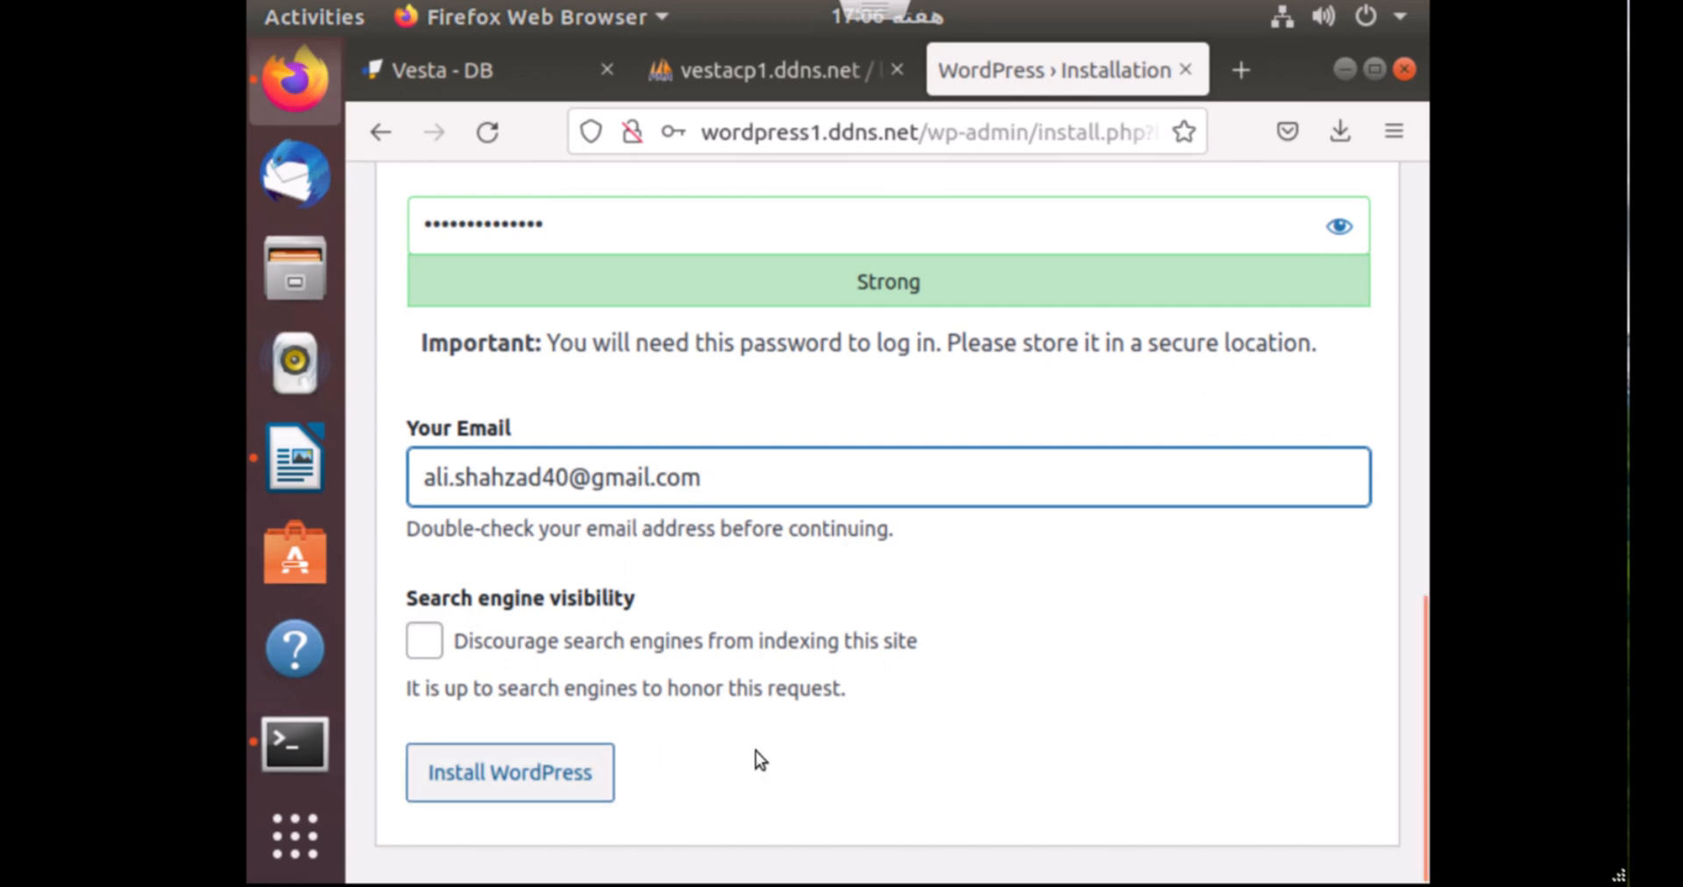
Install WordPress with the entered details and continue to the login page.
{"action": "left_click", "coordinate": [529, 782]}
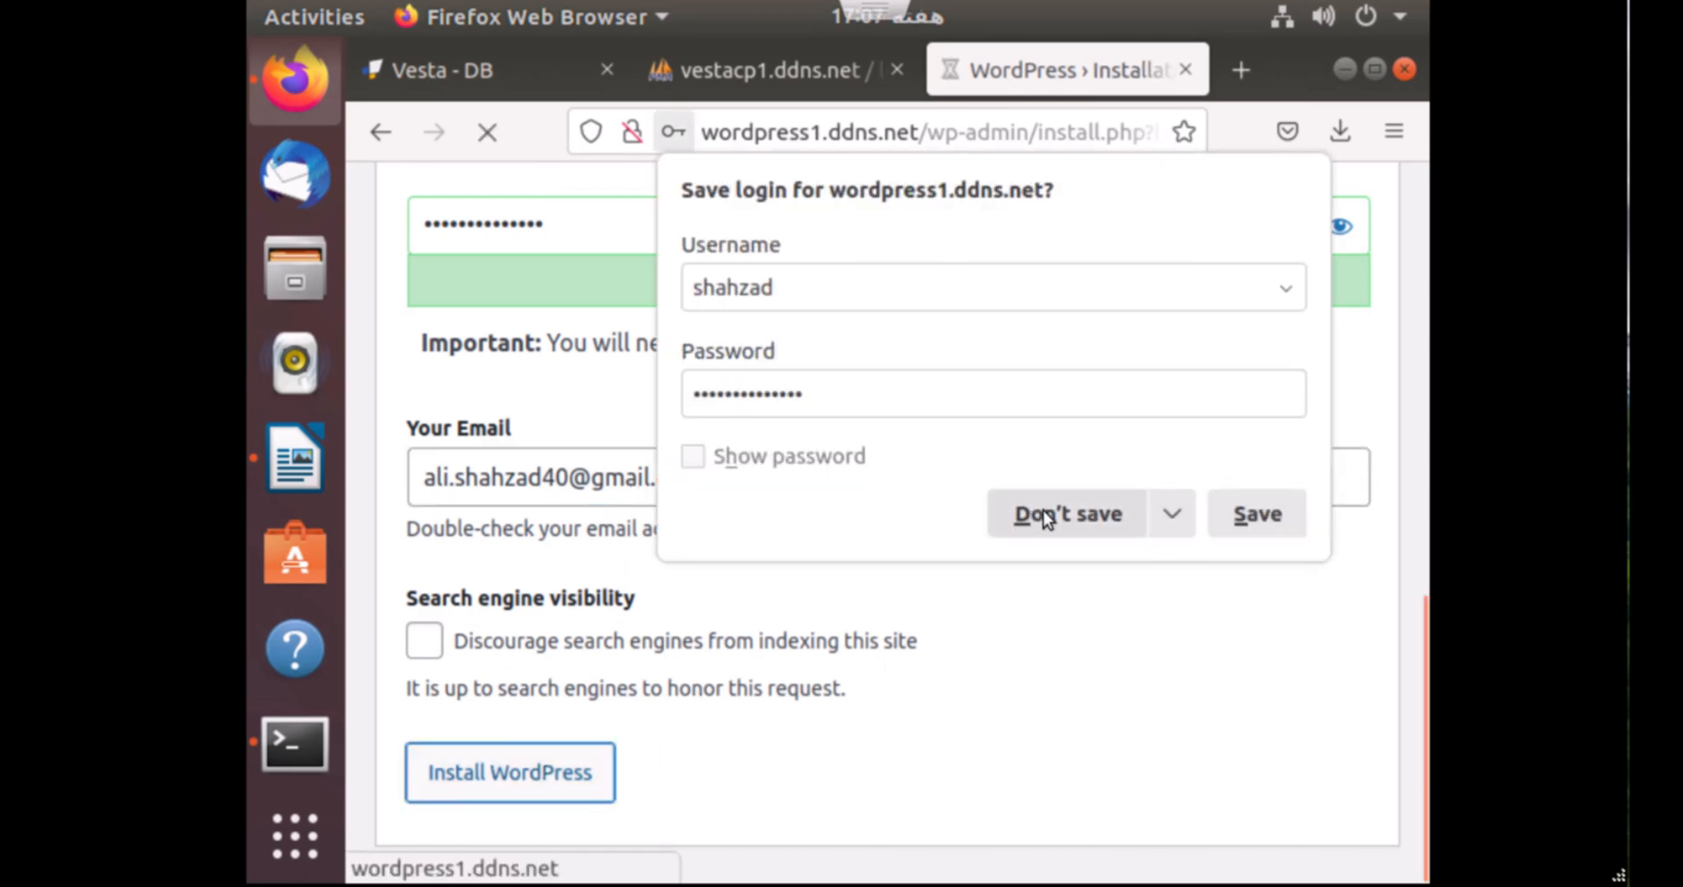
{"action": "left_click", "coordinate": [1259, 515]}
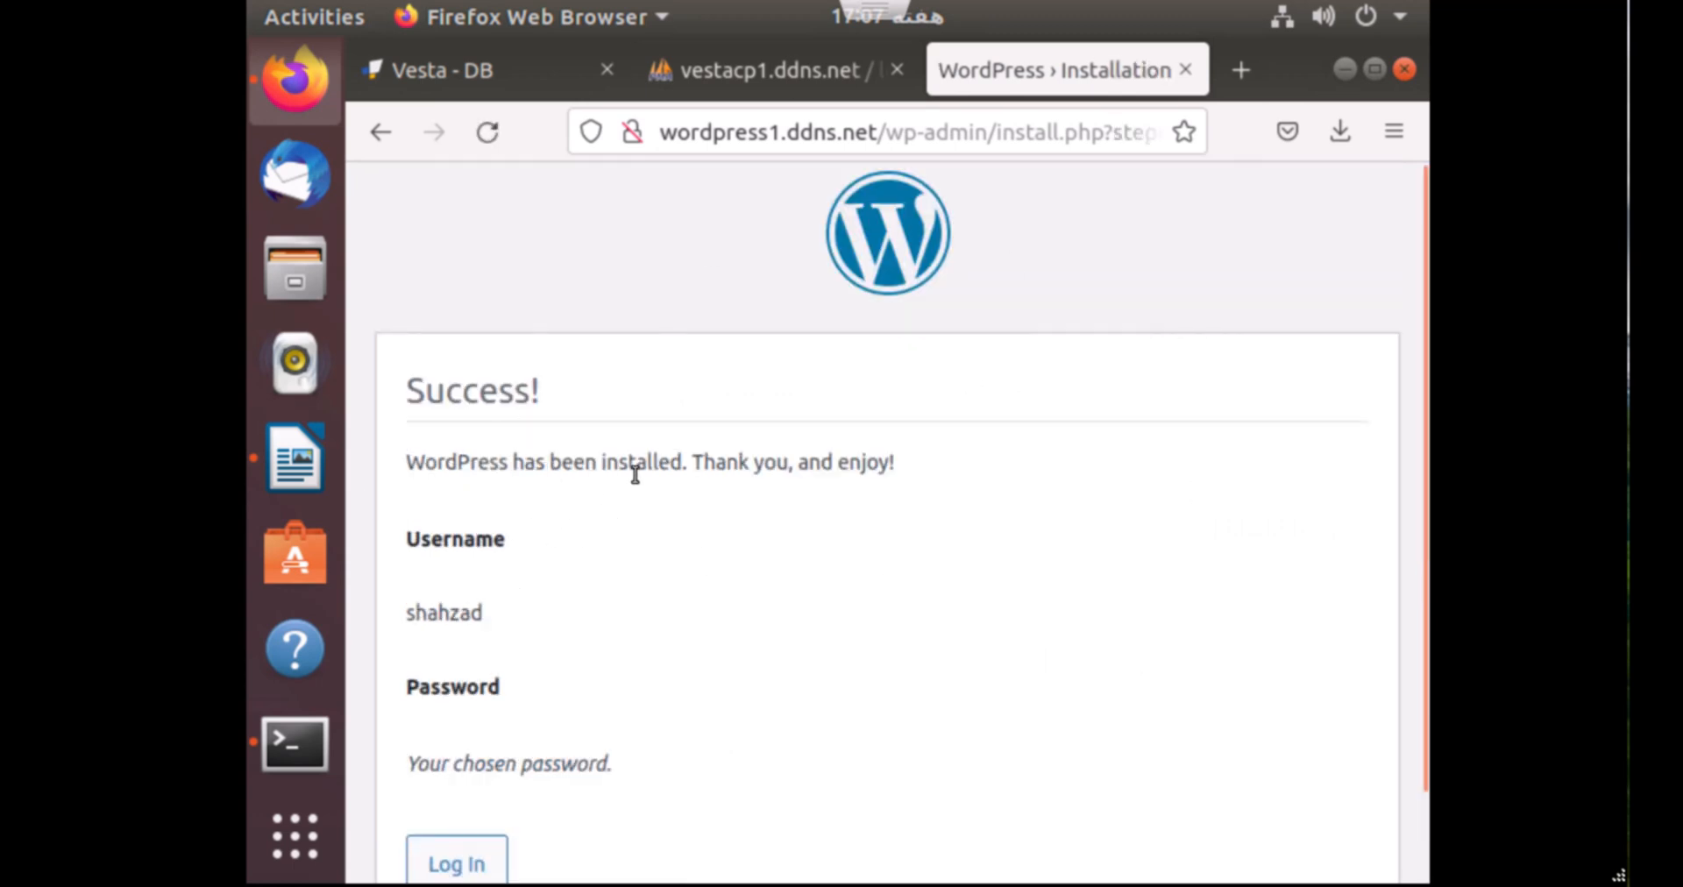
{"action": "scroll", "coordinate": [768, 598], "scroll_direction": "down", "scroll_amount": 2}
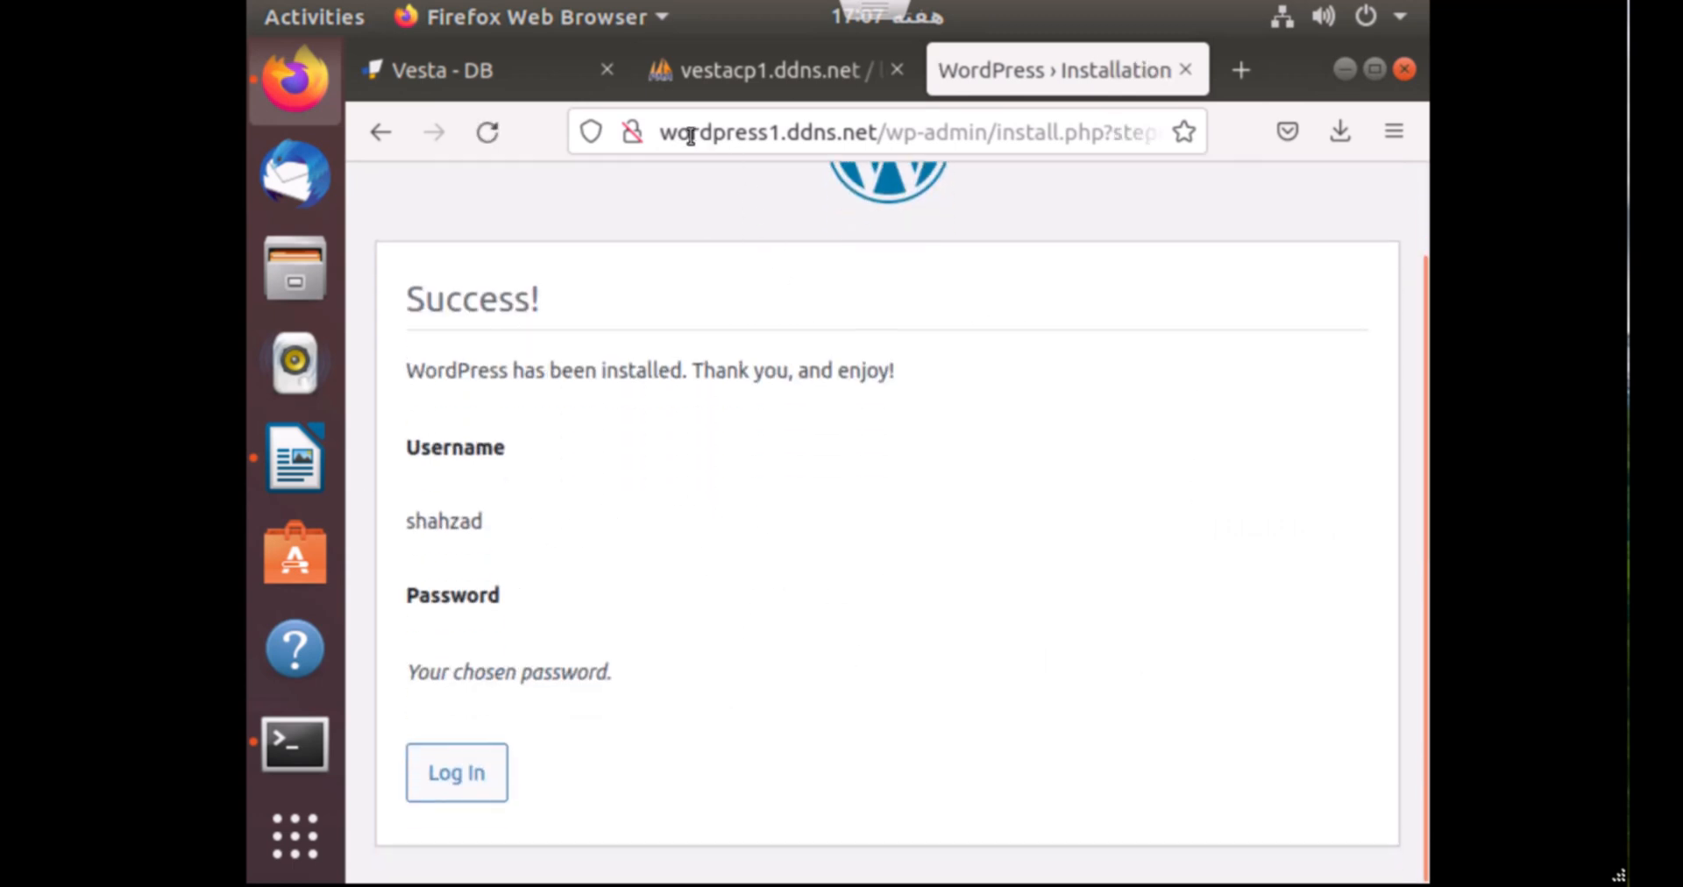
{"action": "left_click", "coordinate": [456, 772]}
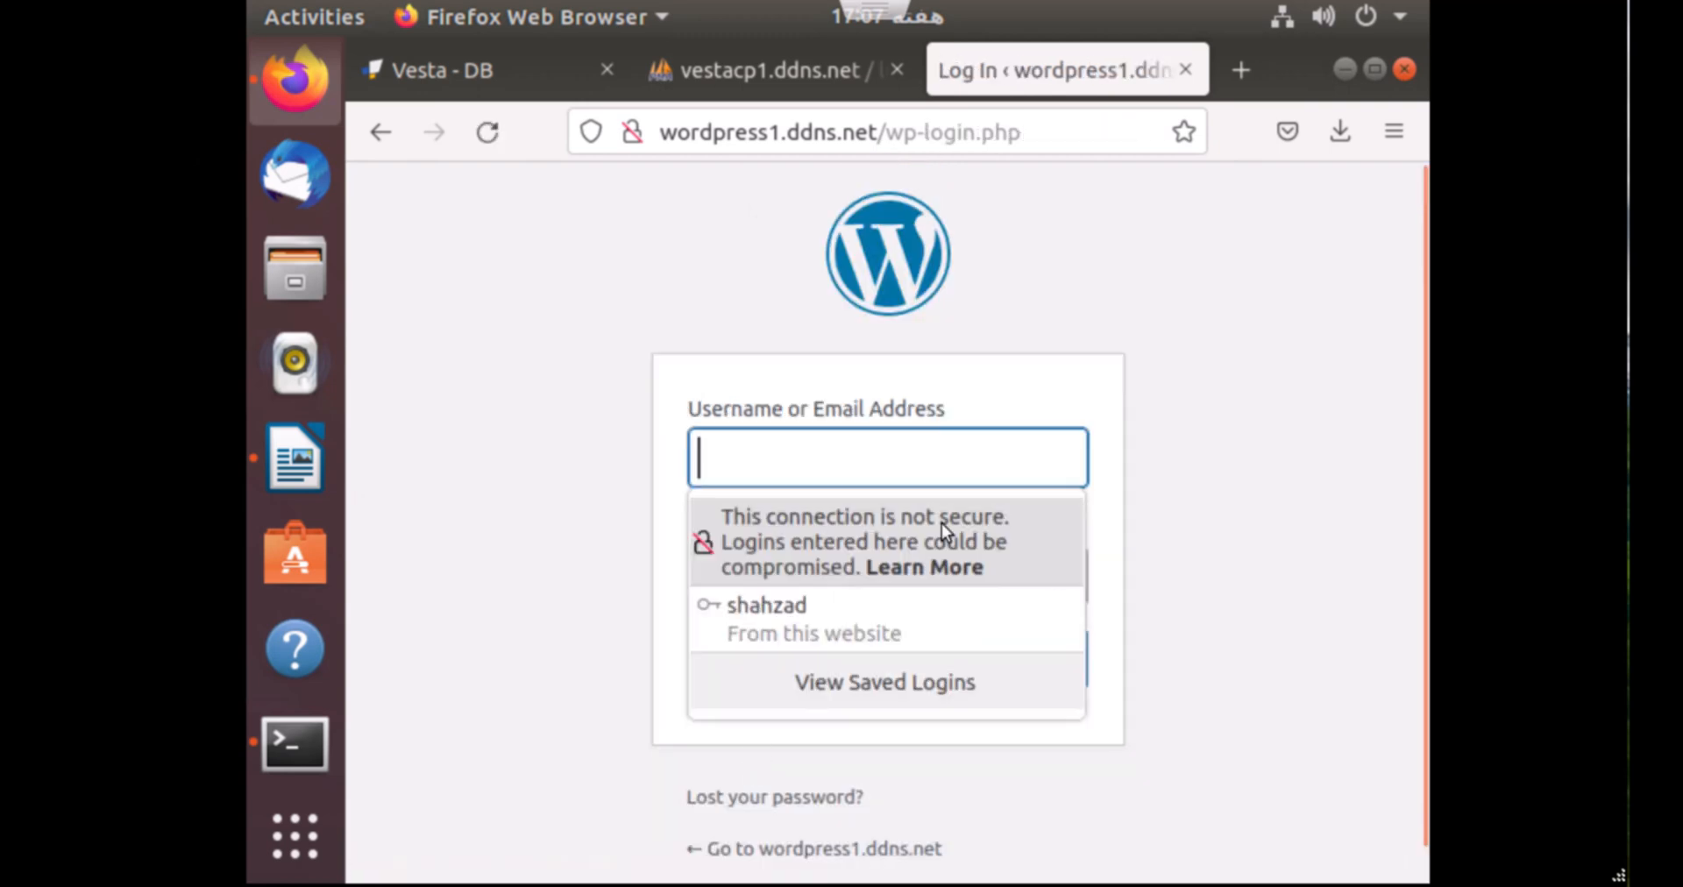
Log in with the admin username and saved password, and review the Dashboard.
{"action": "type", "text": "shahzad"}
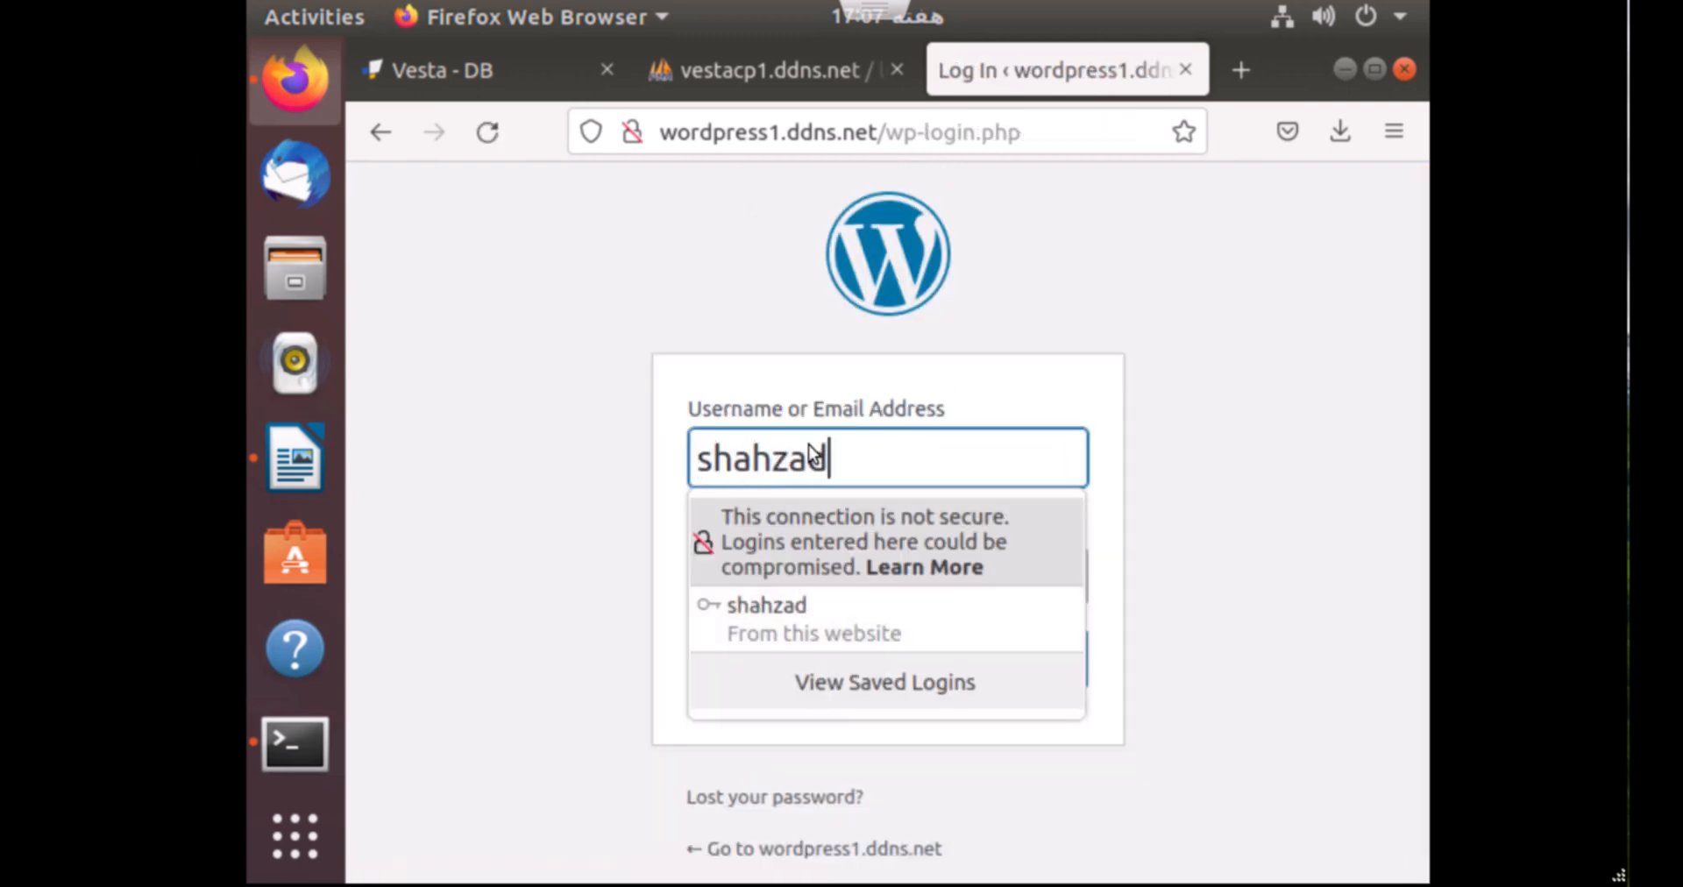
{"action": "key", "text": "Tab"}
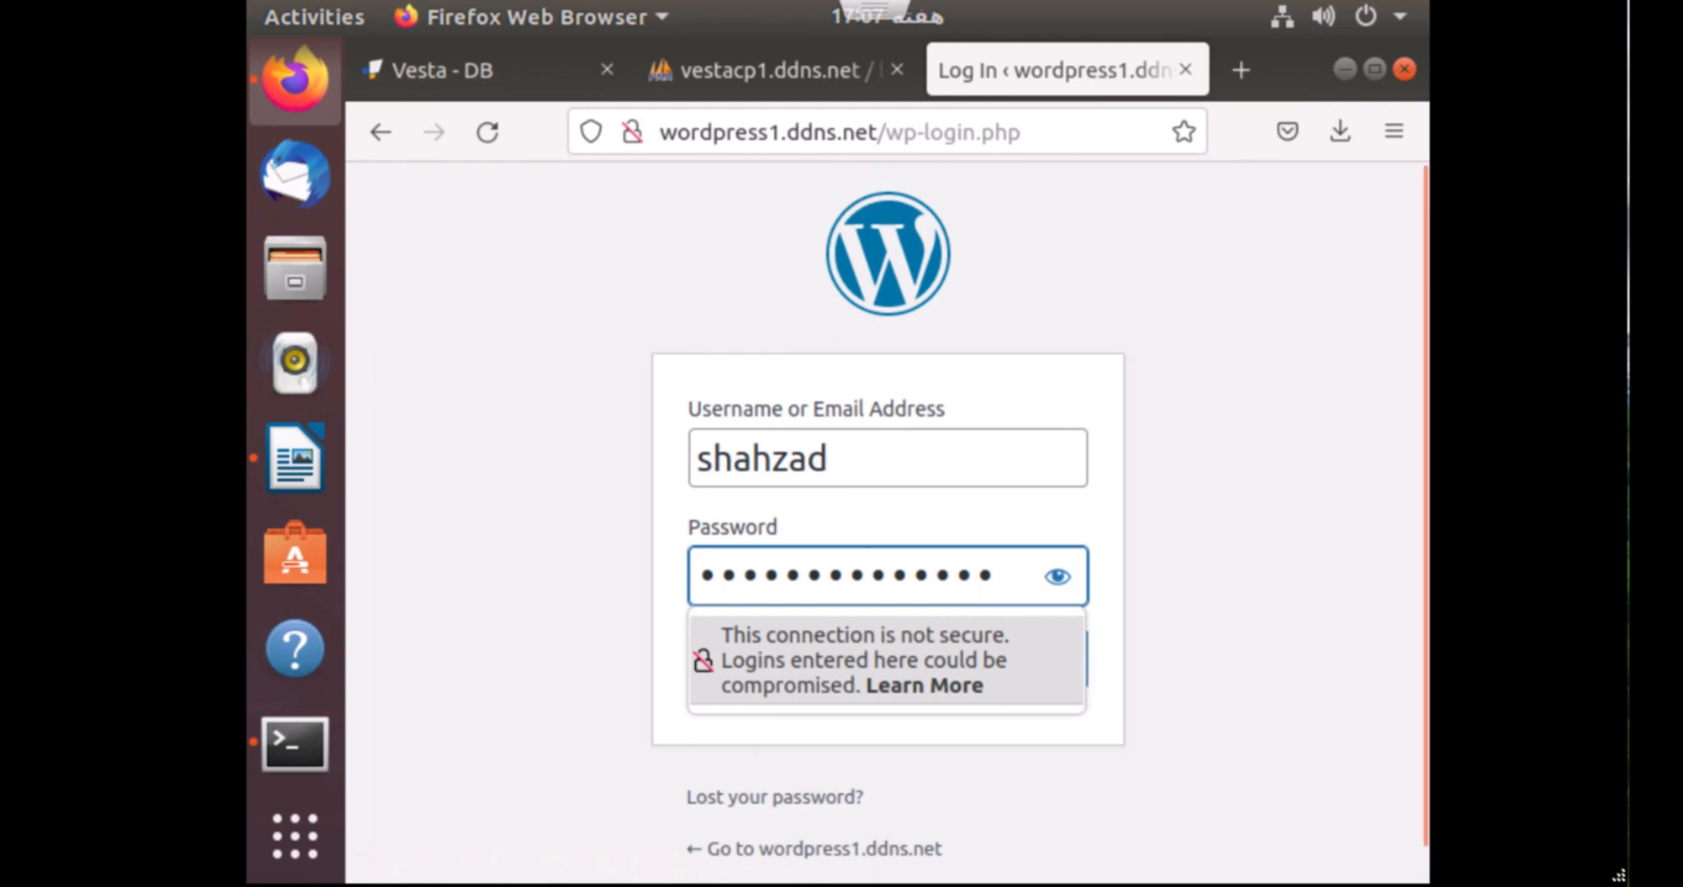
{"action": "left_click", "coordinate": [1209, 592]}
{"action": "left_click", "coordinate": [1043, 680]}
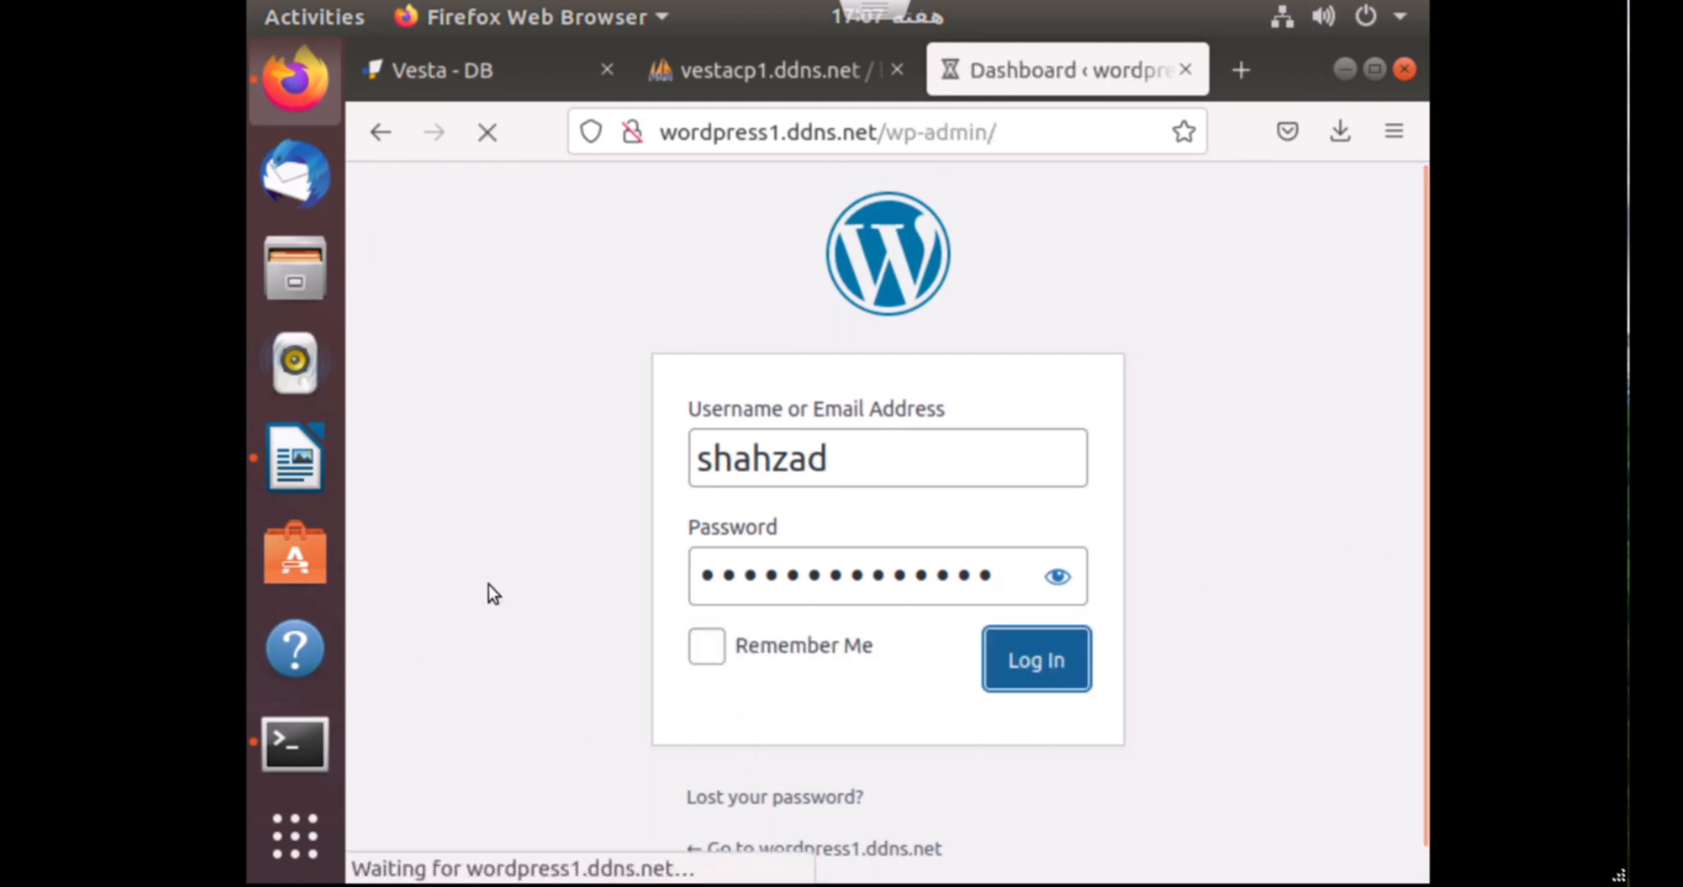
{"action": "scroll", "coordinate": [780, 524], "scroll_direction": "down", "scroll_amount": 3}
{"action": "scroll", "coordinate": [779, 525], "scroll_direction": "down", "scroll_amount": 15}
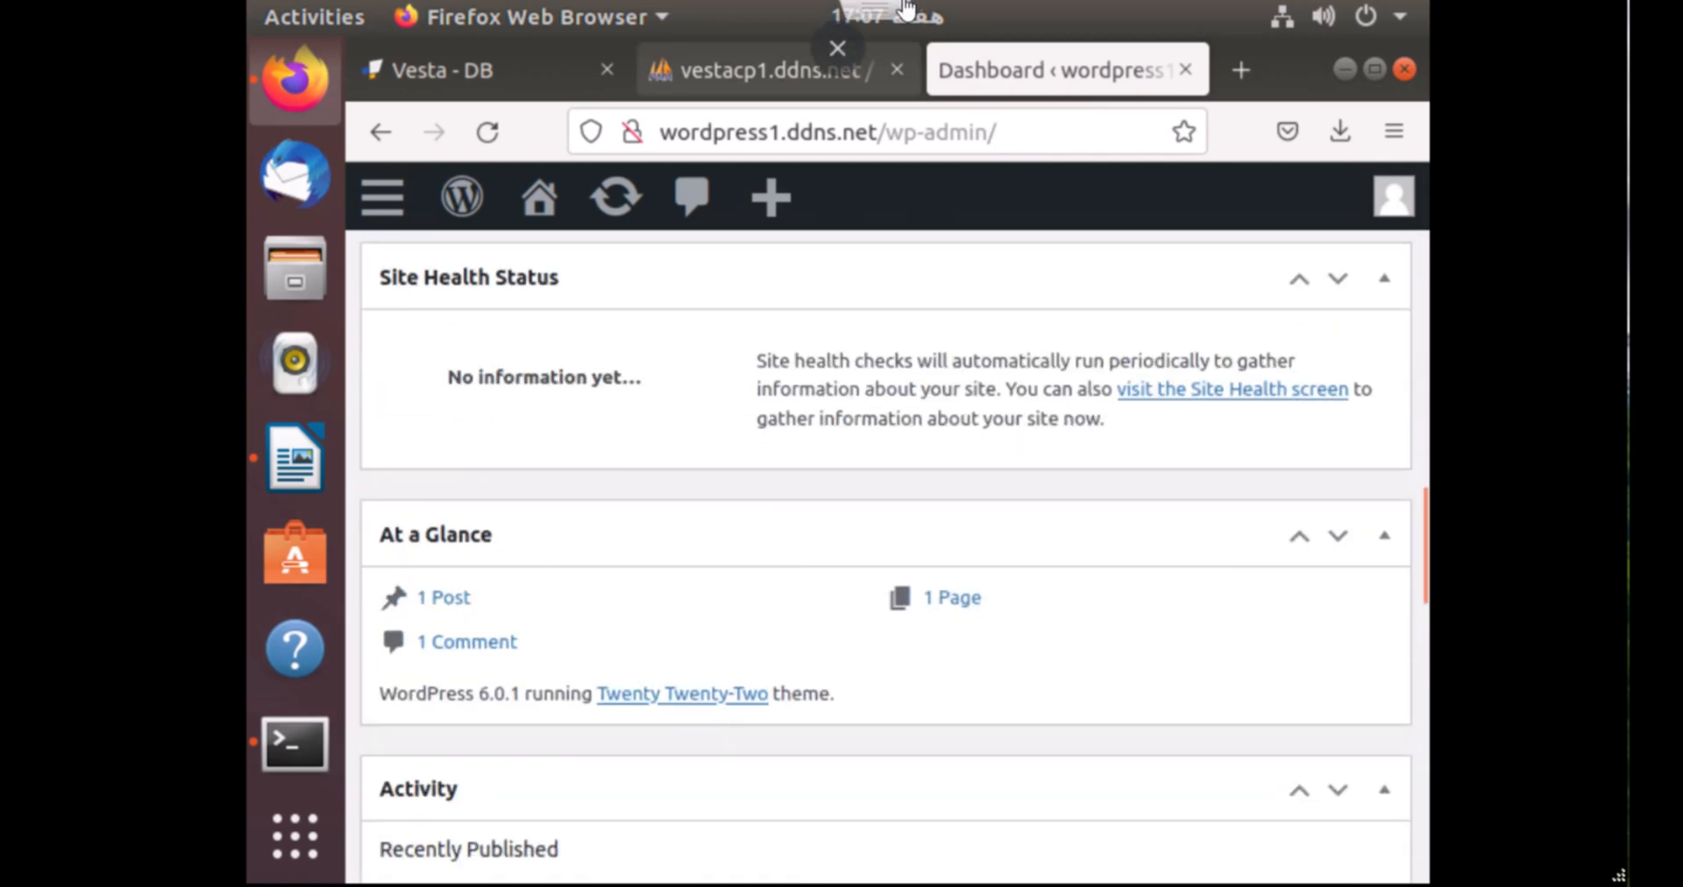
{"action": "left_click", "coordinate": [837, 48]}
Load wordpress1.ddns.net/wp-admin in a new Chrome tab.
{"action": "left_click", "coordinate": [1338, 16]}
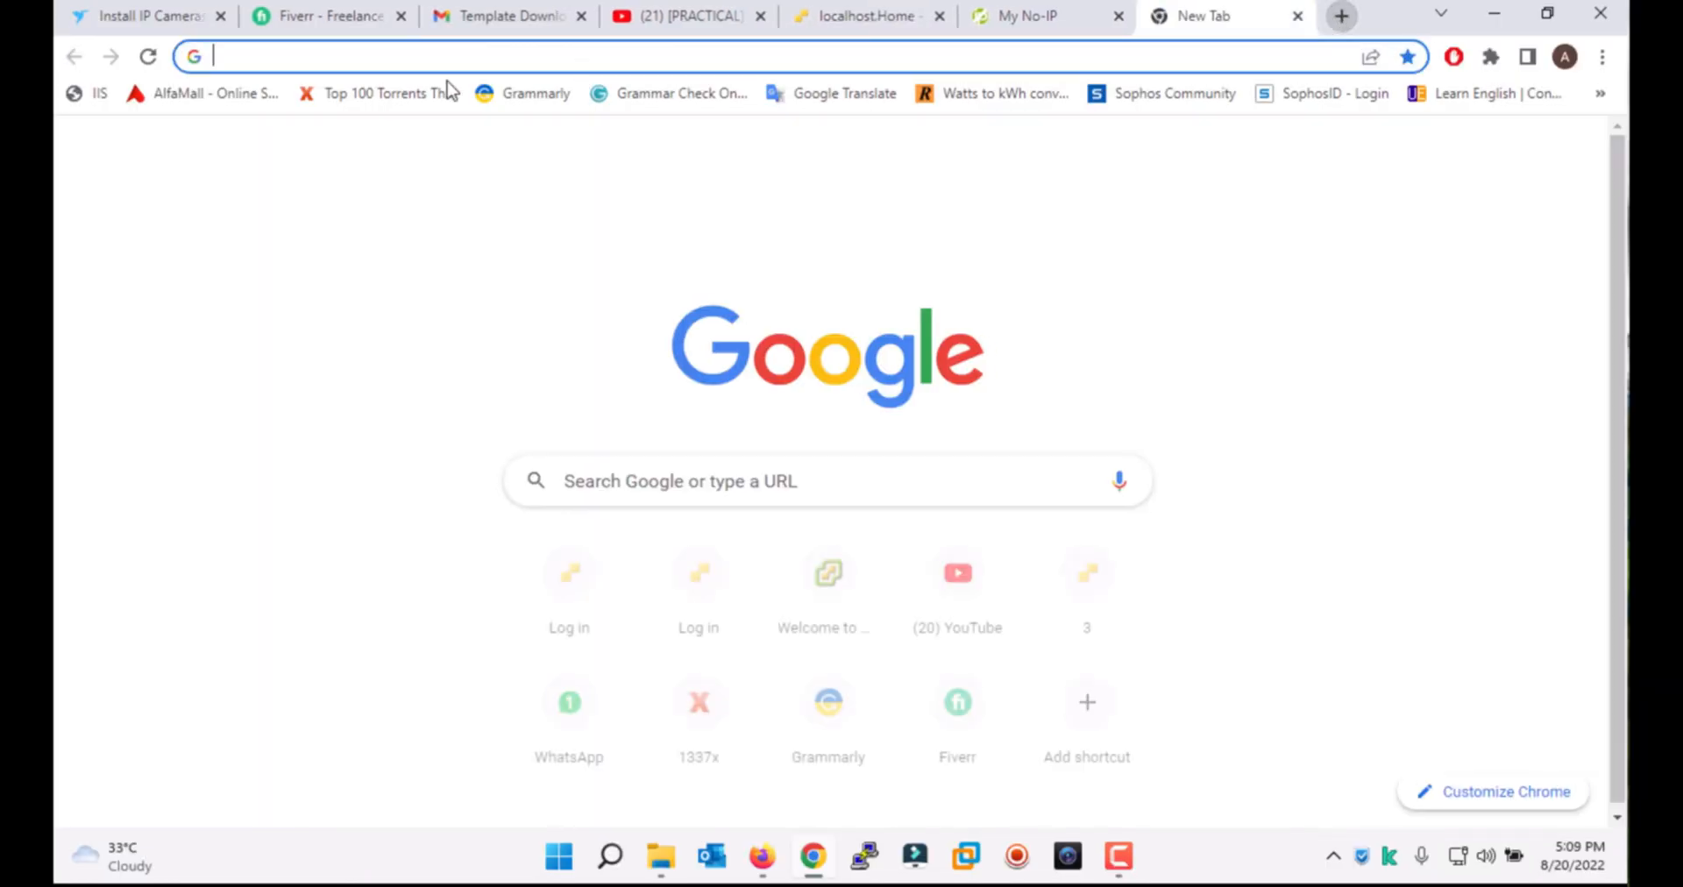
{"action": "type", "text": "wor"}
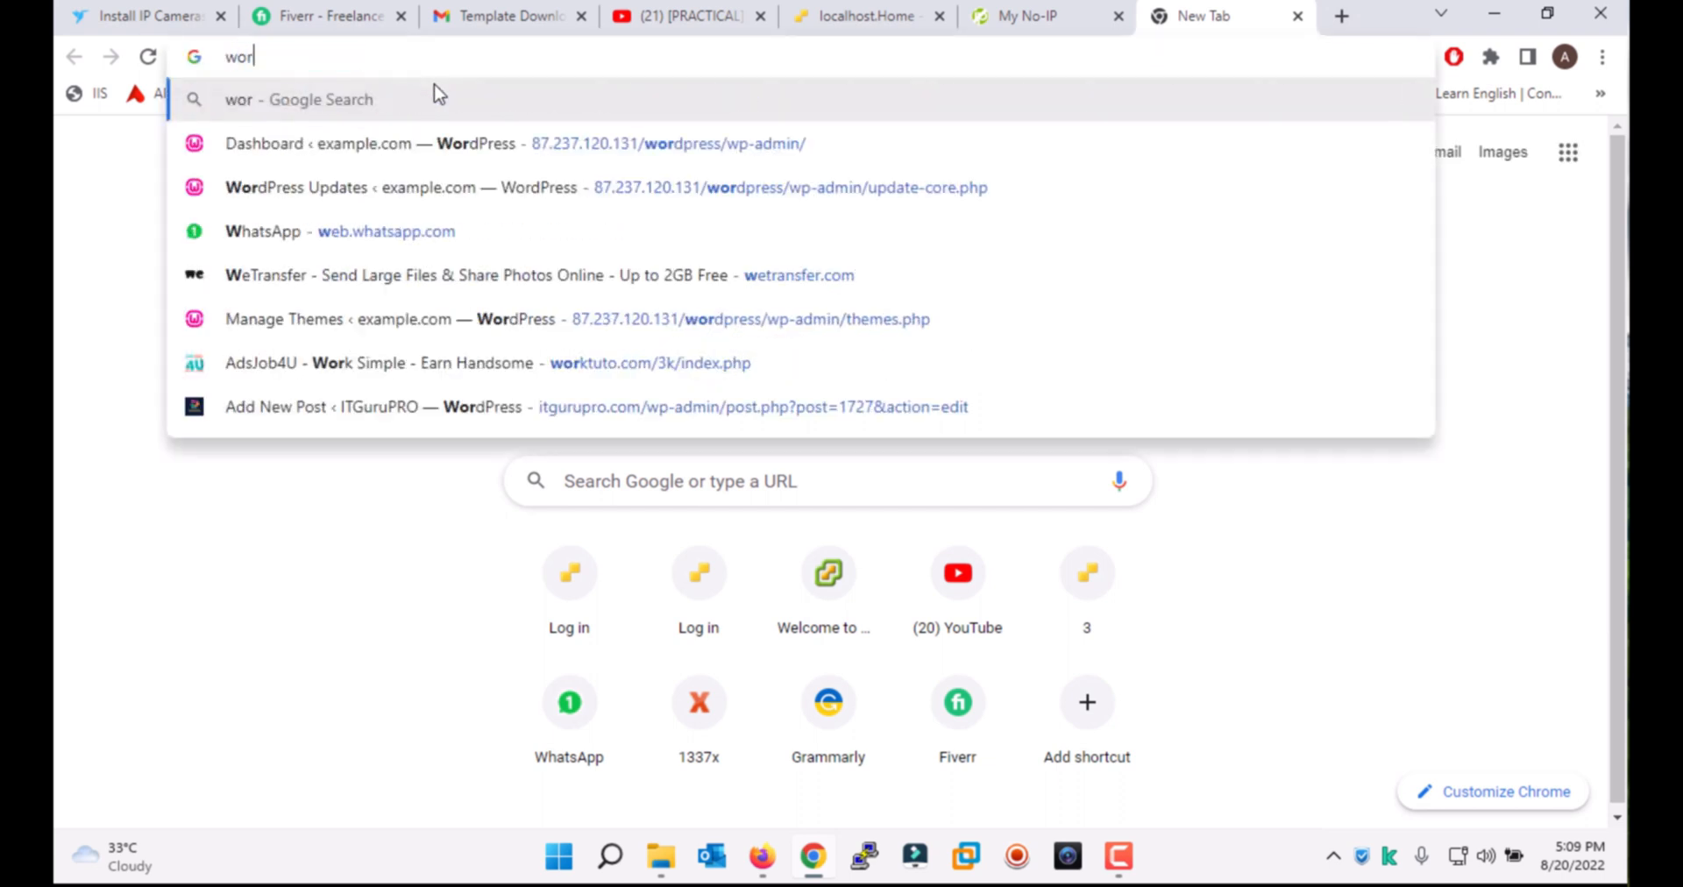
{"action": "type", "text": "dpress1.ddns."}
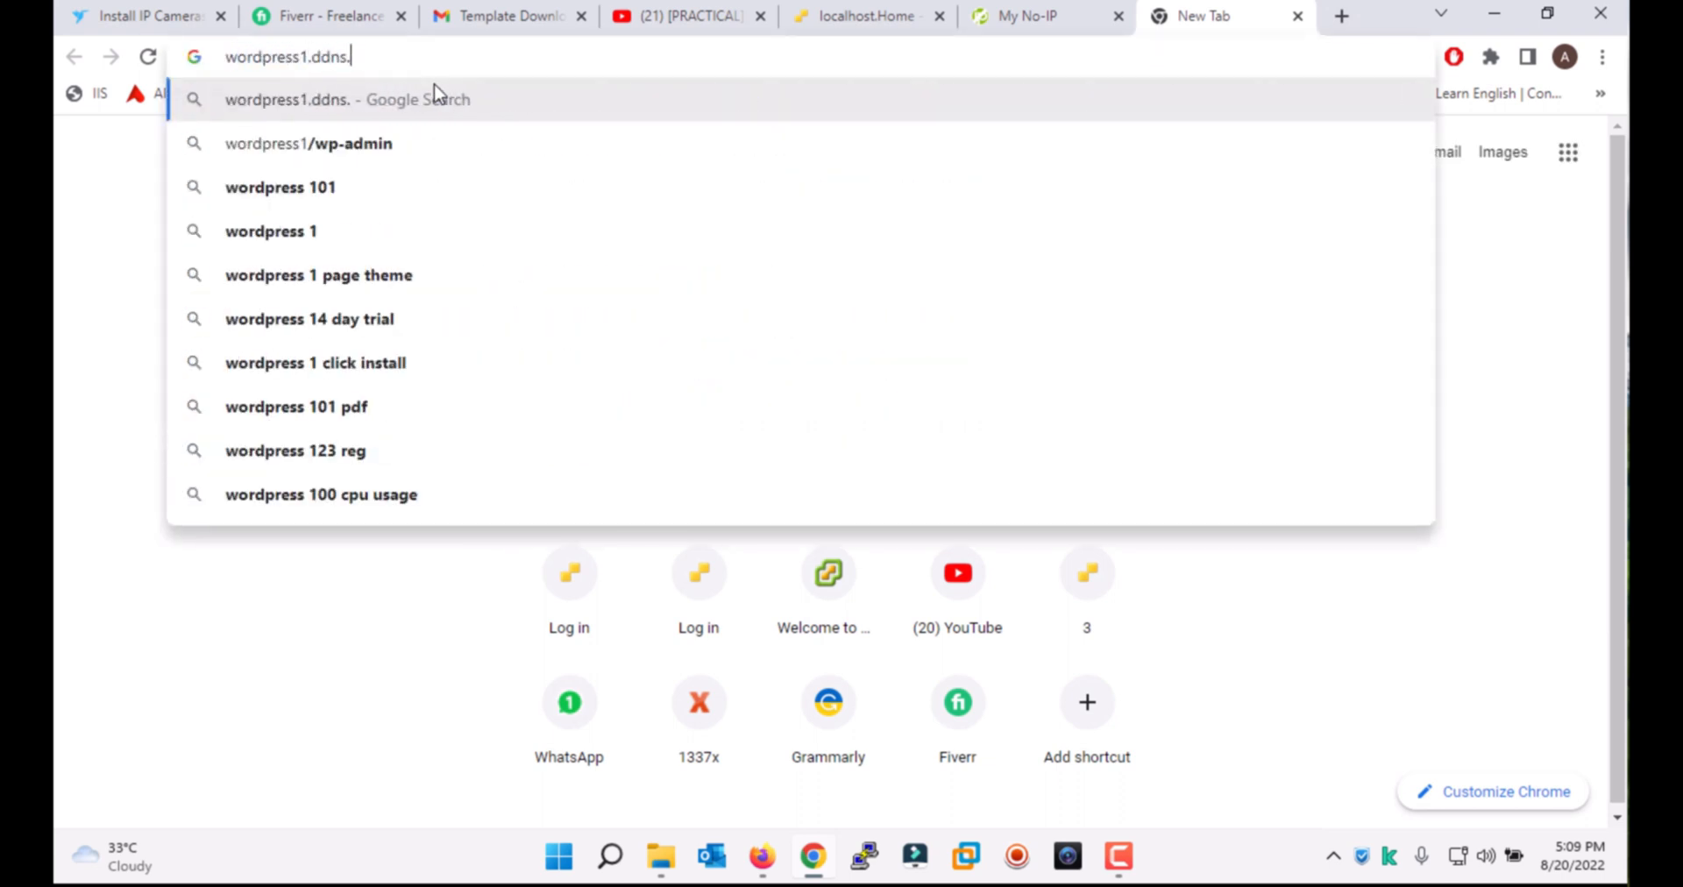
{"action": "type", "text": "net/word"}
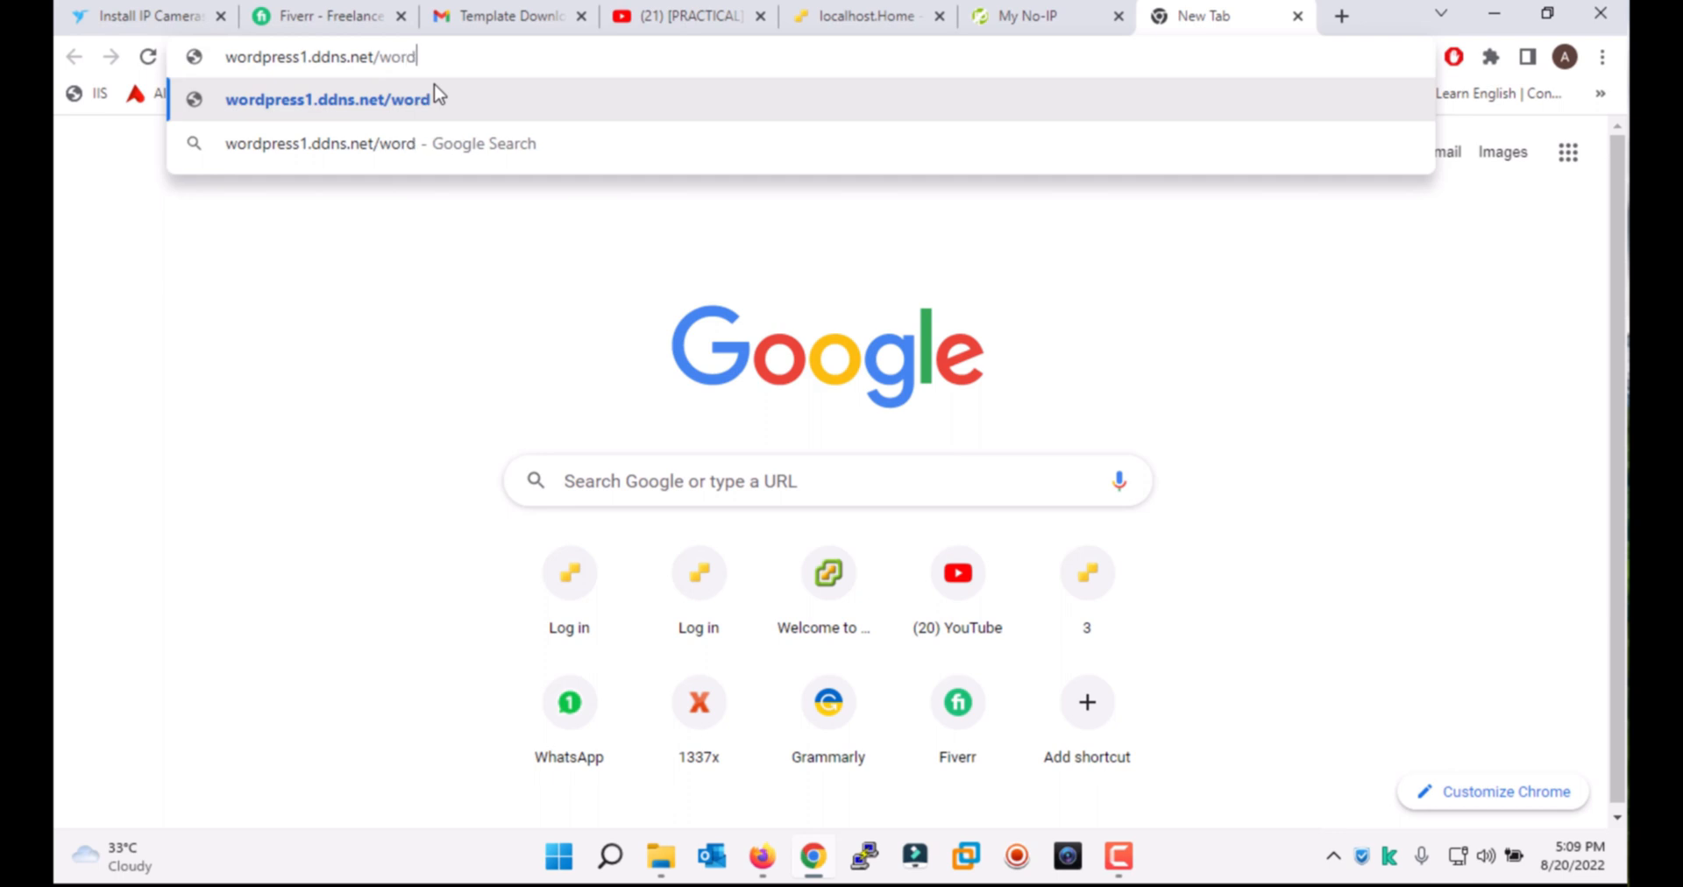
{"action": "key", "text": "BackSpace"}
{"action": "key", "text": "BackSpace"}
{"action": "key", "text": "BackSpace"}
{"action": "type", "text": "p-admin"}
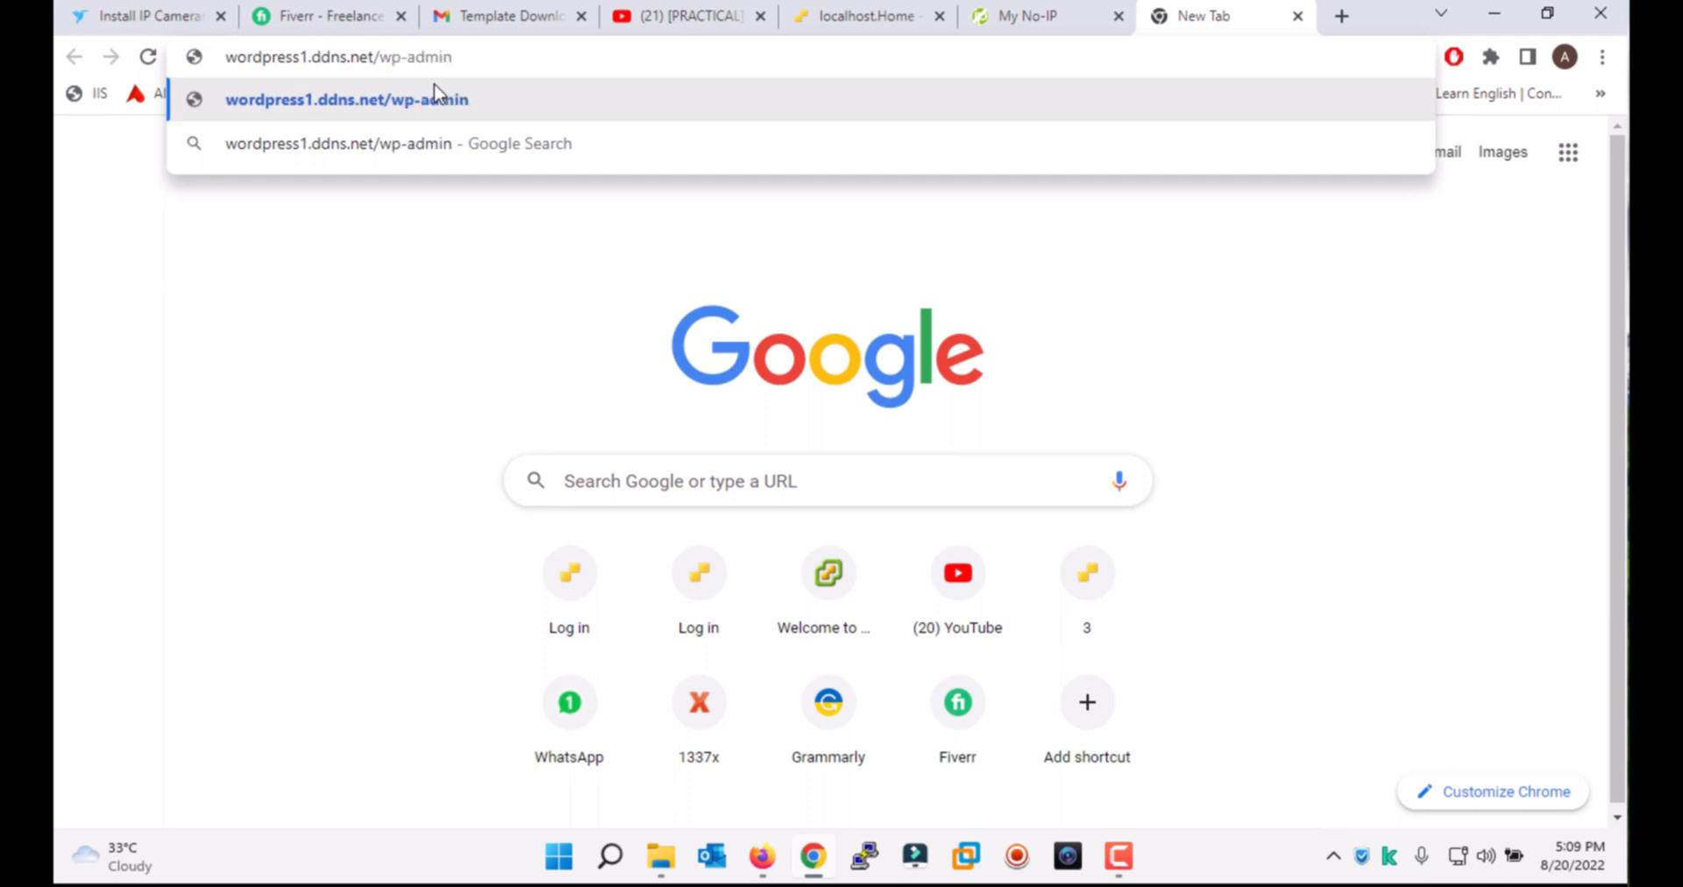
{"action": "key", "text": "Return"}
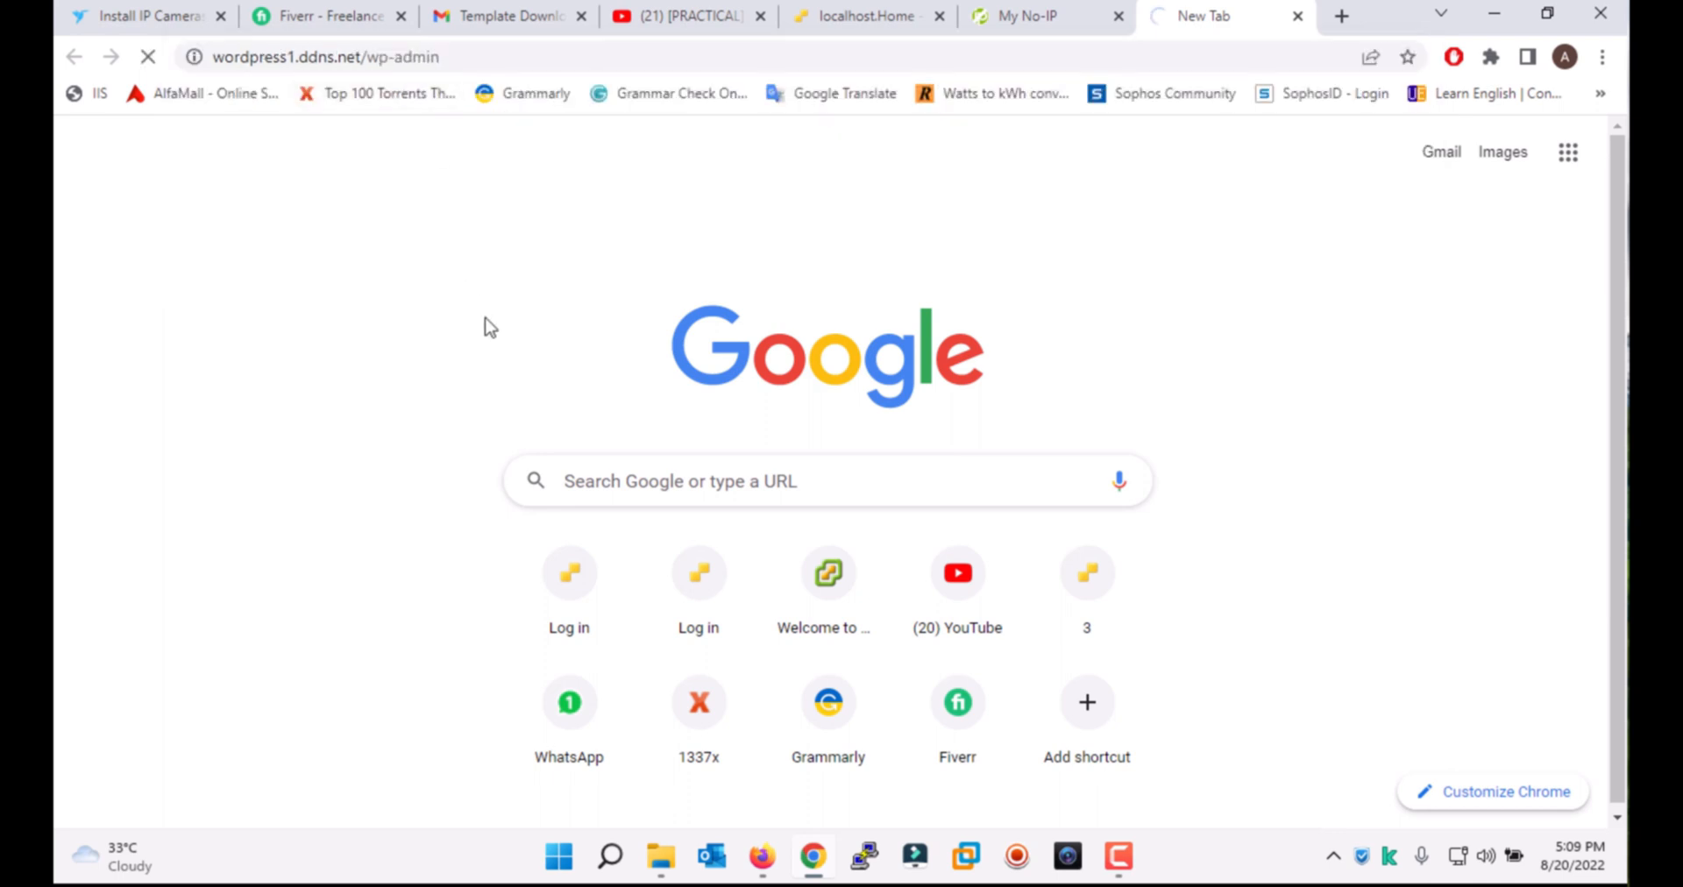
Sign in to WordPress with the admin username and password.
{"action": "type", "text": "shahzad"}
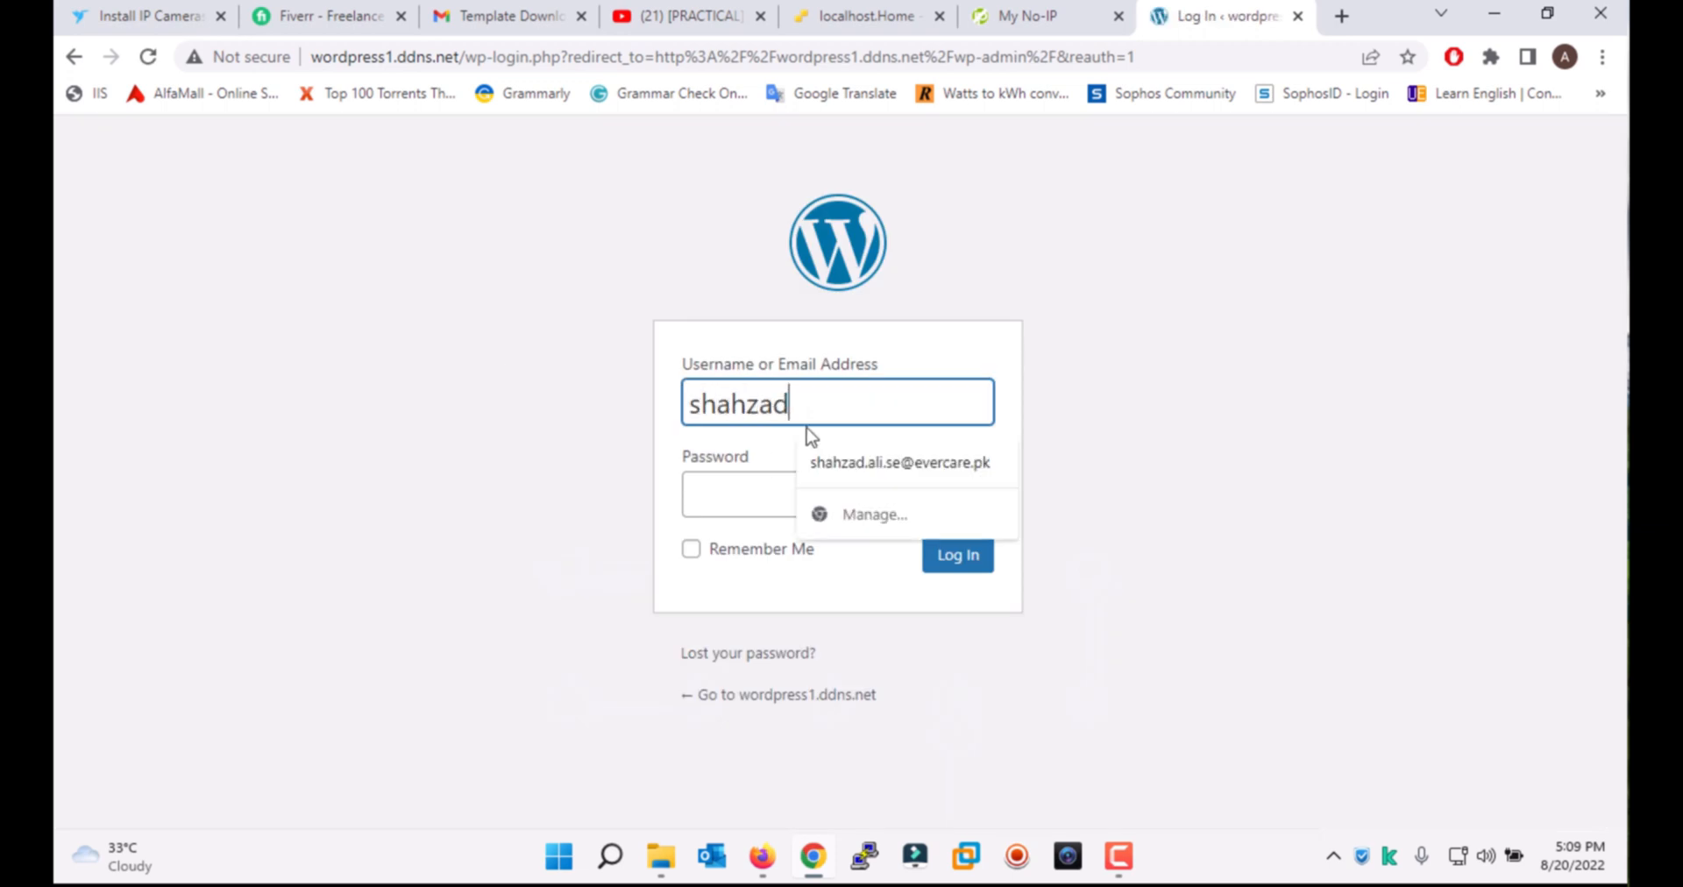
{"action": "key", "text": "Tab"}
{"action": "type", "text": "*******"}
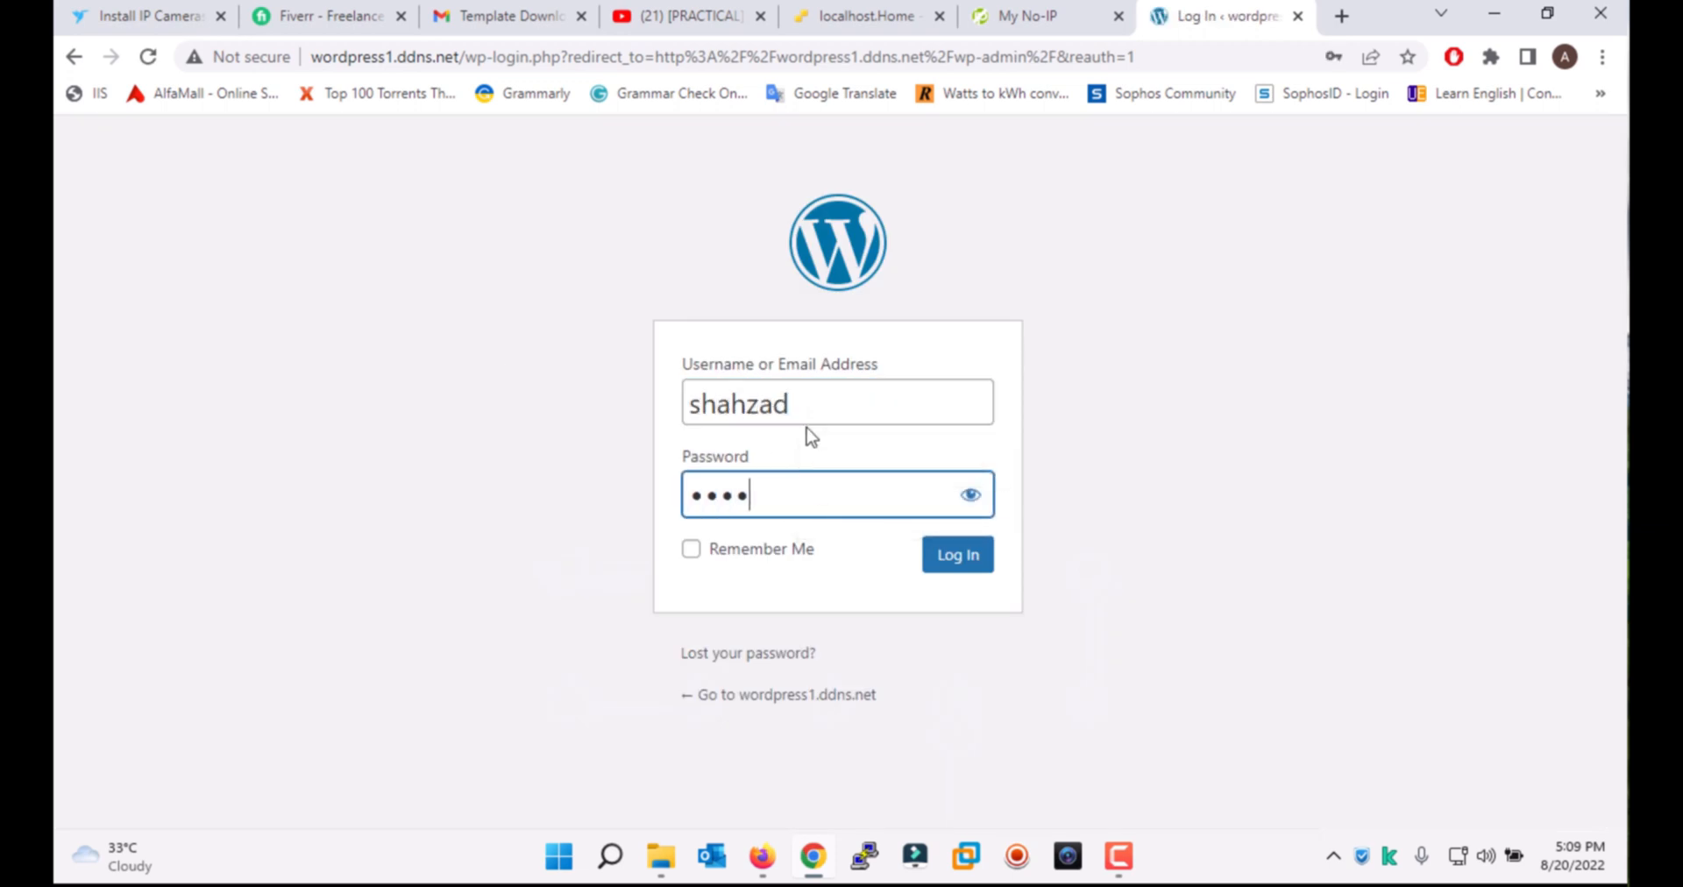
{"action": "type", "text": "******"}
{"action": "key", "text": "Return"}
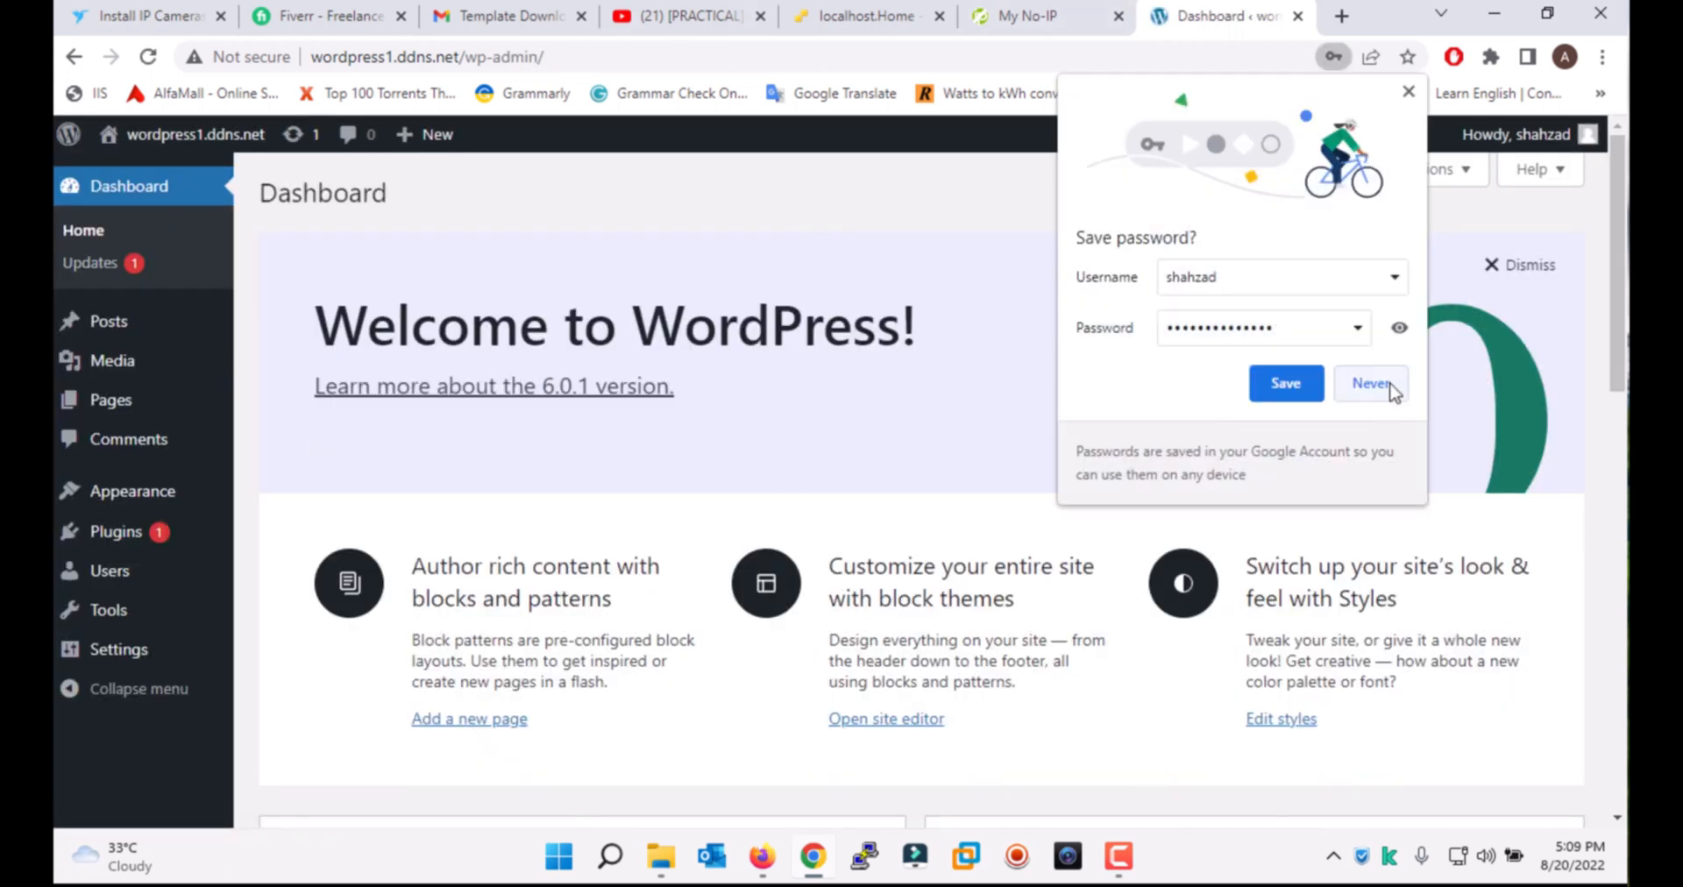
Decline Chrome's password-save offer and select the wordpress1.ddns.net domain in the address bar.
{"action": "left_click", "coordinate": [1373, 382]}
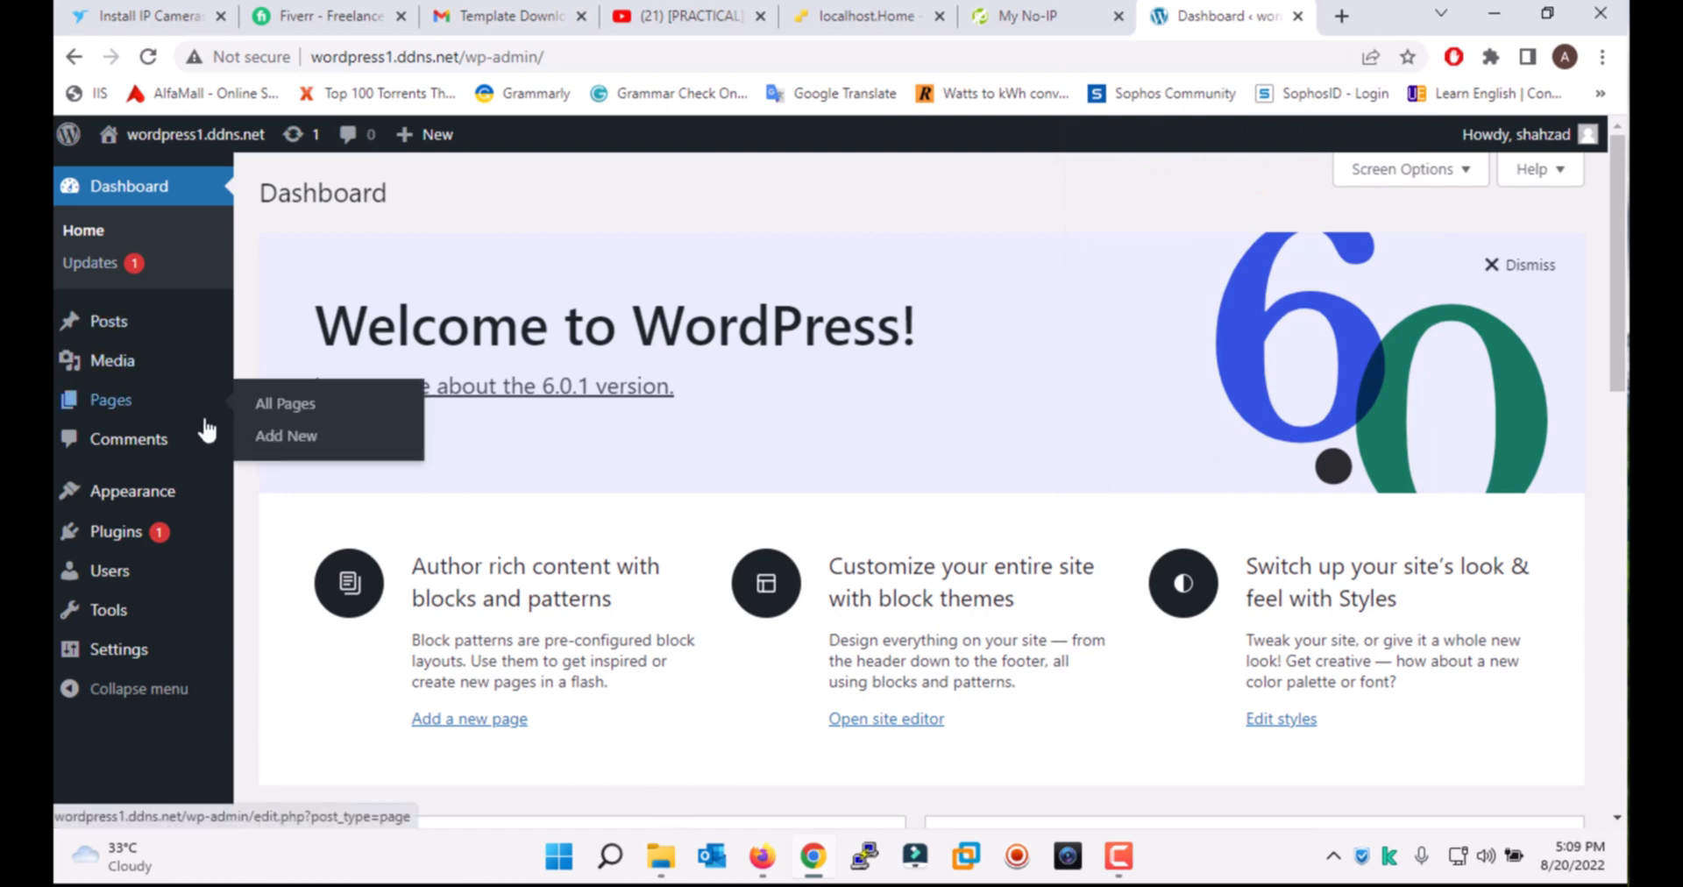
{"action": "left_click_drag", "start_coordinate": [312, 56], "coordinate": [427, 48]}
{"action": "left_click_drag", "start_coordinate": [454, 49], "coordinate": [460, 54]}
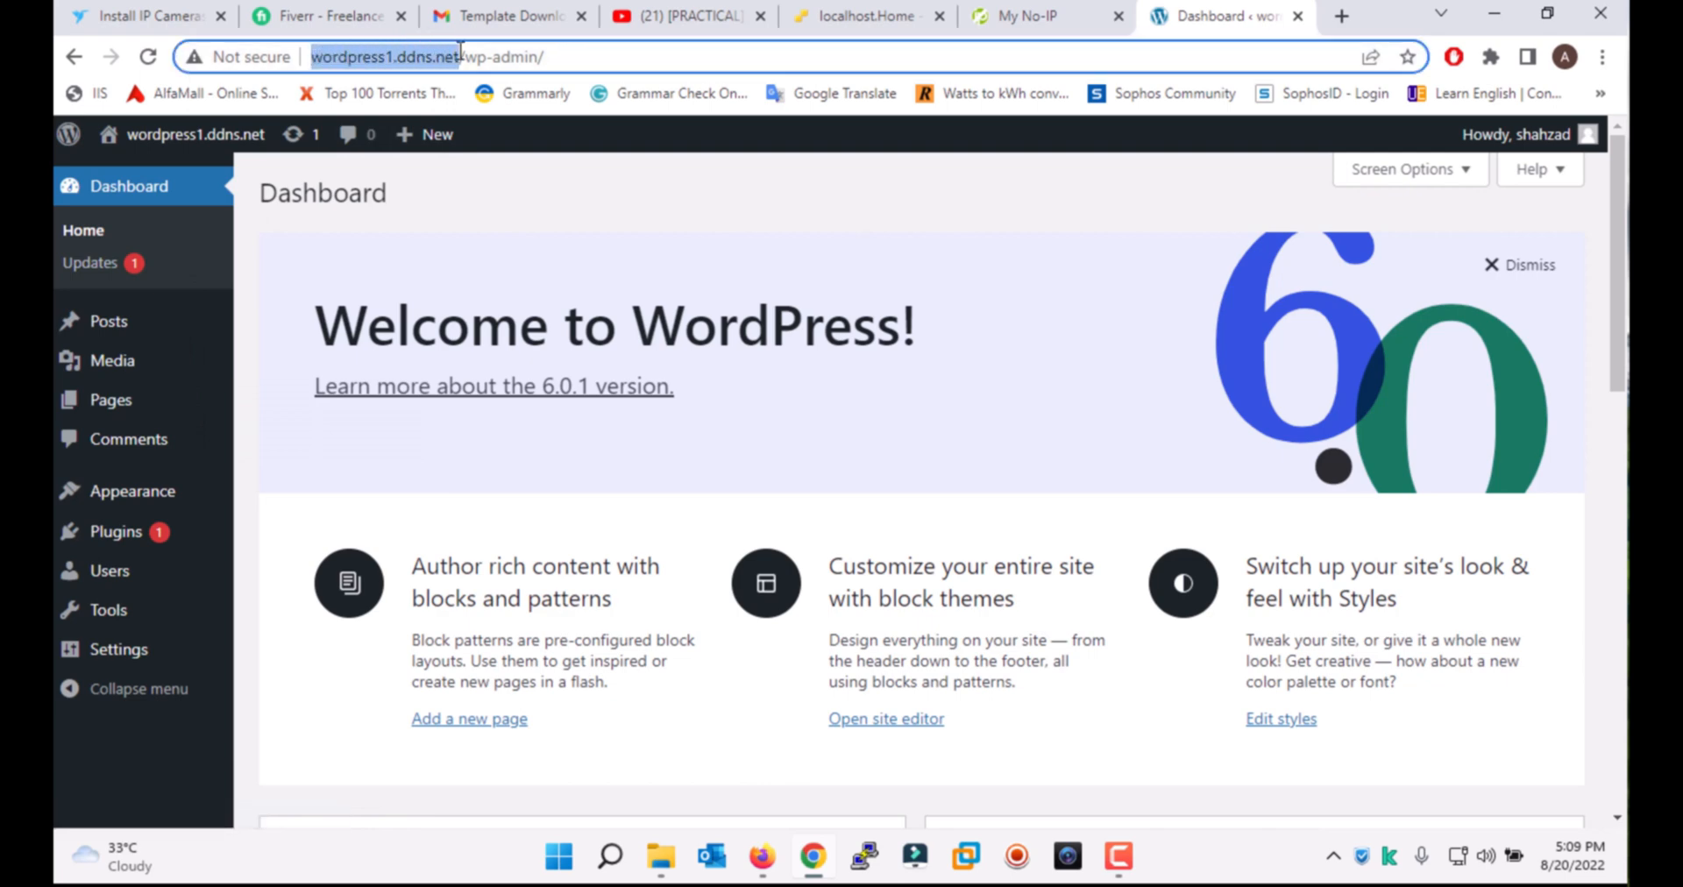
{"action": "left_click", "coordinate": [411, 237]}
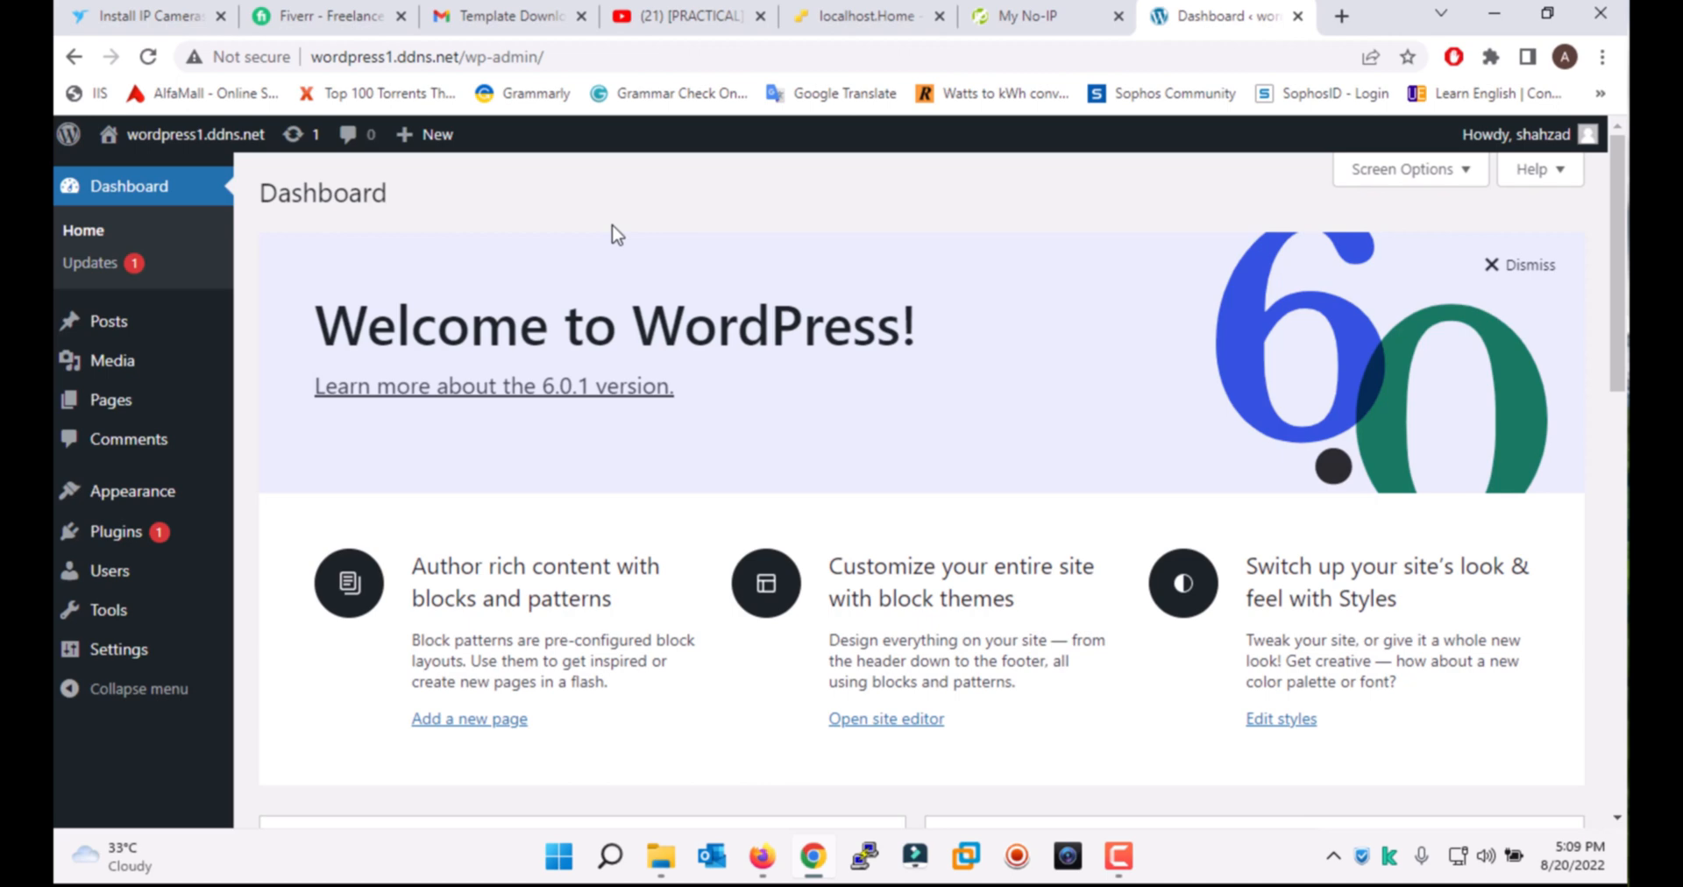
{"action": "left_click", "coordinate": [103, 235]}
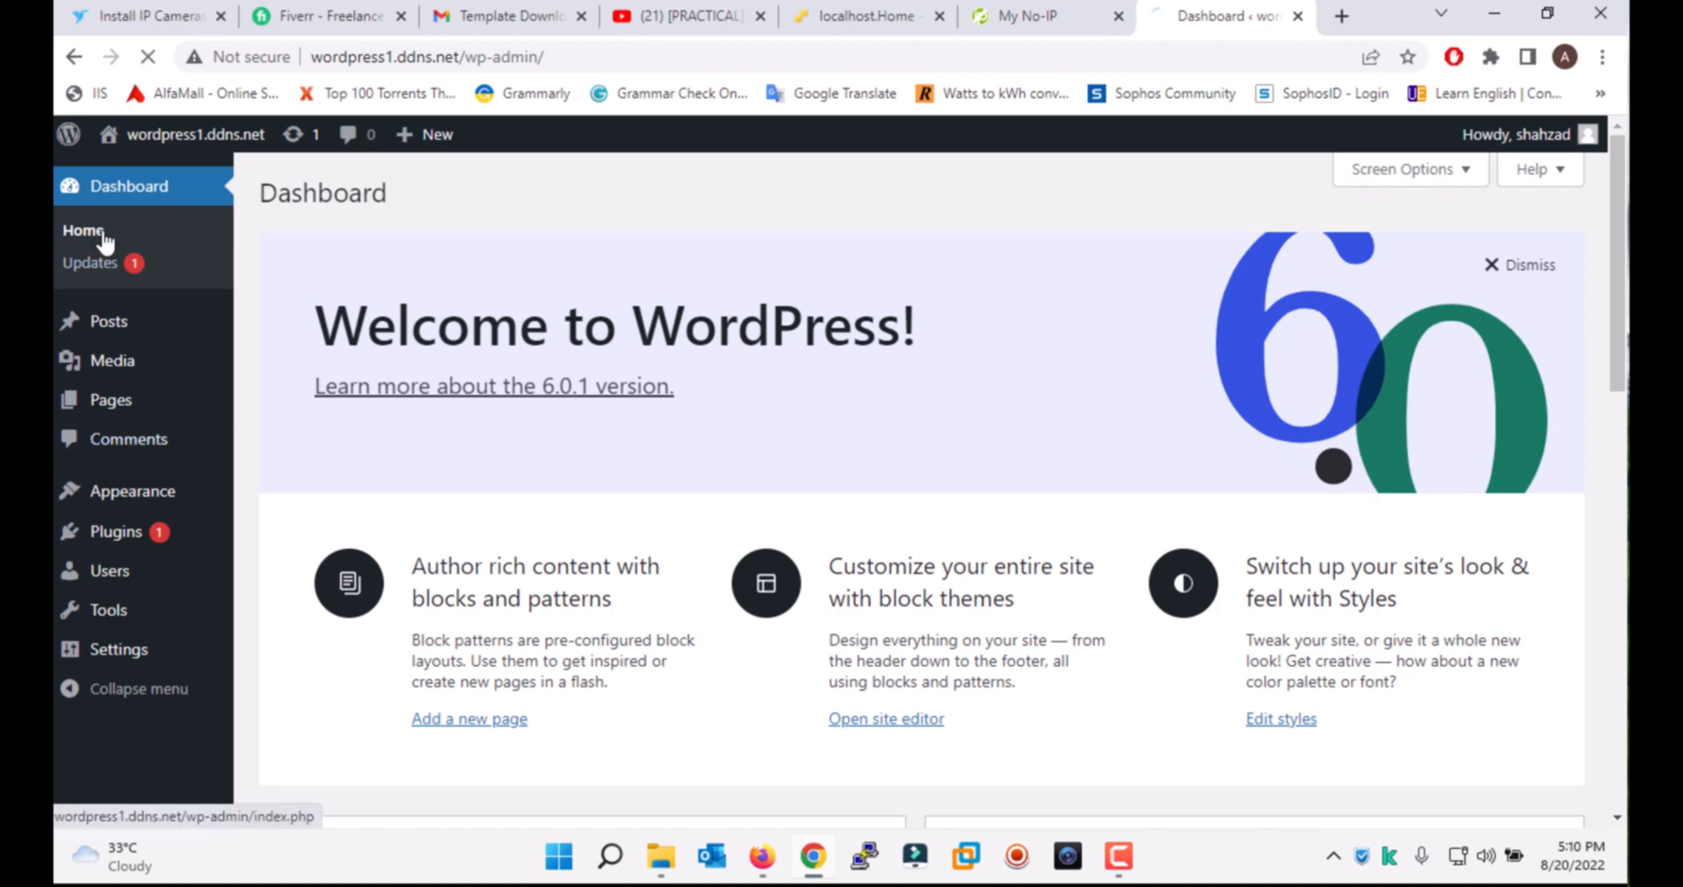
{"action": "left_click", "coordinate": [149, 492]}
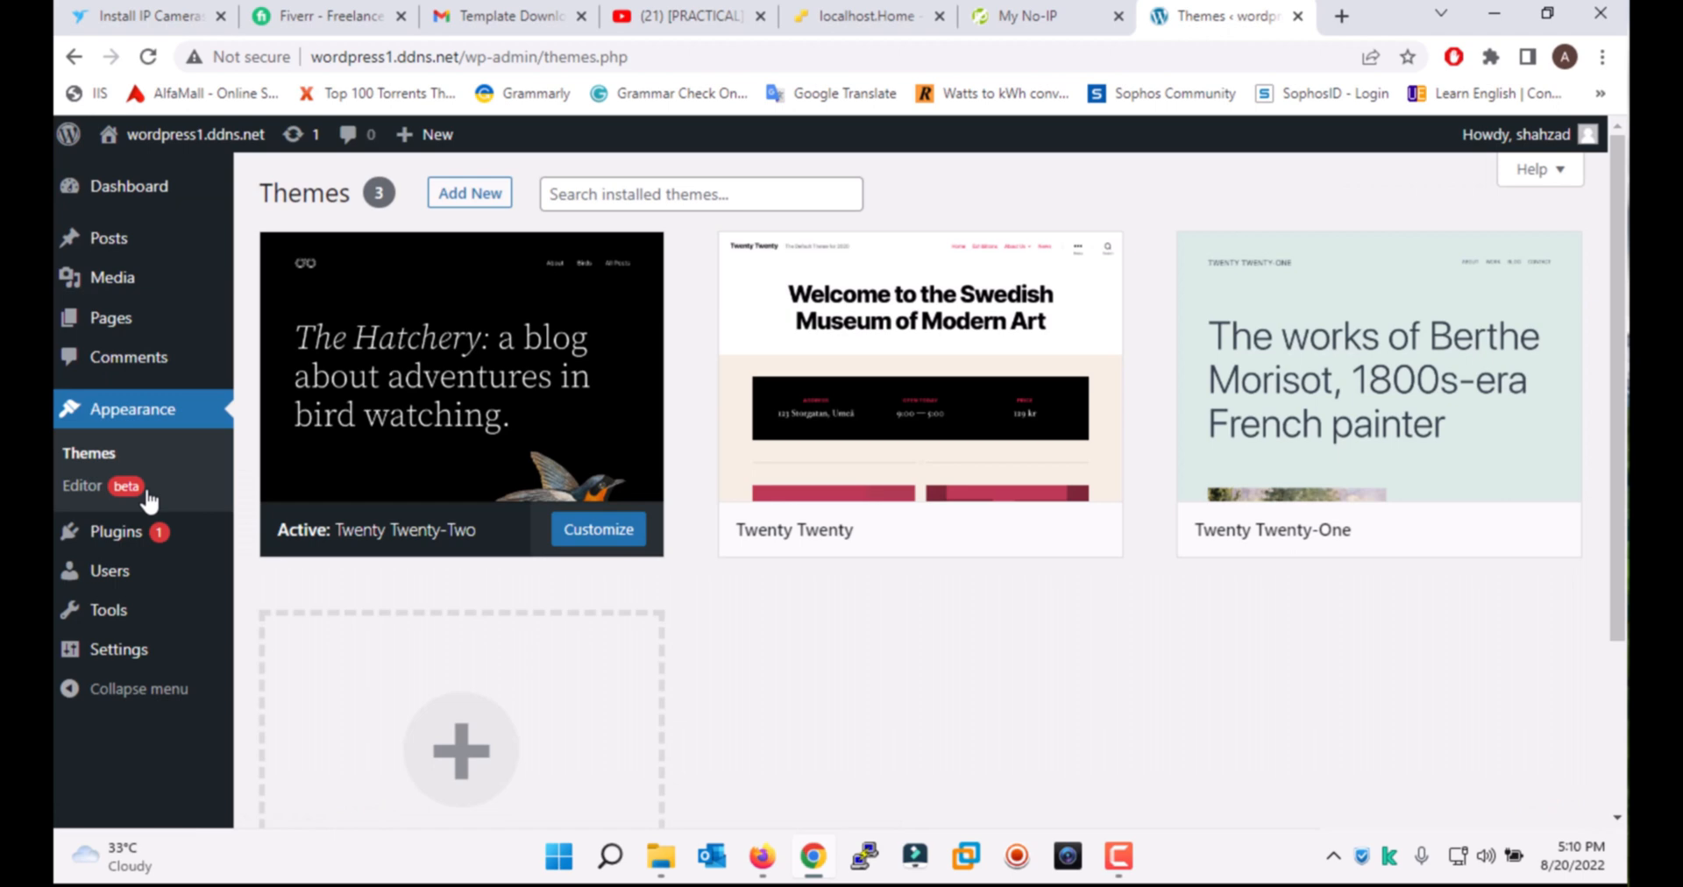
{"action": "left_click", "coordinate": [154, 190]}
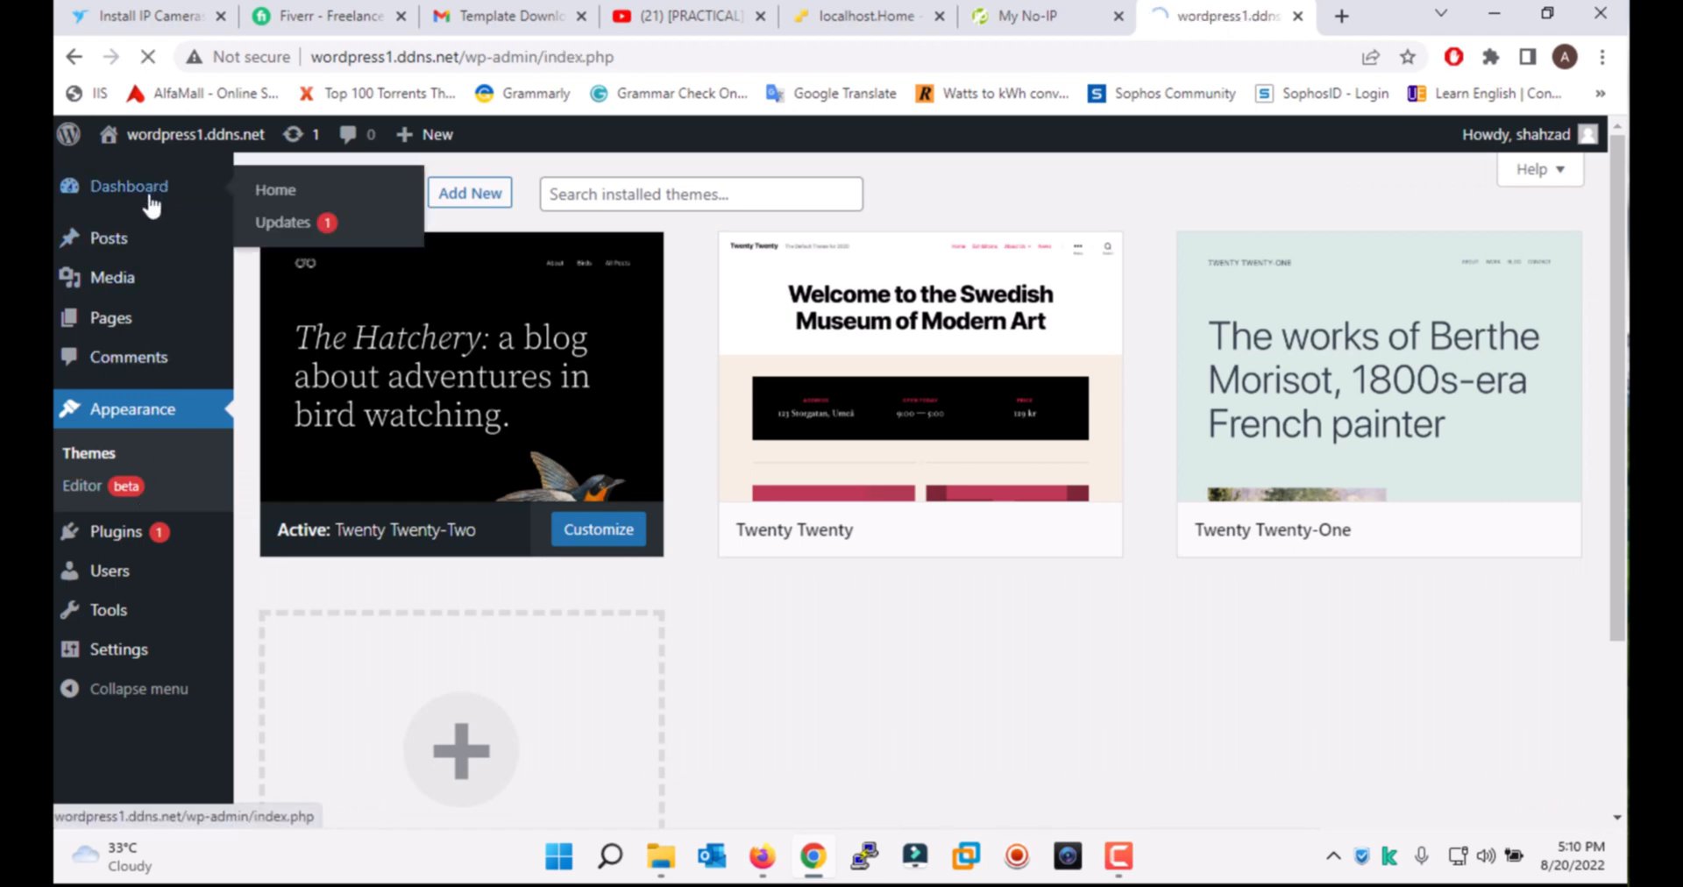
{"action": "left_click", "coordinate": [445, 54]}
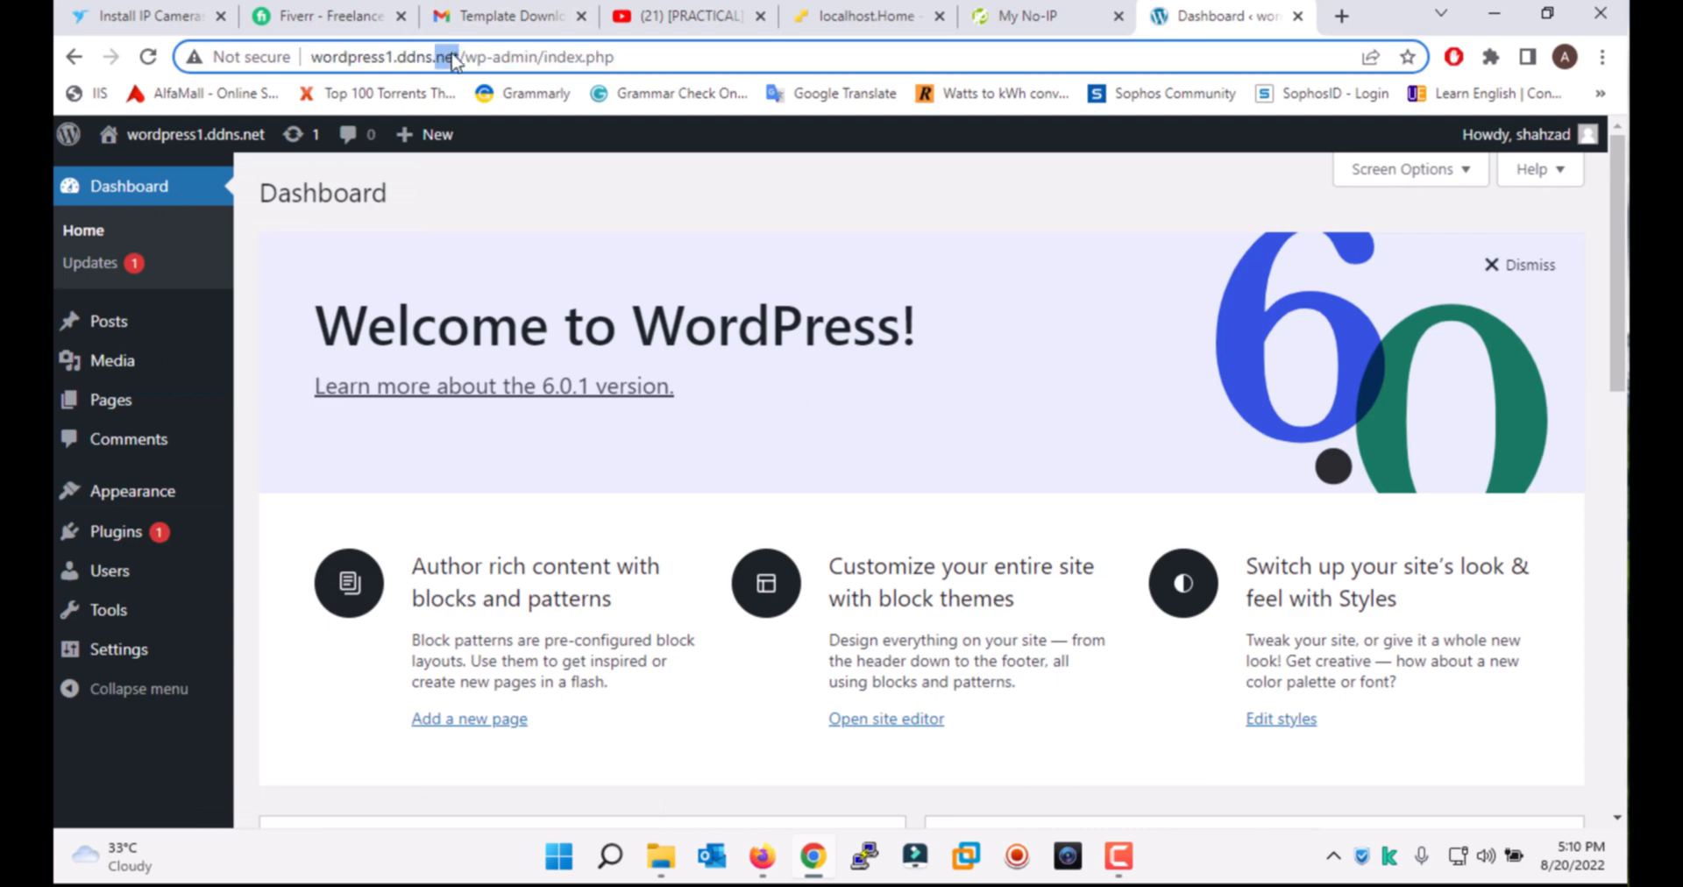
{"action": "double_click", "coordinate": [455, 53]}
{"action": "left_click", "coordinate": [454, 54]}
{"action": "double_click", "coordinate": [454, 54]}
{"action": "left_click", "coordinate": [456, 55]}
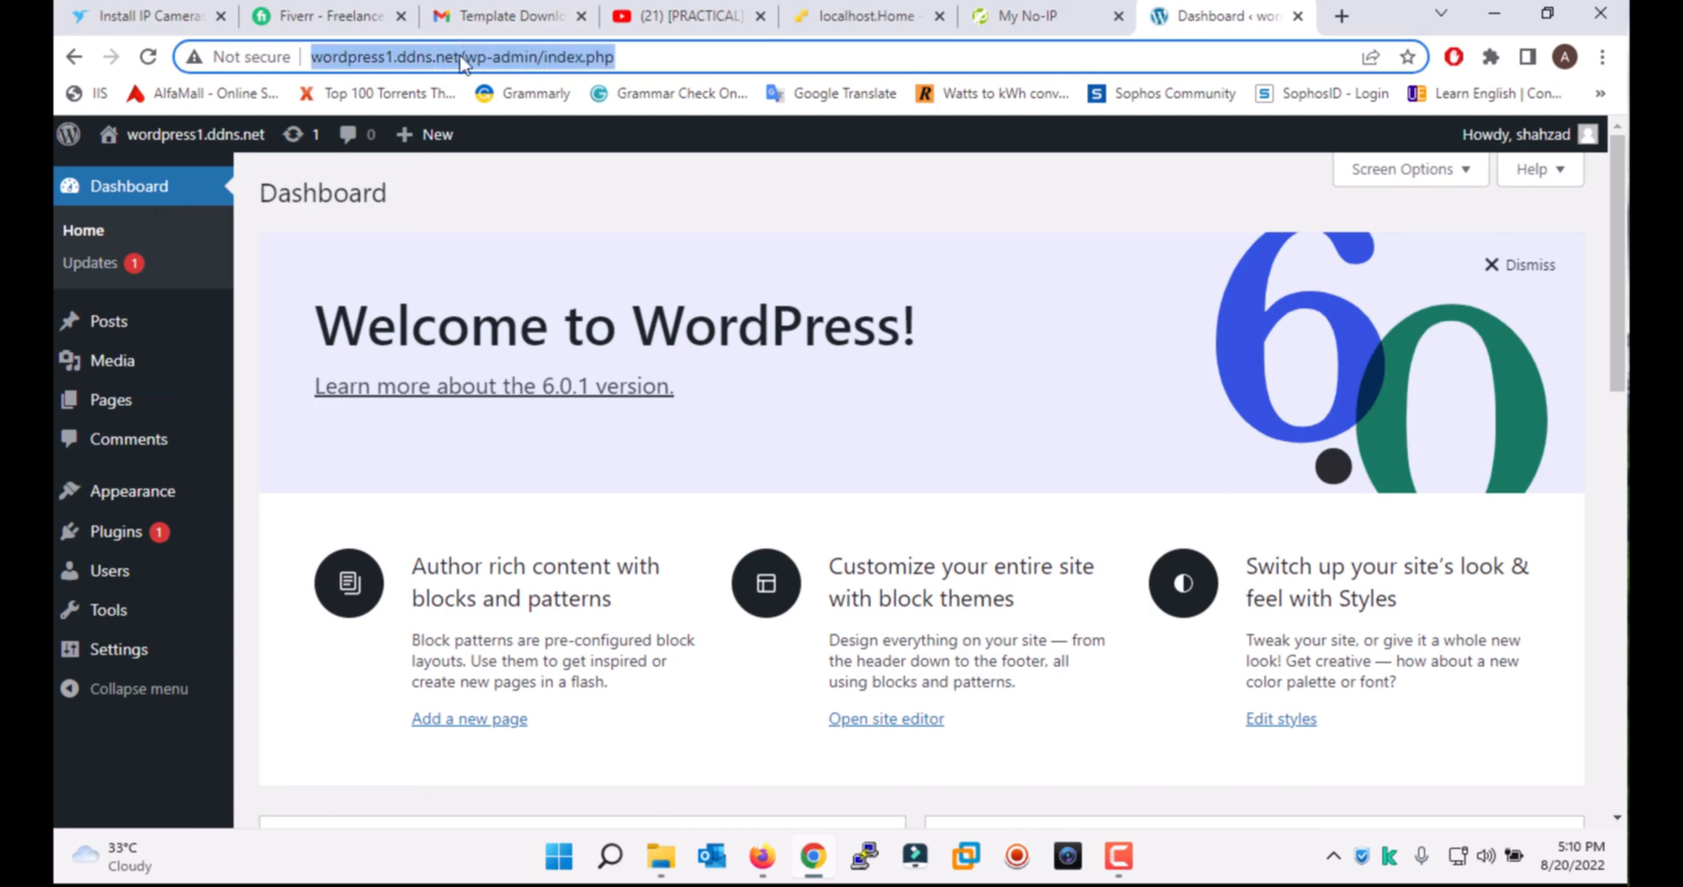
{"action": "double_click", "coordinate": [459, 58]}
{"action": "left_click_drag", "start_coordinate": [459, 58], "coordinate": [219, 56]}
{"action": "key", "text": "ctrl+c"}
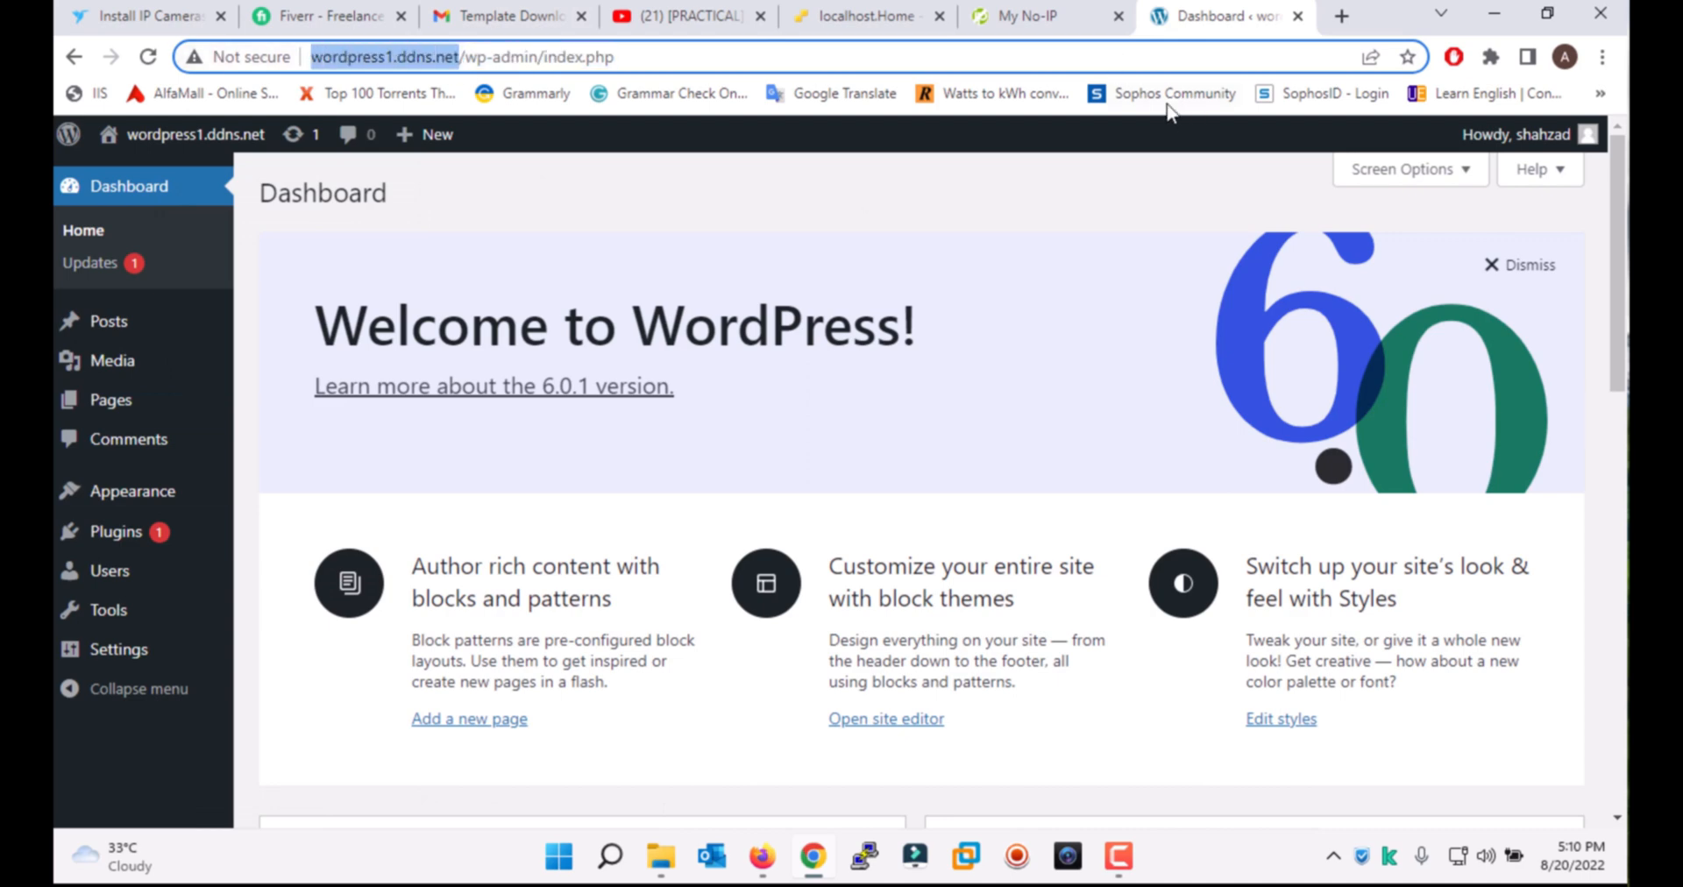
View the wordpress1.ddns.net front page with its Hello world! post in a new tab, then go back to the Dashboard.
{"action": "left_click", "coordinate": [1338, 16]}
{"action": "key", "text": "ctrl+v"}
{"action": "key", "text": "Return"}
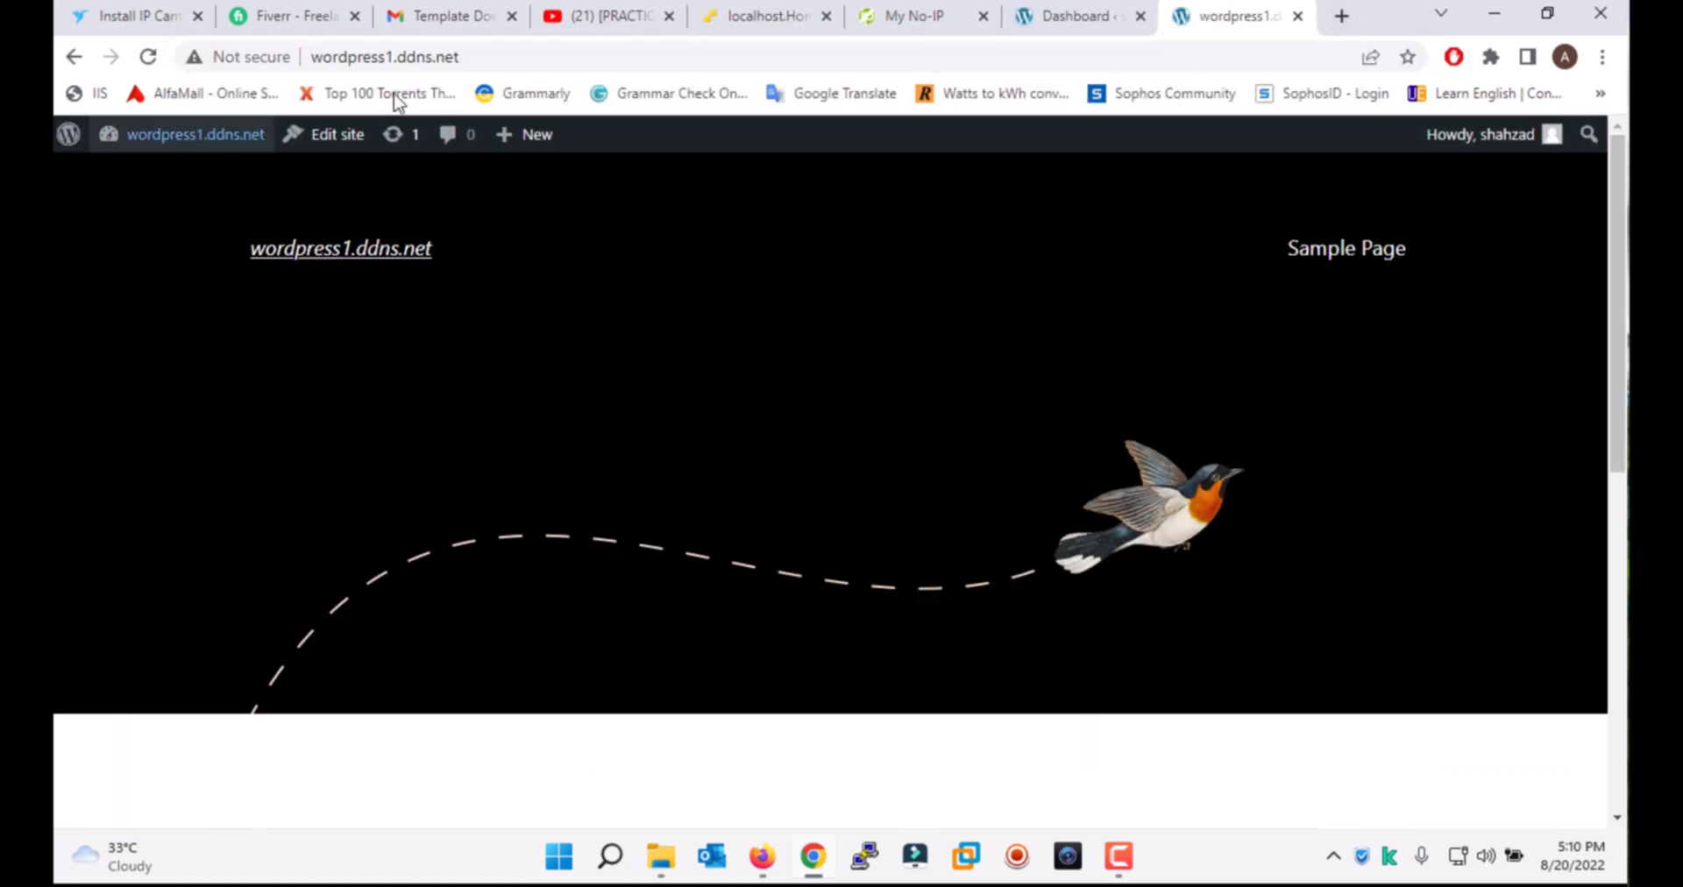
{"action": "scroll", "coordinate": [1003, 477], "scroll_direction": "down", "scroll_amount": 8}
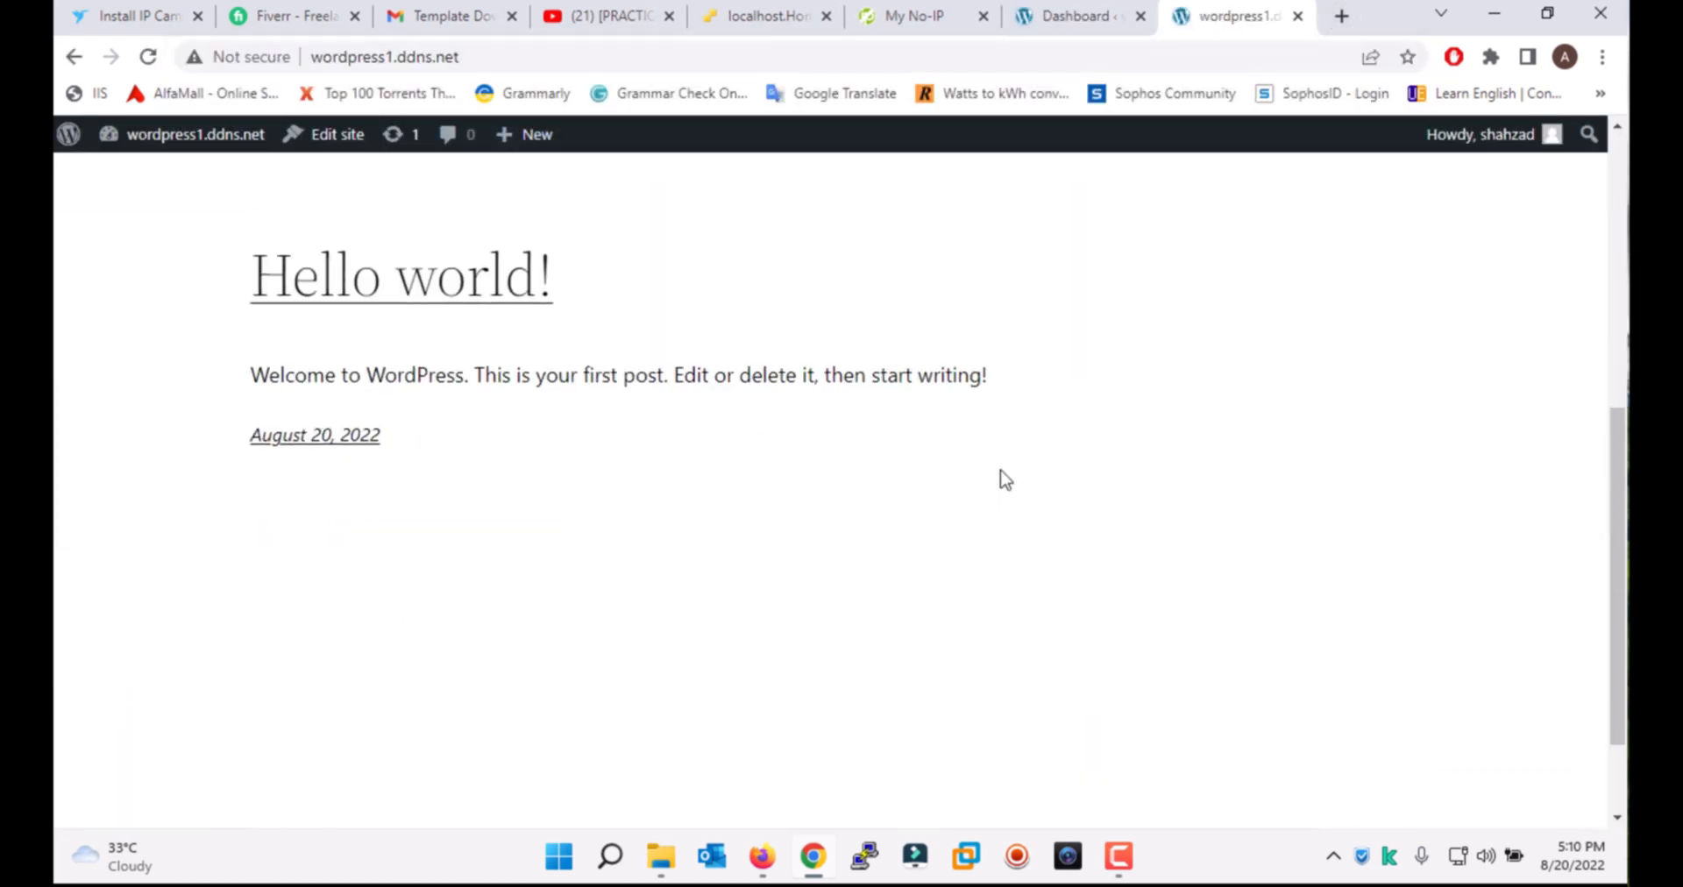
{"action": "scroll", "coordinate": [987, 487], "scroll_direction": "up", "scroll_amount": 8}
{"action": "left_click", "coordinate": [517, 58]}
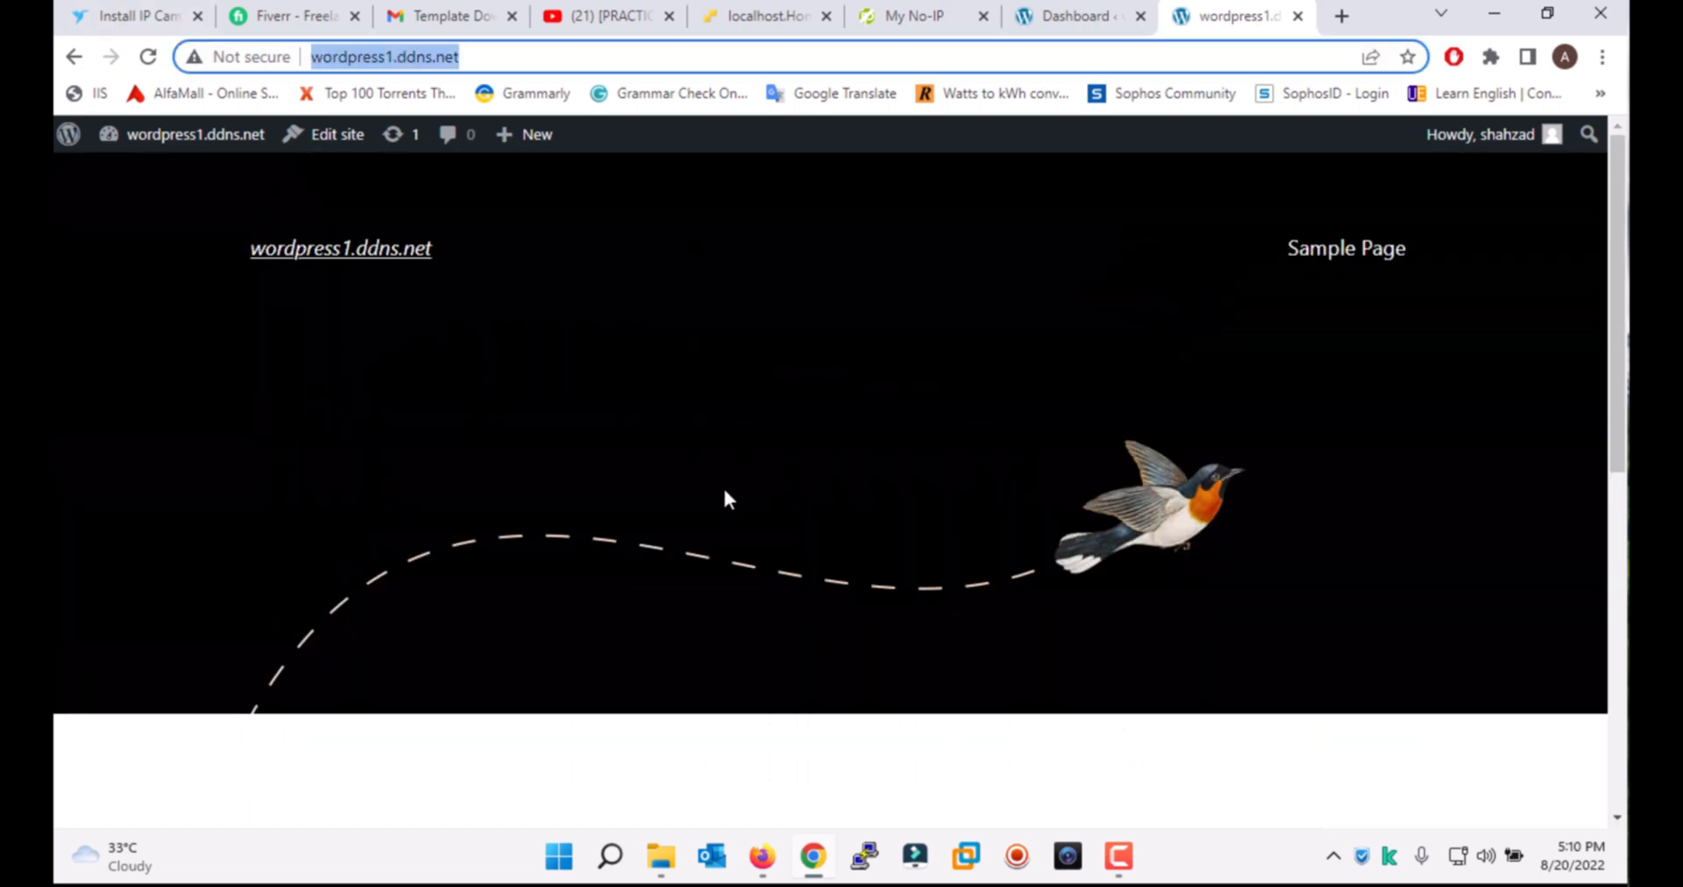
{"action": "left_click", "coordinate": [1074, 16]}
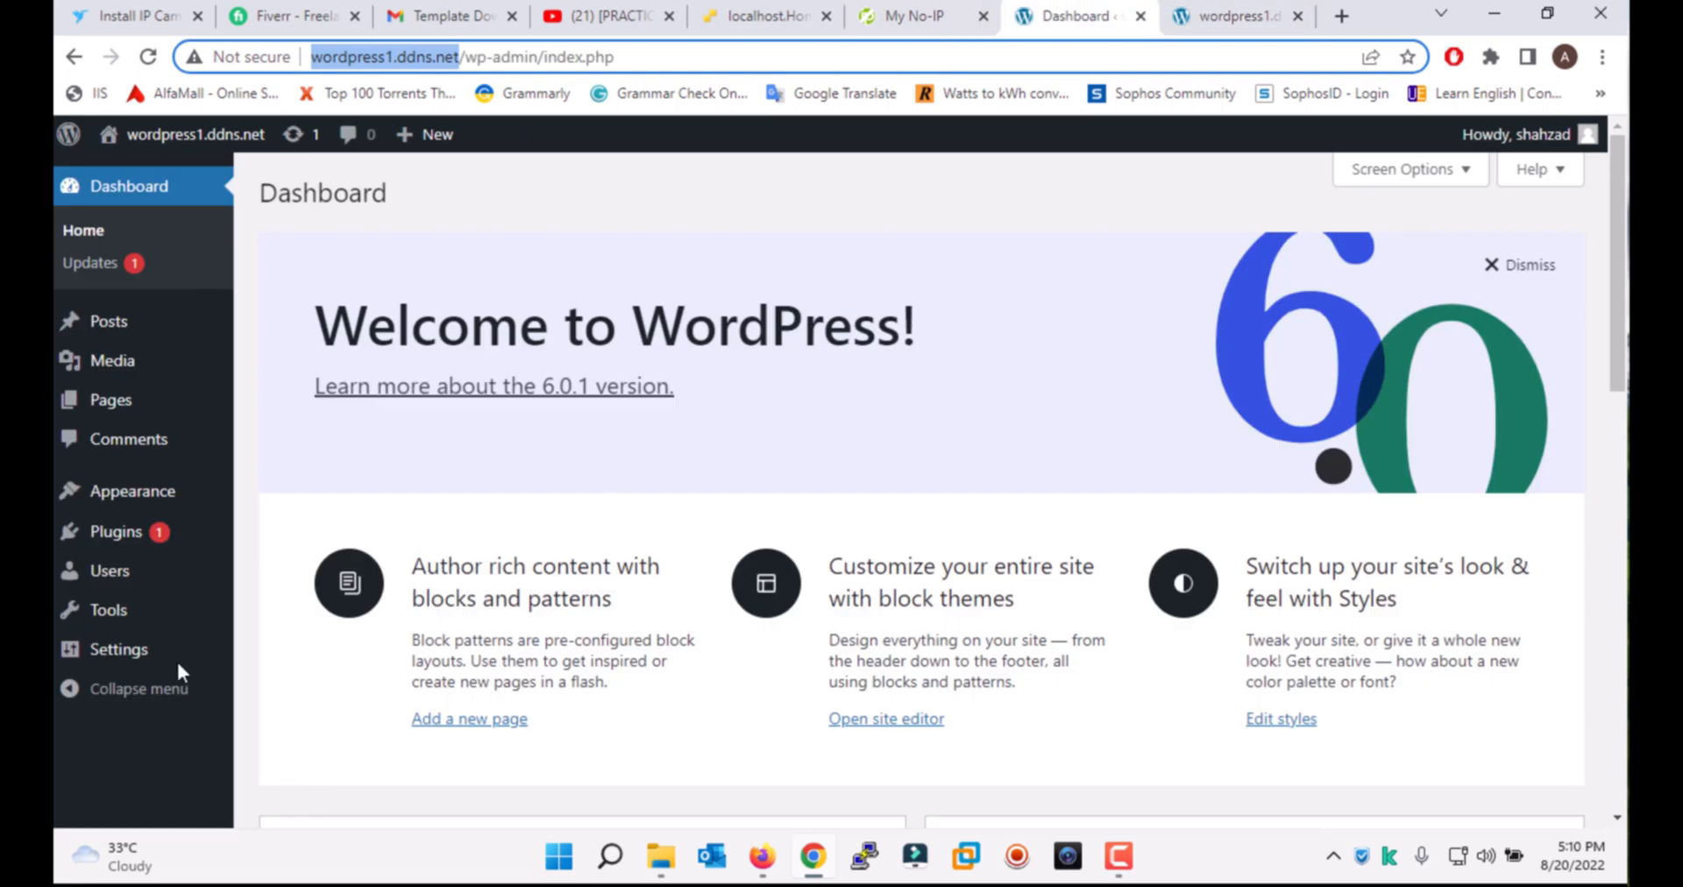